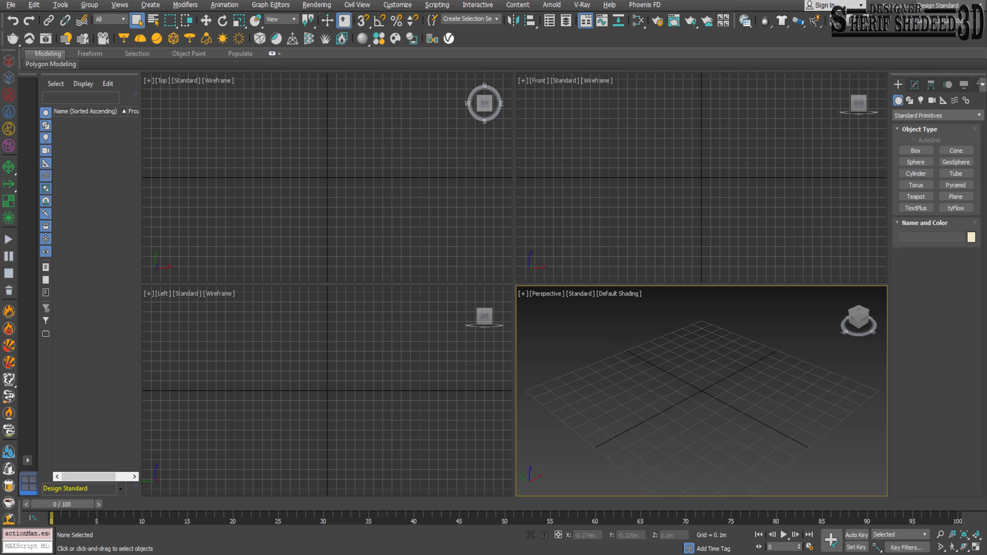
- Create a text shape reading "3D" in the Front view
left_click(910, 100)
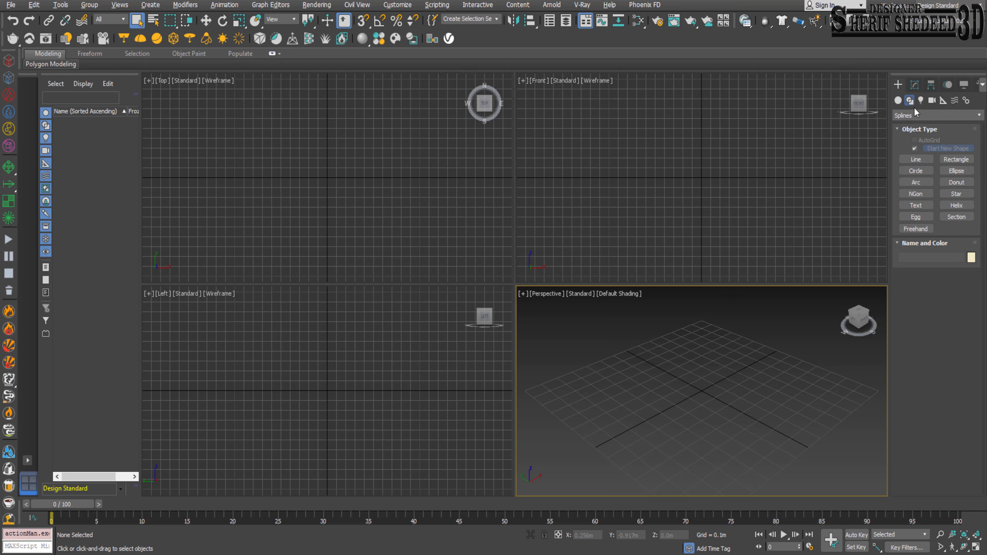
left_click(916, 205)
double_click(938, 381)
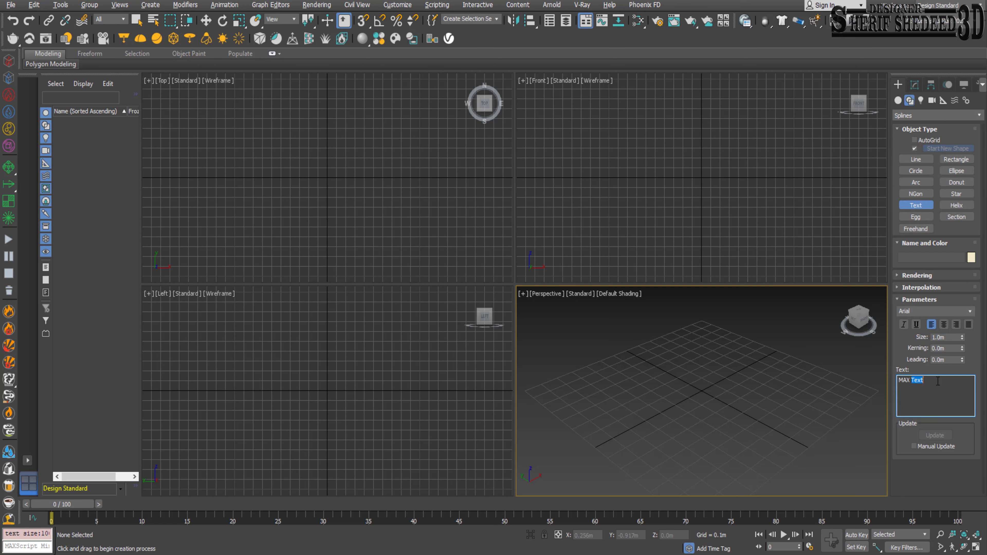
left_click_drag(937, 381, 898, 381)
type("3D")
left_click(701, 177)
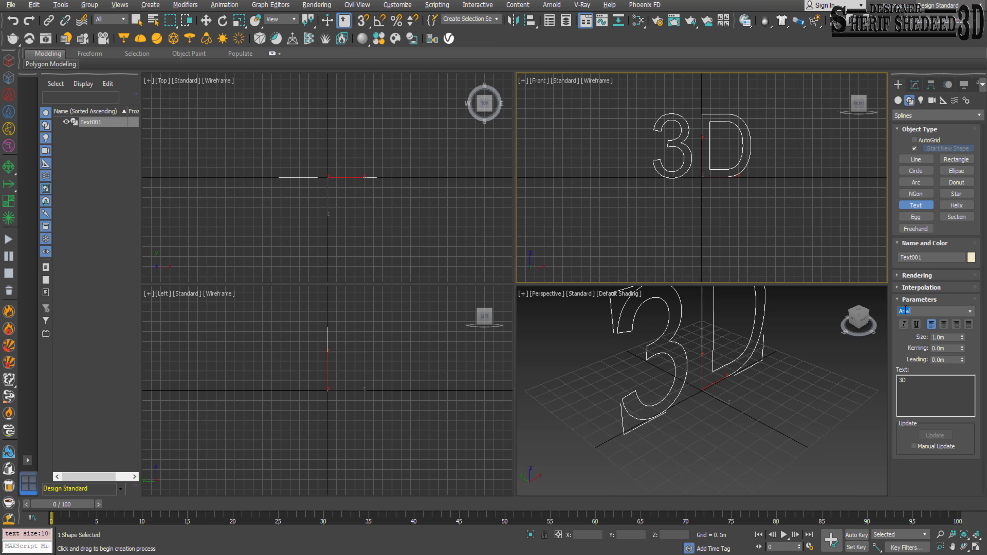
- Set the text's font to Arial Black
key("Down")
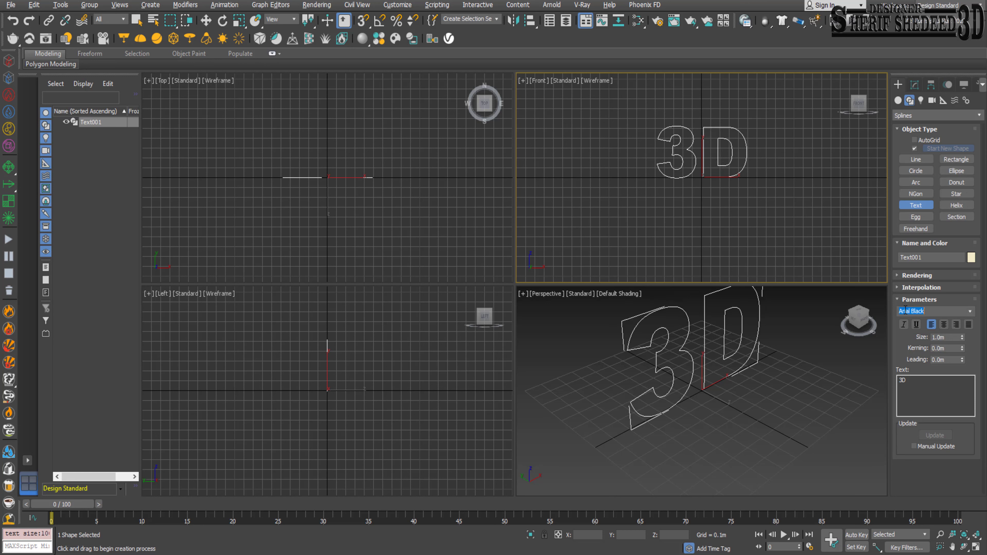
key("Down")
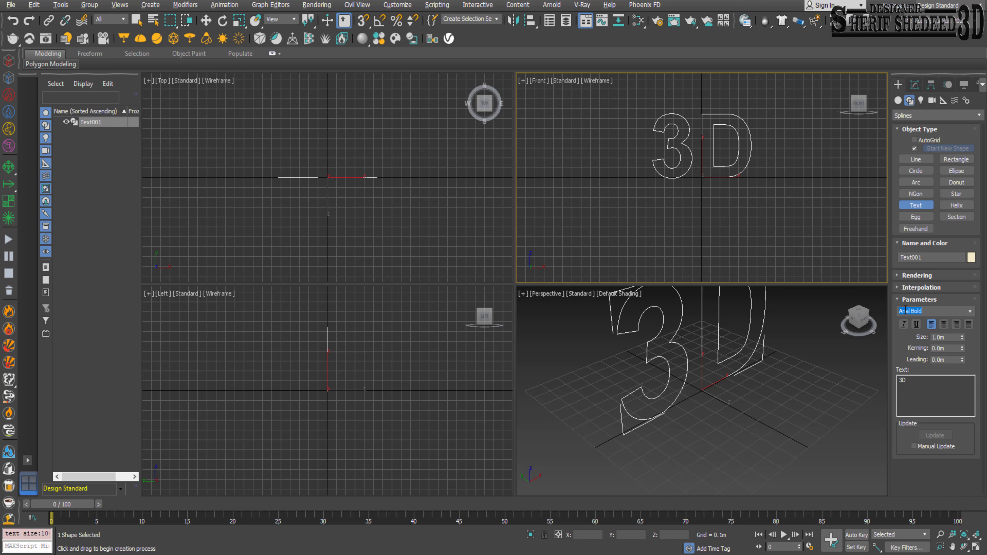
key("Up")
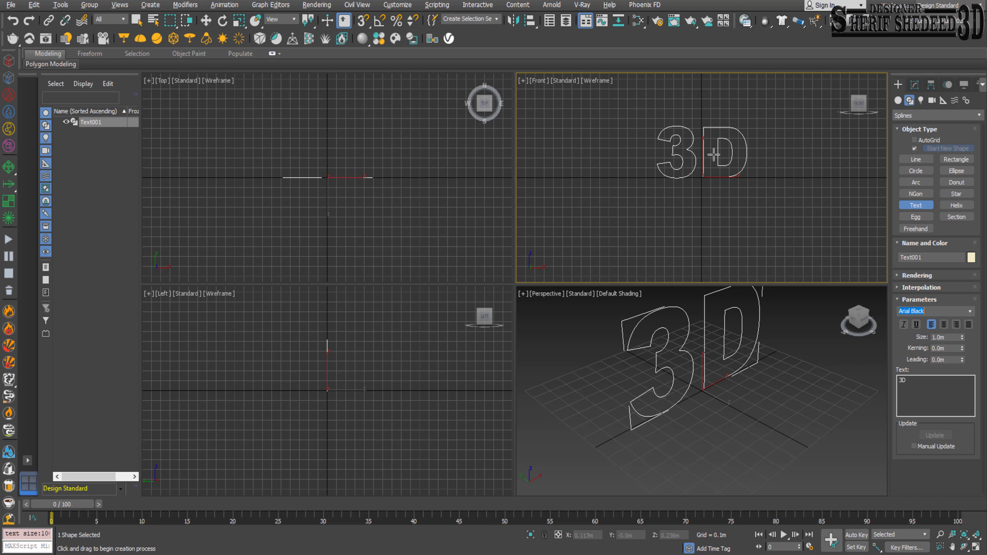
scroll(714, 155, "up", 2)
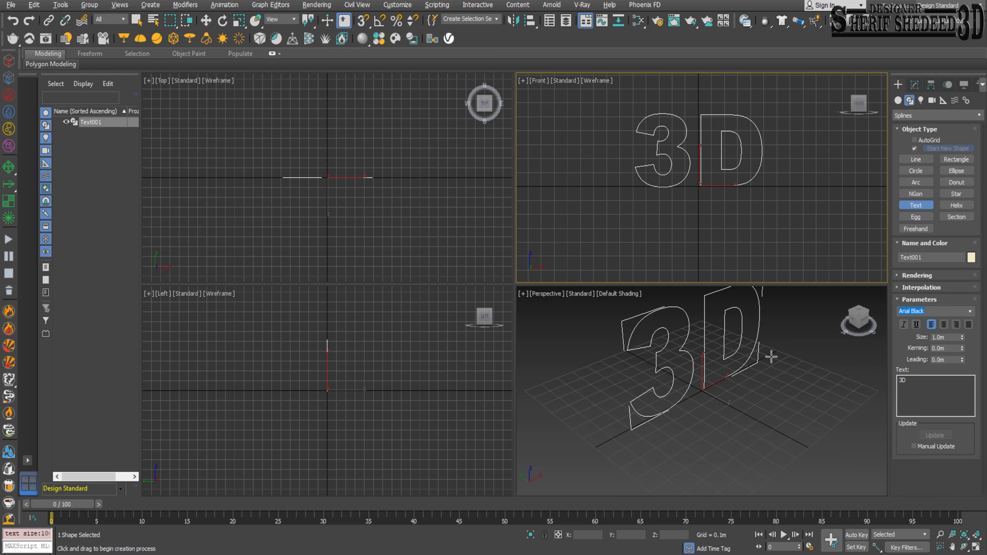
right_click(656, 410)
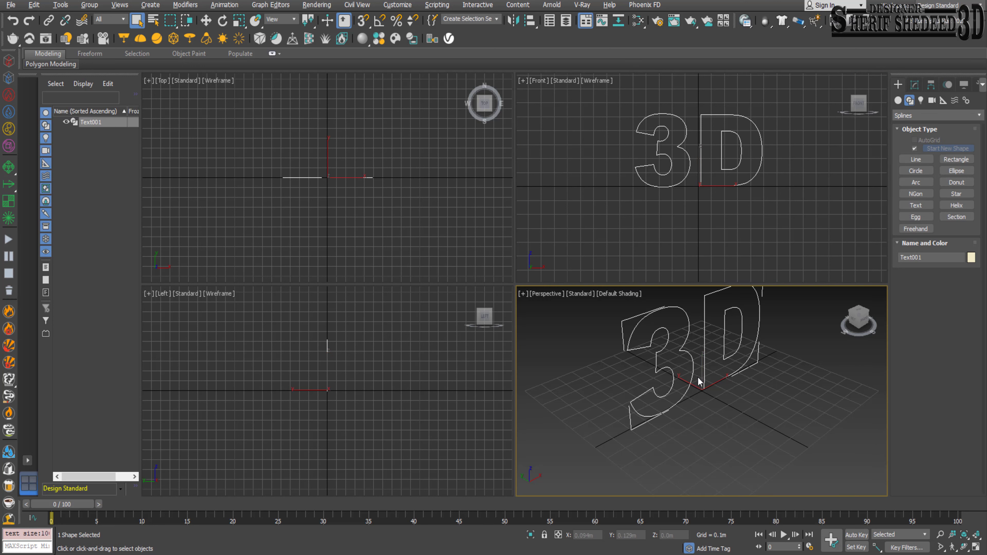
- Move the text to the world origin (0,0,0) and frame it in all views
right_click(698, 380)
left_click(709, 393)
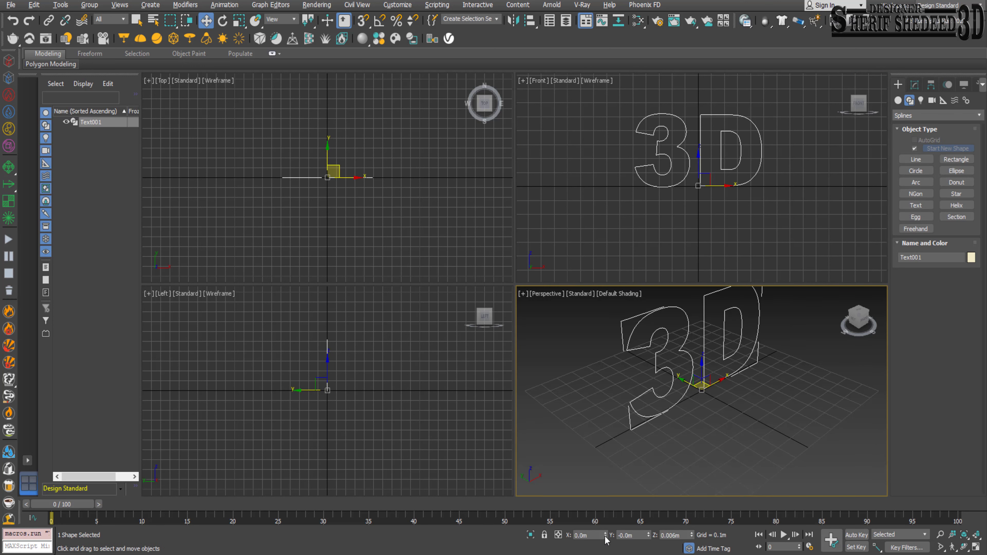
right_click(648, 535)
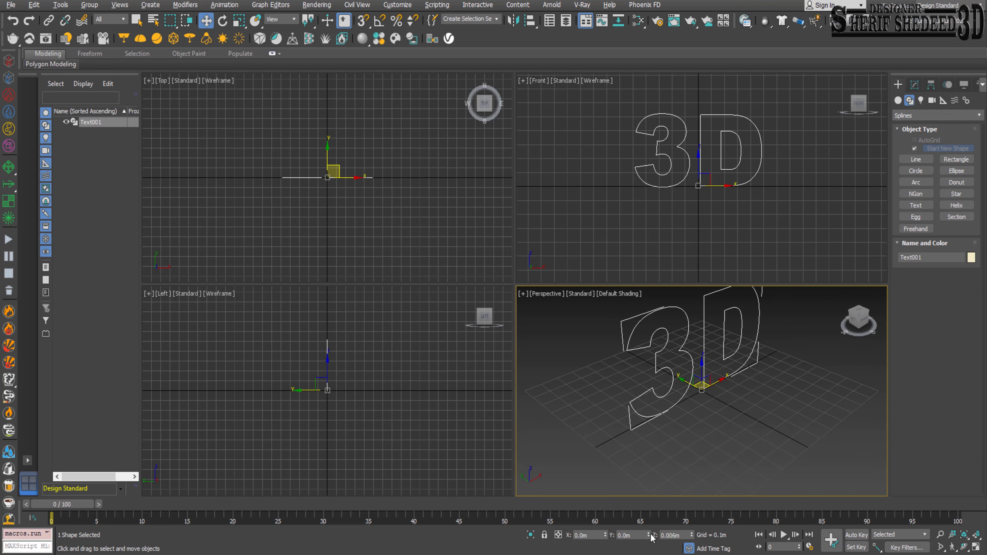
right_click(692, 535)
left_click(977, 535)
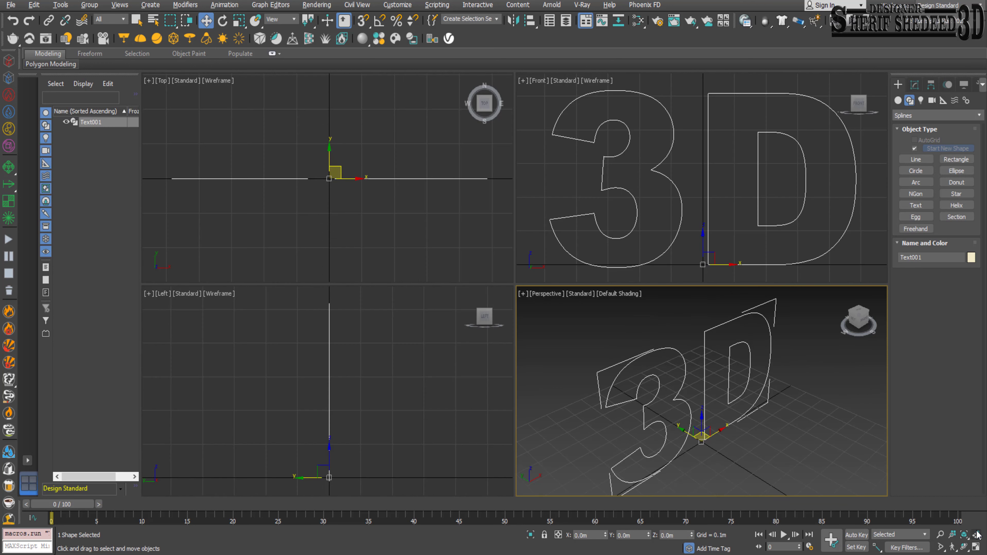
right_click(698, 151)
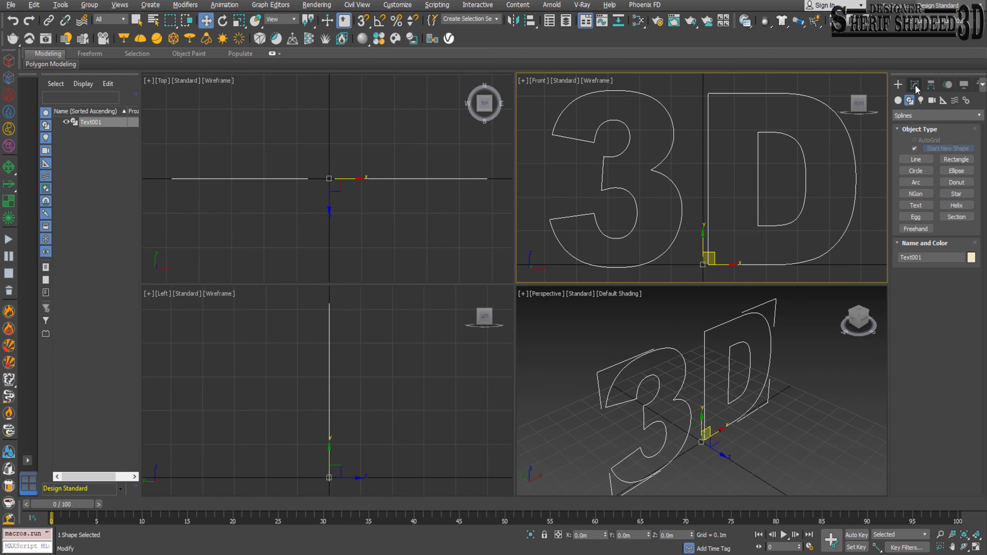
left_click(915, 85)
- Add a Bevel Profile modifier with 0.294m extrusion and 0.015m bevel depth, and open its profile editor
left_click(917, 119)
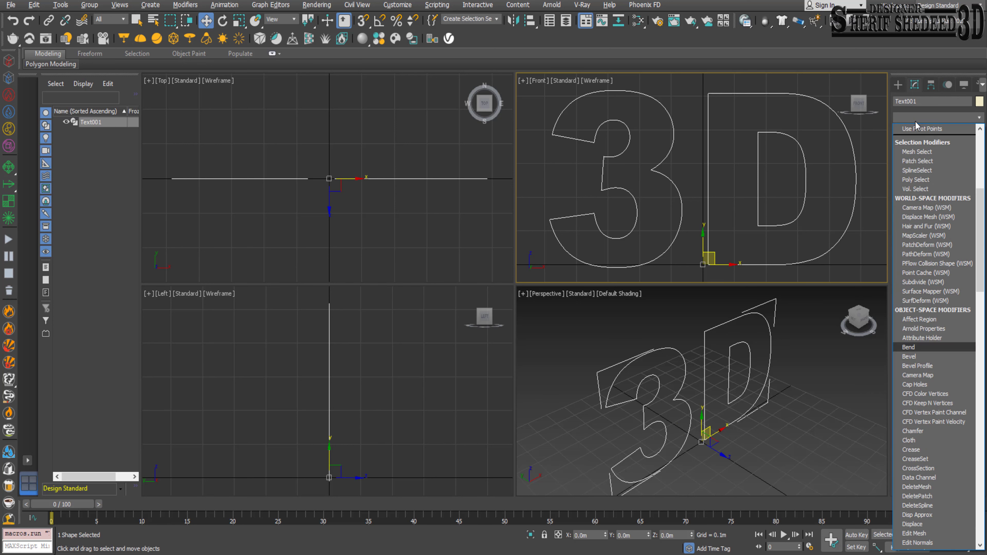
key("b")
left_click(923, 147)
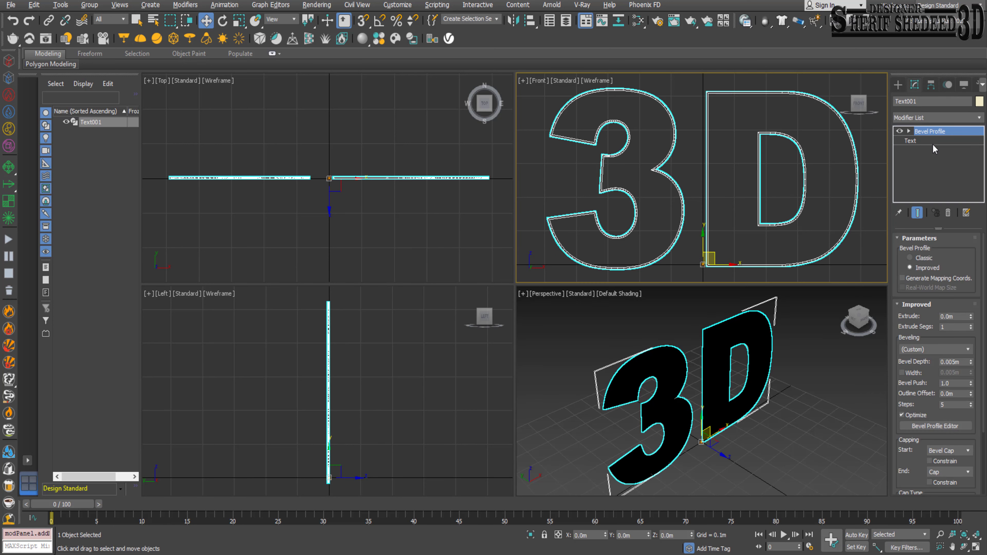
double_click(954, 315)
key("Return")
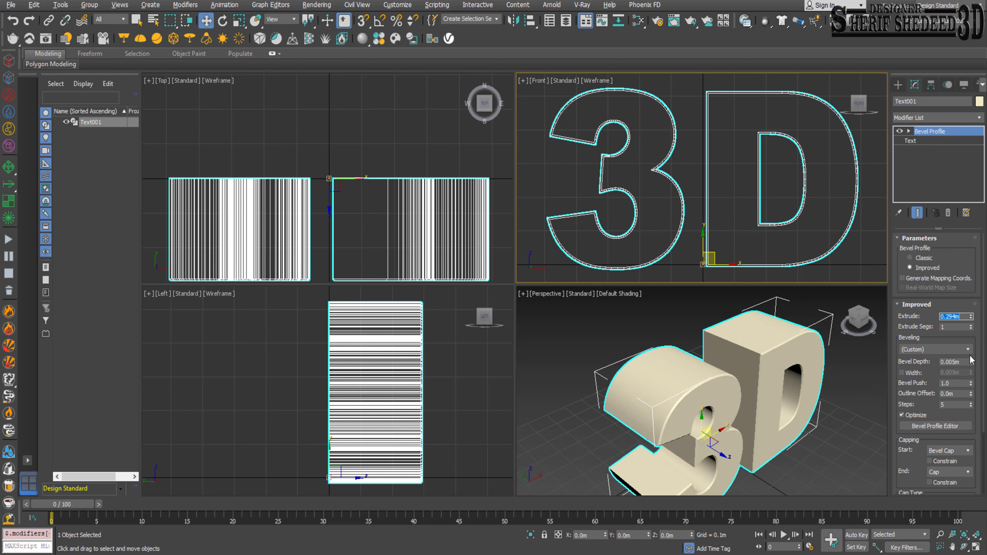
left_click_drag(970, 361, 975, 310)
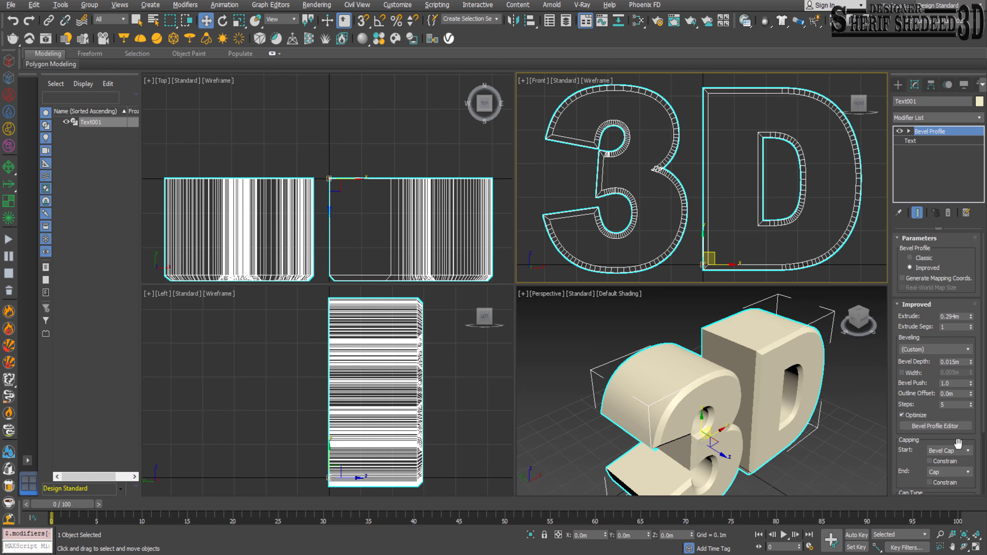
left_click(931, 427)
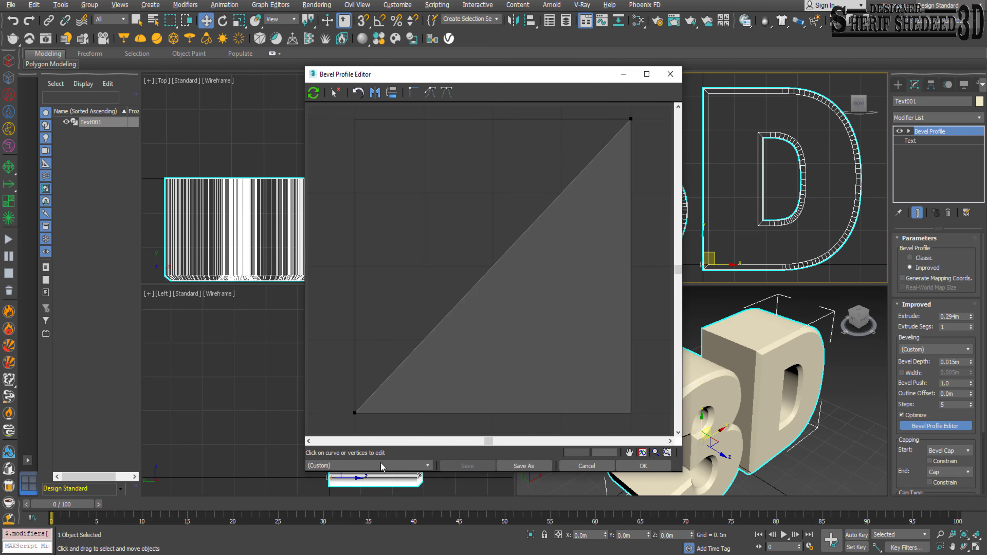
- Apply the Convex preset in the Bevel Profile Editor, then close the editor
left_click(341, 468)
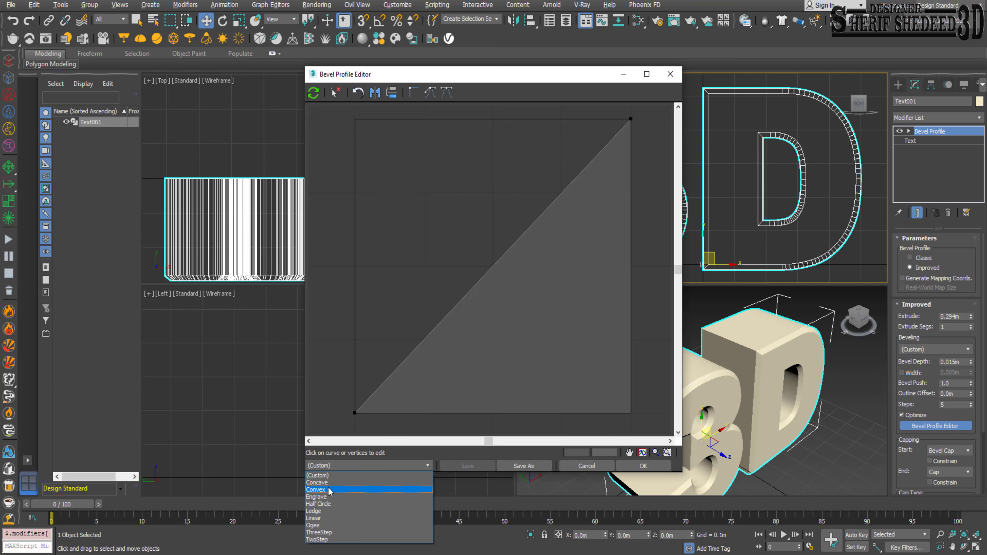
left_click(506, 83)
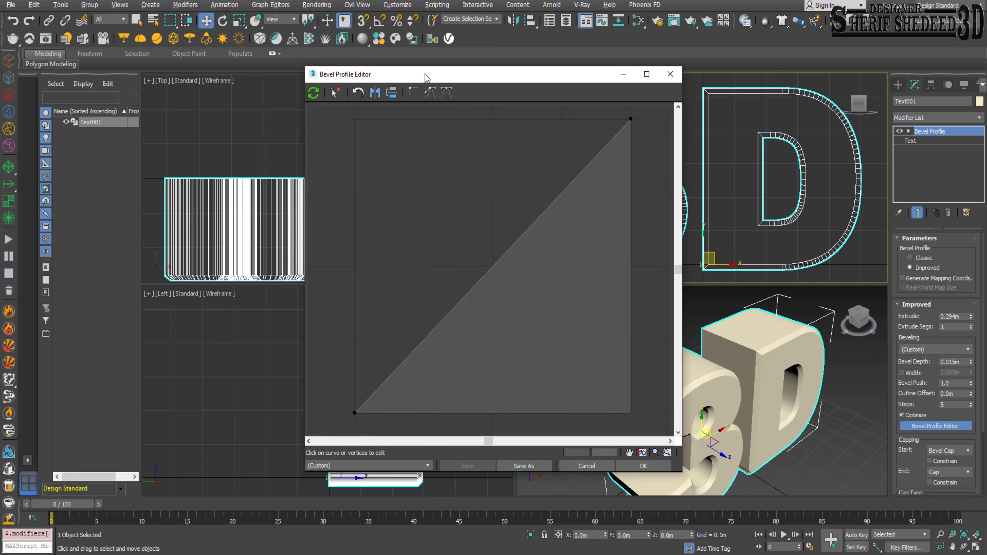
left_click_drag(522, 78, 380, 59)
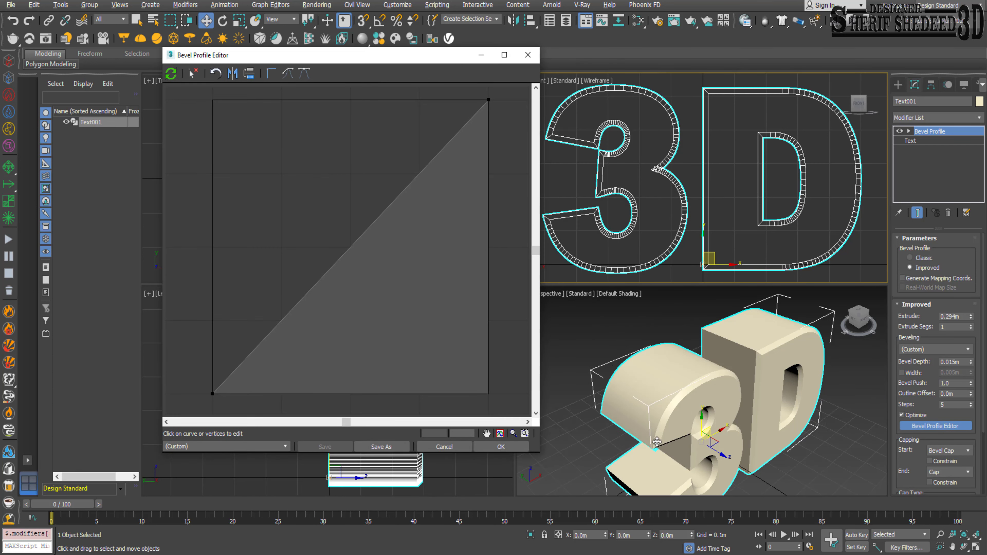
left_click(240, 451)
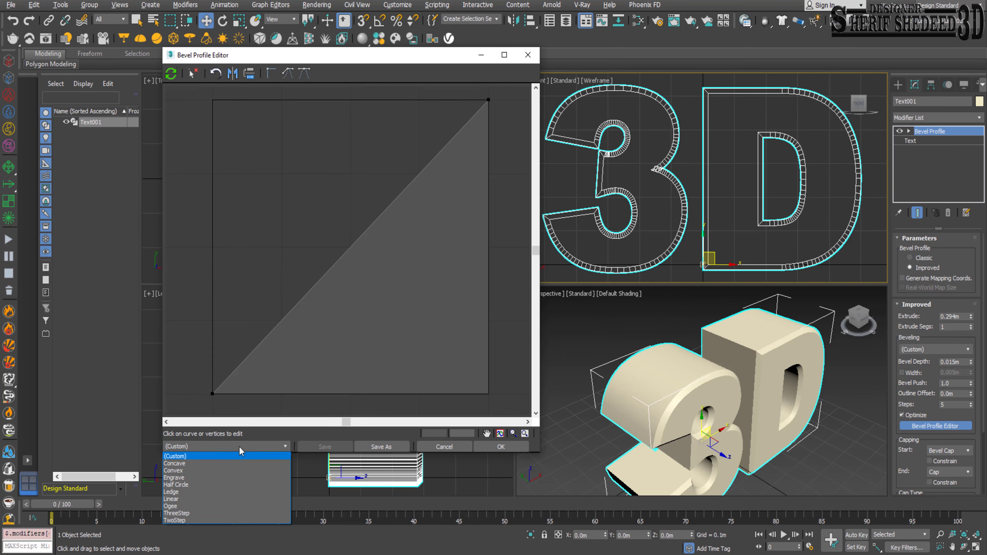
left_click(196, 473)
left_click(501, 446)
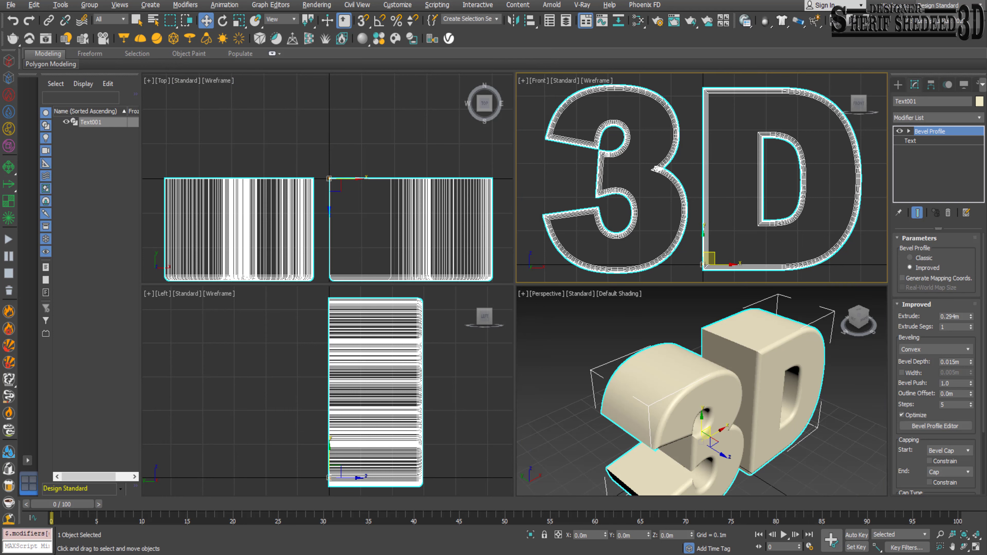
- Maximize the Front view and draw a grid-snapped line along the text's baseline
left_click(976, 547)
scroll(406, 313, "down", 3)
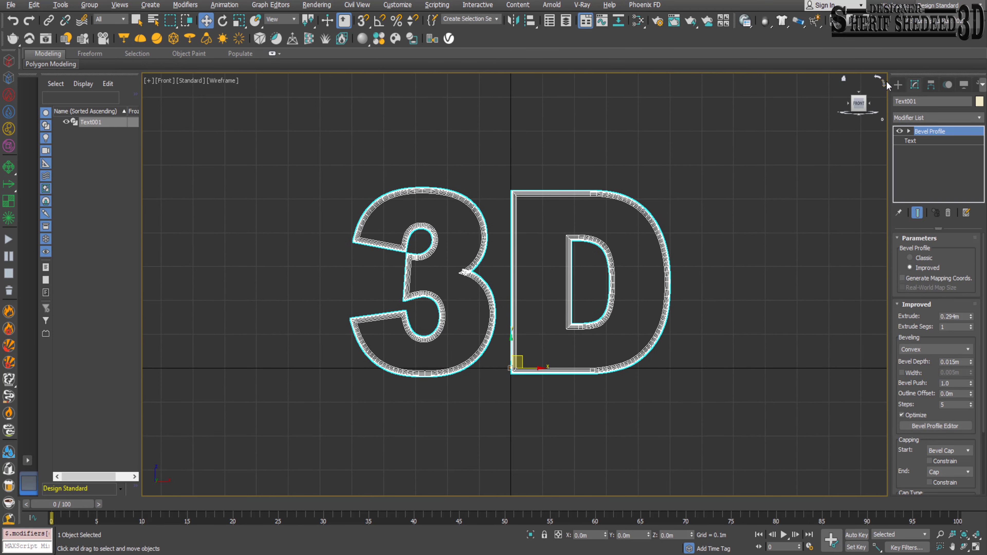
left_click(898, 84)
left_click(906, 158)
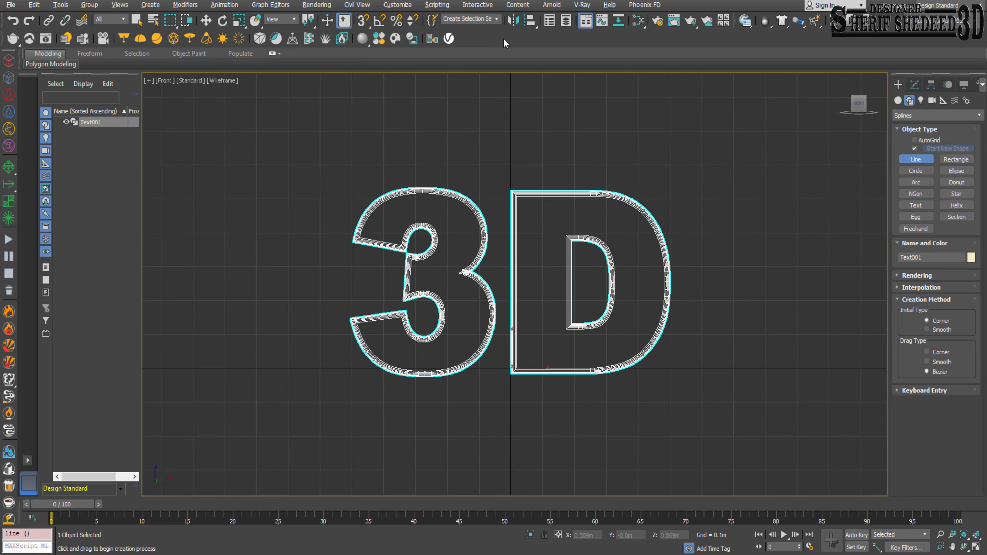
left_click(362, 21)
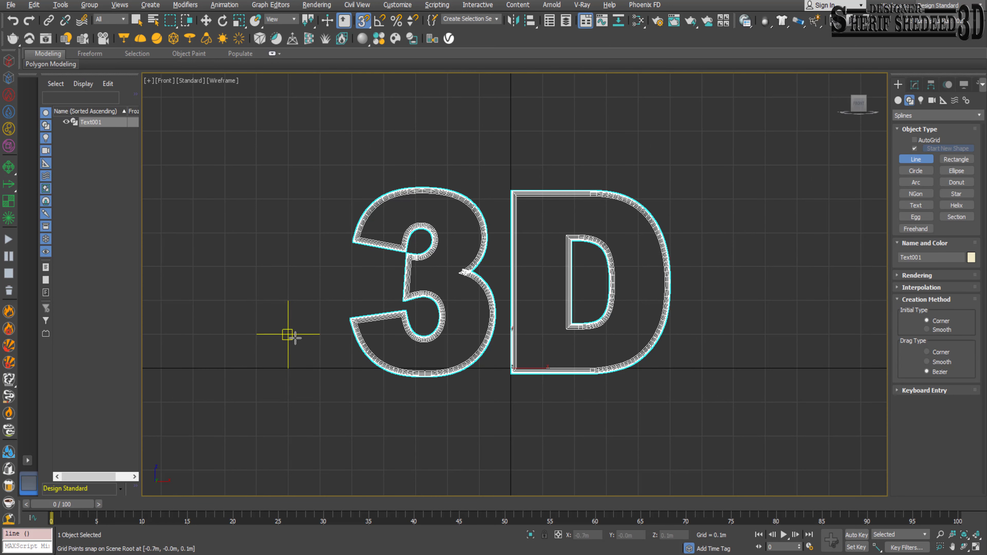
left_click(320, 368)
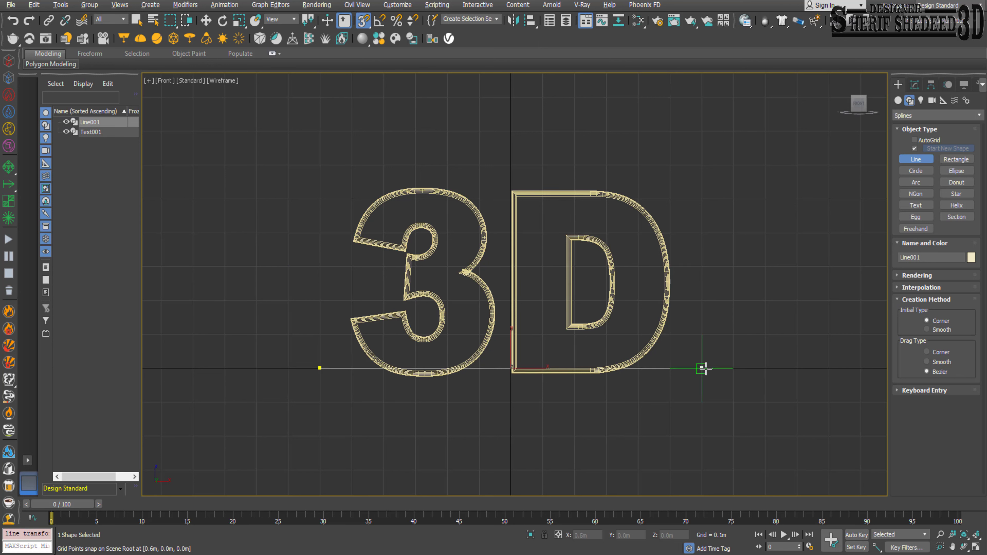
left_click(703, 368)
right_click(703, 368)
- Undo that line and set the object colour to dark blue
key("ctrl+z")
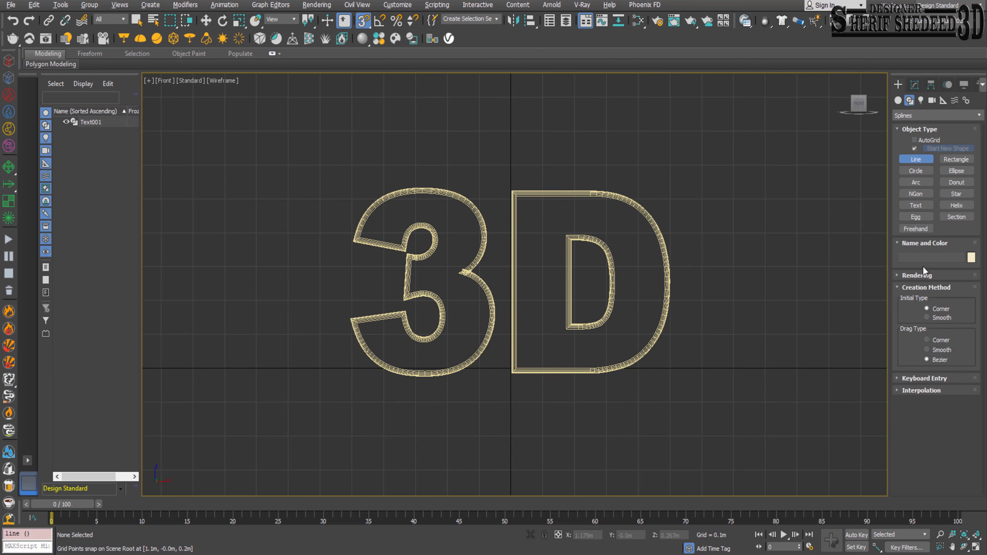
left_click(971, 257)
left_click(636, 258)
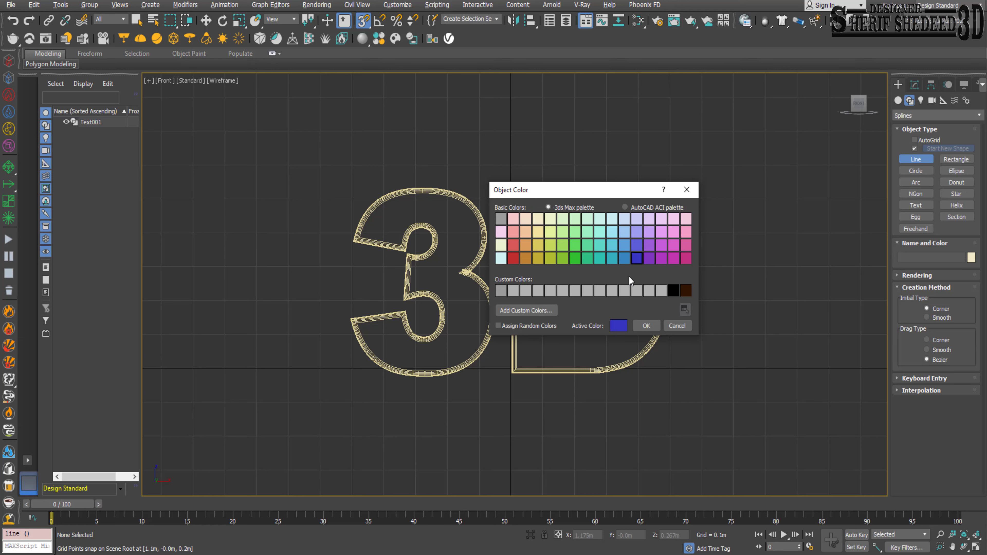
left_click(645, 326)
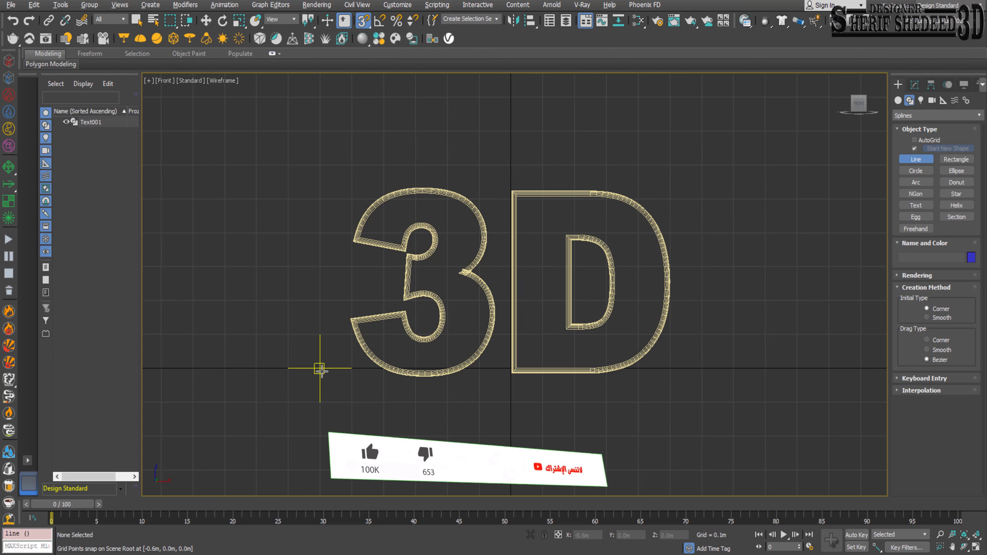
- Redraw the dark blue horizontal line spanning the text's baseline
left_click(319, 368)
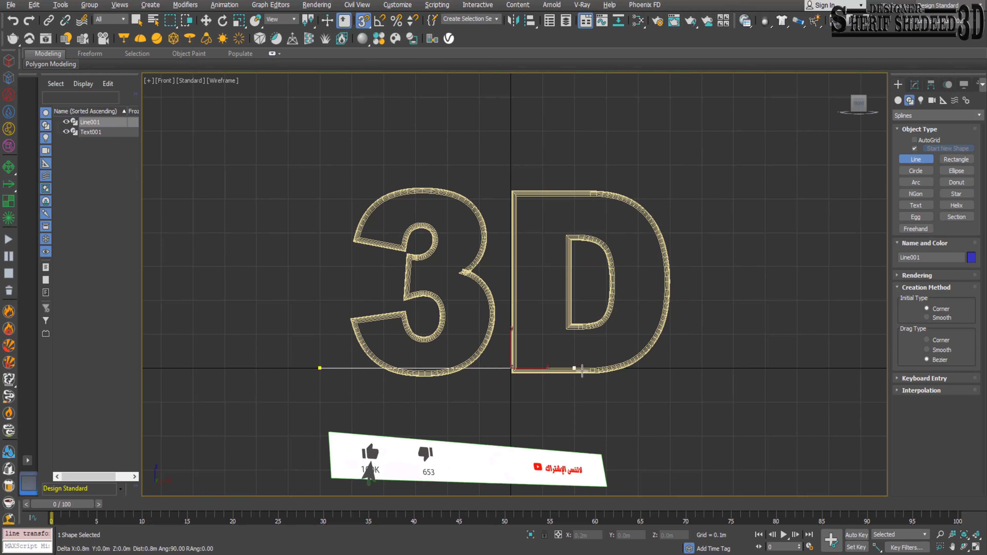
left_click(702, 368)
right_click(702, 367)
left_click(702, 334)
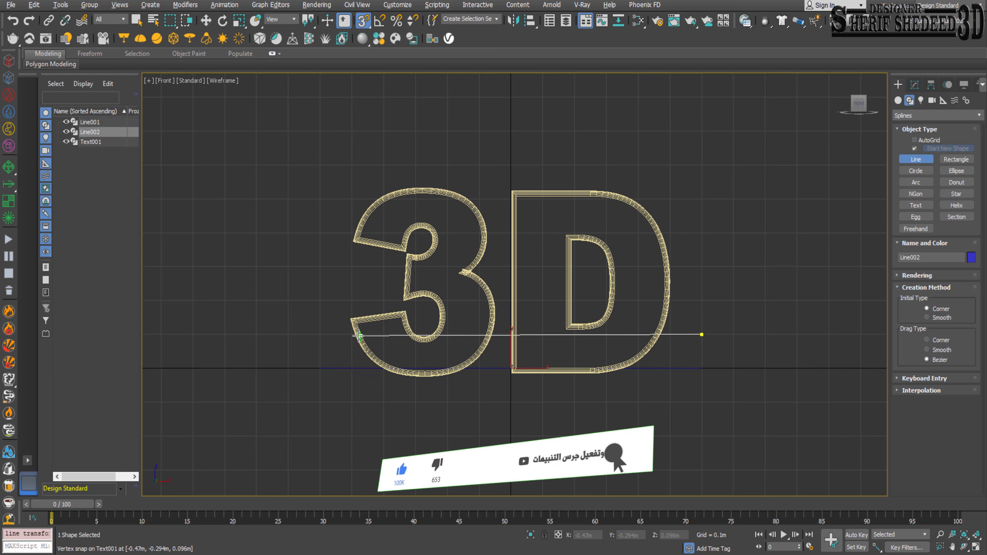
right_click(489, 335)
- Turn off snaps, raise the line about 0.102m, and start Shift-copying it upward
key("w")
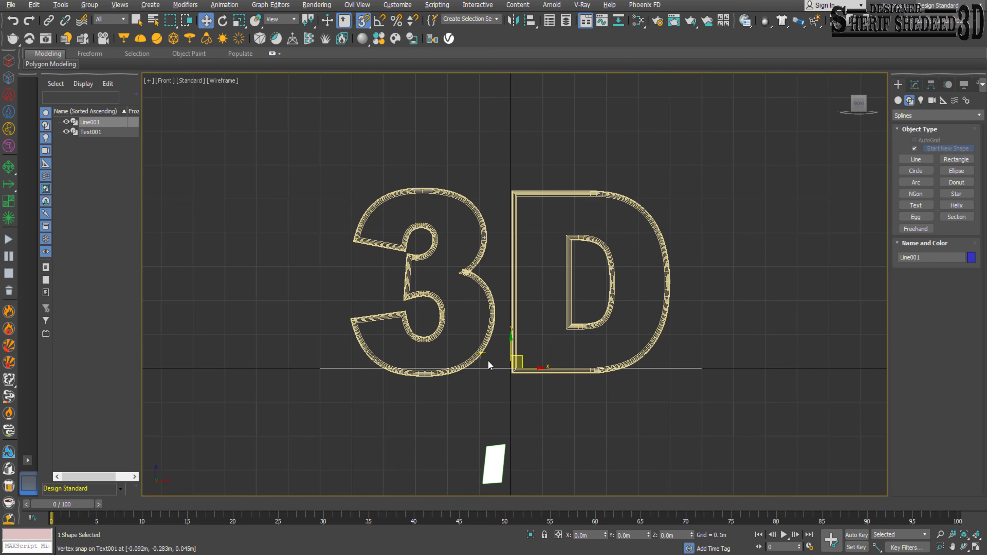
left_click(363, 20)
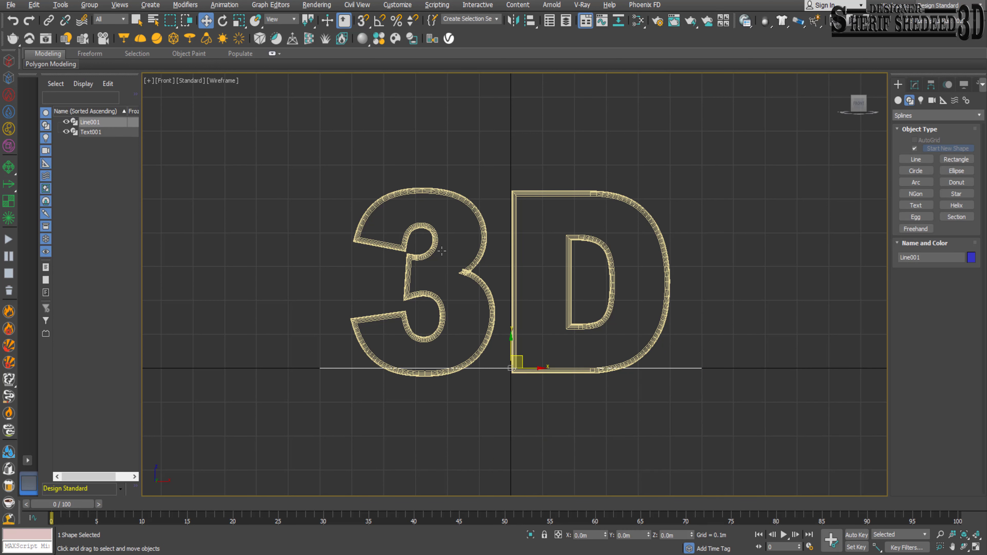
left_click_drag(513, 347, 508, 313)
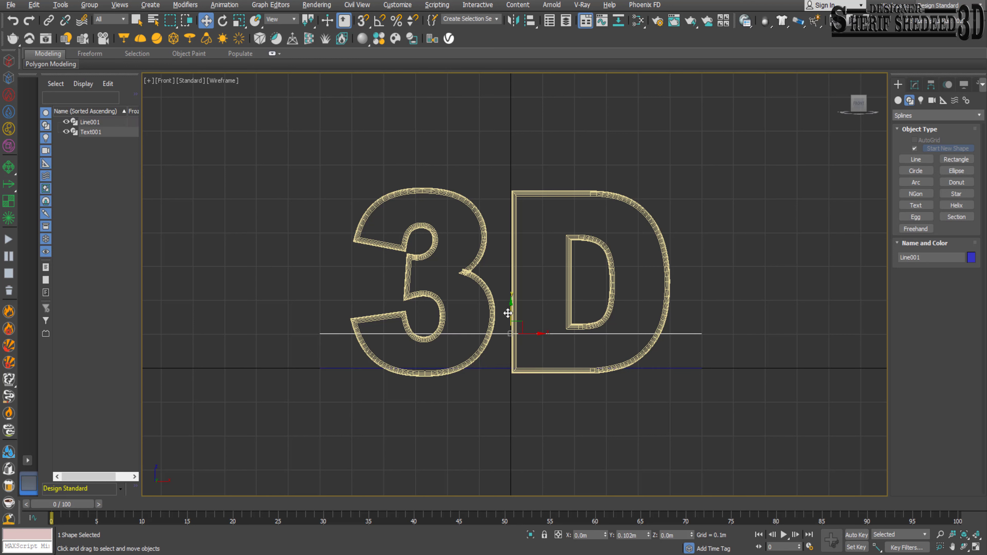
left_click(507, 313, "shift")
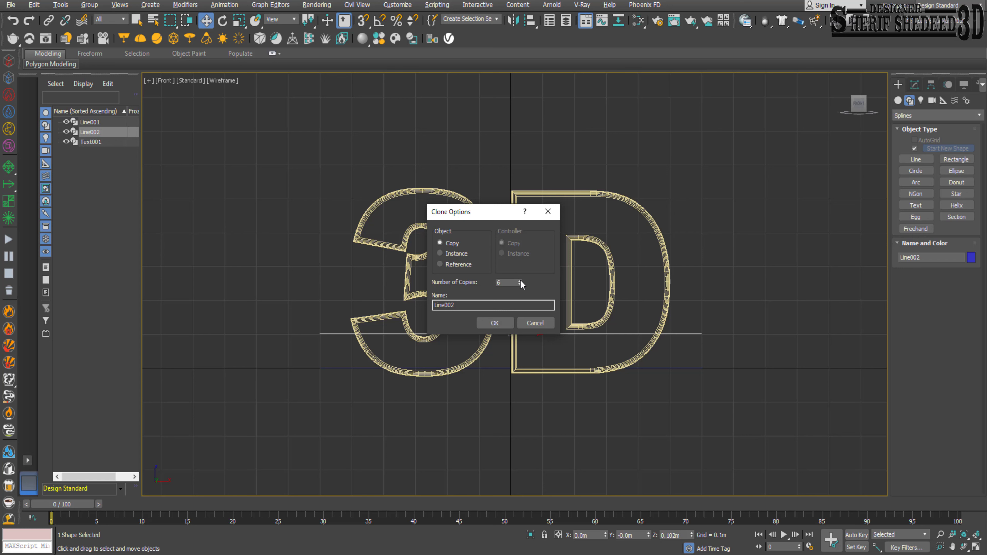
- Make 6 copies of the horizontal line, then delete the extra top copy Line007
left_click(494, 323)
left_click(514, 179)
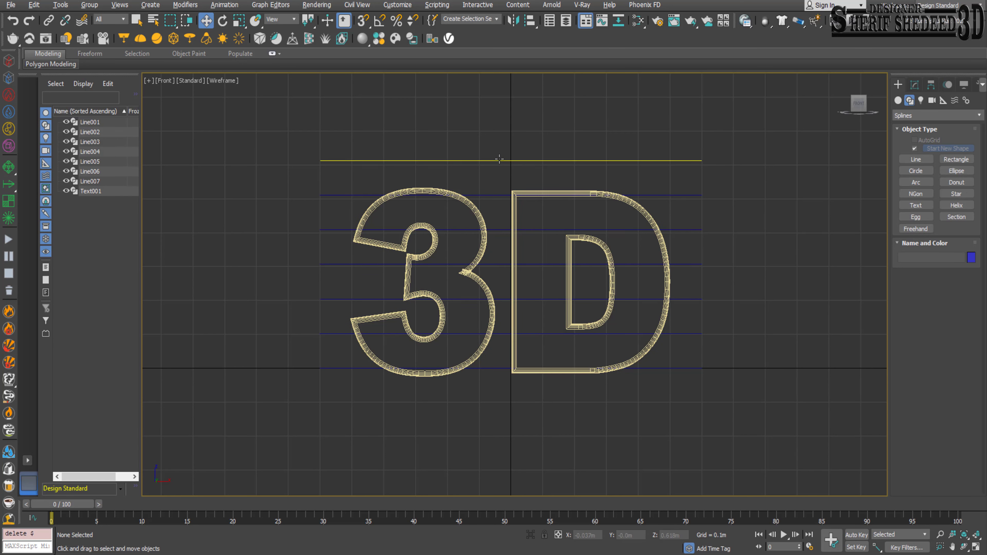
left_click(500, 159)
key("Delete")
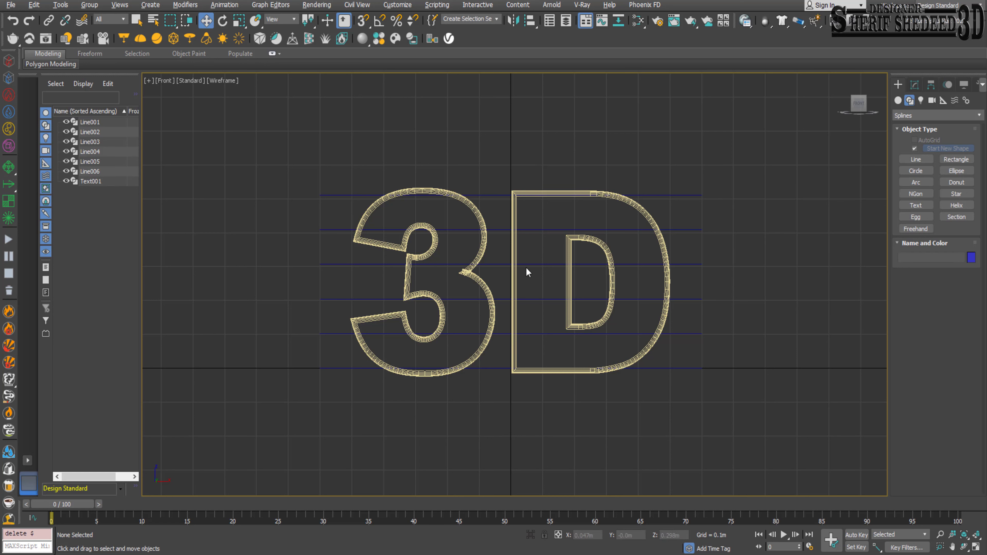
- Draw a snapped vertical line from above to below the text, then turn snaps off
left_click(369, 23)
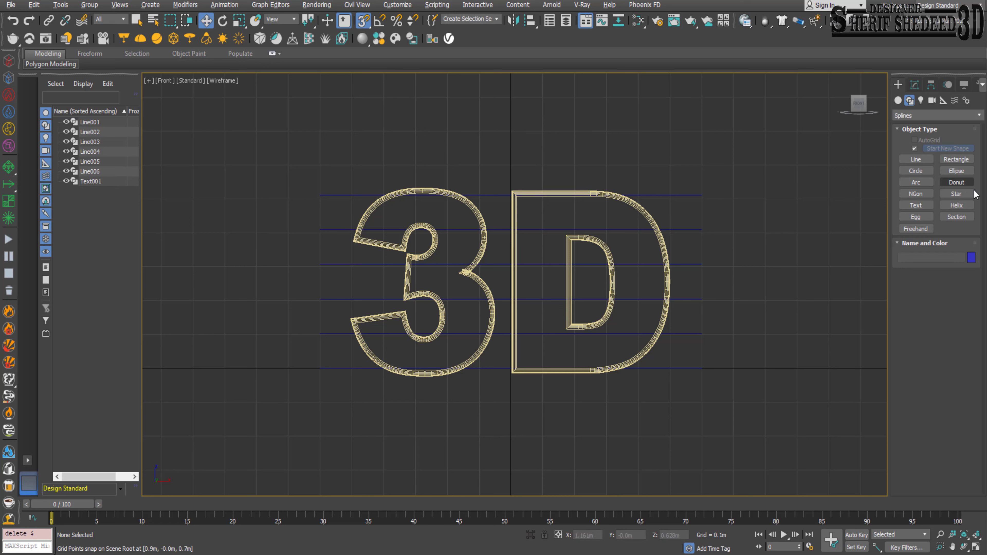
left_click(916, 159)
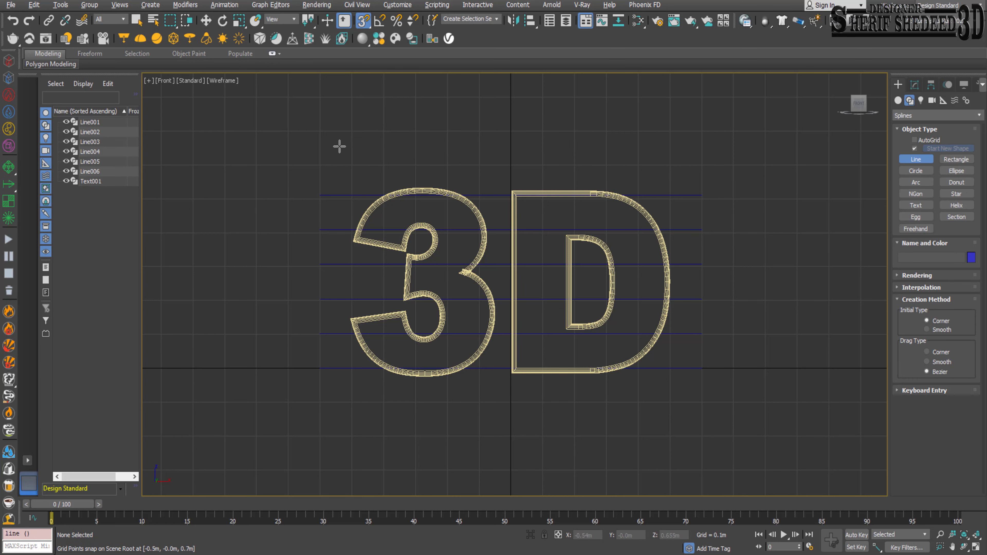
left_click(351, 164)
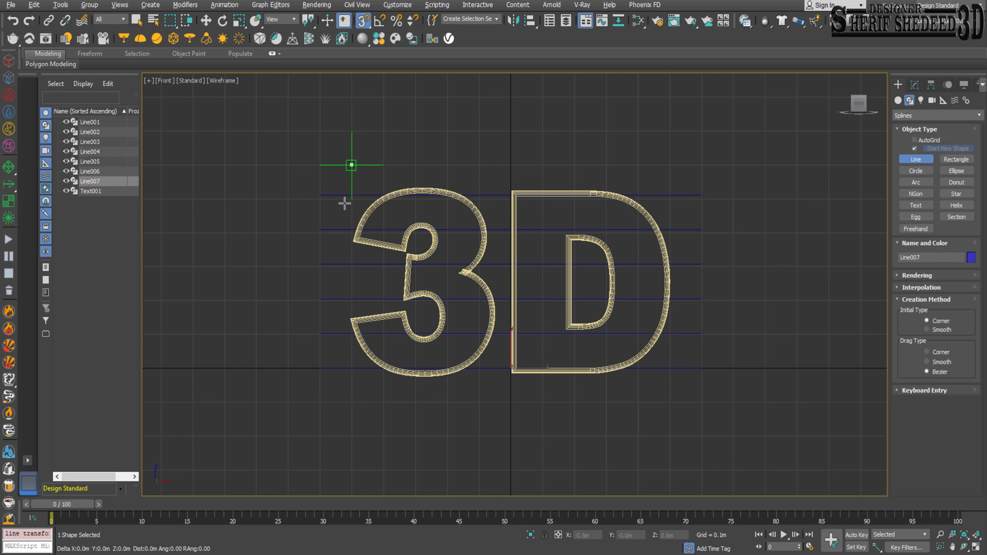
left_click(351, 402)
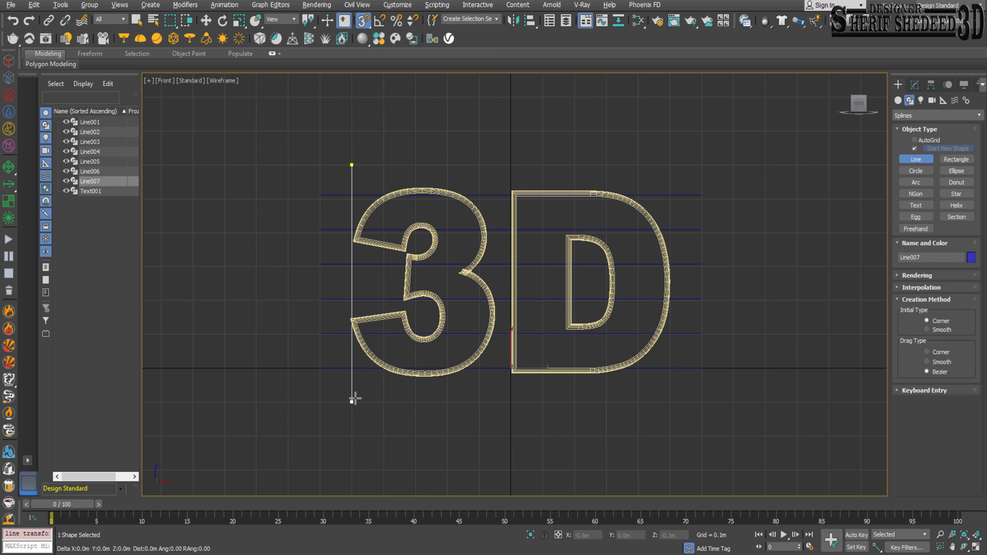
right_click(351, 402)
left_click(367, 24)
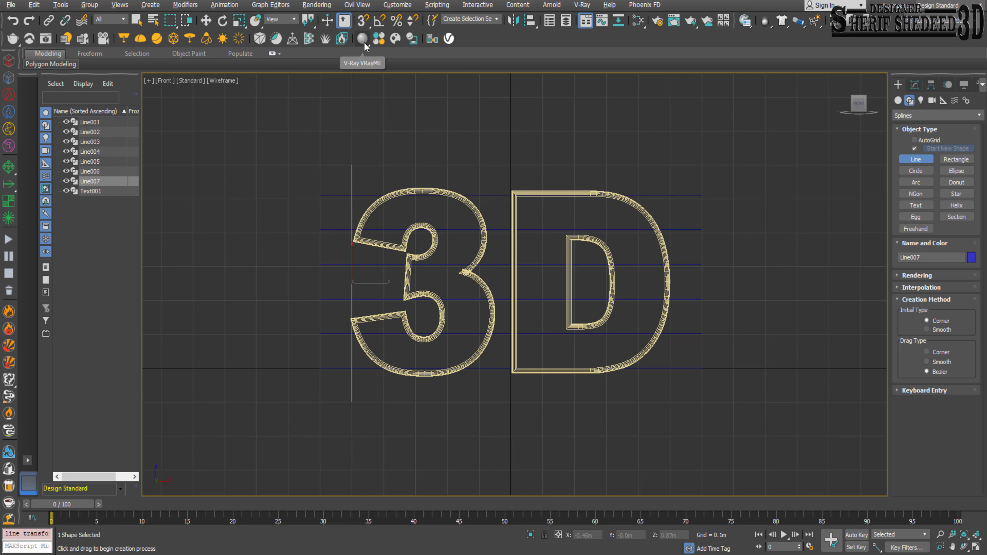
key("w")
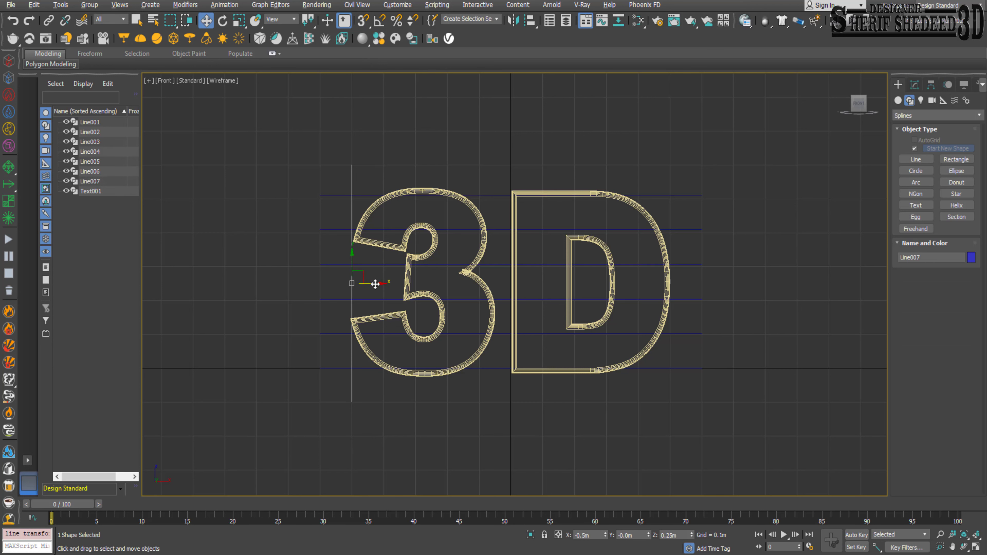
- Clone the vertical line to the right into 17 evenly spaced copies
left_click_drag(373, 285, 405, 283)
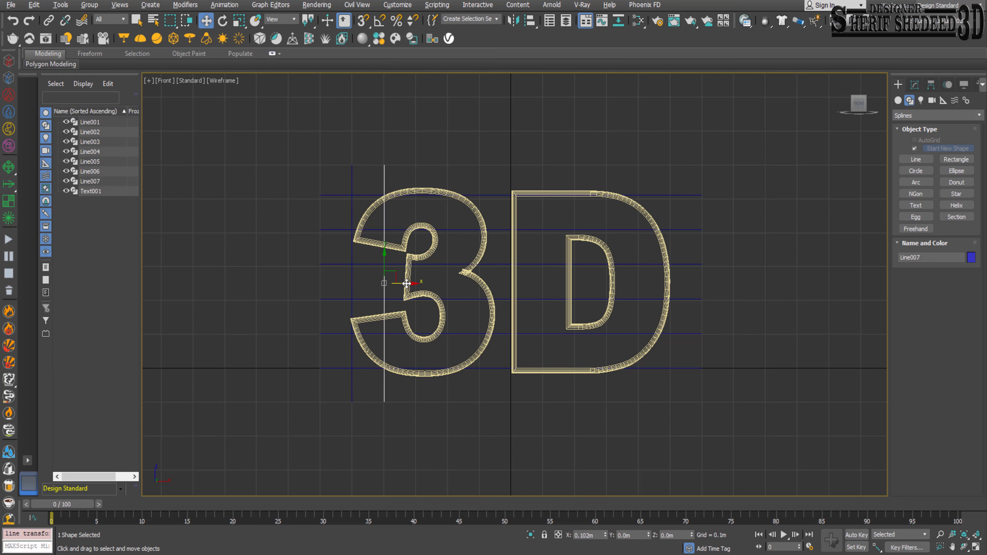
key("ctrl+v")
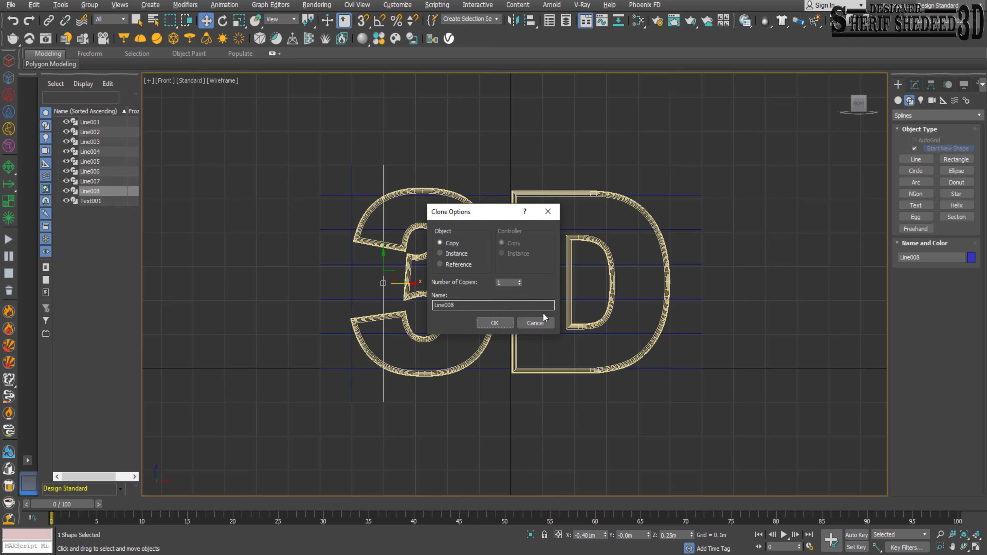
left_click(520, 280)
left_click(519, 281)
left_click(498, 322)
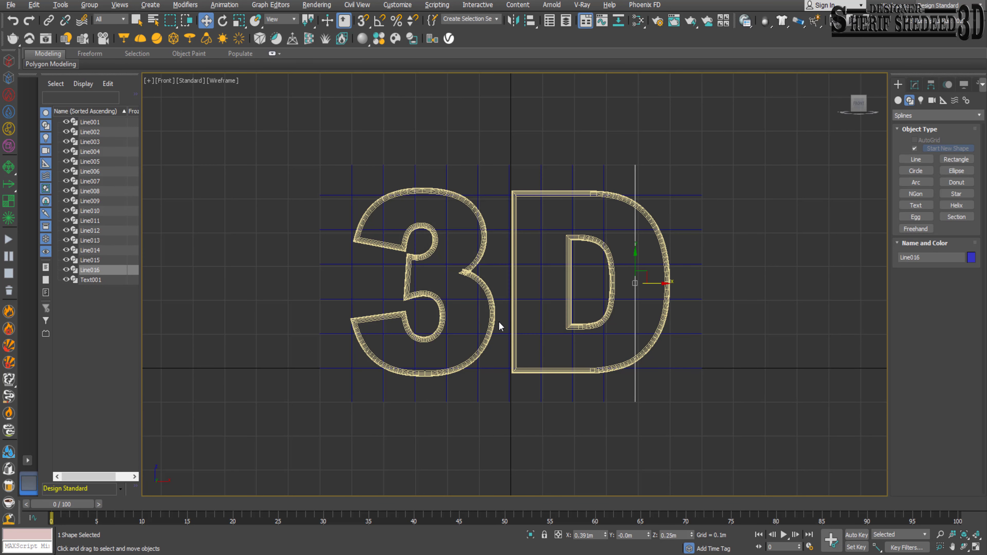
key("ctrl+z")
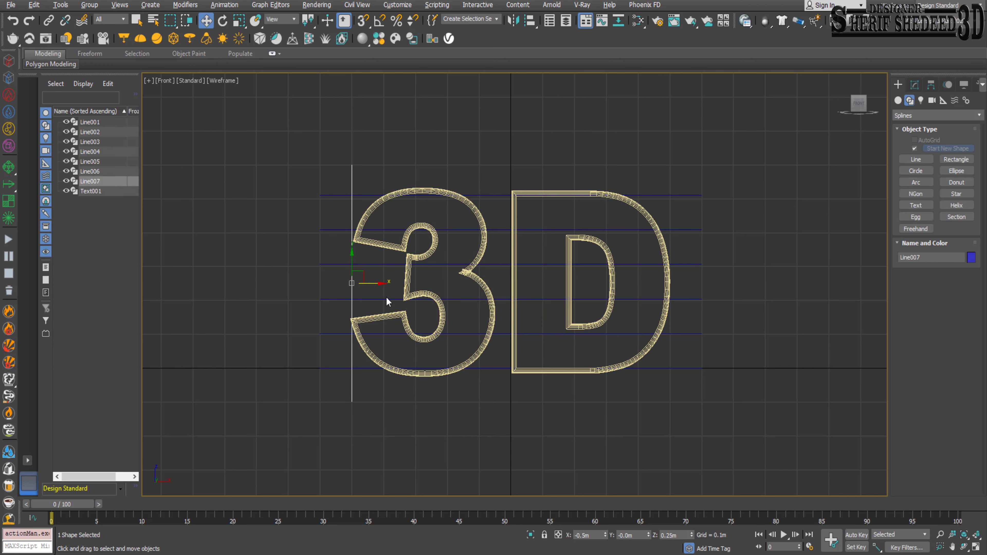
left_click_drag(372, 283, 404, 283, "shift")
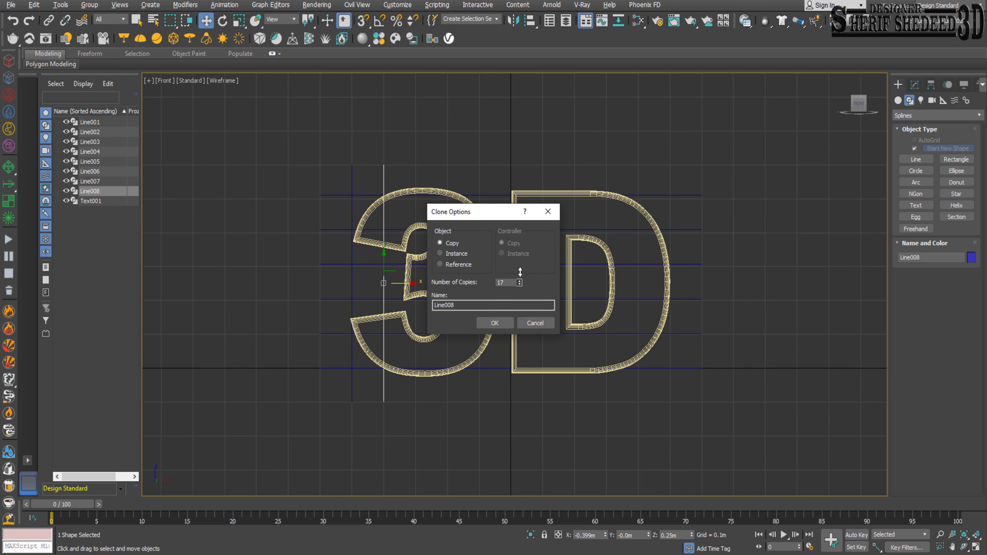
left_click(495, 323)
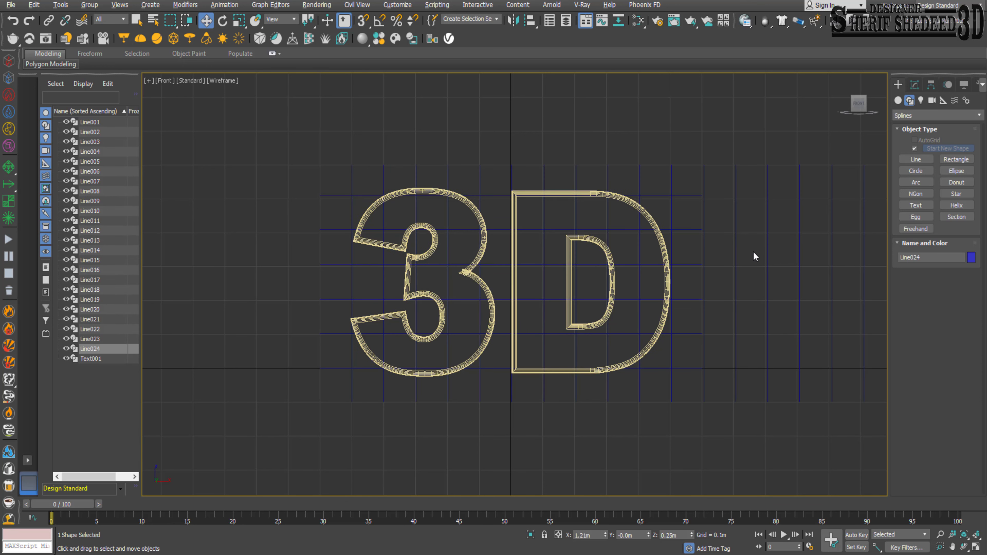
- Select and delete a surplus vertical line beyond the text
left_click_drag(754, 146, 746, 460)
left_click_drag(730, 497, 730, 497)
key("Delete")
- Delete the remaining surplus vertical lines and return to the four-viewport layout
scroll(697, 319, "down", 5)
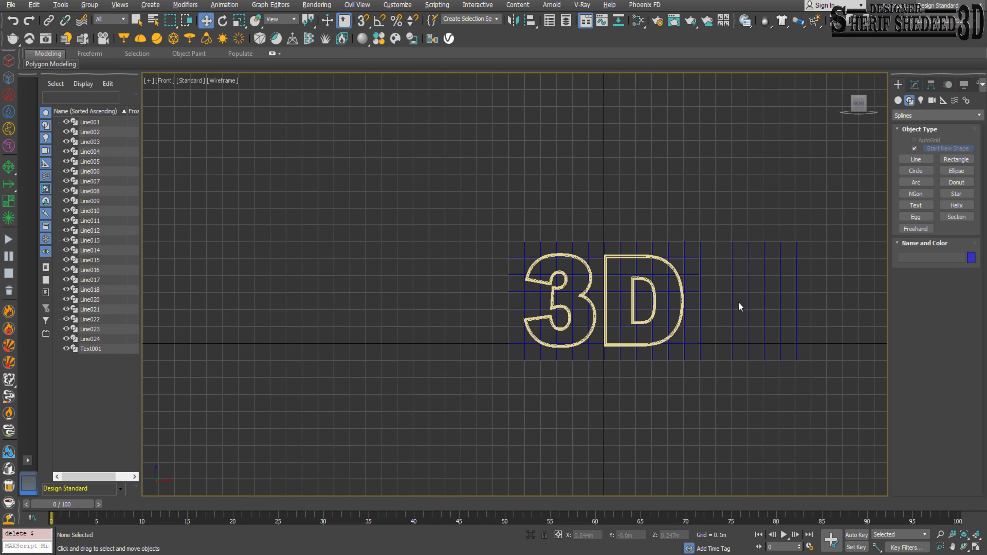
left_click_drag(746, 450, 726, 457)
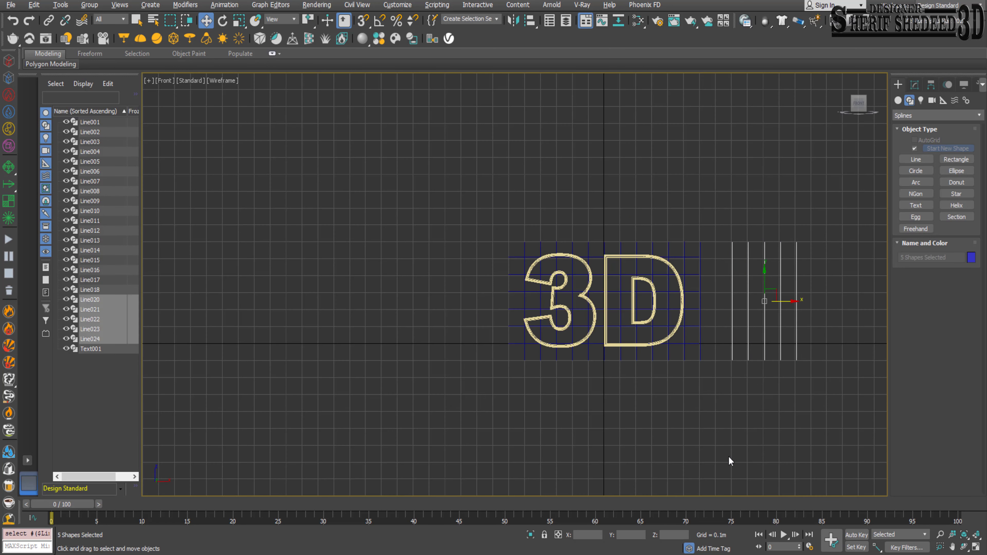
key("Delete")
scroll(638, 313, "up", 3)
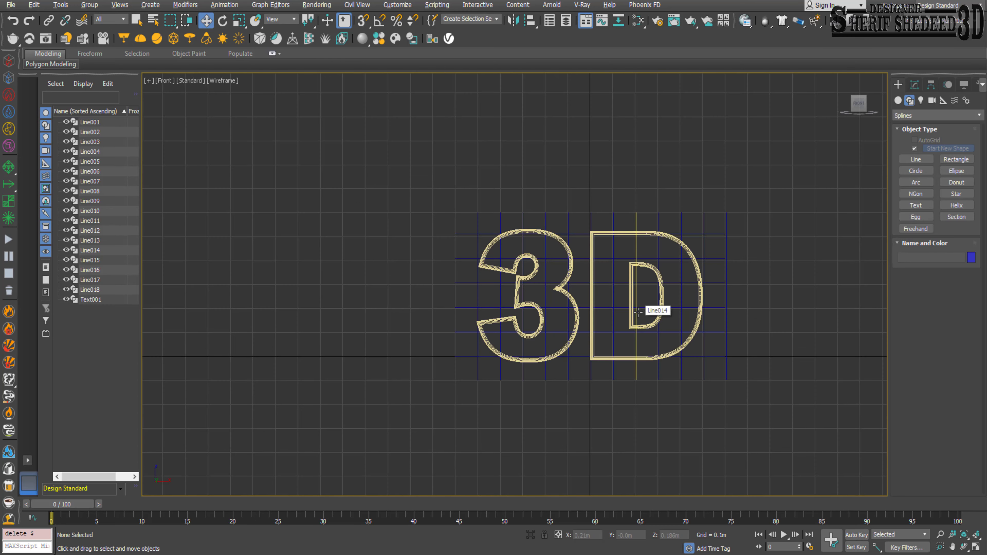
left_click(976, 547)
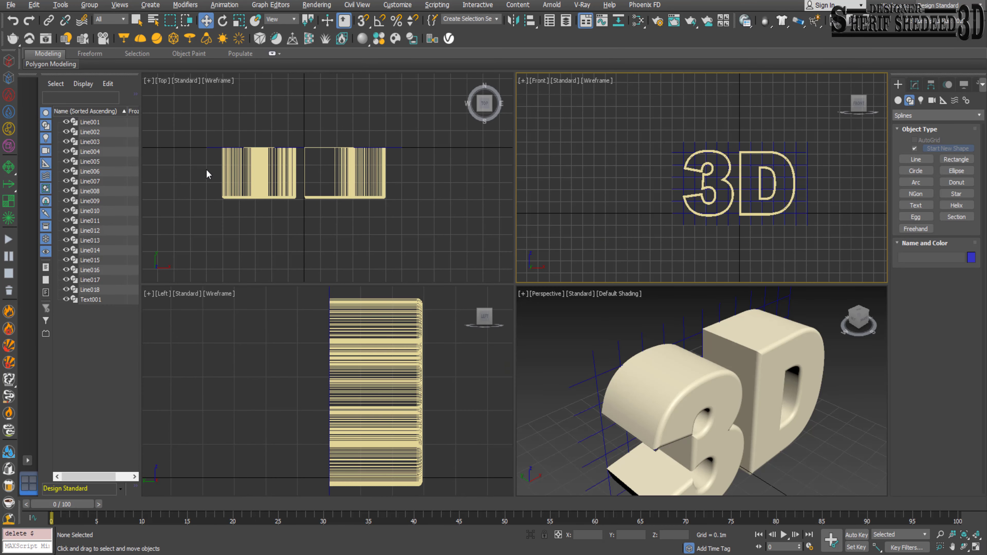
scroll(208, 174, "up", 3)
- Draw two snapped lines, Line019 and Line020, across the text in the Top view
left_click(913, 159)
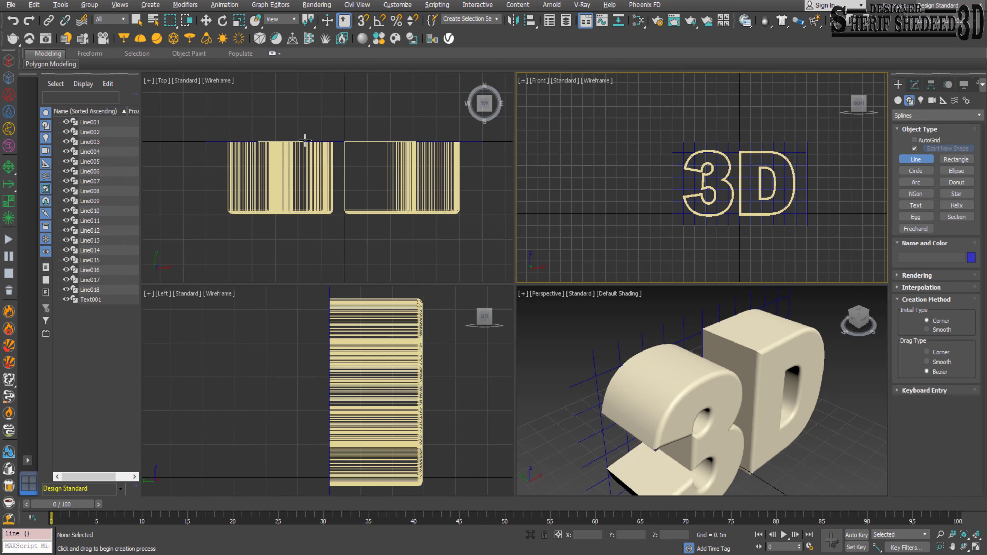
left_click(362, 20)
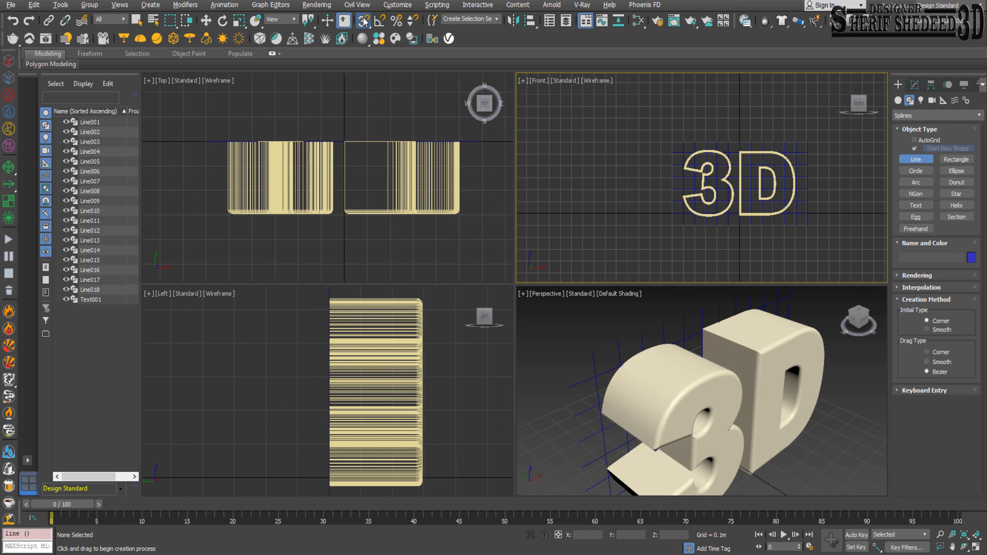
left_click(207, 168)
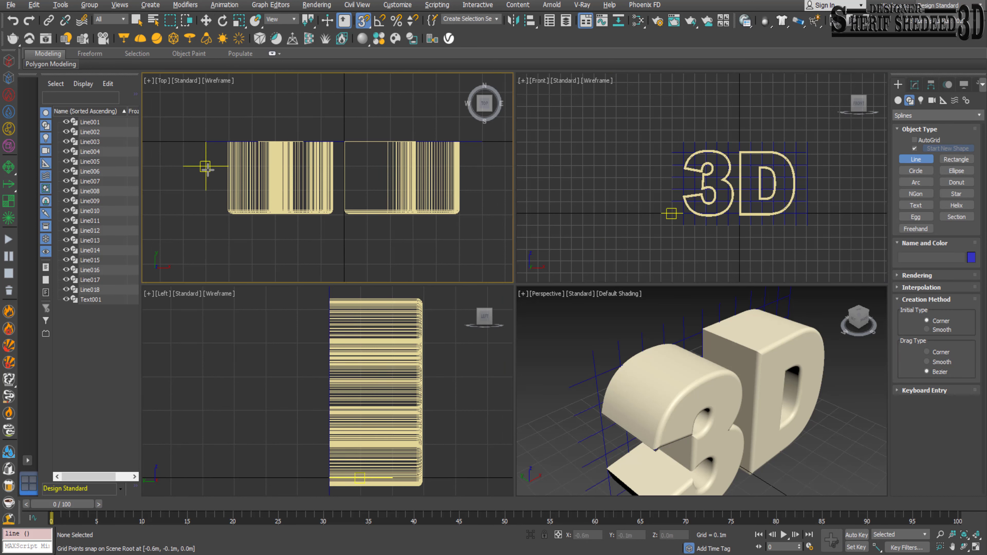
left_click(205, 166)
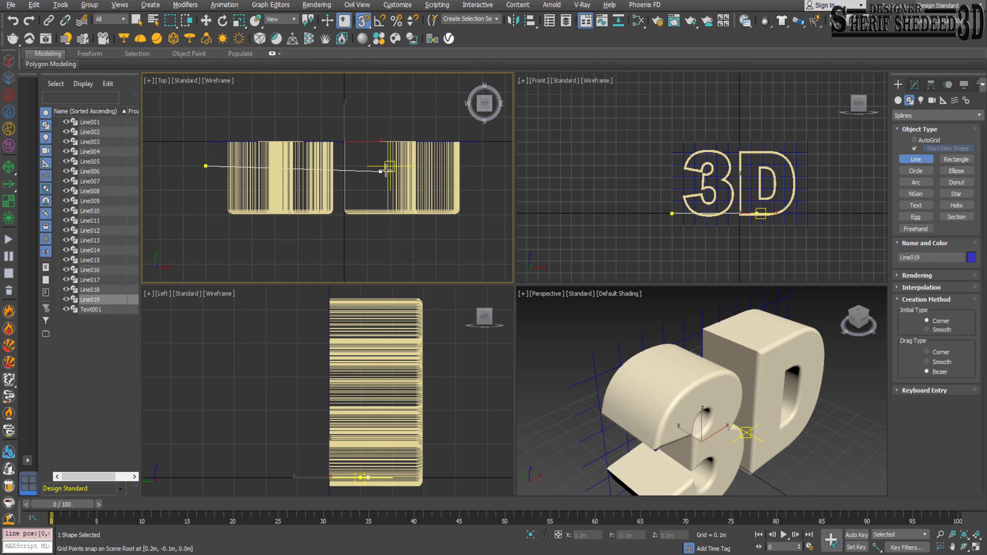
left_click(483, 166)
right_click(482, 167)
left_click(482, 190)
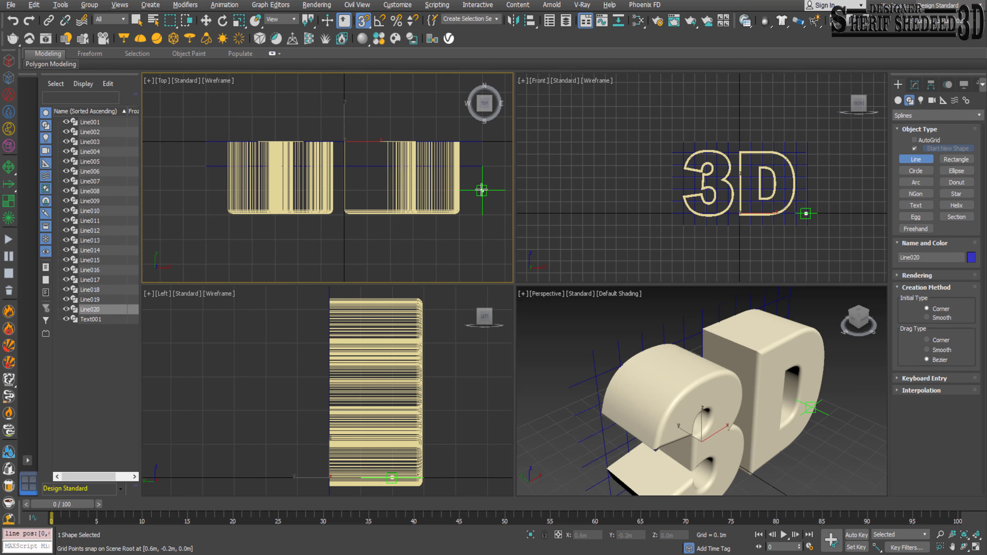
left_click(205, 190)
right_click(205, 190)
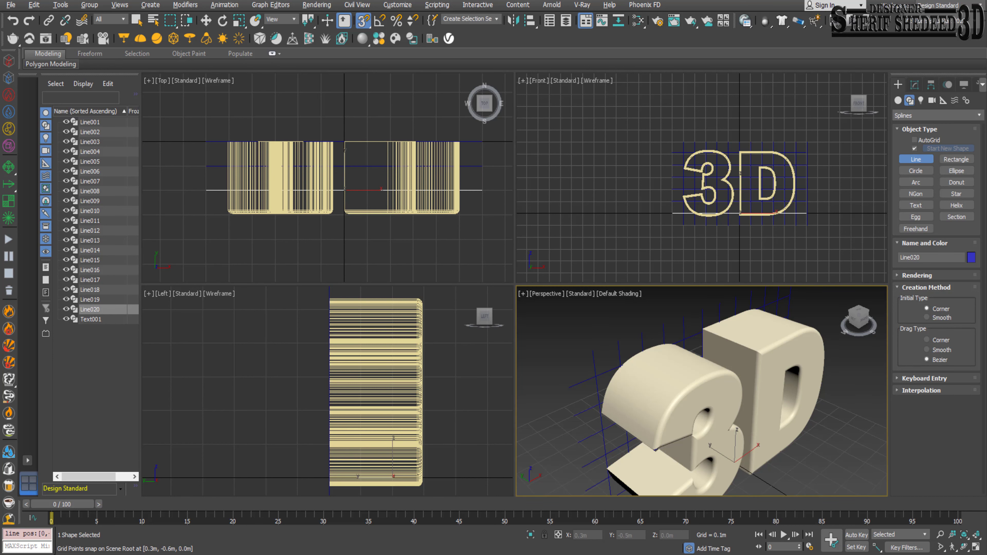
left_click(976, 549)
right_click(539, 303)
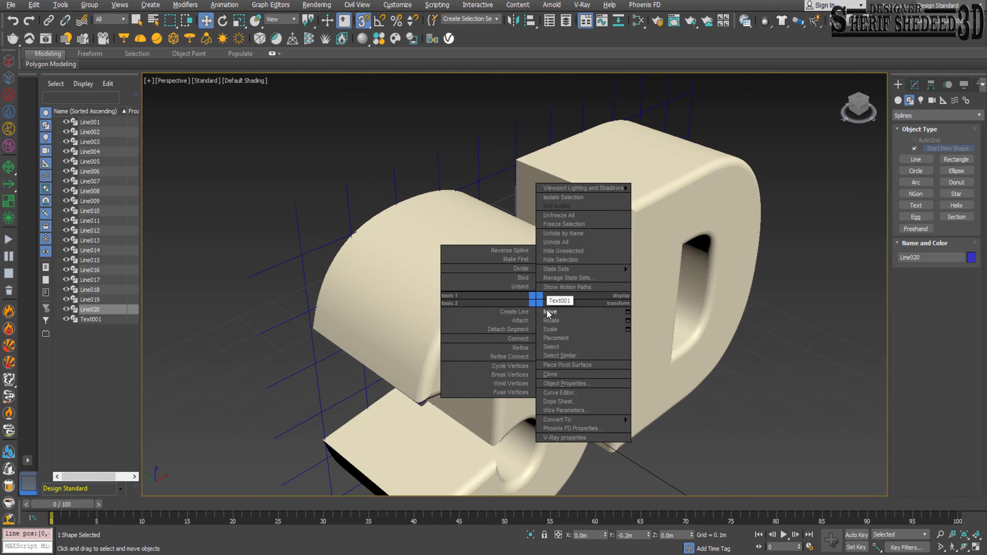
- Select all twenty lines, Line001 through Line020, and frame them
left_click(541, 312)
left_click(95, 122)
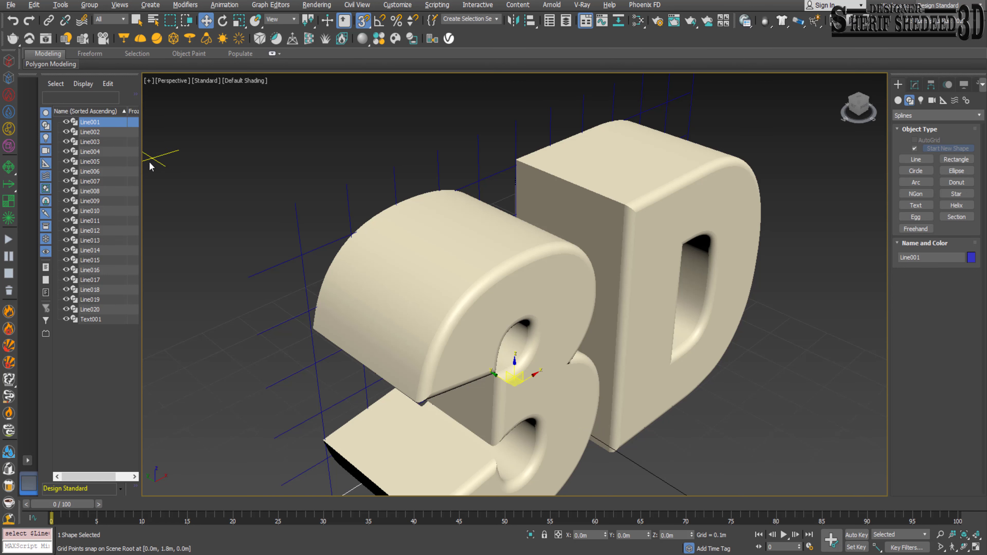
left_click(86, 311, "shift")
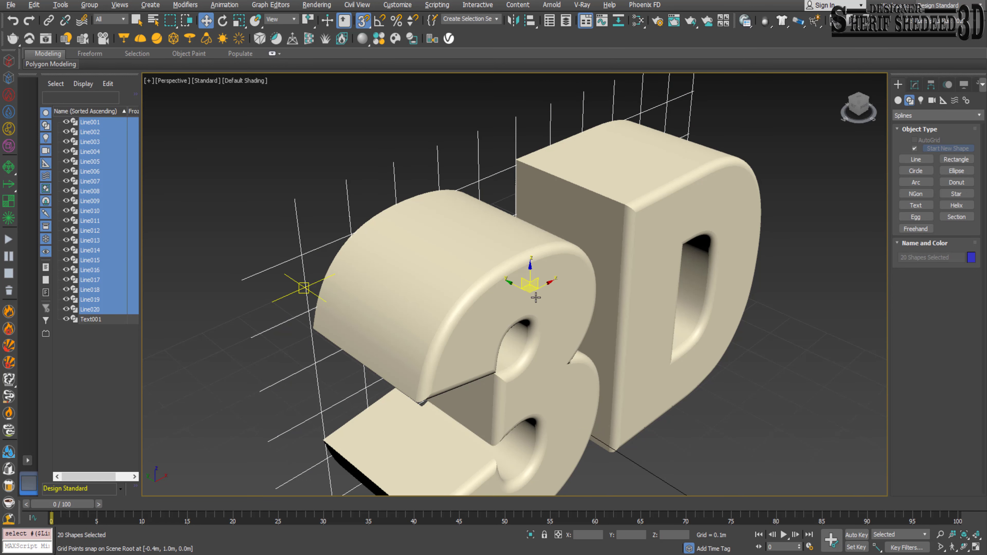
key("z")
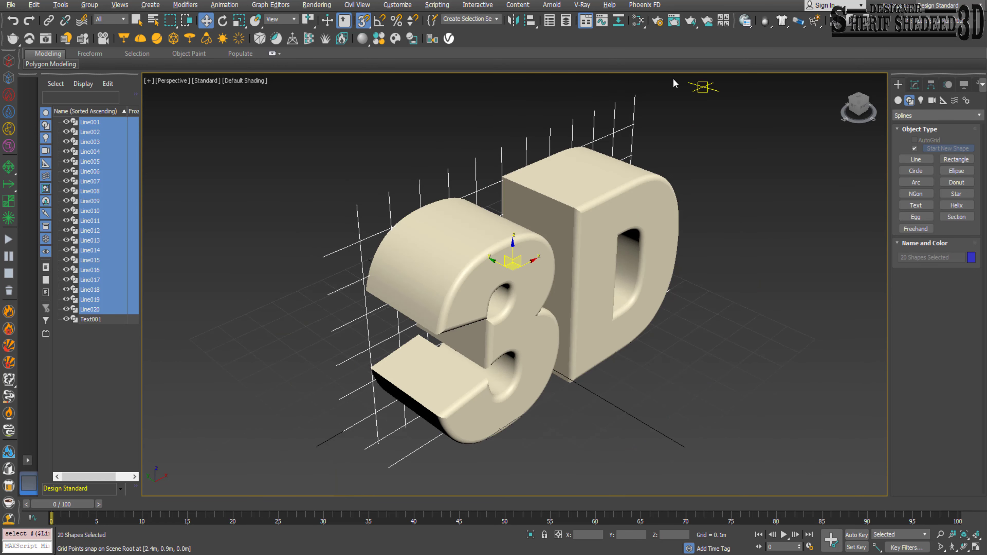
- Extrude the twenty lines to about 0.59m, discarding a mistakenly added Bevel Profile
left_click(915, 84)
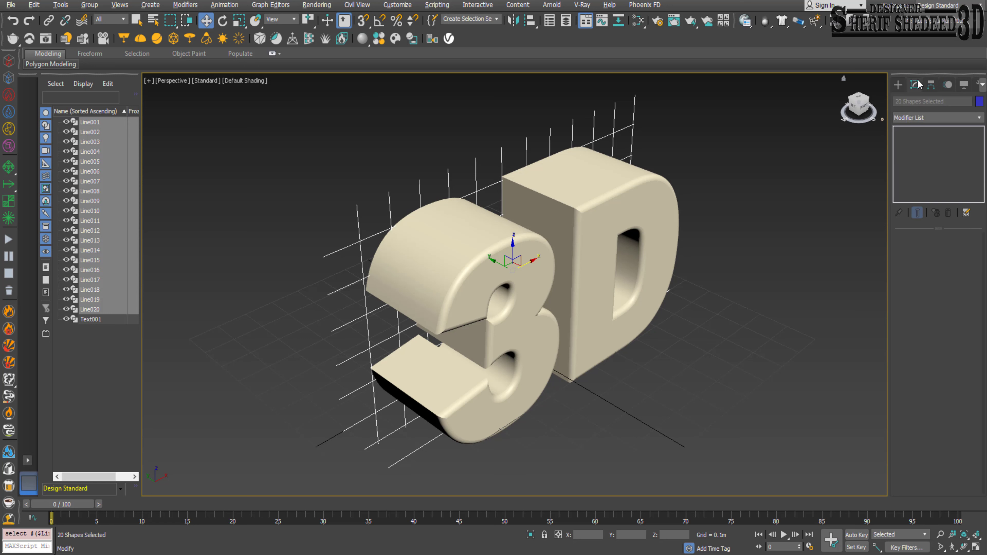
left_click(917, 117)
key("b")
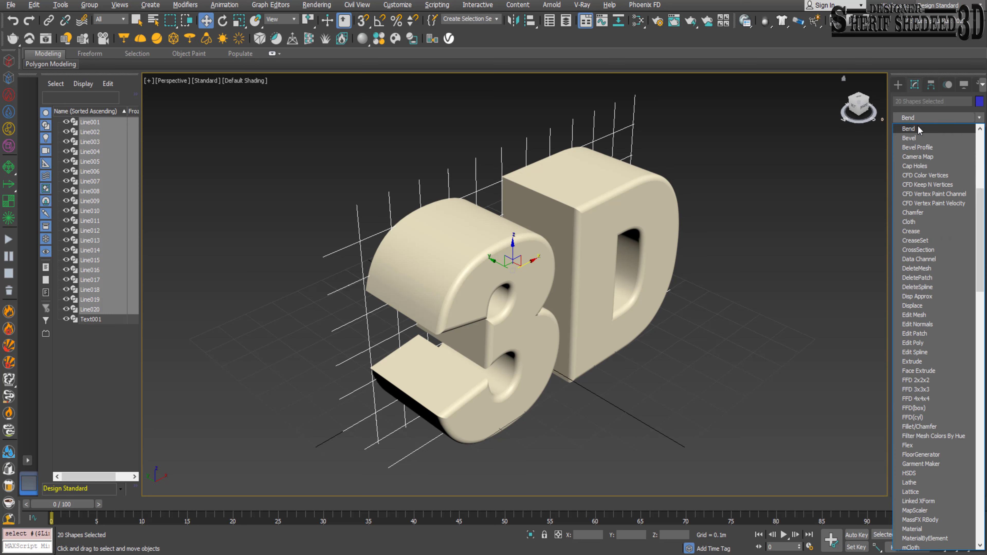
left_click(914, 149)
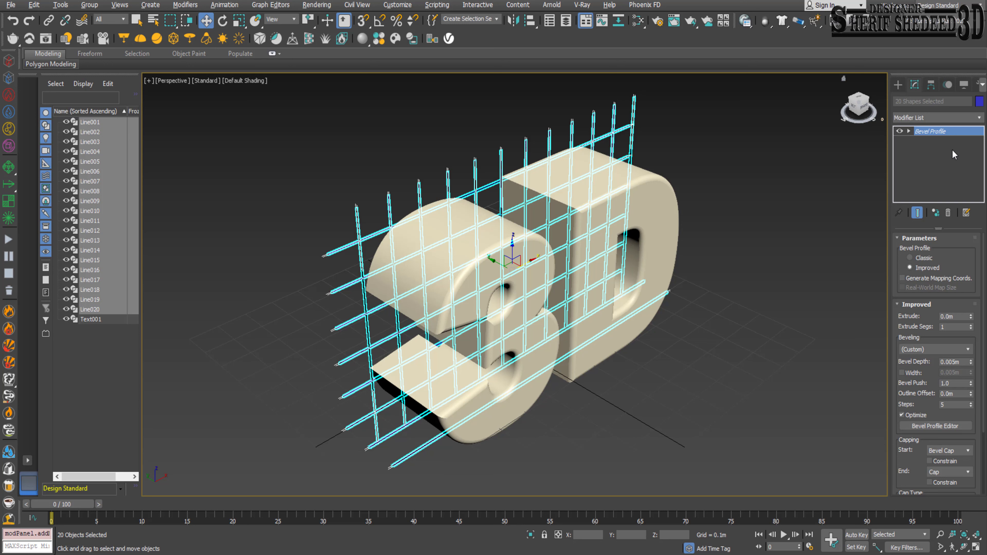
left_click(948, 212)
left_click(915, 119)
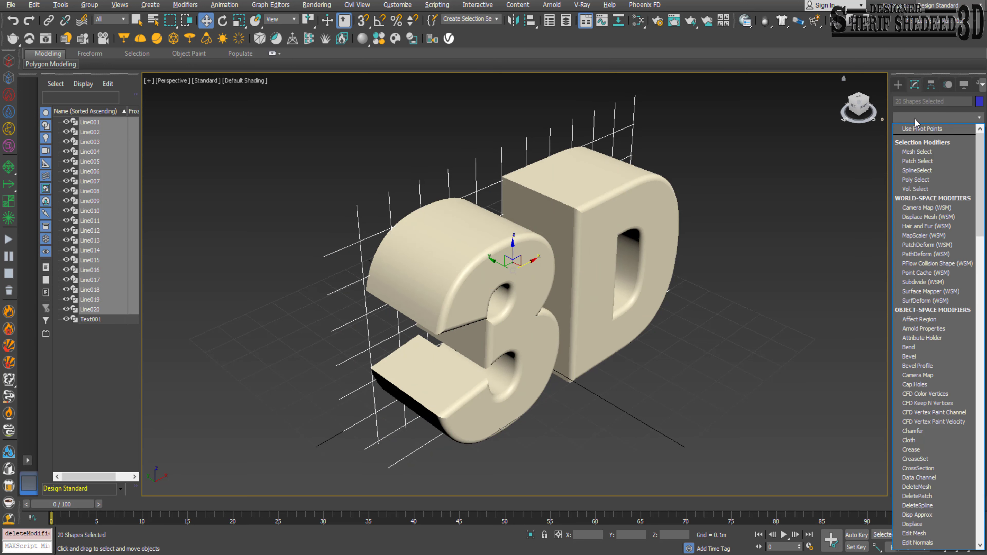
key("e")
left_click(911, 178)
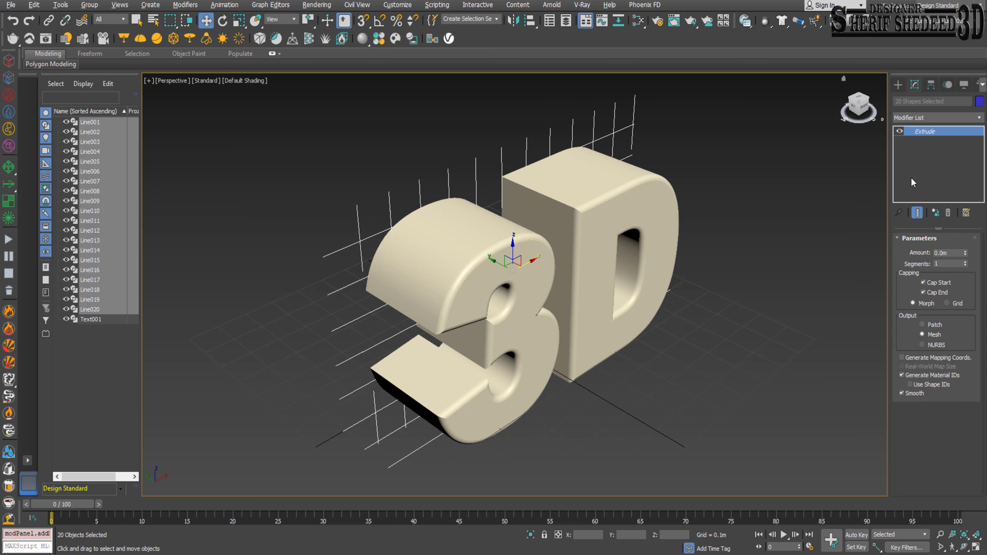
left_click_drag(965, 252, 957, 189)
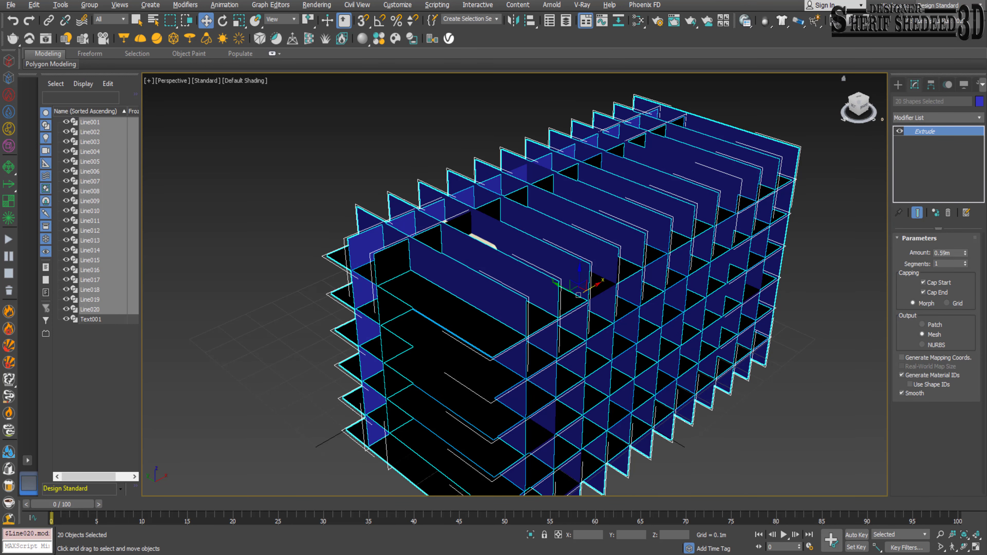
- Orbit the view and shift the slabs along X relative to the text
left_click(964, 546)
mouse_move(490, 304)
left_mouse_down()
mouse_move(623, 260)
mouse_move(580, 279)
mouse_move(592, 263)
mouse_move(681, 275)
left_mouse_up()
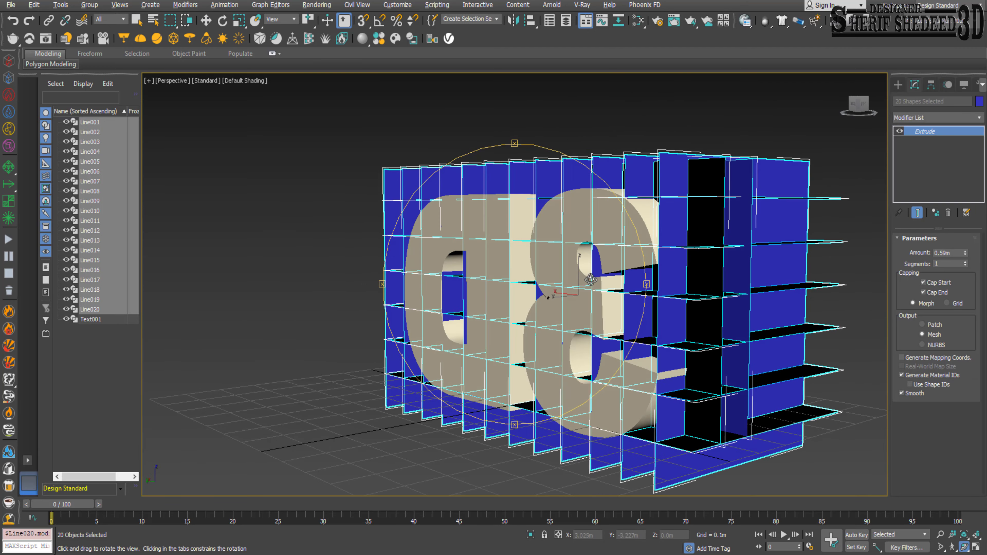
key("w")
mouse_move(560, 295)
left_mouse_down()
mouse_move(548, 293)
mouse_move(561, 300)
left_mouse_up()
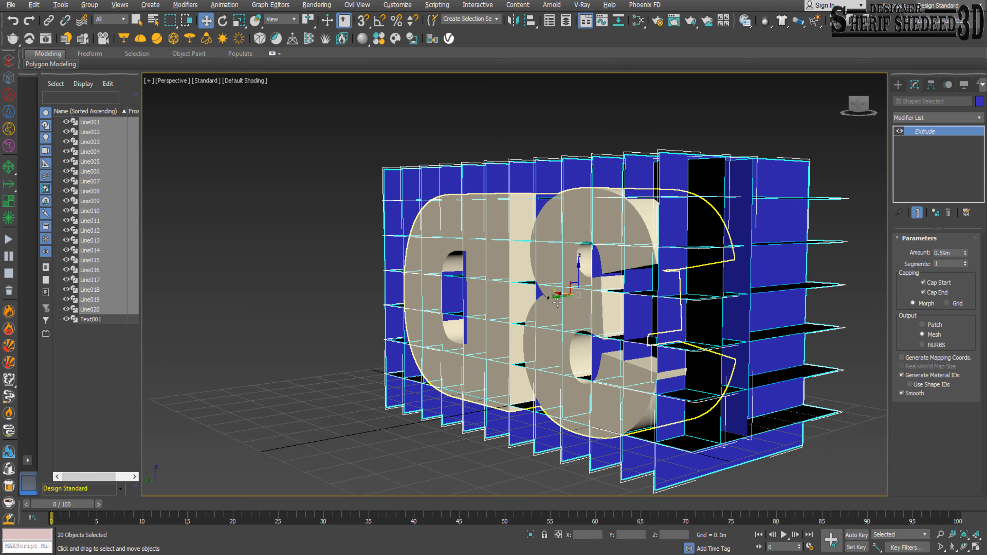
- Move the slabs along Y so they cover the 3D text
left_click(964, 547)
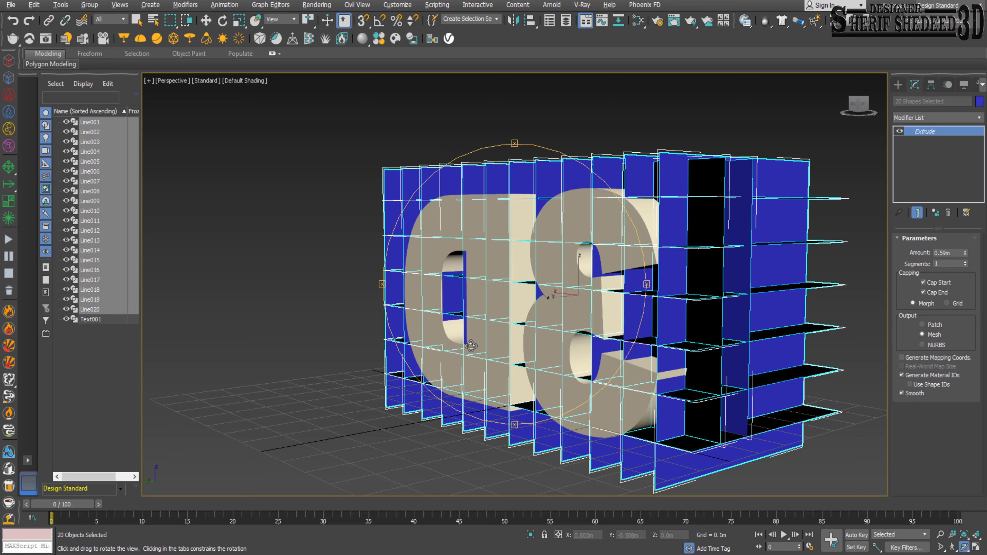
left_click_drag(471, 345, 490, 339)
scroll(589, 320, "up", 3)
key("w")
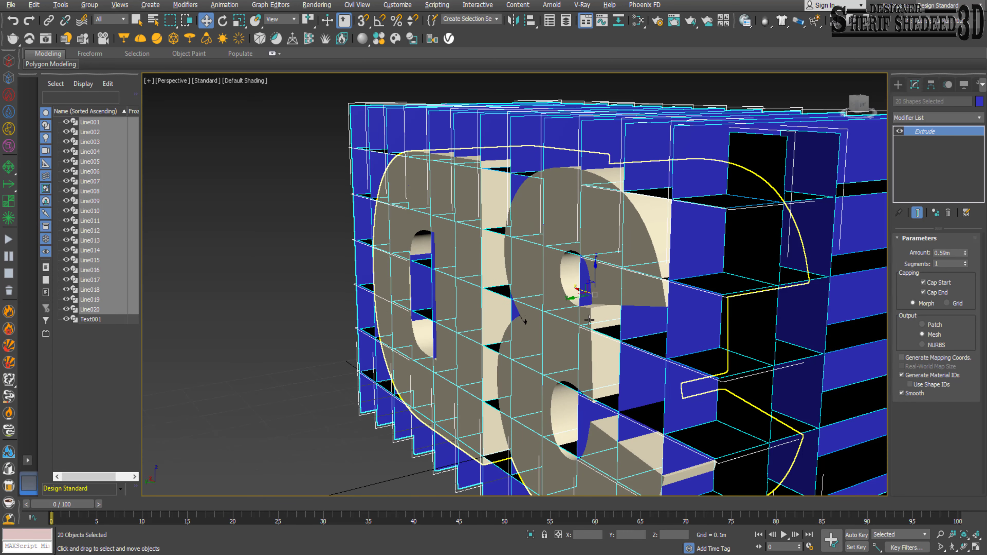
left_click_drag(573, 301, 922, 479)
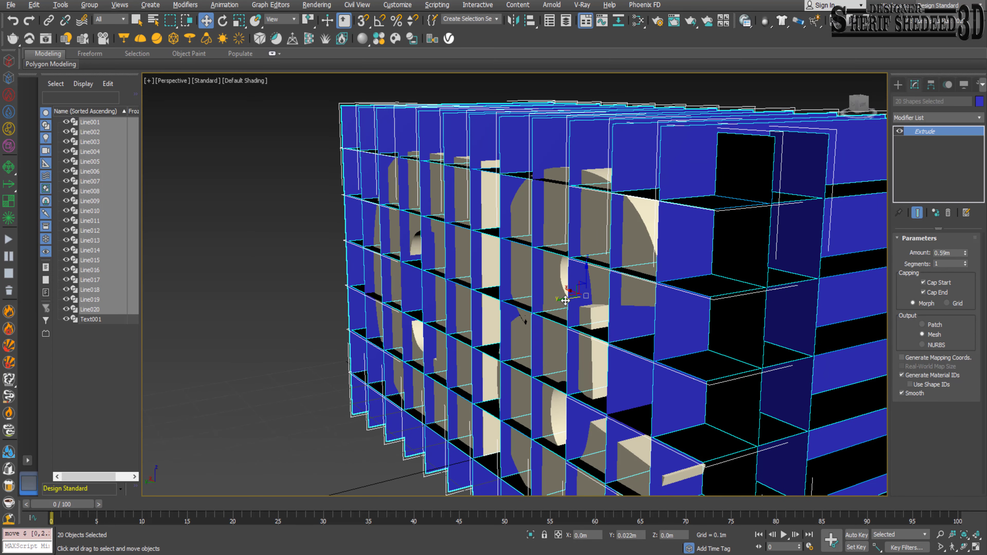
- Orbit to a three-quarter view of the slab grid over the text
key("ctrl+r")
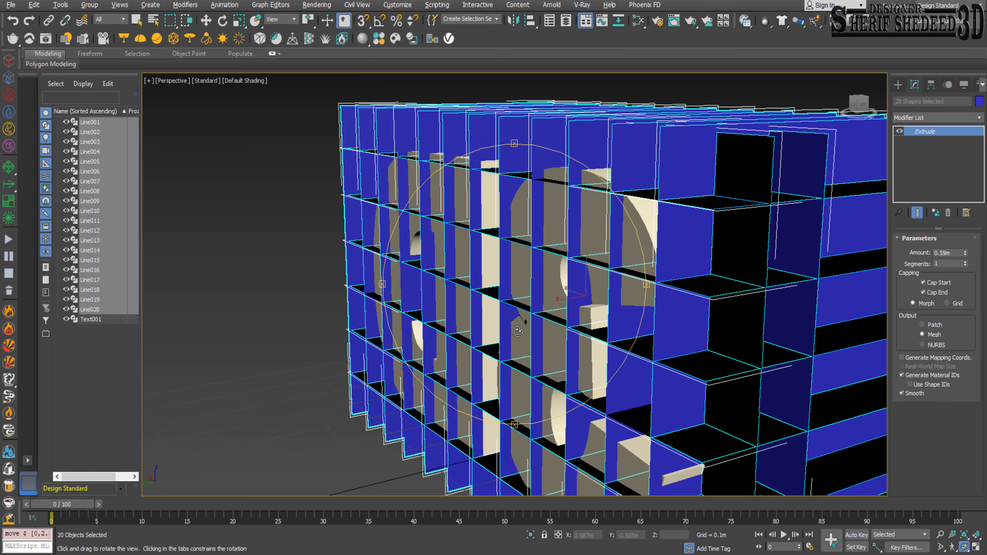
left_click_drag(525, 322, 595, 383)
mouse_move(597, 391)
left_mouse_down()
mouse_move(533, 335)
mouse_move(570, 284)
left_mouse_up()
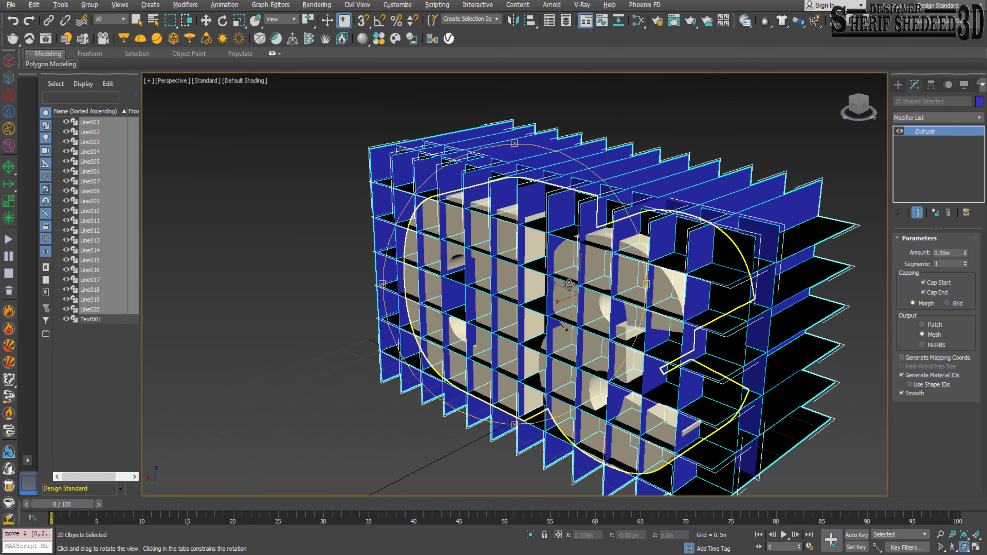
right_click(741, 266)
- Convert the slabs to Editable Poly and attach Line001–Line020 into Line007
left_click(876, 394)
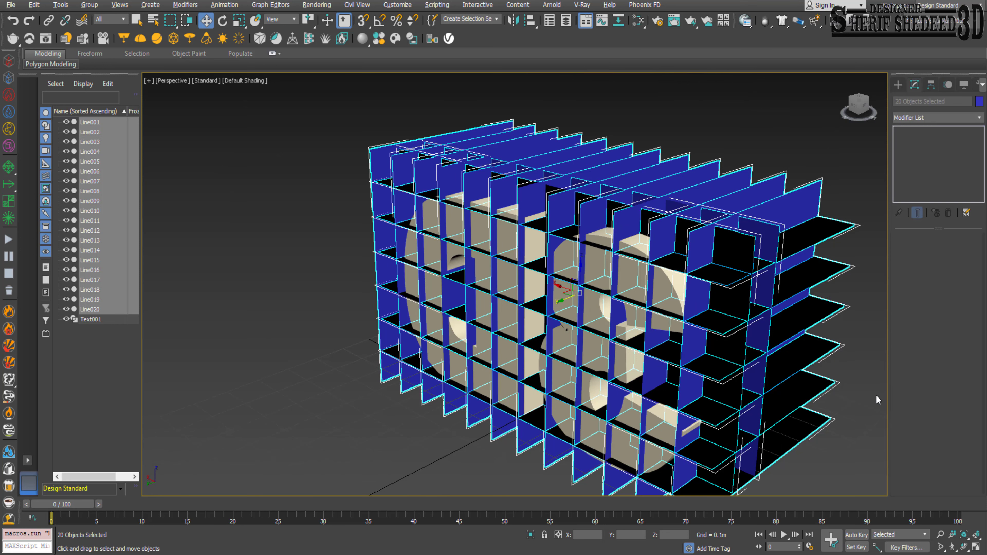
left_click(694, 243)
right_click(695, 241)
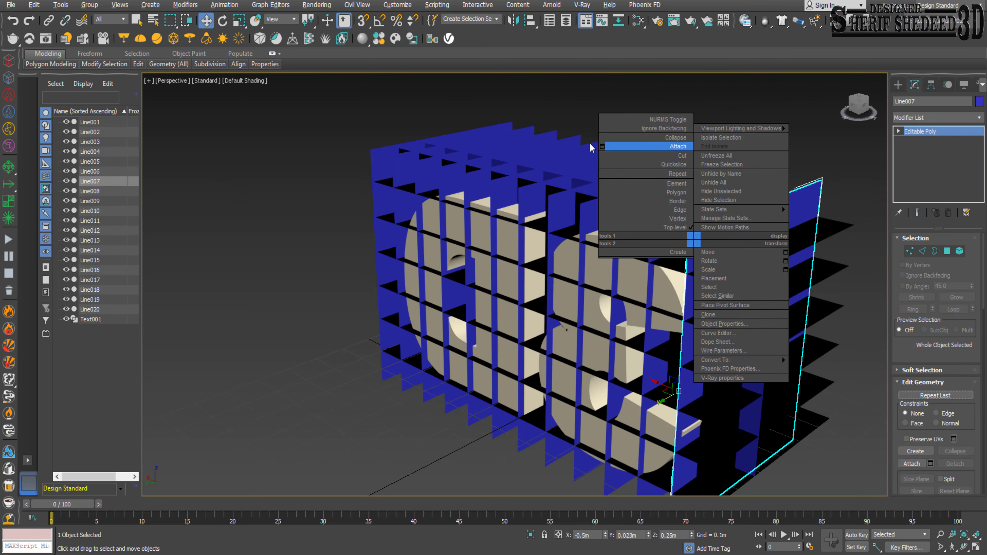
left_click(602, 147)
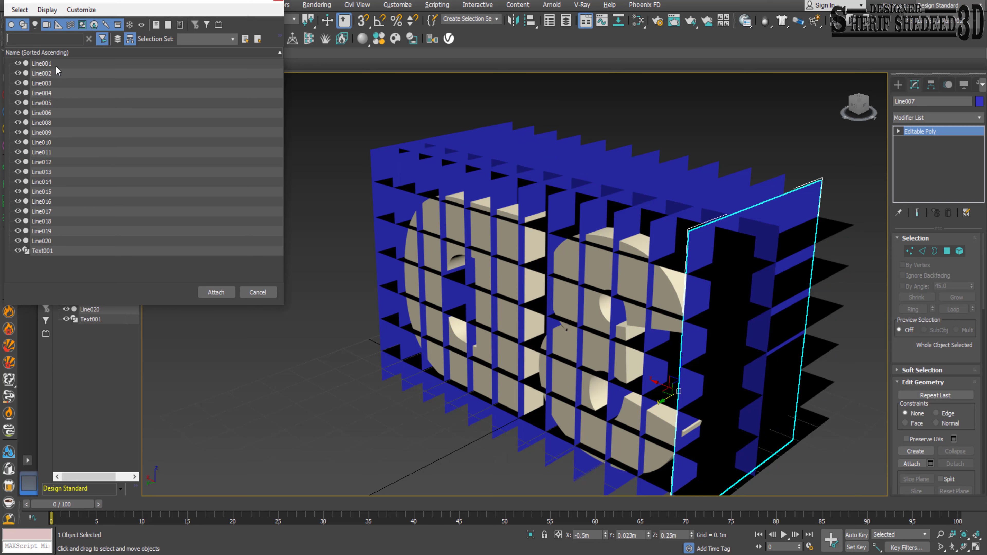
left_click(59, 67)
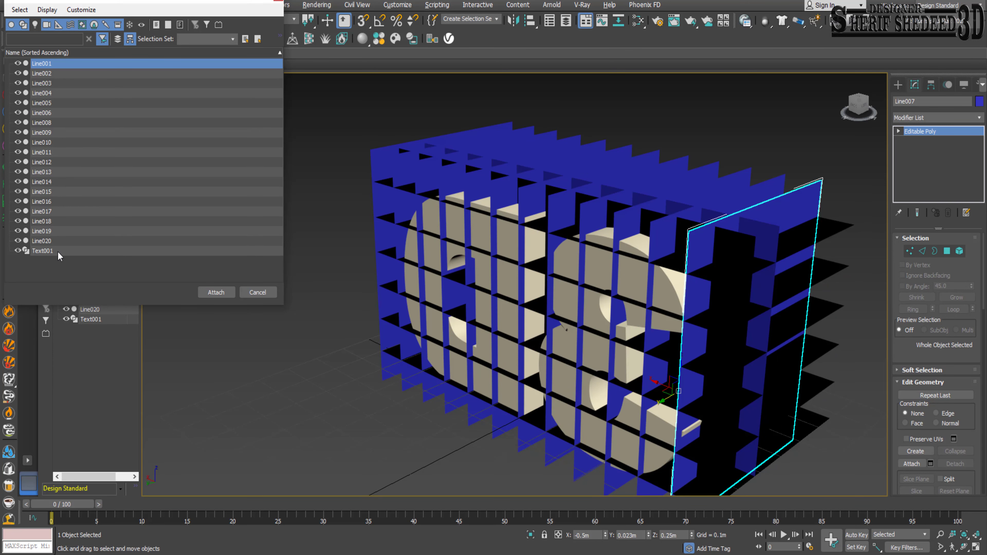
left_click(59, 242, "shift")
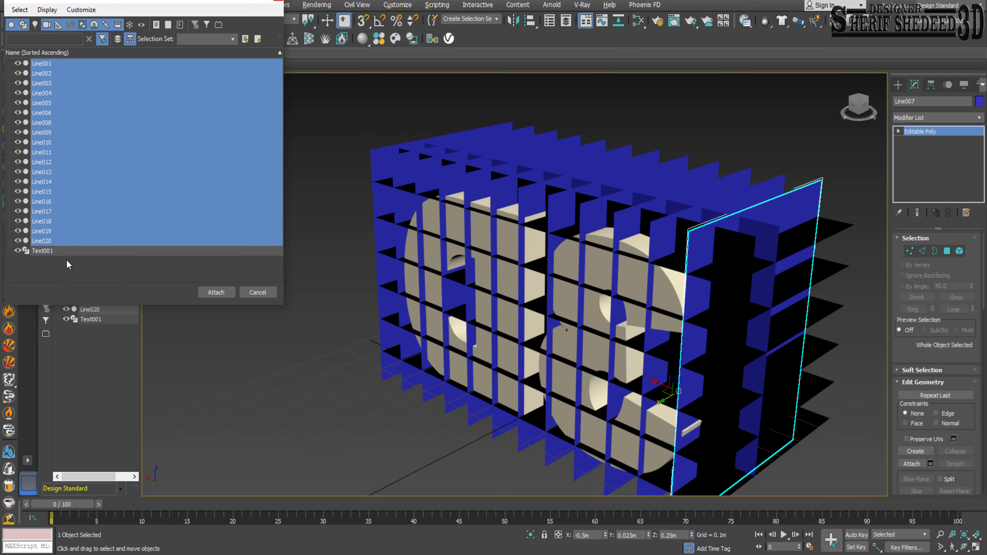
left_click(216, 292)
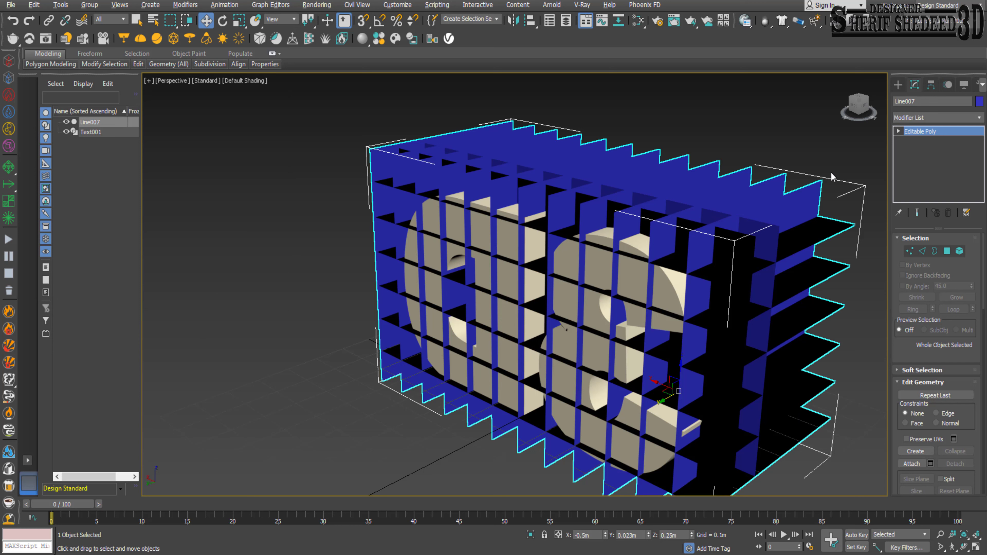
left_click(900, 87)
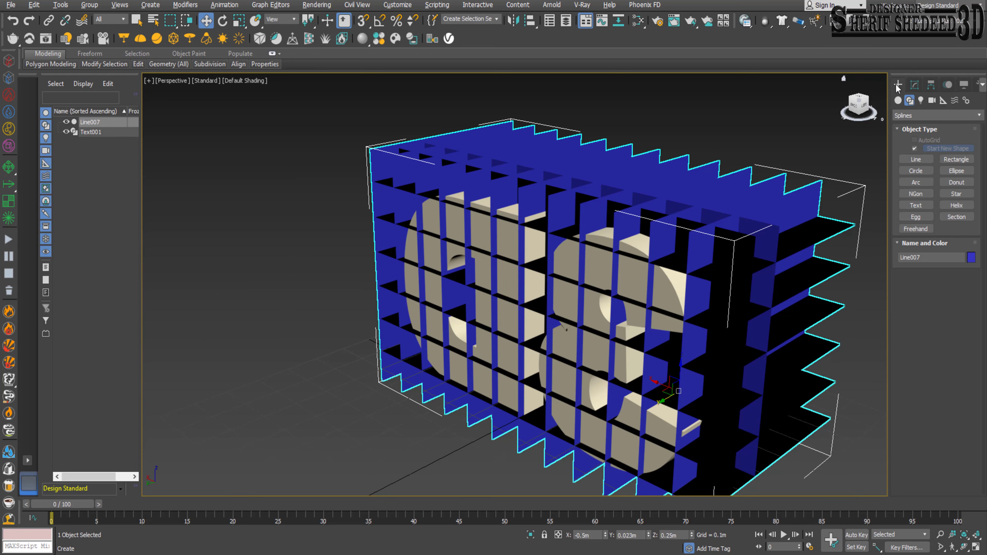
- Start a ProCutter compound object with Auto Extract Mesh and Explode By Elements enabled
left_click(899, 101)
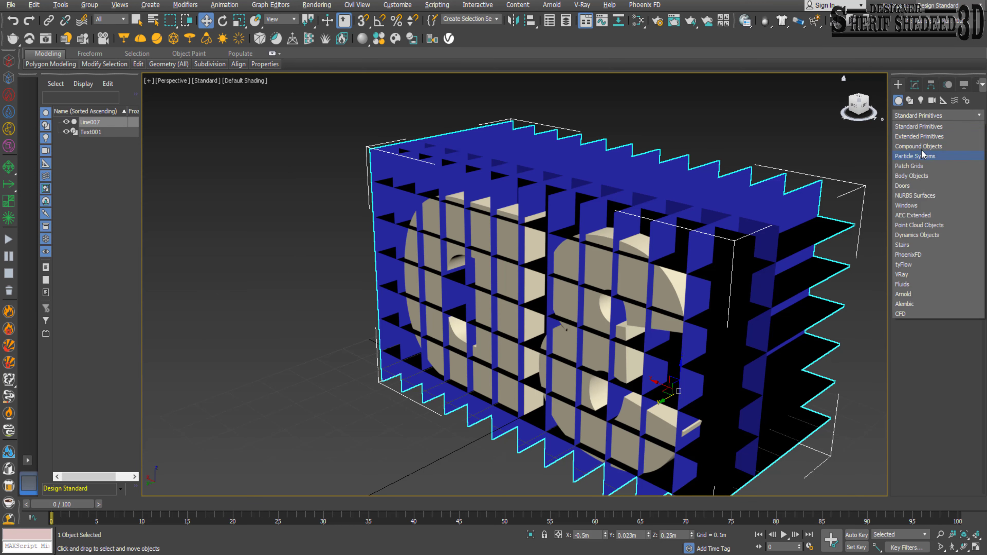
left_click(920, 148)
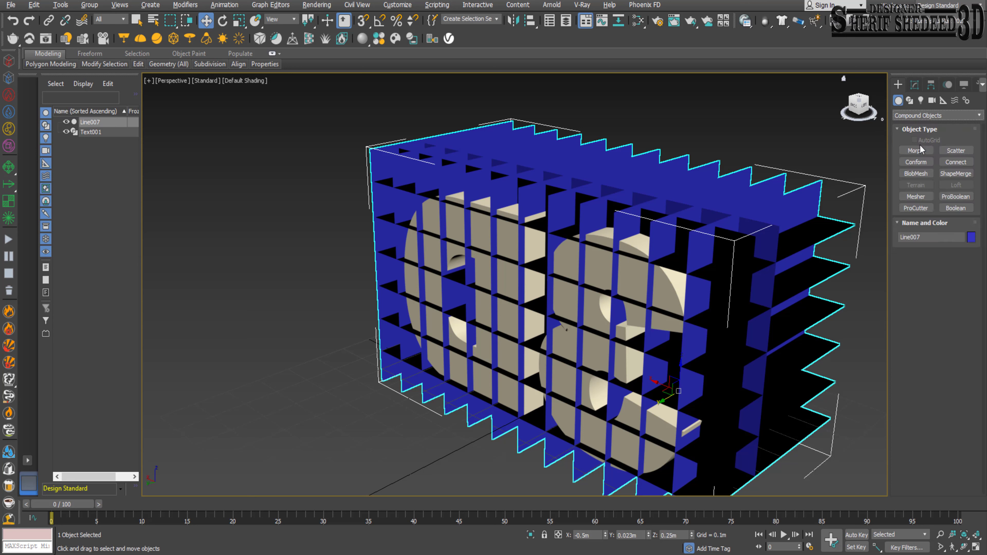
left_click(918, 209)
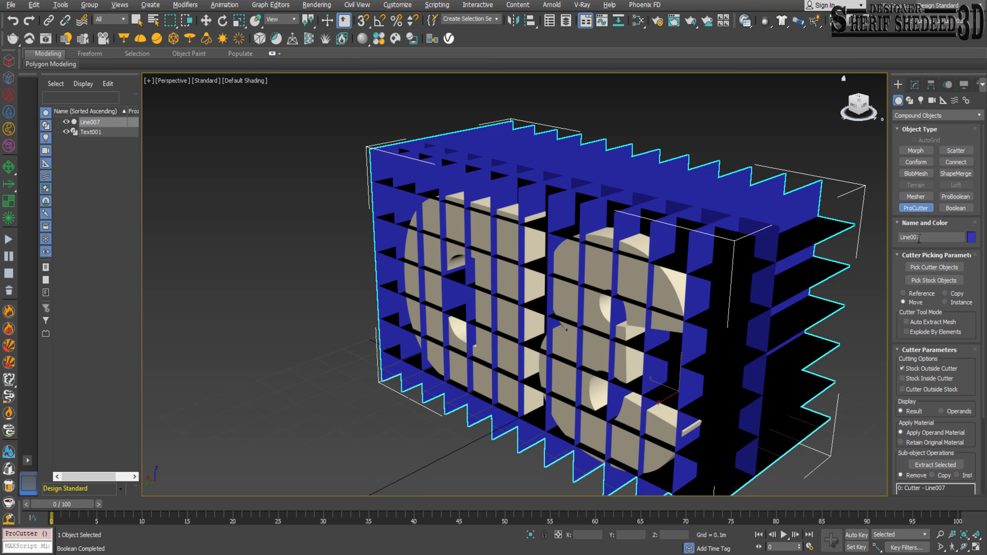
left_click_drag(896, 281, 896, 182)
left_click(902, 279)
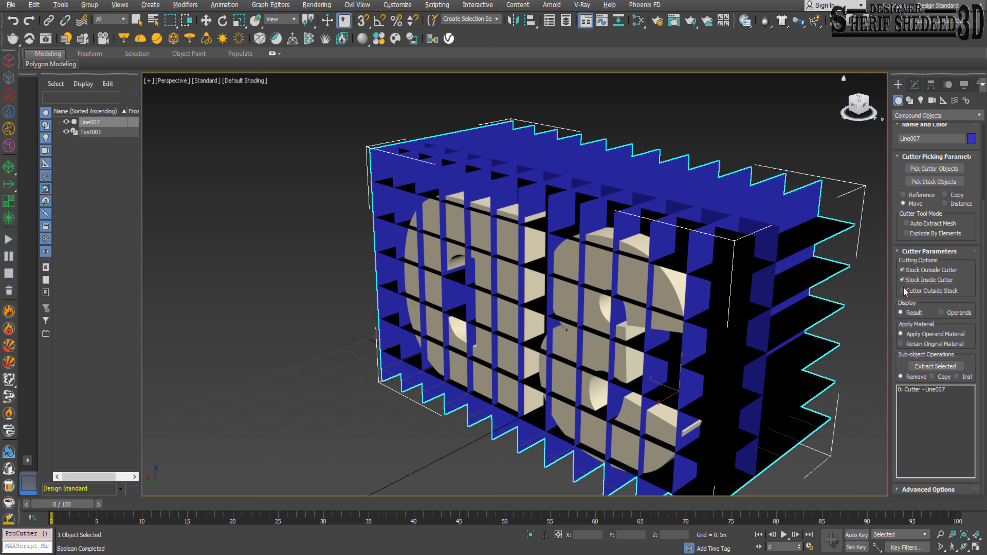
left_click(903, 290)
left_click_drag(901, 165, 907, 301)
- Pick the Text001 3D text as the stock so the slab grid slices it into pieces
left_click(909, 269)
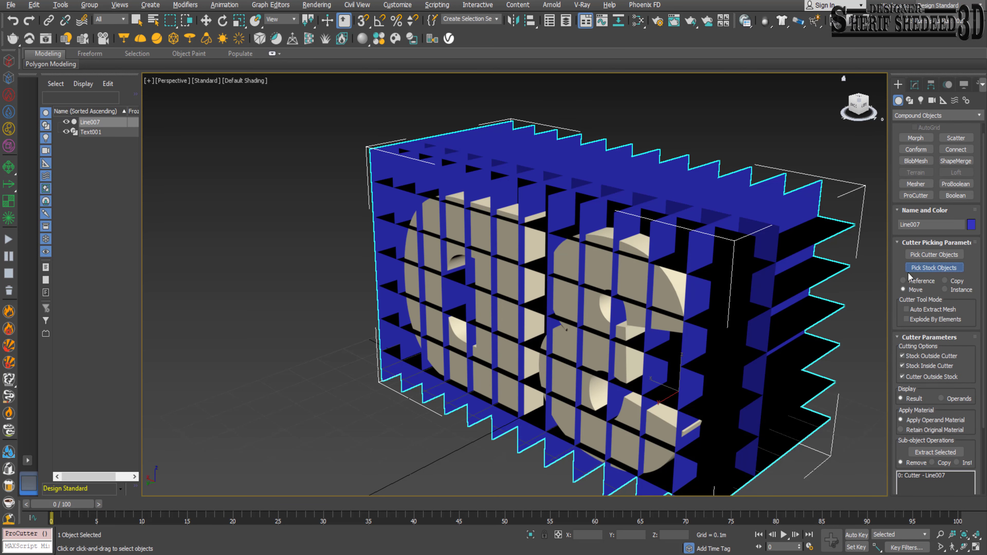
left_click(669, 295)
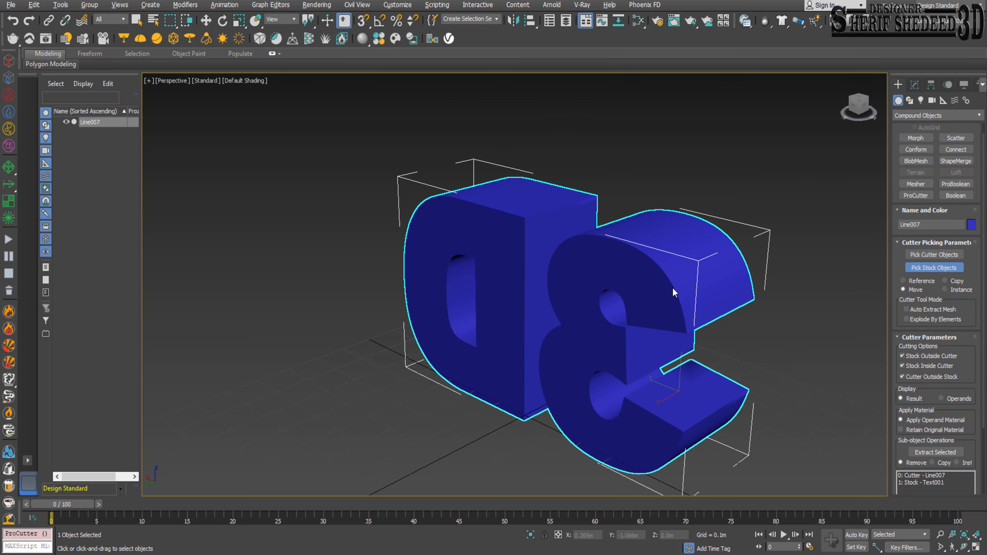
key("ctrl+z")
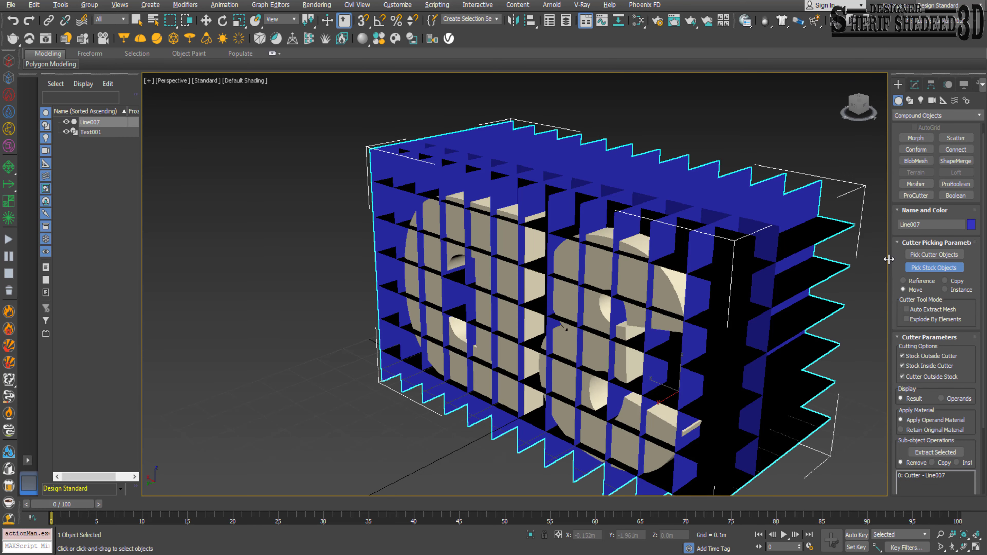
left_click_drag(889, 258, 745, 257)
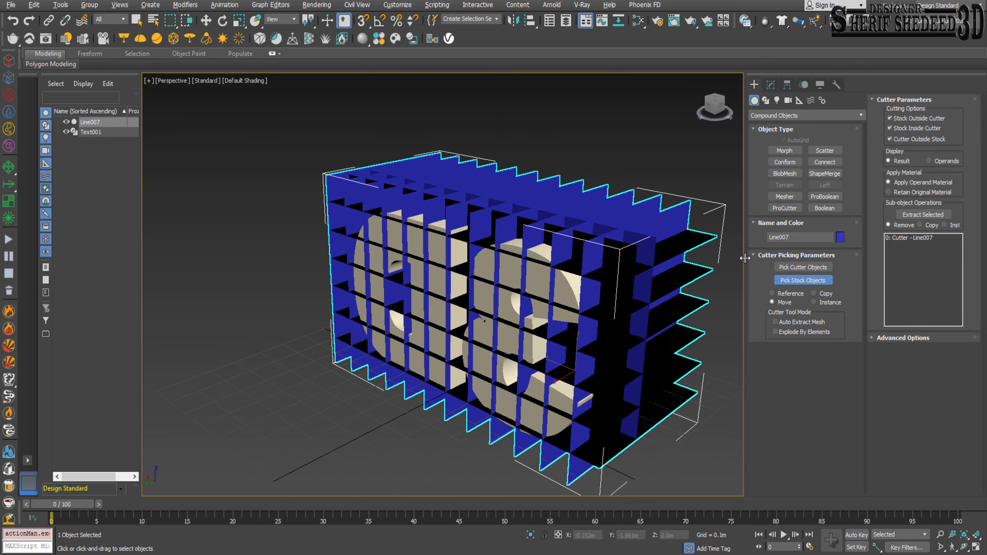
left_click_drag(744, 292, 874, 299)
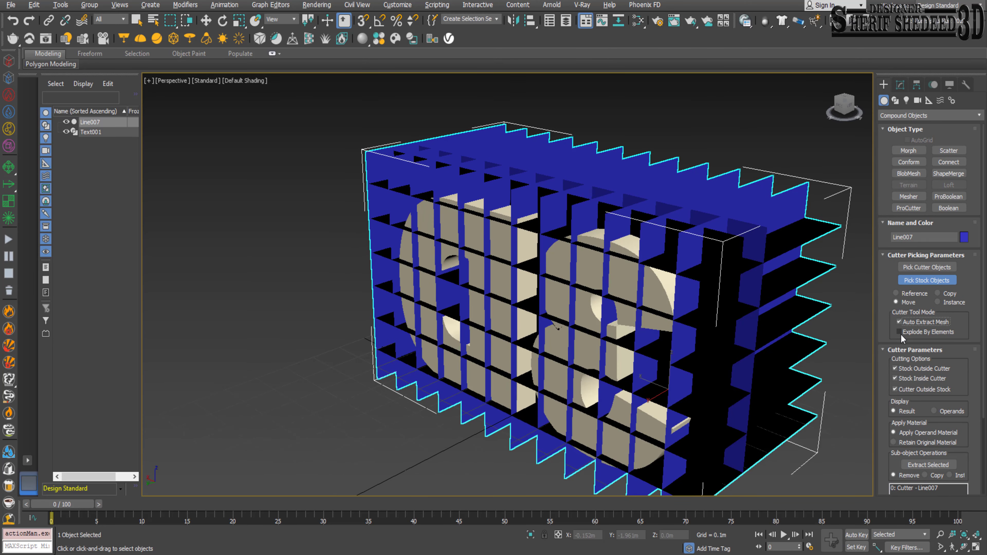
left_click(656, 292)
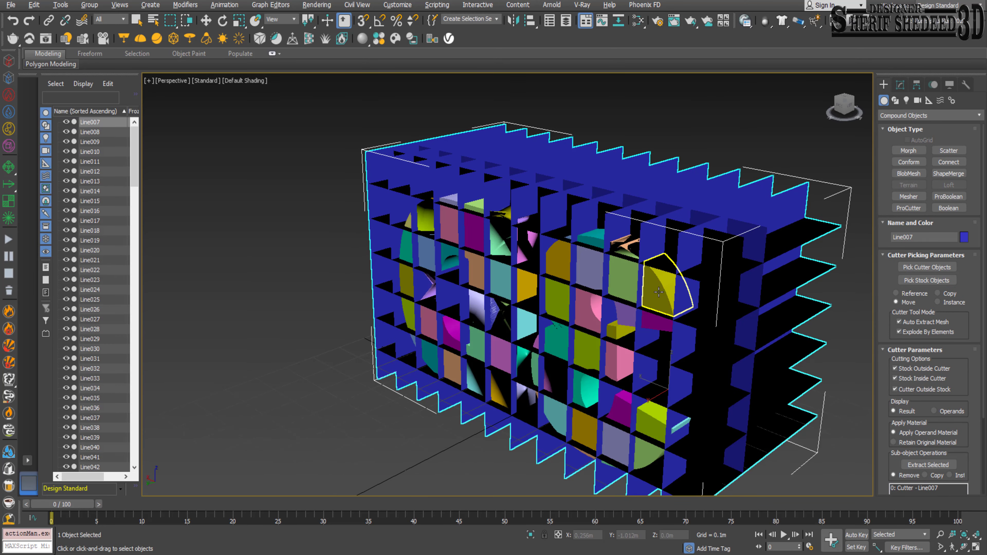
- Delete the grid cutter and orbit the view so the sliced text faces front
key("Delete")
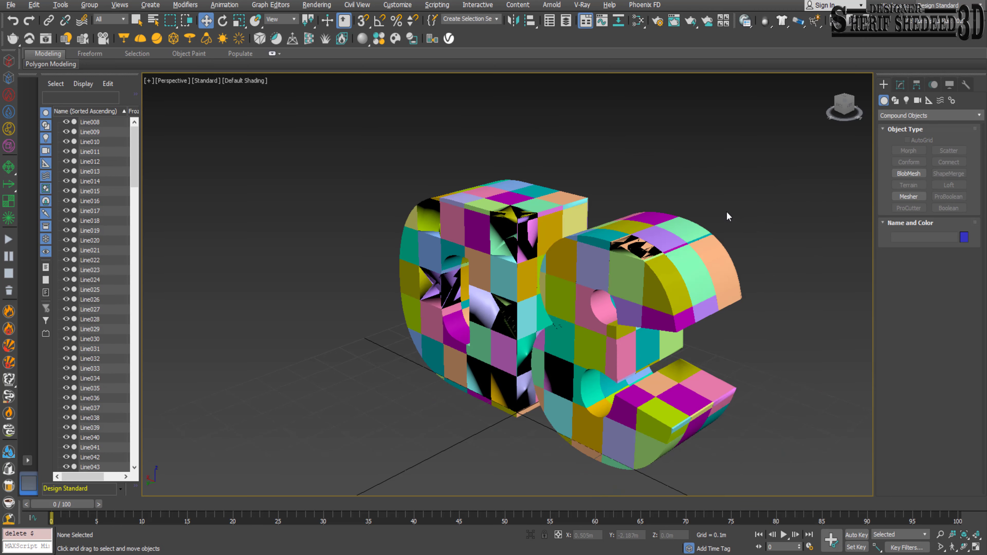
left_click(965, 547)
left_click_drag(446, 311, 395, 263)
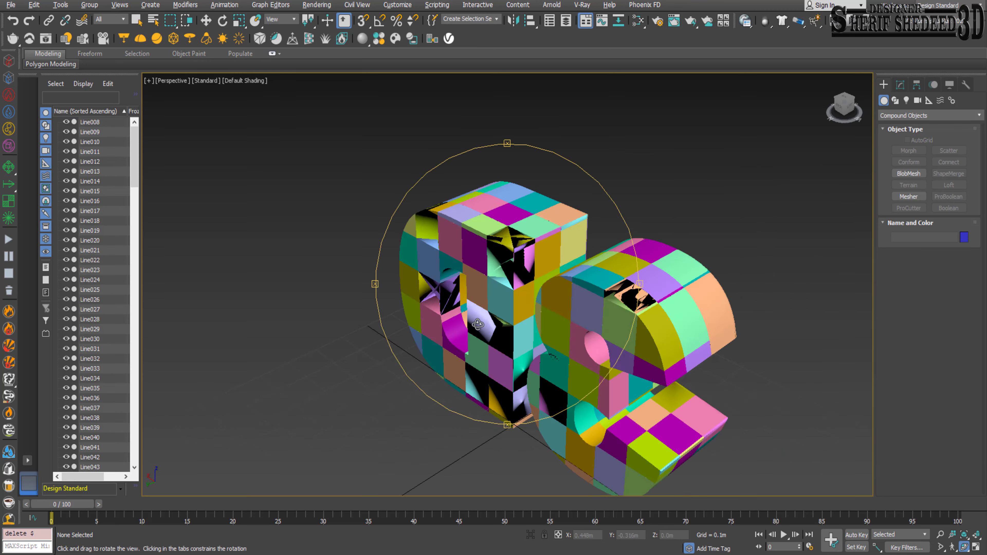
scroll(395, 263, "down", 3)
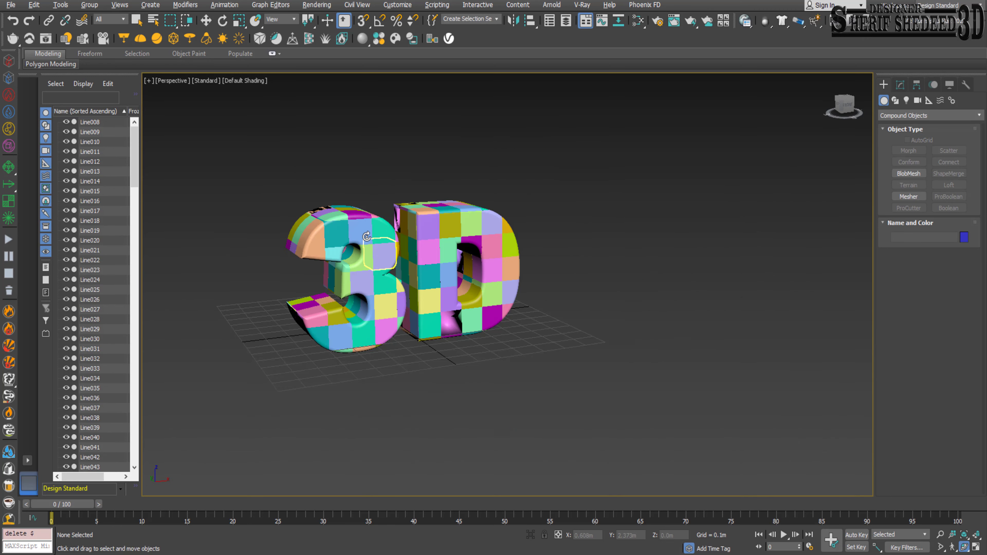
- Select all the sliced text pieces and convert them to Editable Poly
key("w")
left_click_drag(217, 420, 217, 420)
right_click(332, 280)
mouse_move(353, 409)
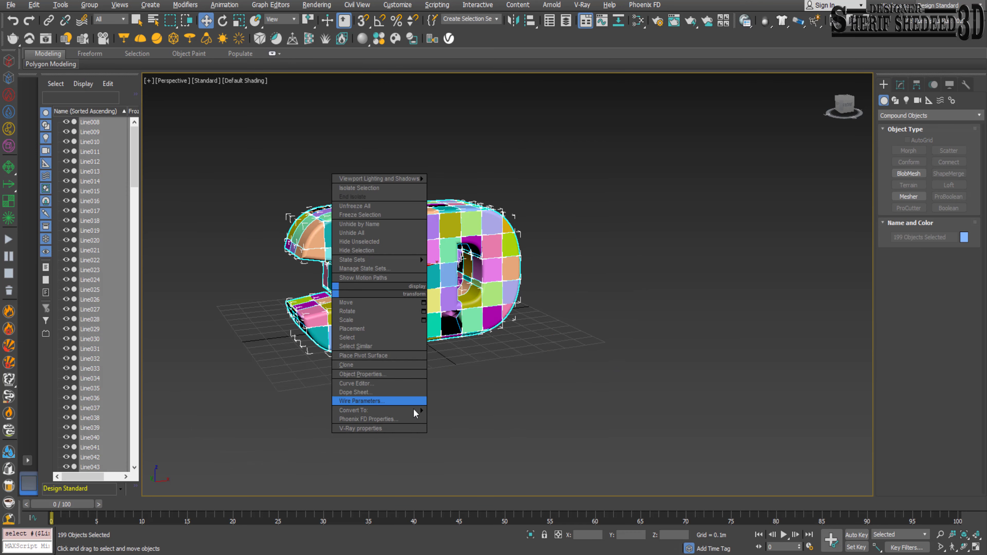
left_click(466, 420)
scroll(319, 216, "up", 2)
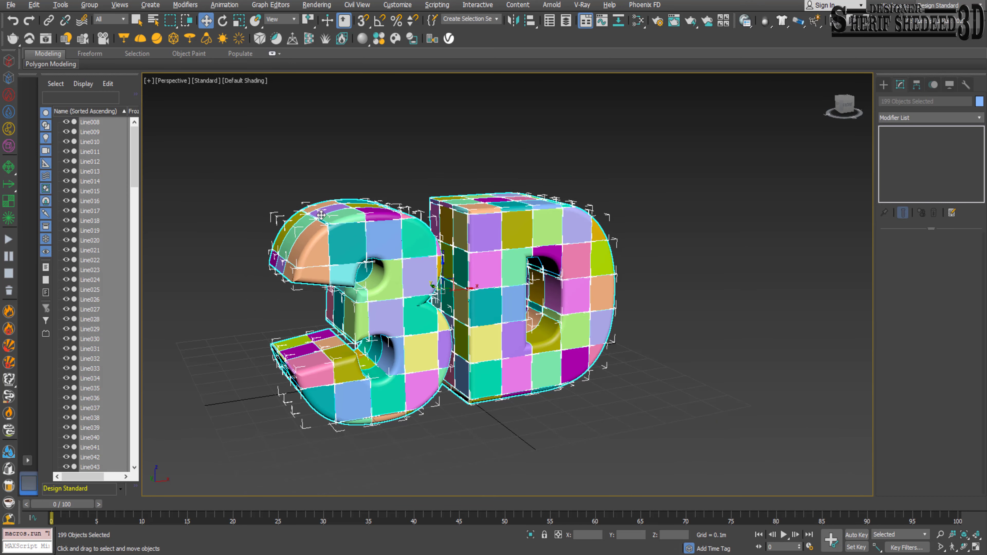
- Attach every listed piece, from Line008 onward, into the single object Line015
left_click(348, 216)
right_click(348, 216)
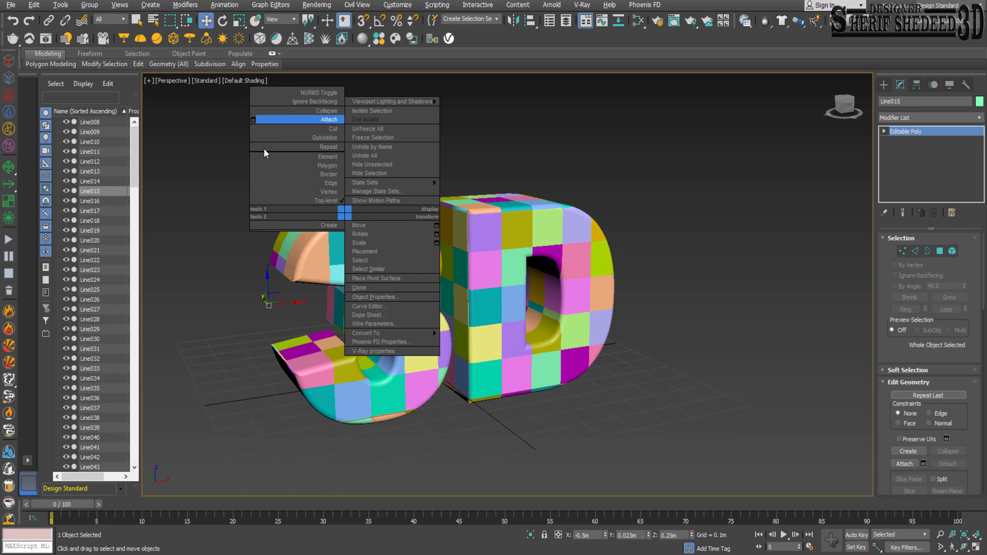
left_click(256, 125)
left_click(34, 65)
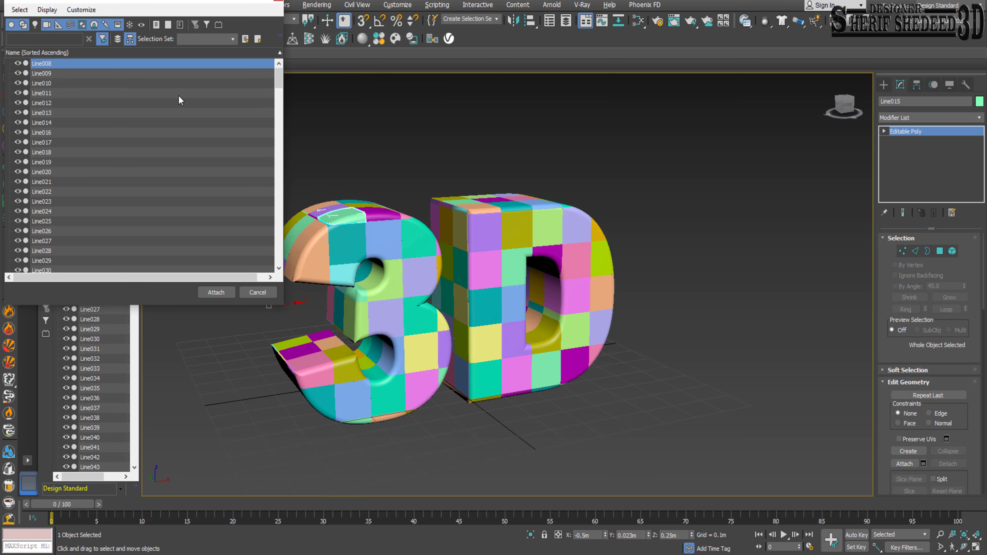
left_click_drag(279, 80, 278, 255)
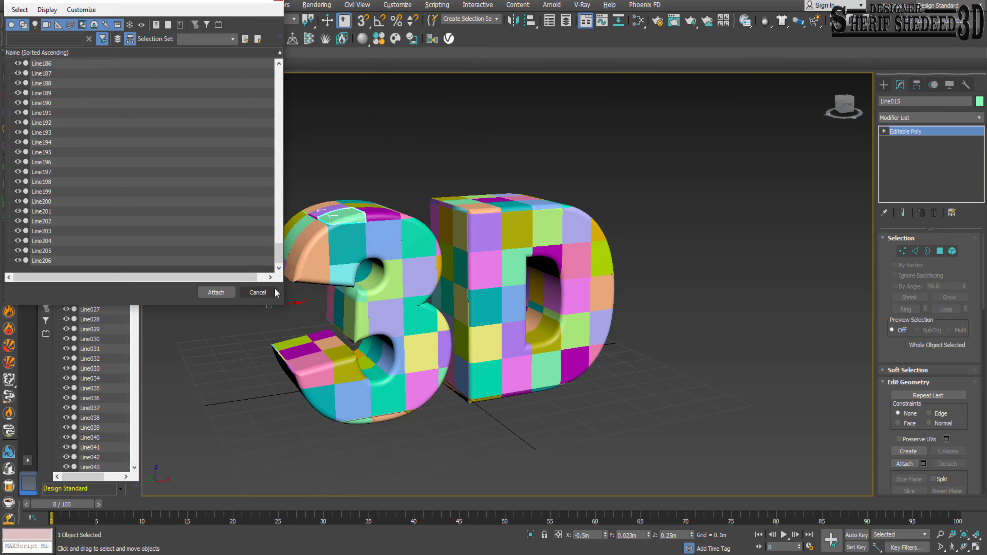
left_click(51, 261, "shift")
left_click(202, 292)
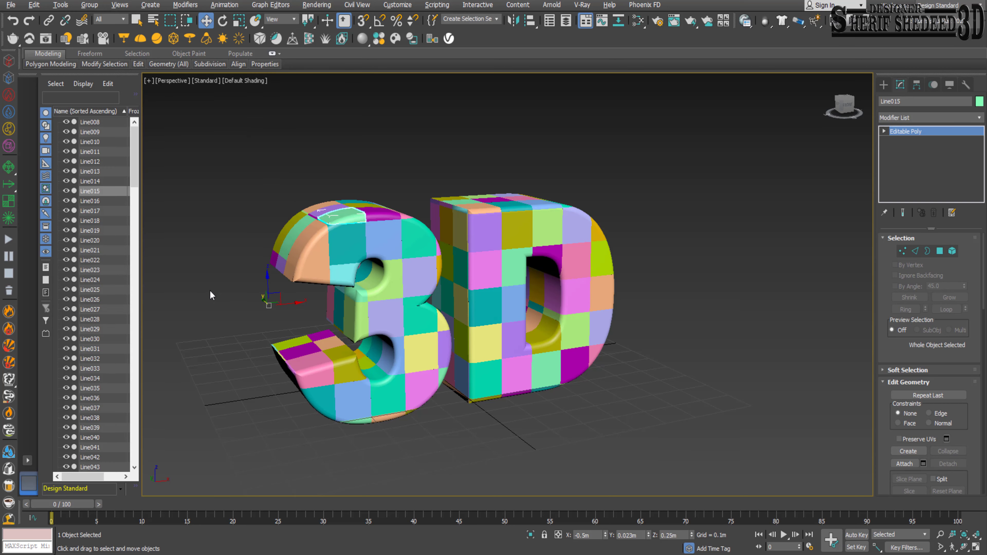
scroll(469, 282, "up", 4)
scroll(487, 269, "down", 4)
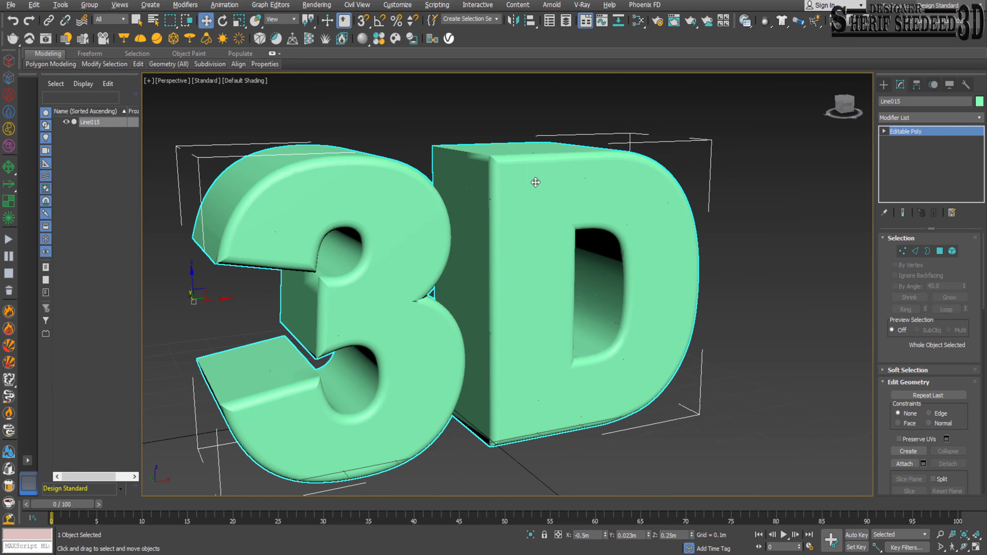
scroll(503, 223, "up", 1)
scroll(494, 243, "up", 1)
- Create a Standard Primitives sphere in front of the text base
left_click(884, 84)
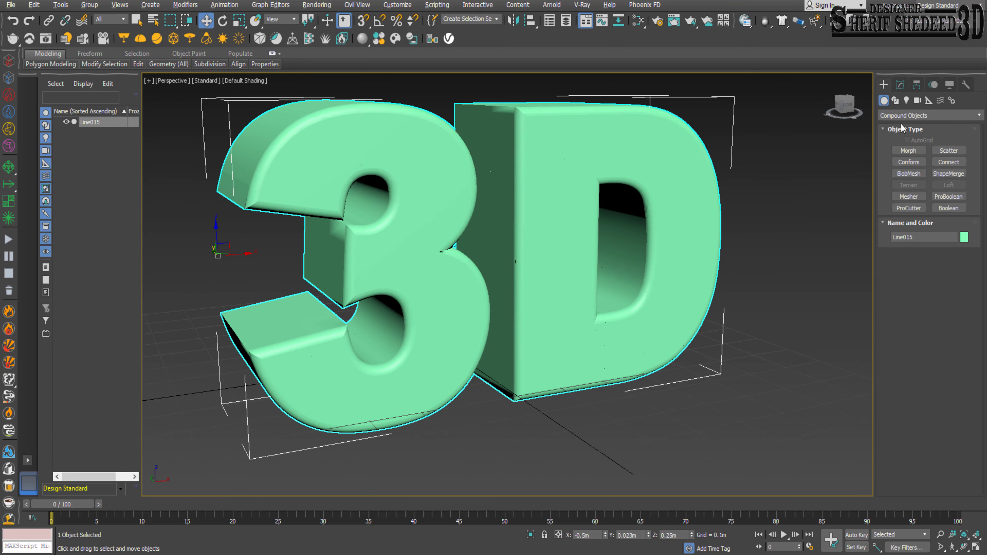
left_click(896, 116)
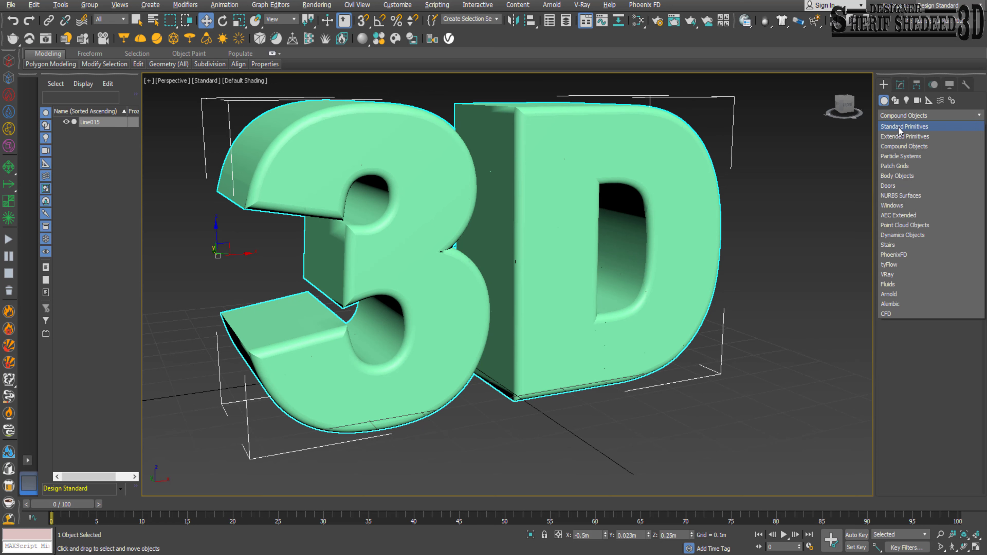
left_click(899, 127)
left_click(901, 127)
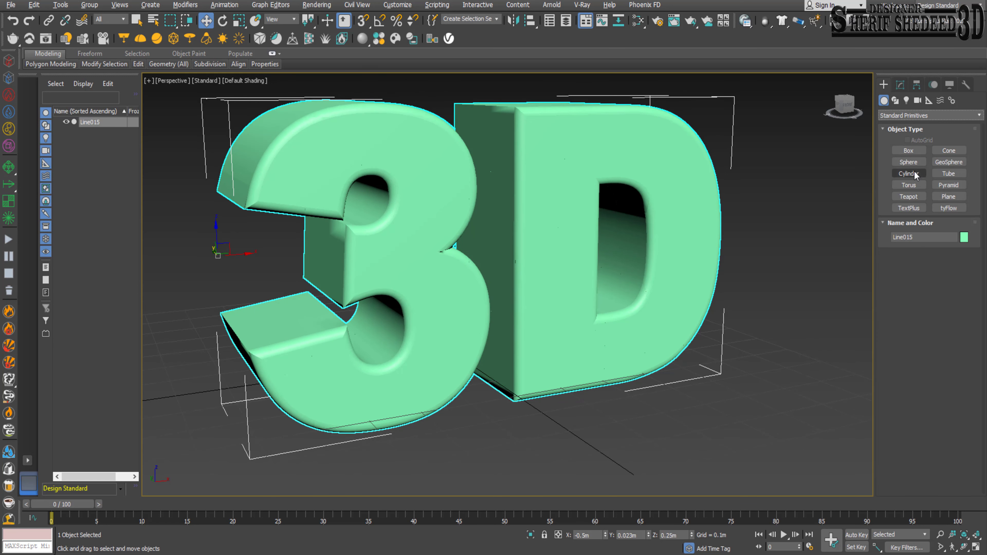
left_click(908, 161)
mouse_move(486, 410)
left_mouse_down()
mouse_move(489, 433)
mouse_move(462, 366)
left_mouse_up()
- Move the sphere between the 3 and D and set Radius 0.11m, Segments 21
key("w")
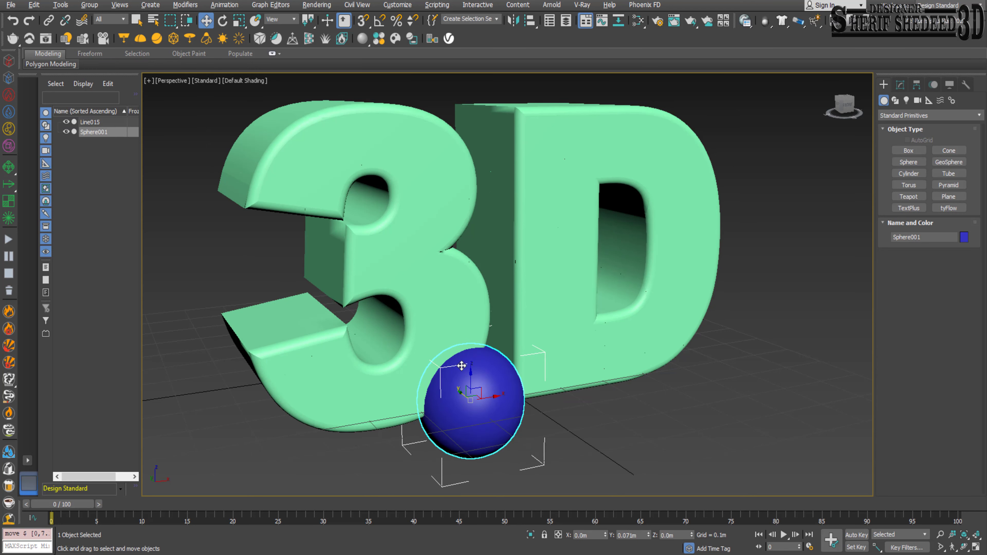
mouse_move(491, 396)
left_mouse_down()
mouse_move(522, 373)
mouse_move(556, 366)
left_mouse_up()
left_click_drag(513, 415, 496, 388)
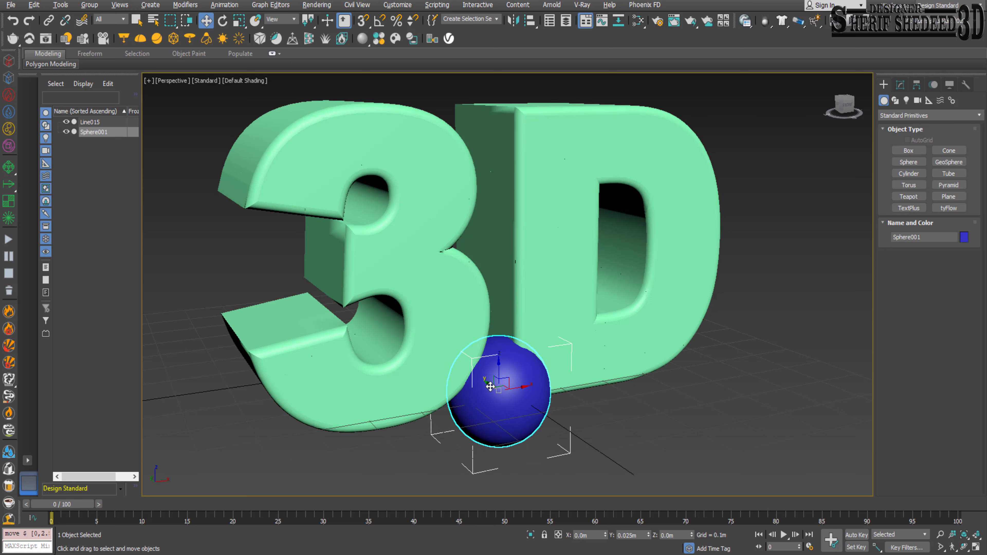
left_click(901, 84)
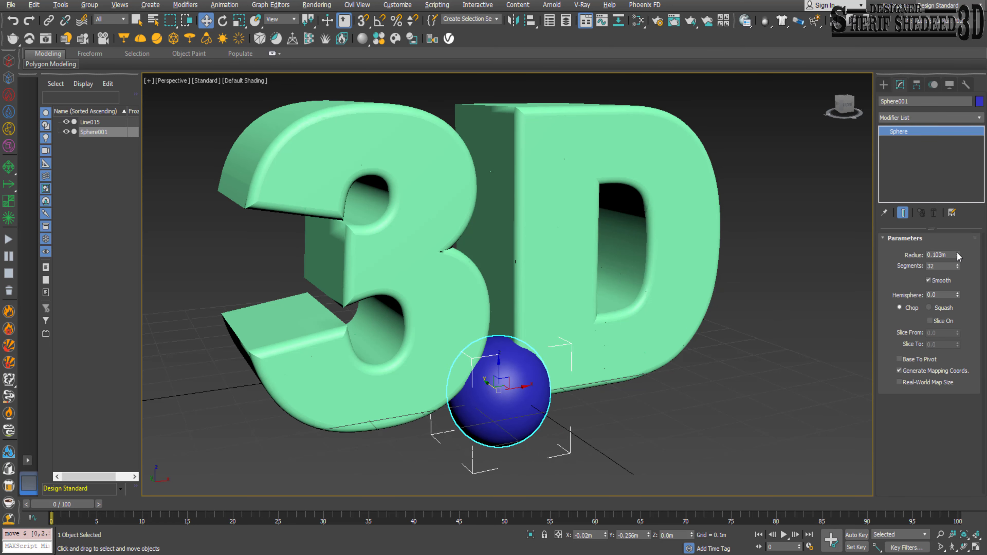
left_click_drag(959, 256, 964, 271)
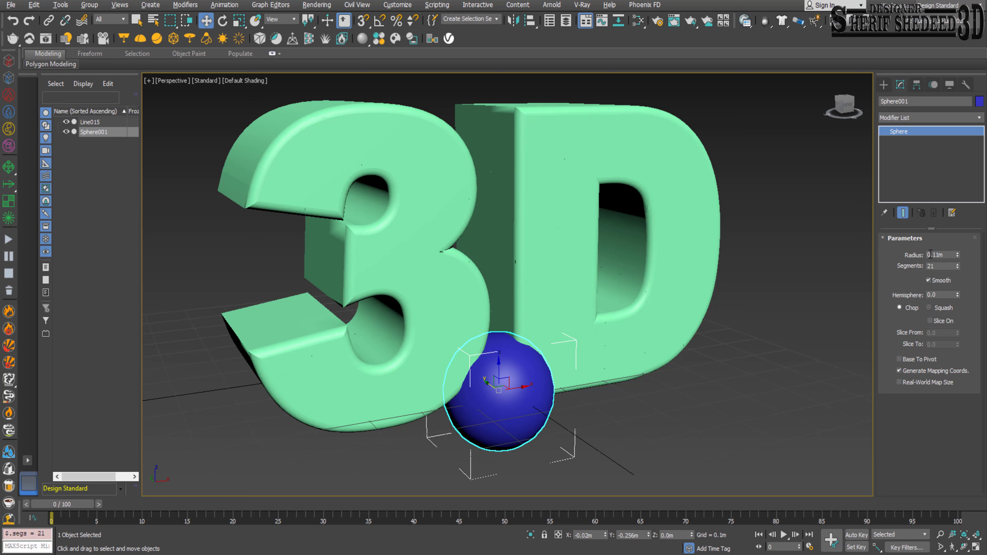
left_click(551, 168)
- Add a Vol. Select modifier to Line015 at Vertex level with Invert checked
left_click(884, 118)
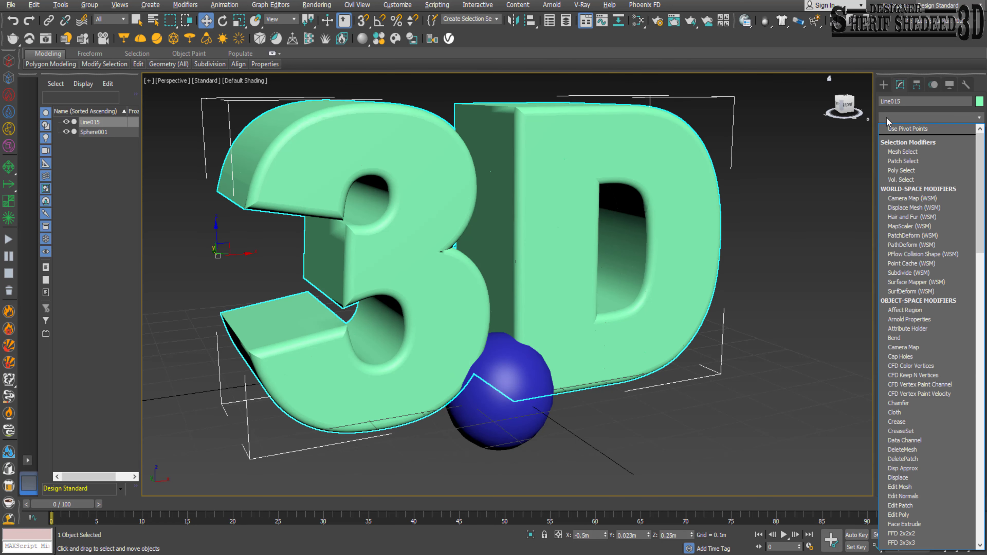
key("v")
left_click(898, 130)
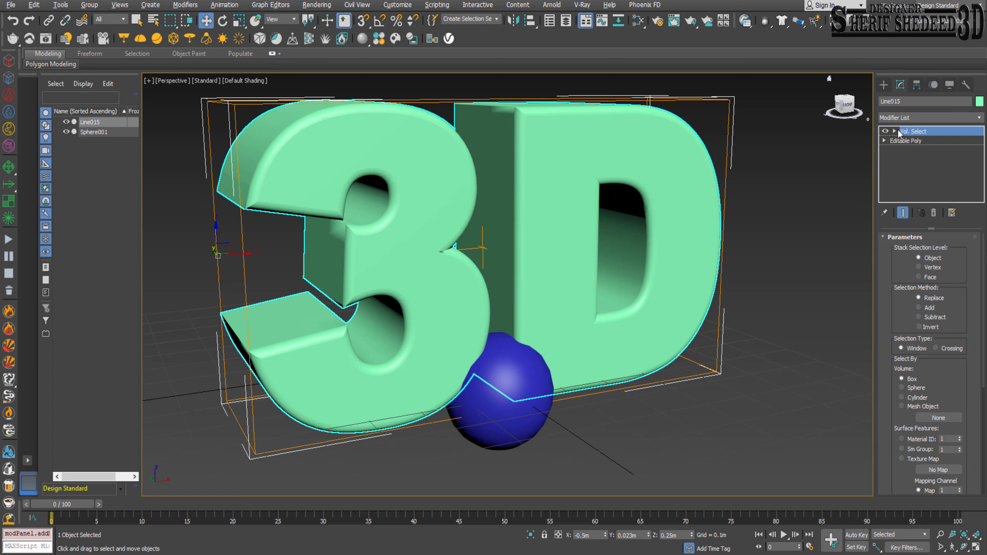
left_click(919, 268)
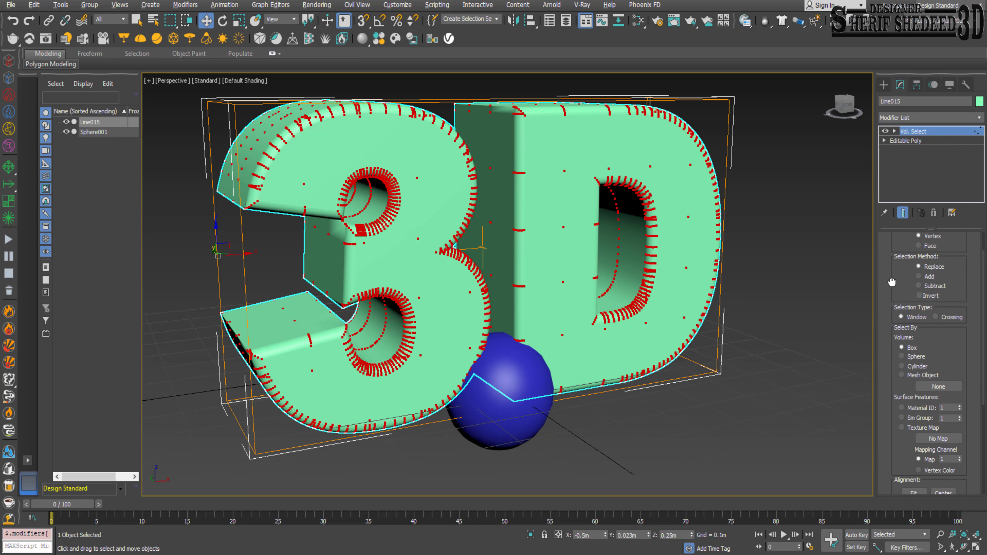
scroll(898, 312, "down", 2)
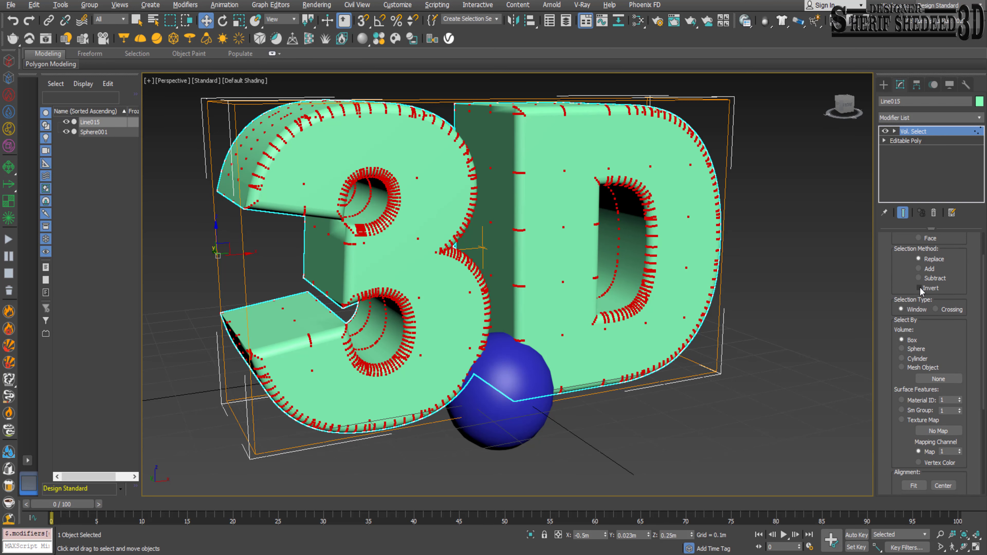
left_click(919, 288)
scroll(895, 366, "down", 3)
- Use Sphere001 as the selection volume, selecting by Mesh Object
left_click(933, 327)
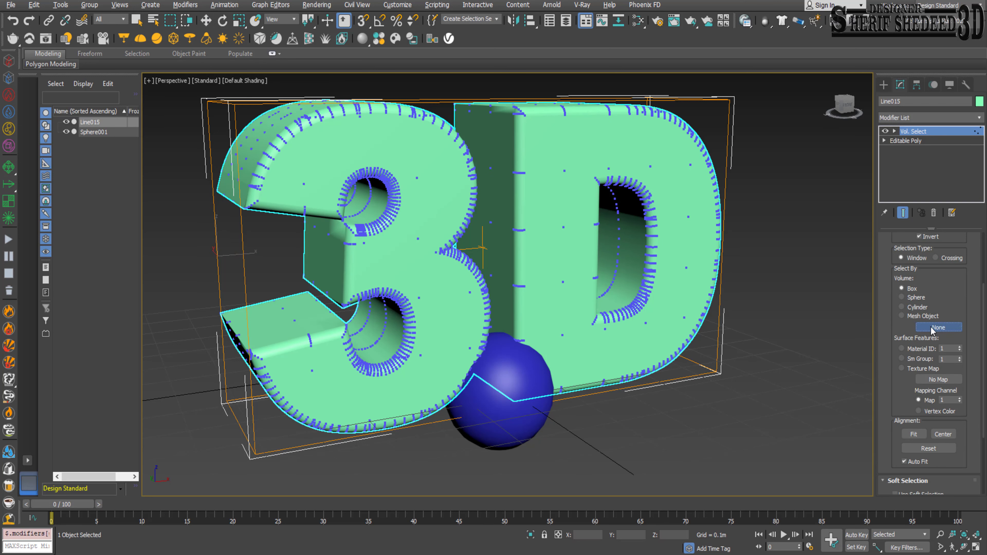
left_click(503, 385)
left_click_drag(890, 404, 898, 180)
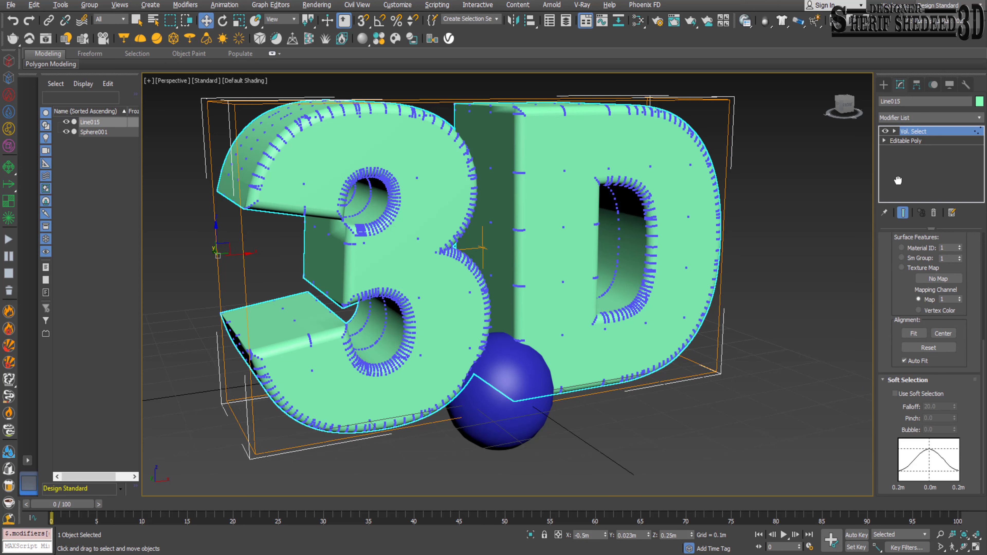
left_click_drag(890, 301, 895, 501)
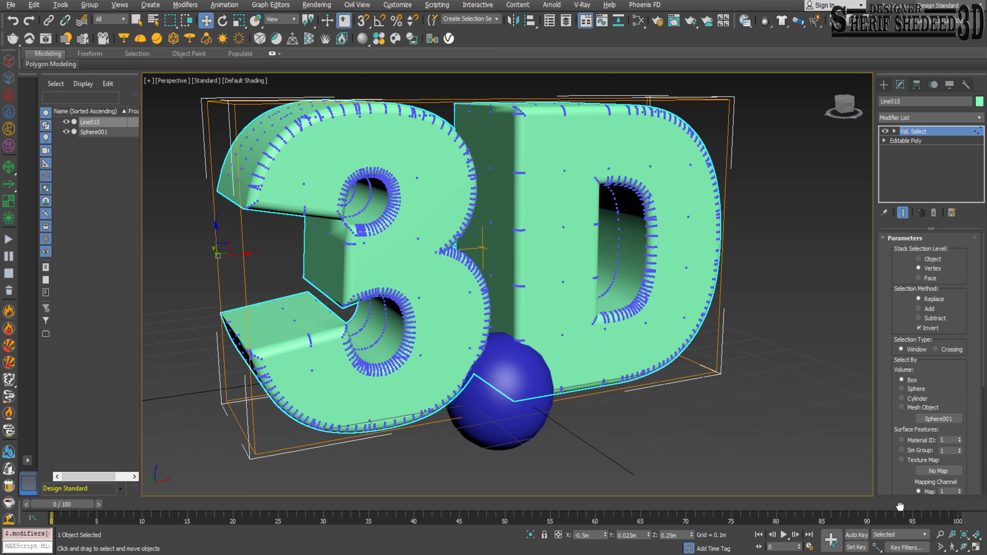
scroll(902, 389, "down", 1)
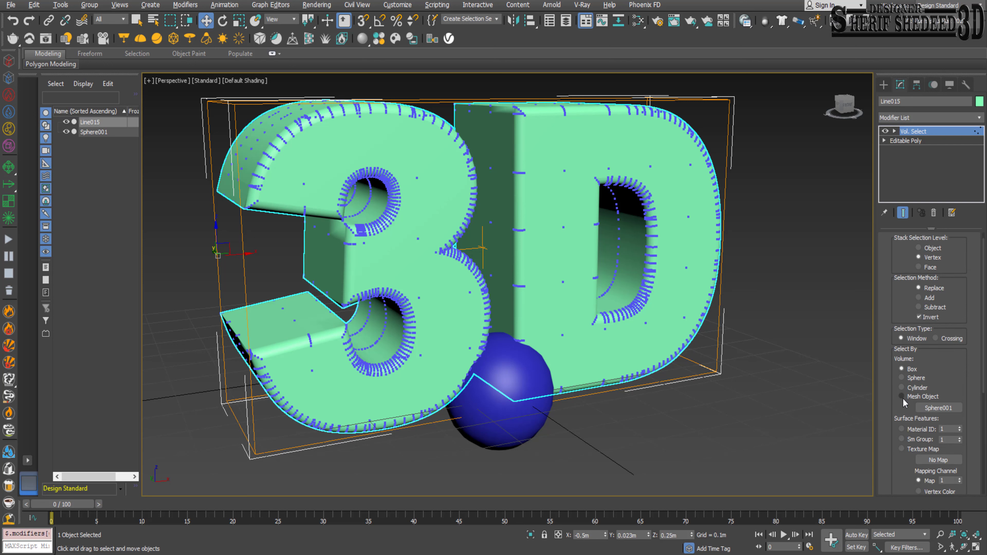
left_click(901, 397)
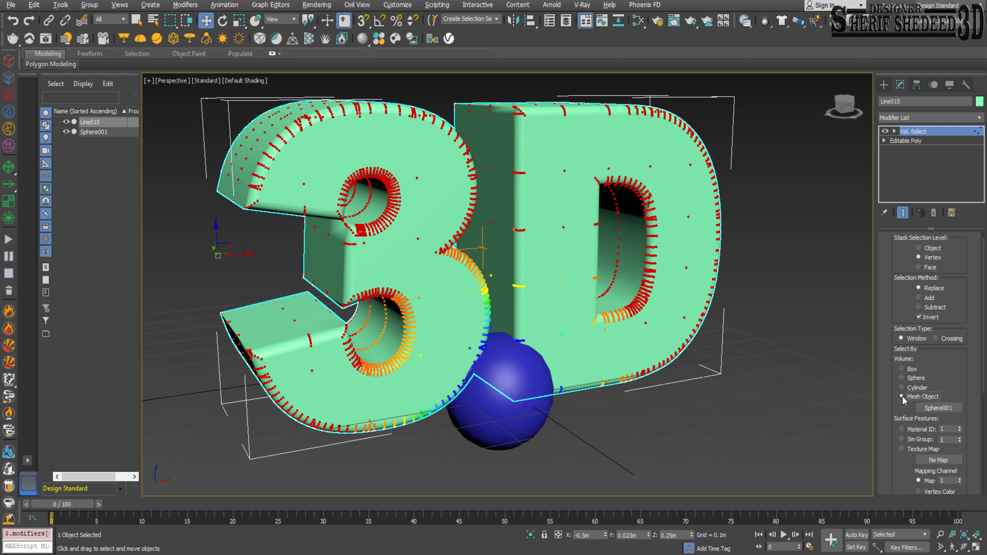
left_click(901, 118)
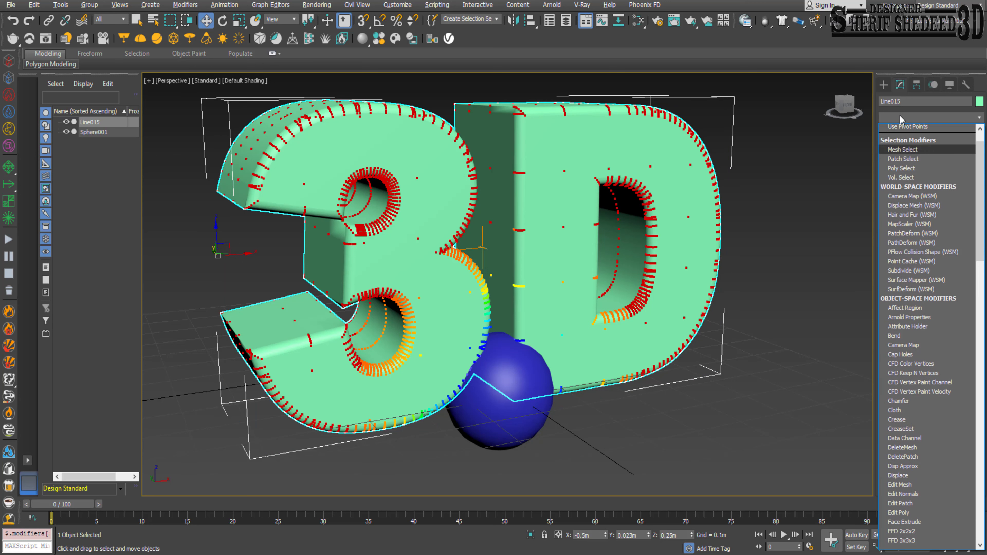
- Add a Morpher to Line015 and capture its current sliced shape into channel 1
key("m")
key("m")
key("m")
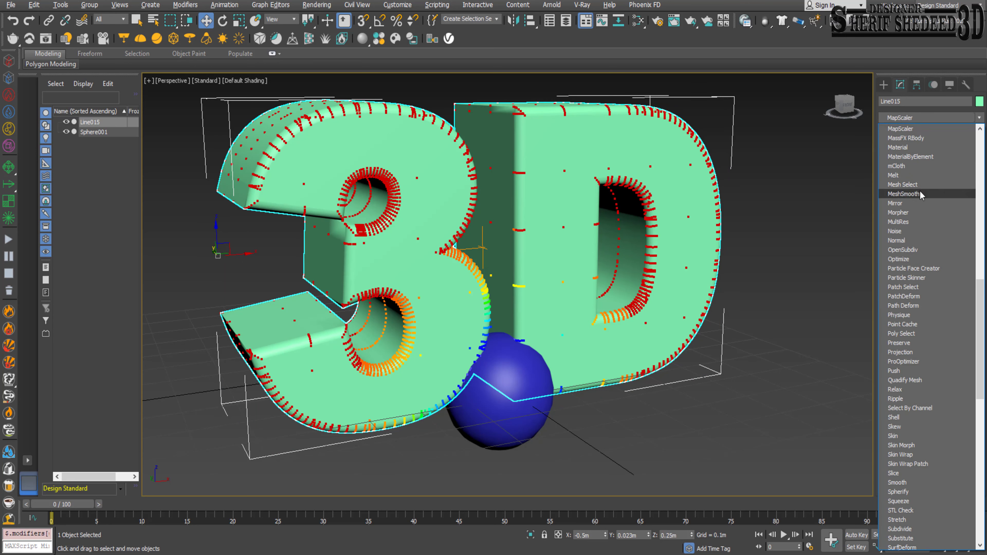
left_click(912, 213)
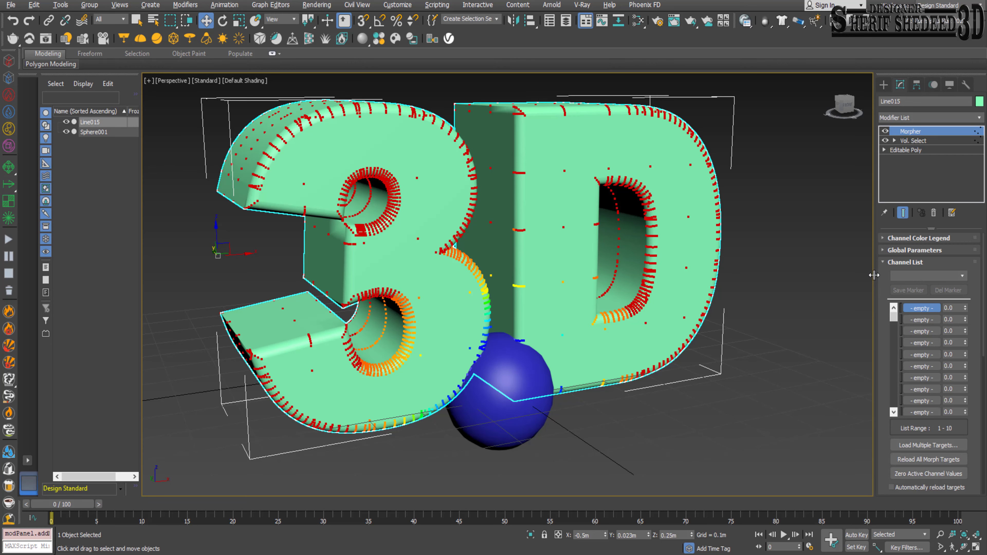
left_click_drag(874, 275, 775, 275)
left_click(924, 167)
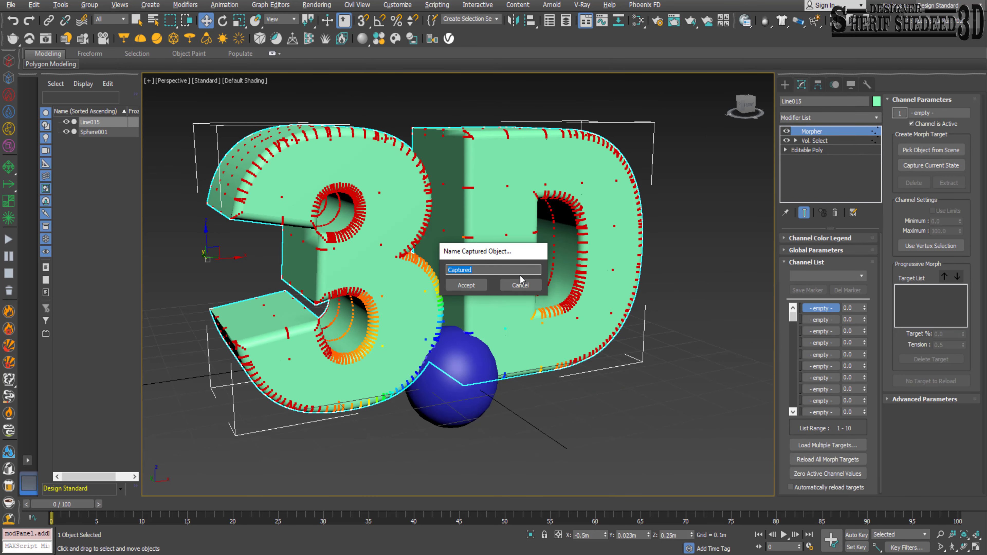
type("1")
left_click(467, 284)
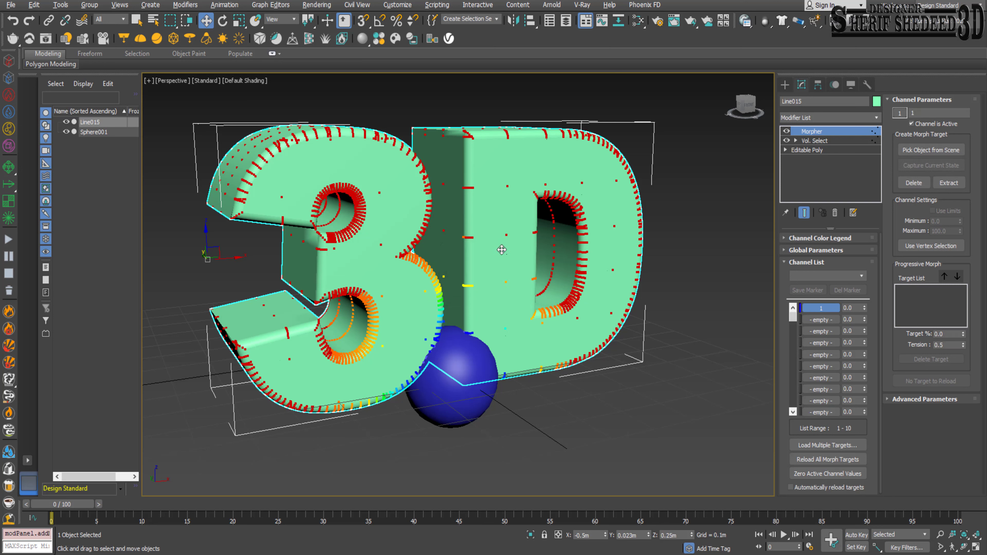
left_click(820, 141)
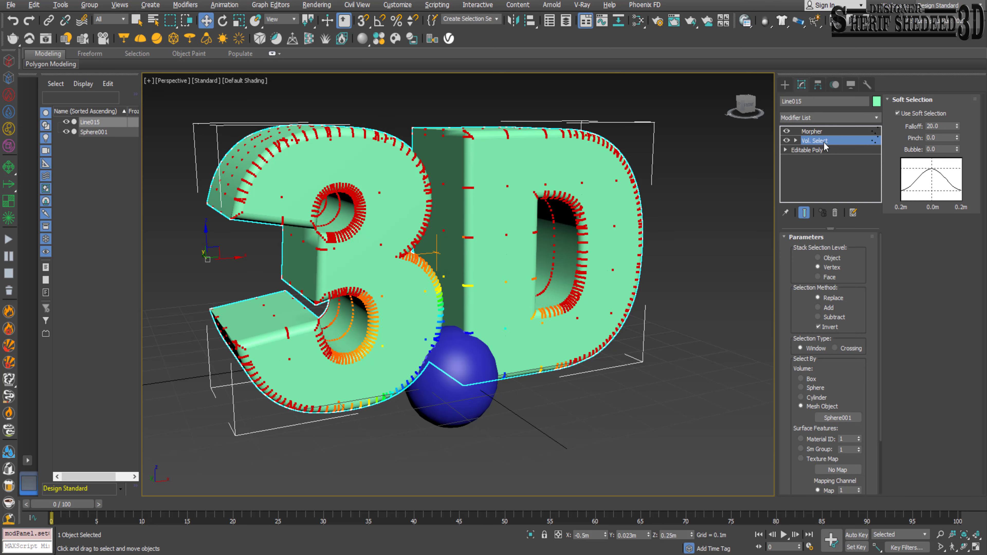
left_click(798, 152)
- Select all elements of the text mesh and scale them to 0
left_click(851, 252)
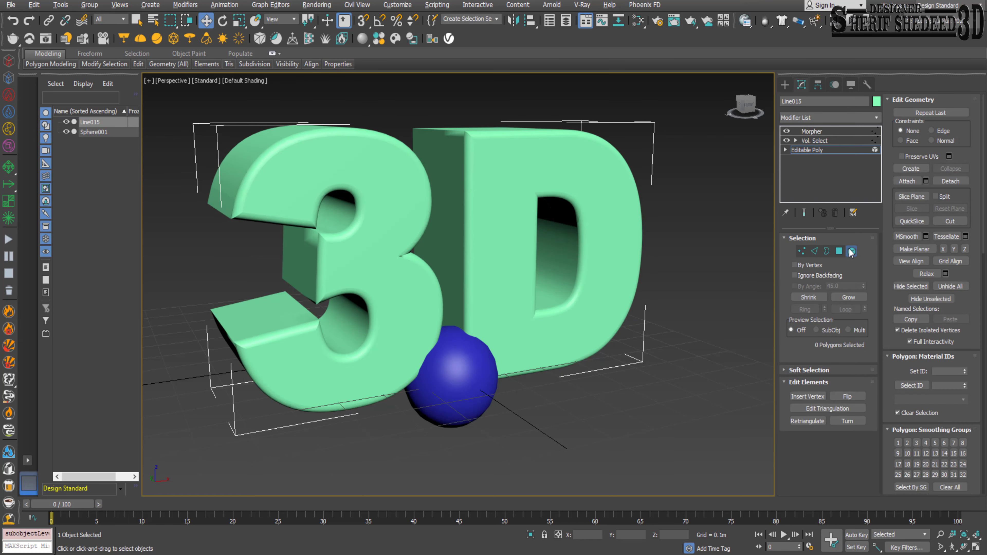
key("ctrl+a")
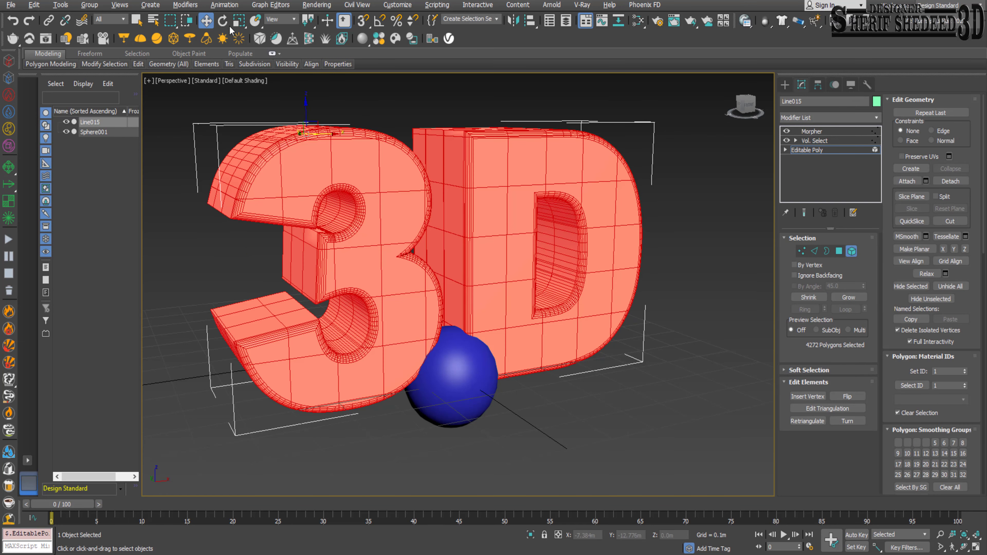
right_click(237, 25)
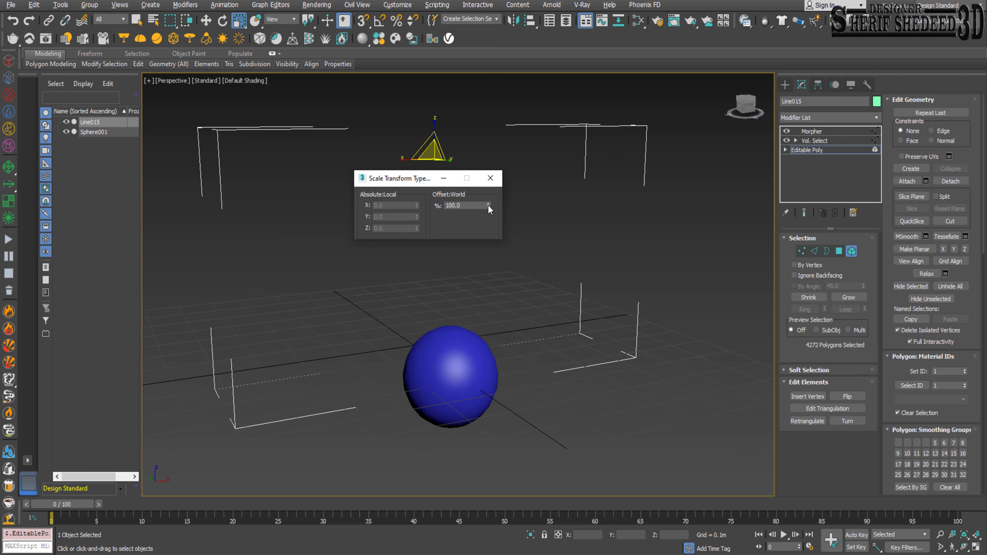
right_click(487, 205)
left_click(490, 178)
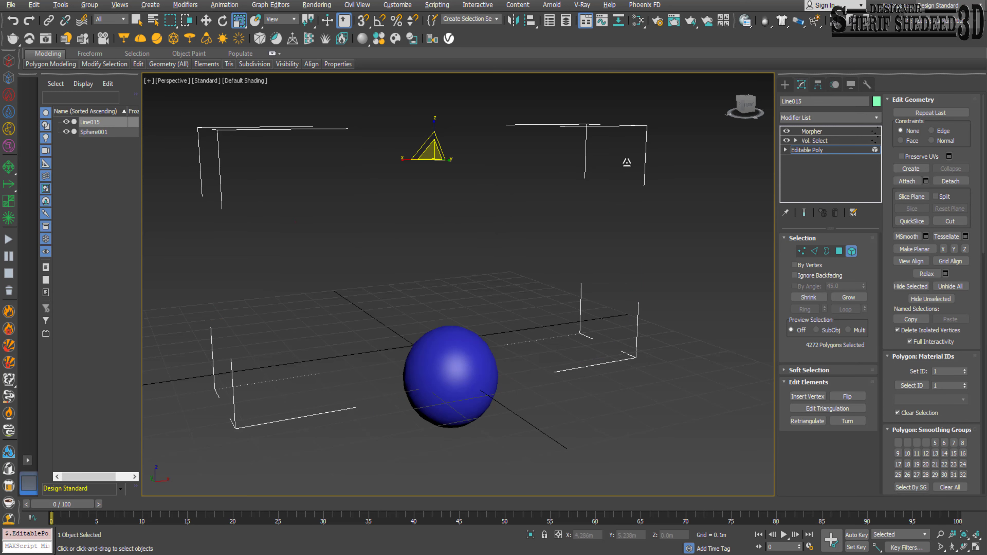
- Capture the collapsed text into Morpher channel 2 as target "2"
left_click(810, 132)
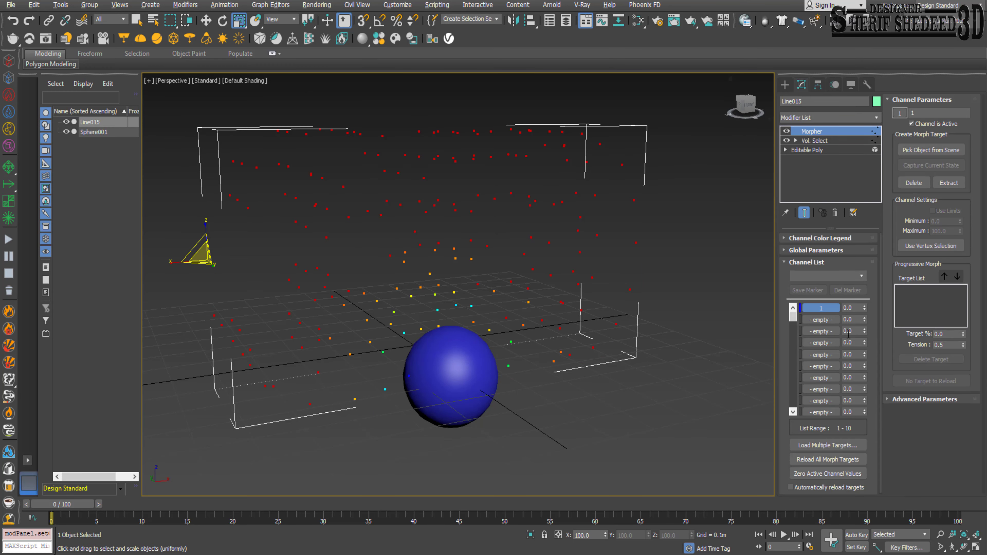
left_click(821, 320)
left_click(931, 166)
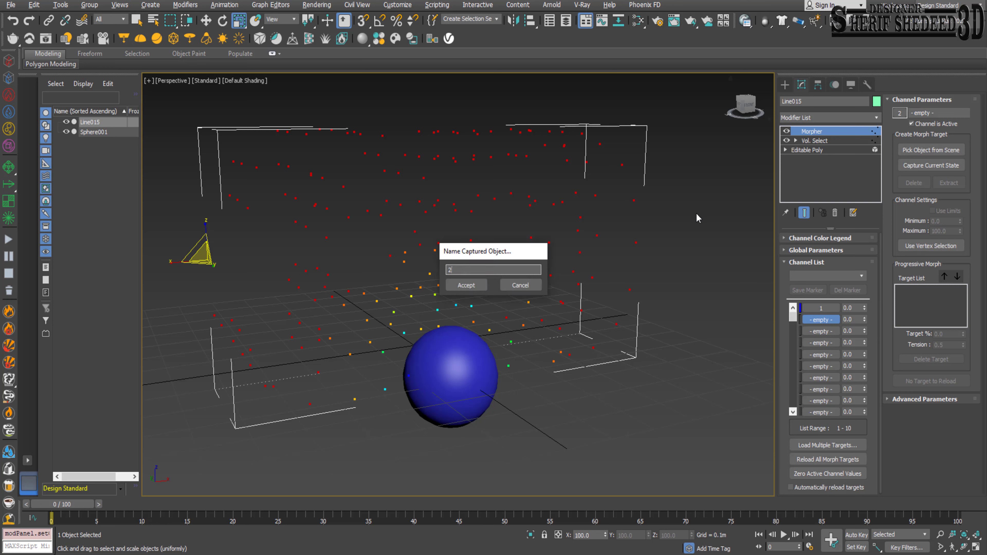
key("Return")
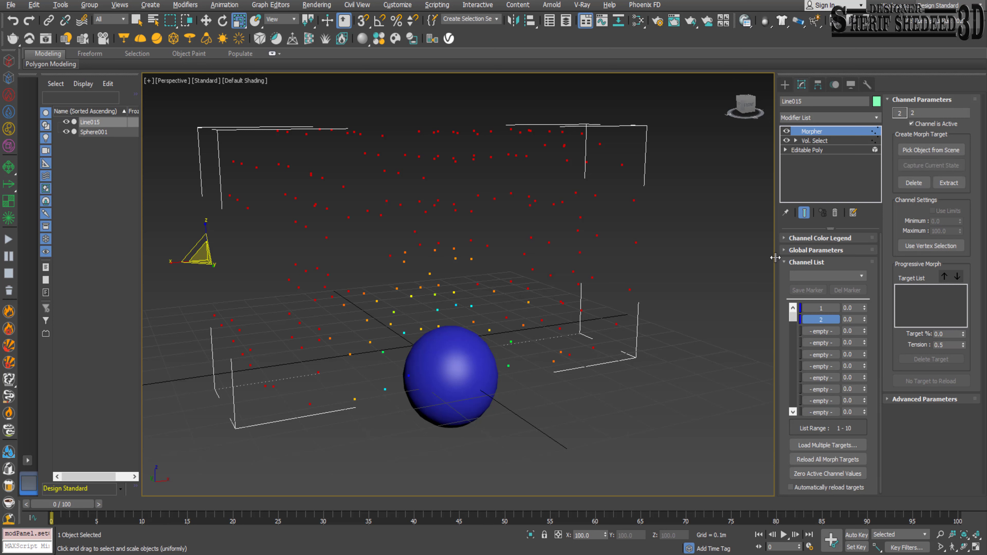
left_click_drag(773, 257, 858, 273)
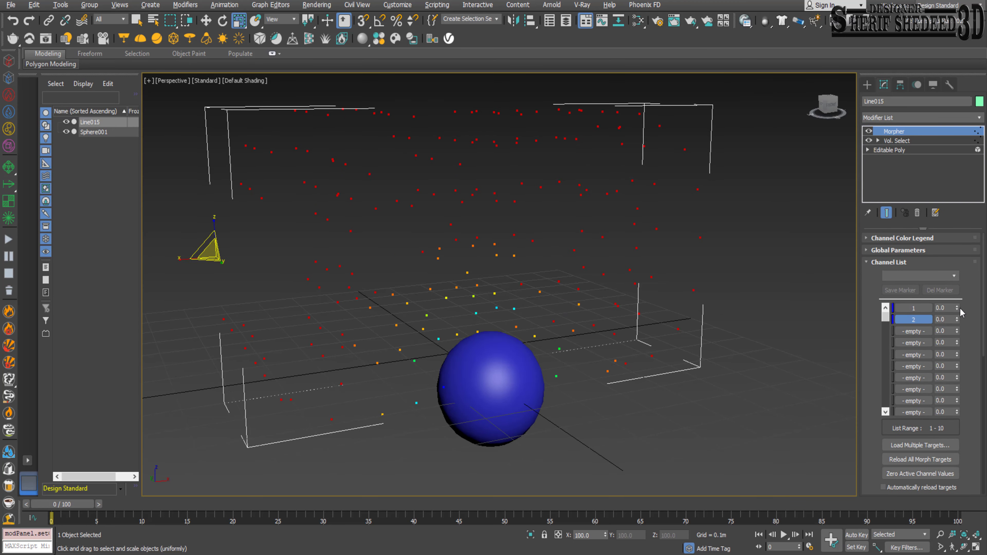
- Move Sphere001 up and to the right through the 3D text
left_click(494, 384)
right_click(494, 384)
left_click(505, 391)
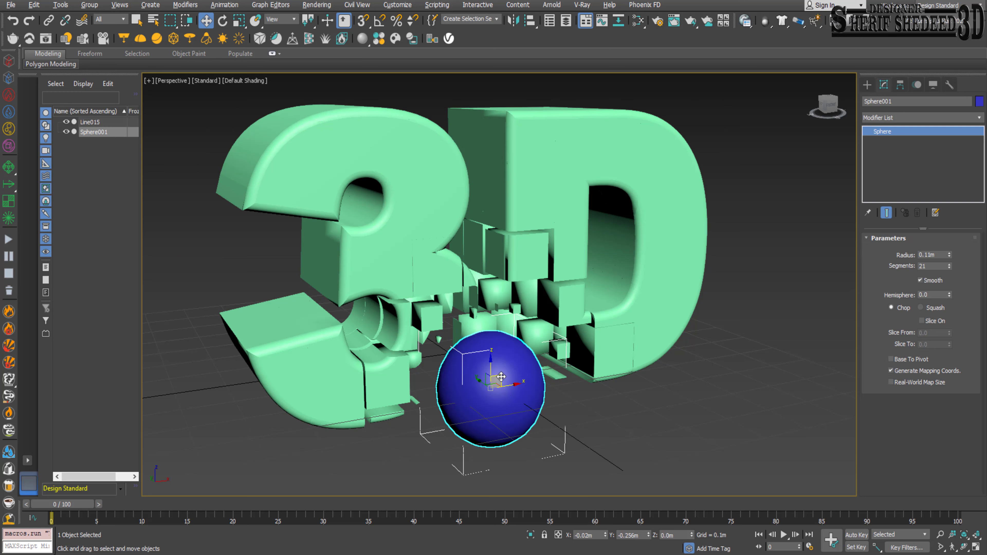
mouse_move(521, 369)
left_mouse_down()
mouse_move(567, 342)
mouse_move(380, 199)
mouse_move(456, 346)
mouse_move(503, 337)
left_mouse_up()
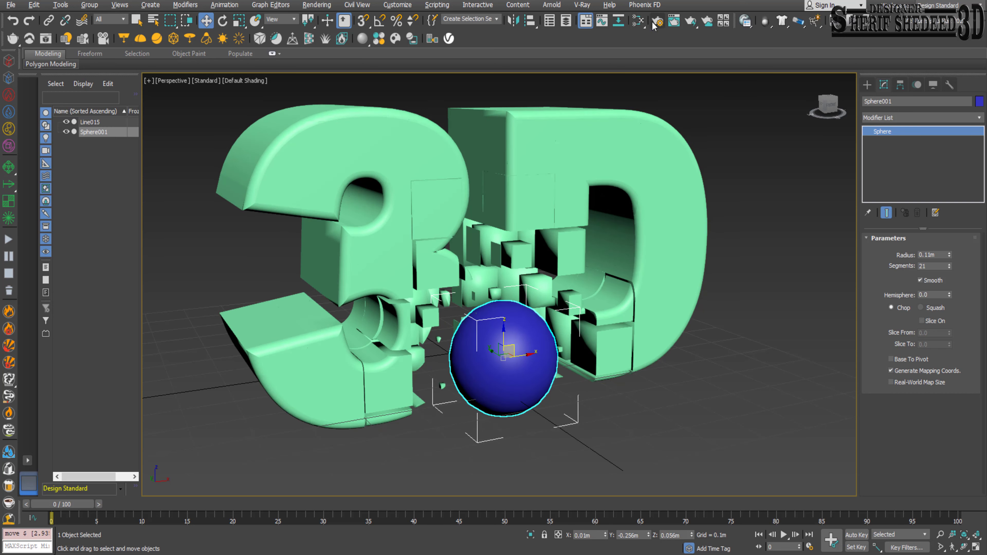
- Open and close the Slate Material Editor, then select the 3D text object
left_click(637, 21)
left_click_drag(430, 233, 323, 146)
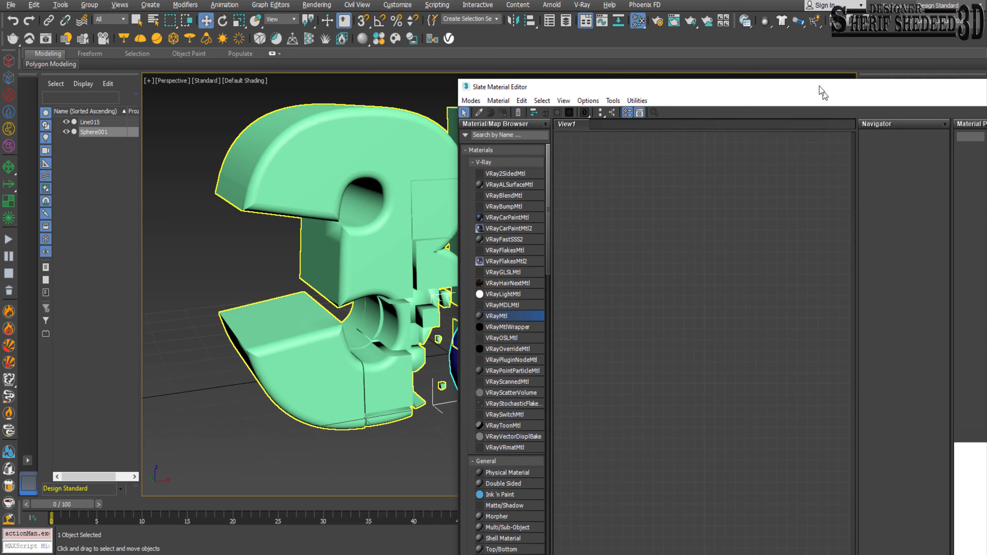
left_click(632, 143)
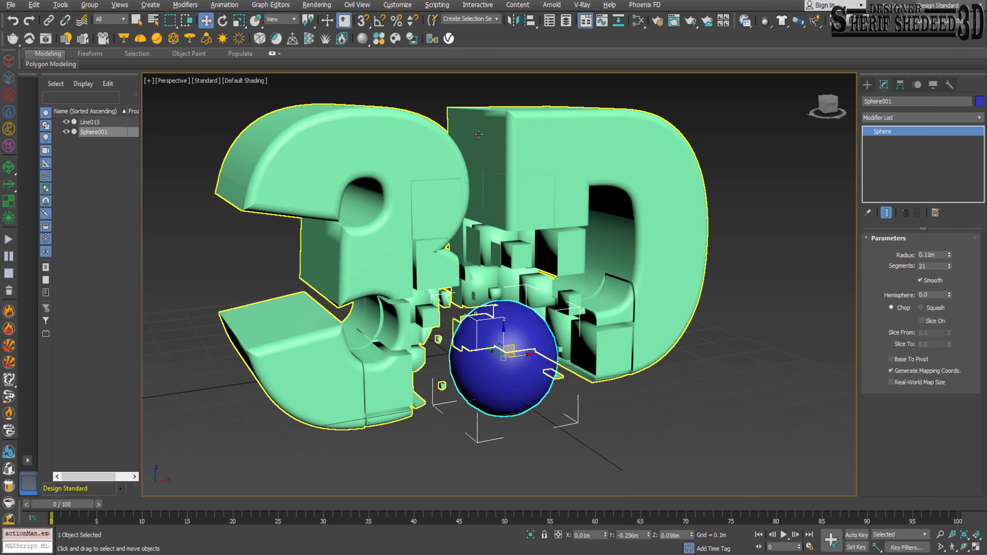
left_click(325, 157)
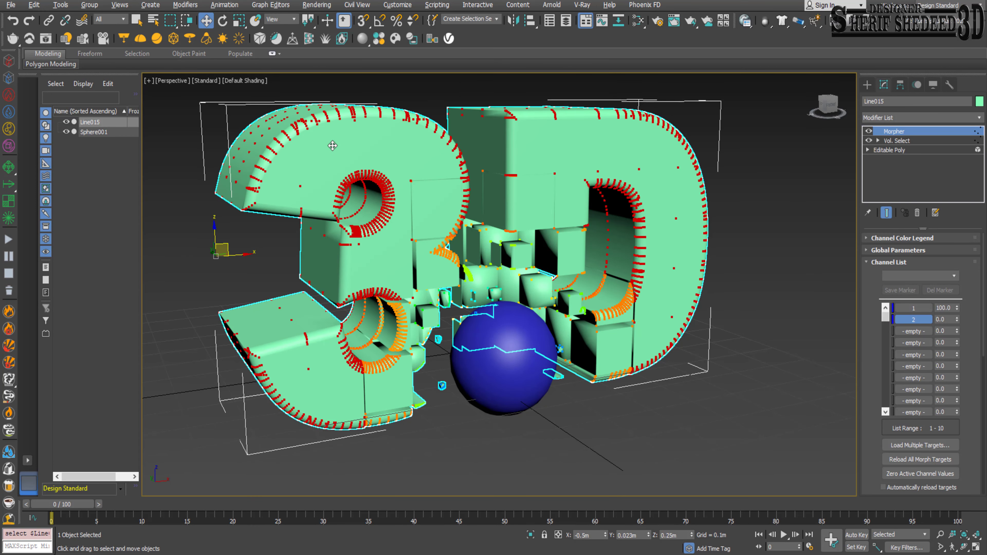
- Clone Line015 as Line016 and rename the copy to "2"
right_click(98, 122)
mouse_move(147, 149)
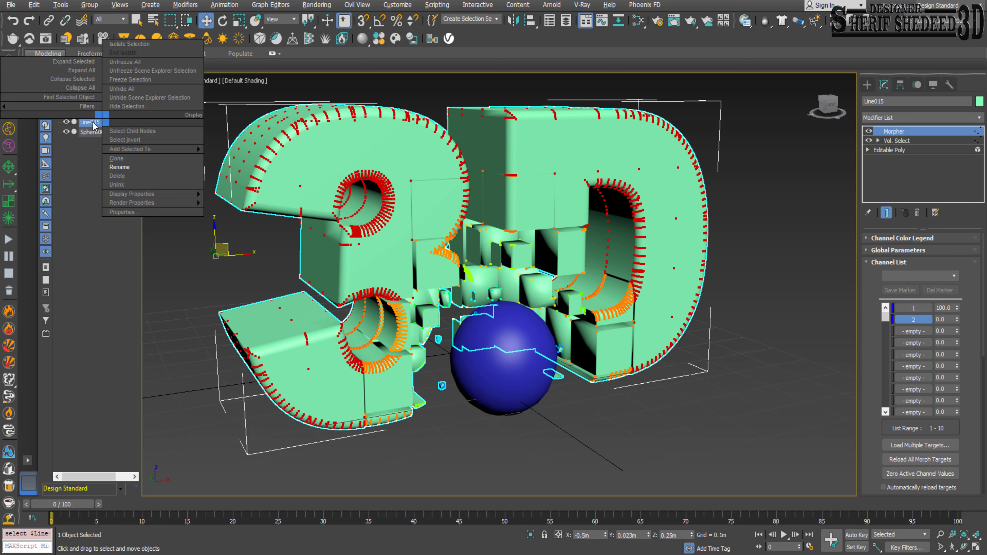
left_click(147, 159)
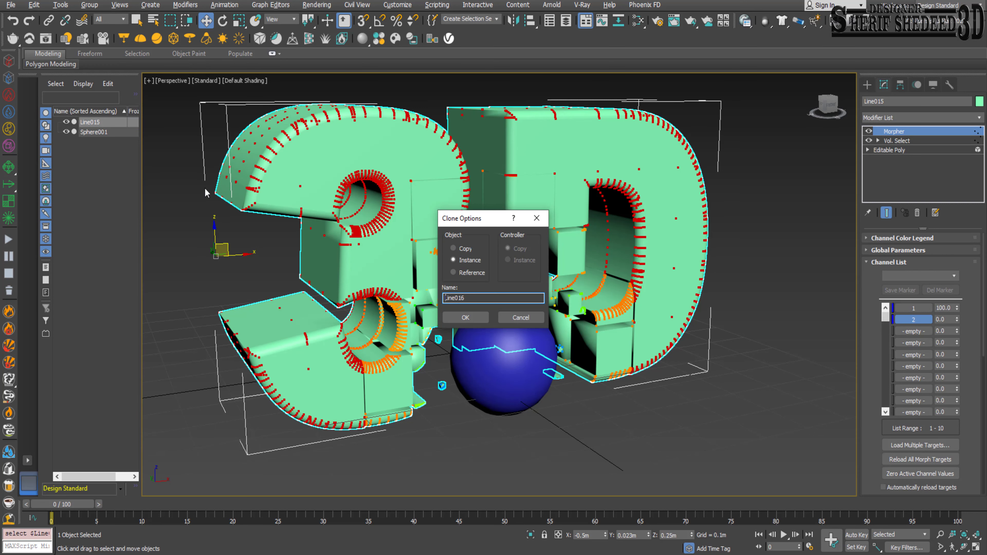
left_click(465, 317)
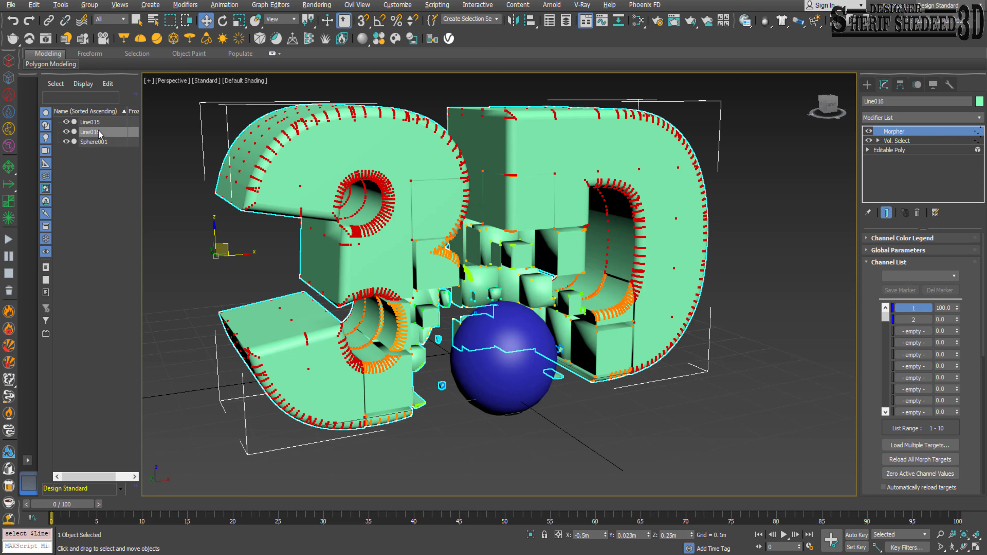
right_click(103, 135)
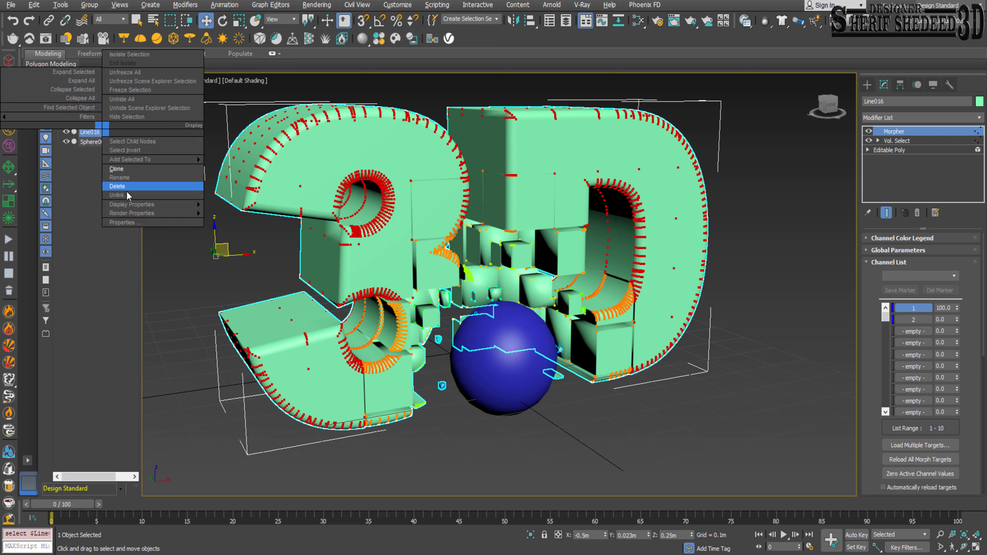
left_click(124, 183)
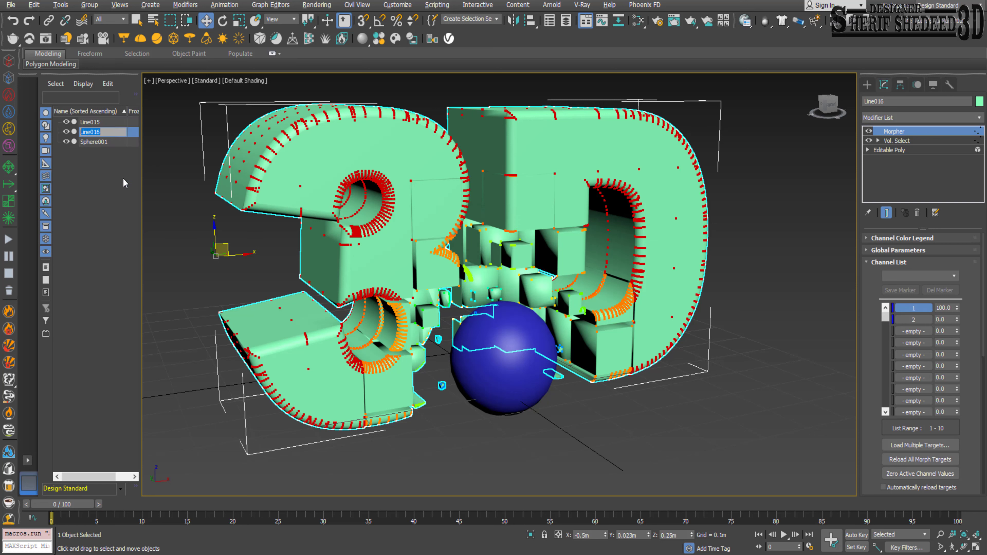
type("2")
key("Return")
- Rename the original Line015 to "1" and clear the selection
left_click(95, 123)
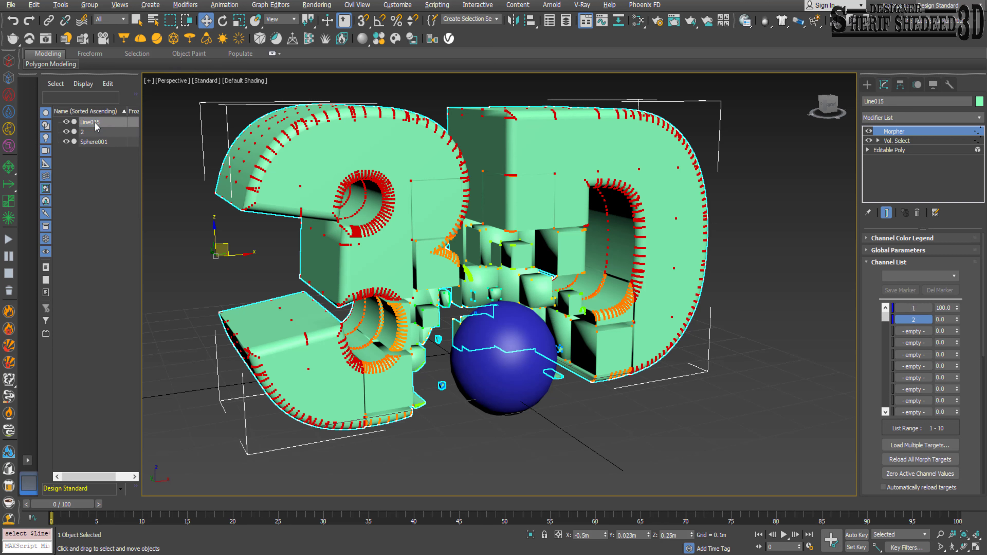
right_click(95, 122)
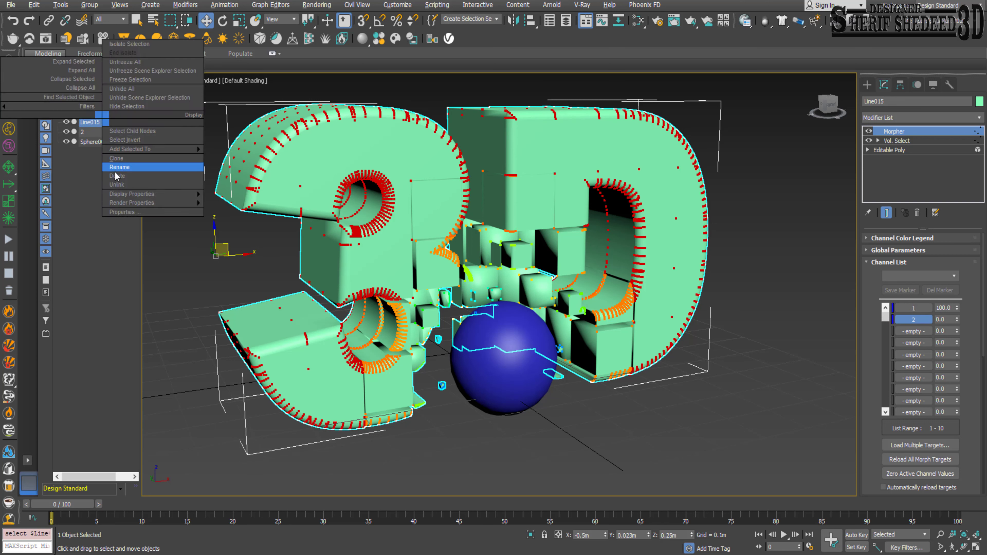
left_click(116, 171)
type("1")
key("Return")
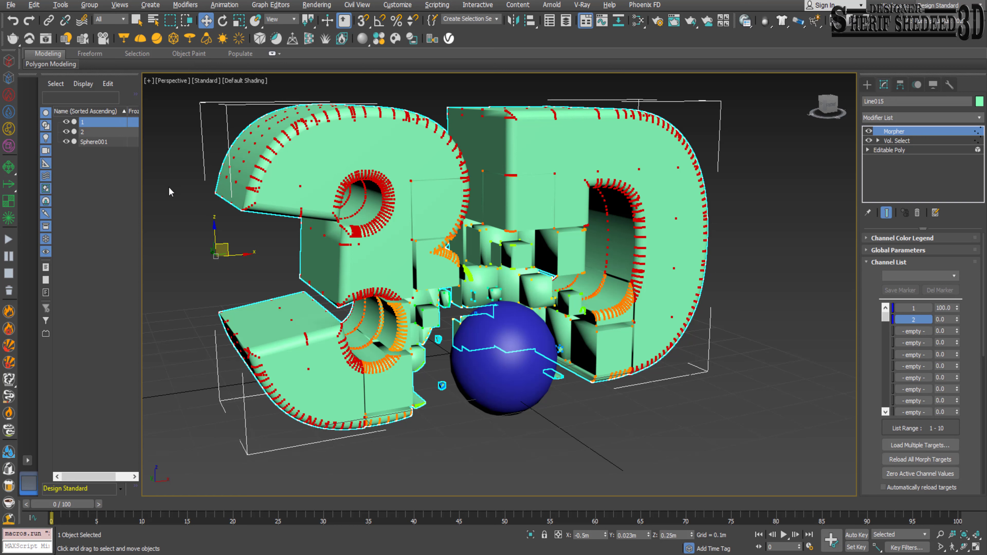
left_click(90, 125)
left_click(96, 175)
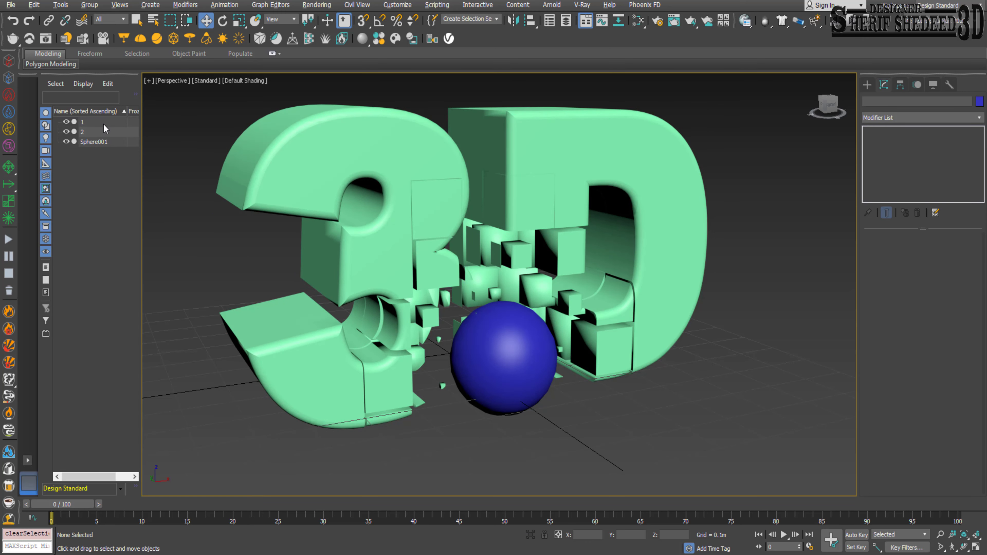
- Turn off Invert in object 1's Vol. Select modifier
left_click(103, 123)
left_click(893, 141)
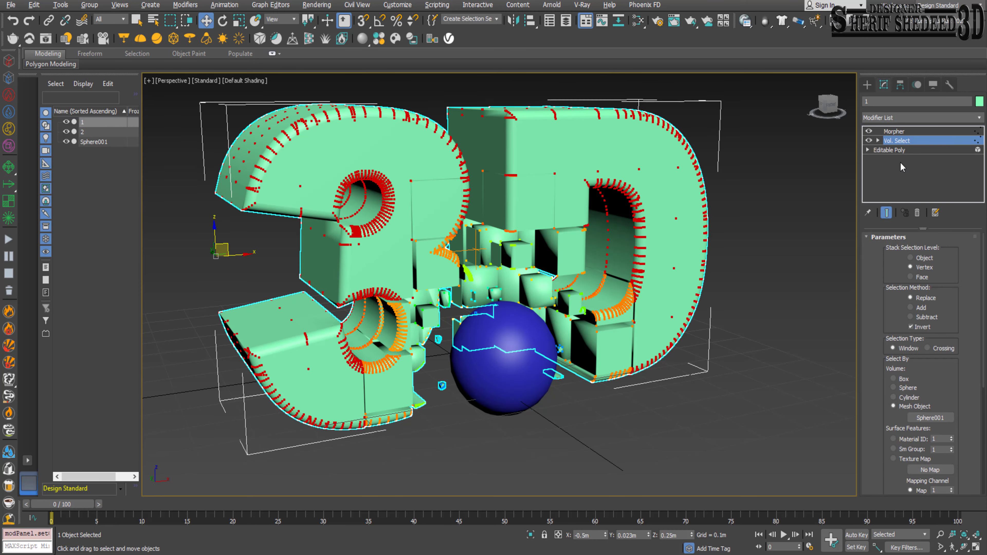
left_click(911, 327)
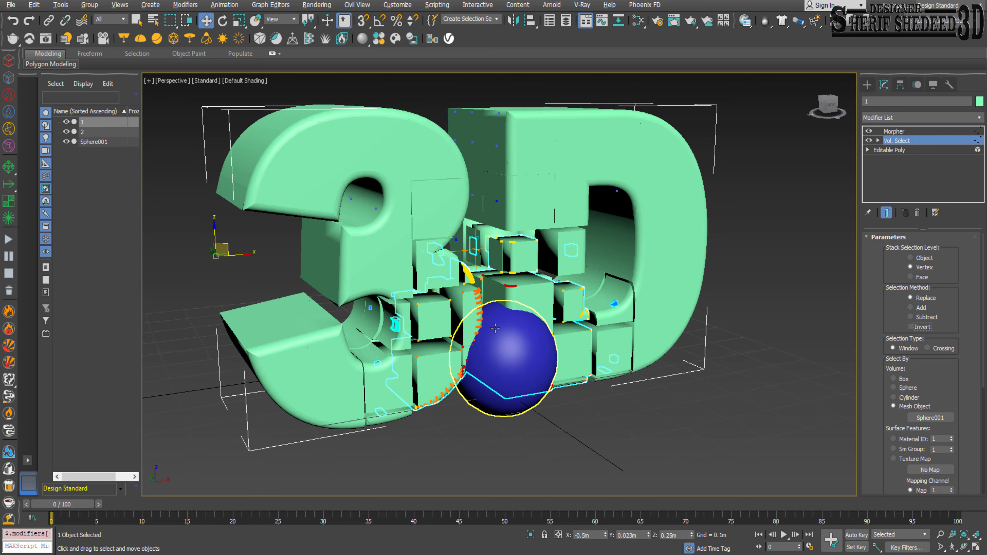
- Try moving the sphere into the text, undo back, and select object 1
left_click(510, 348)
mouse_move(511, 346)
left_mouse_down()
mouse_move(591, 190)
mouse_move(417, 350)
left_mouse_up()
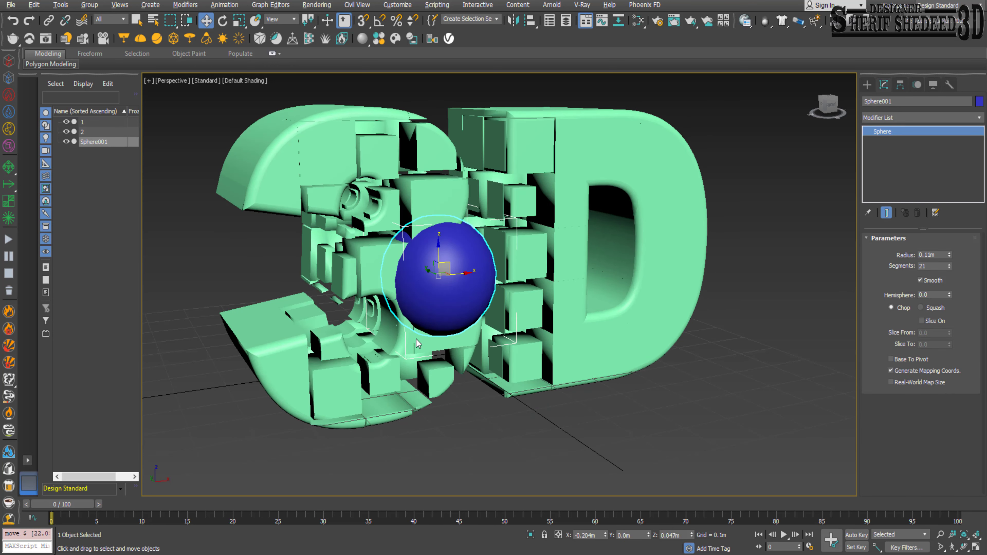
key("ctrl+z")
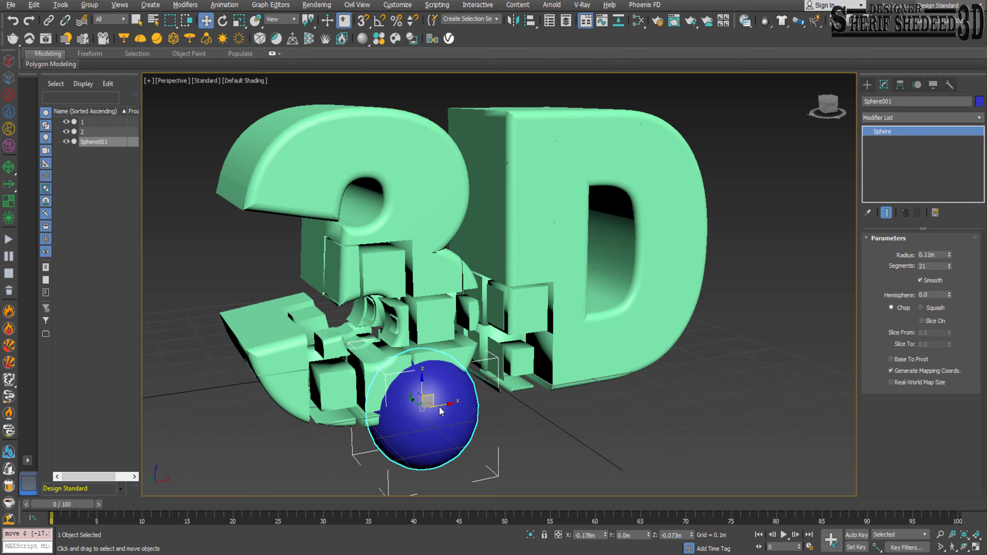
key("ctrl+z")
left_click(93, 122)
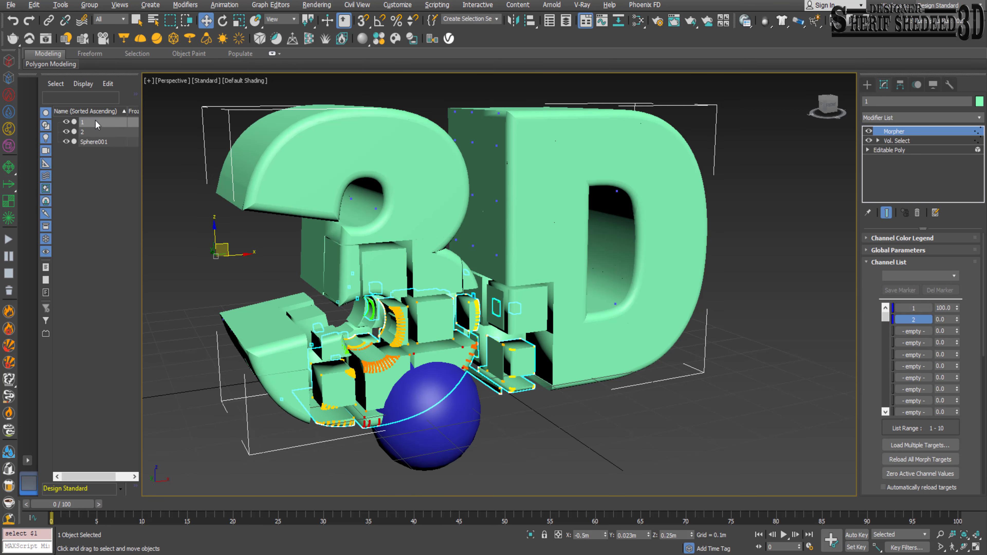
- Add a VRayMtl in the Slate Material Editor and darken its Diffuse to grey
key("m")
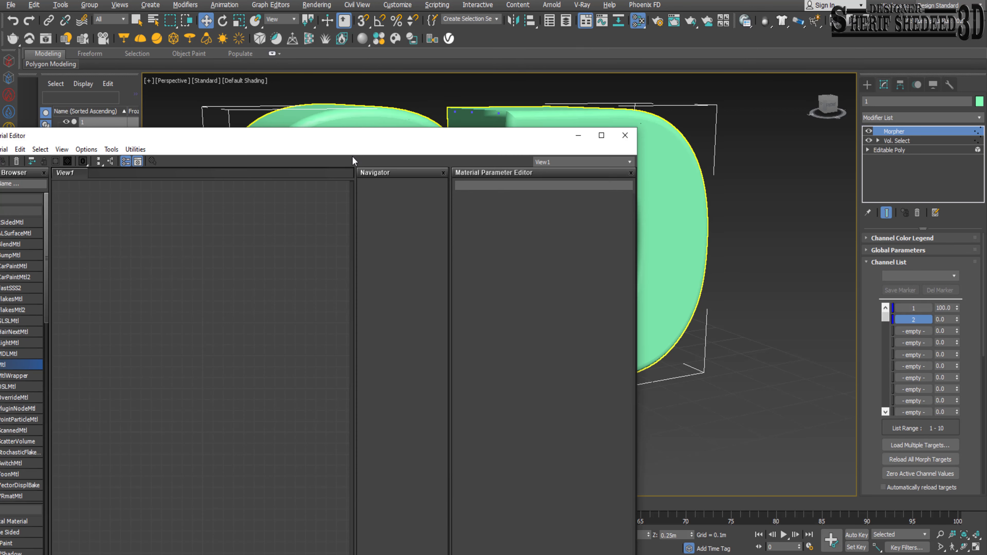
mouse_move(328, 144)
left_mouse_down()
mouse_move(733, 88)
mouse_move(648, 71)
left_mouse_up()
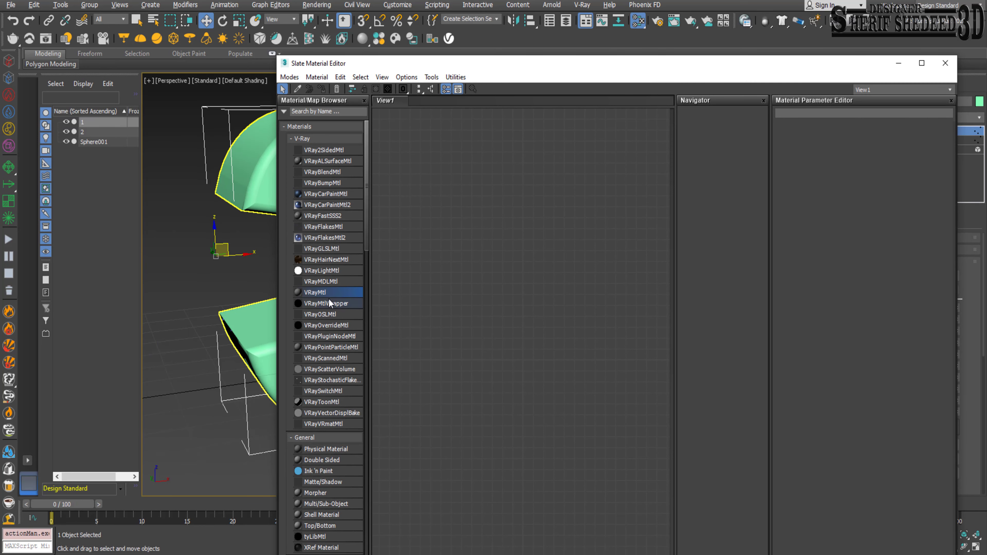
left_click_drag(577, 237, 532, 227)
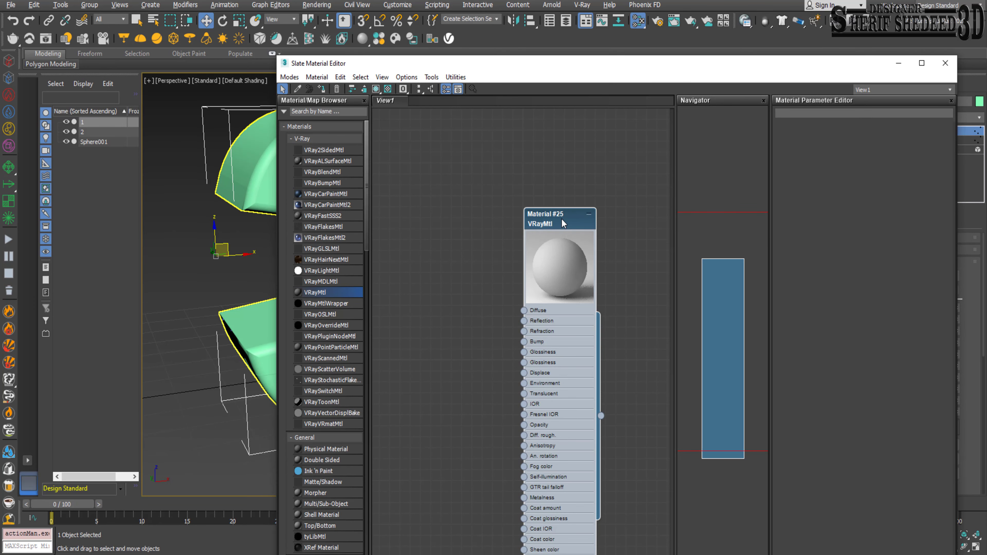
double_click(563, 223)
left_click(830, 138)
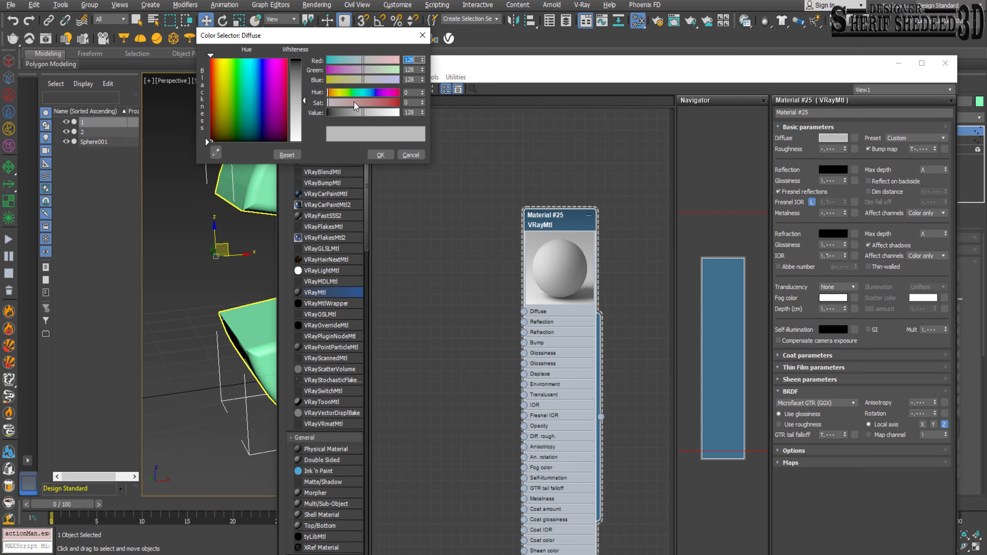
left_click(381, 157)
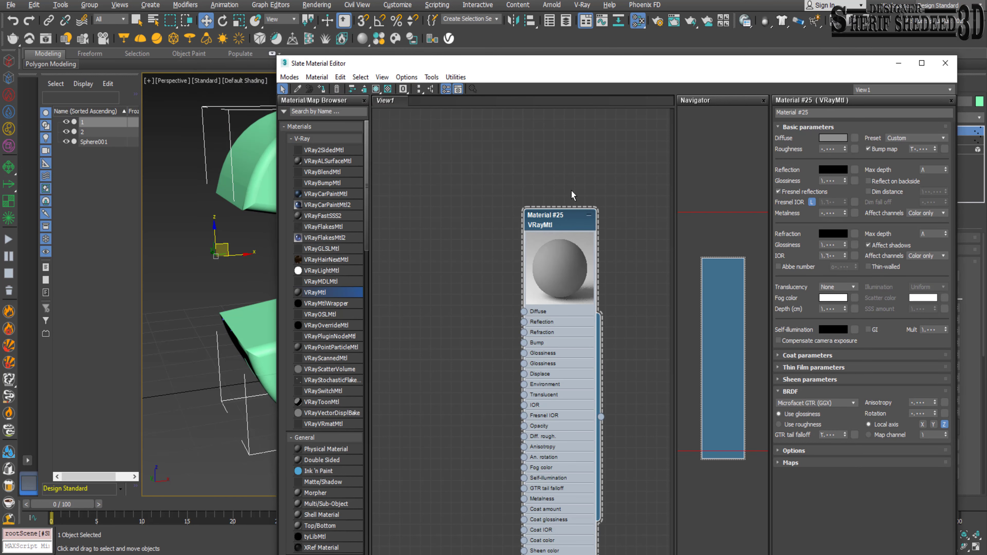
- Set the material's Reflection to mid grey and lower its Glossiness
left_click(833, 169)
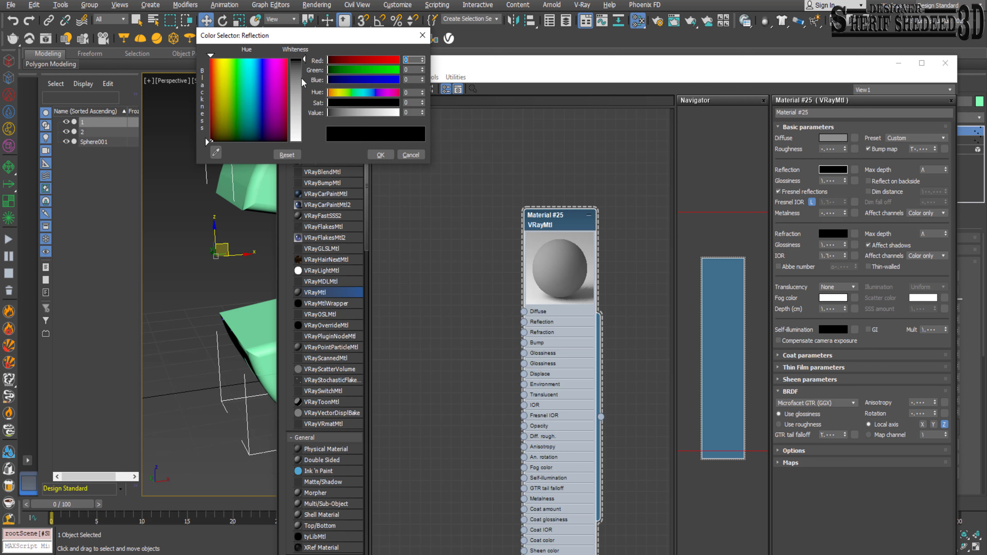
left_click(296, 90)
left_click(381, 155)
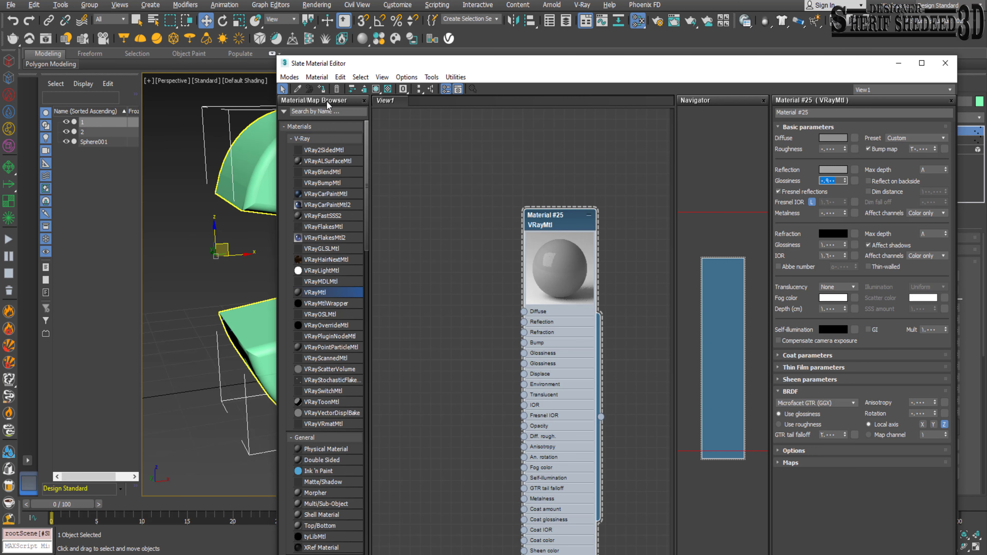
left_click(375, 100)
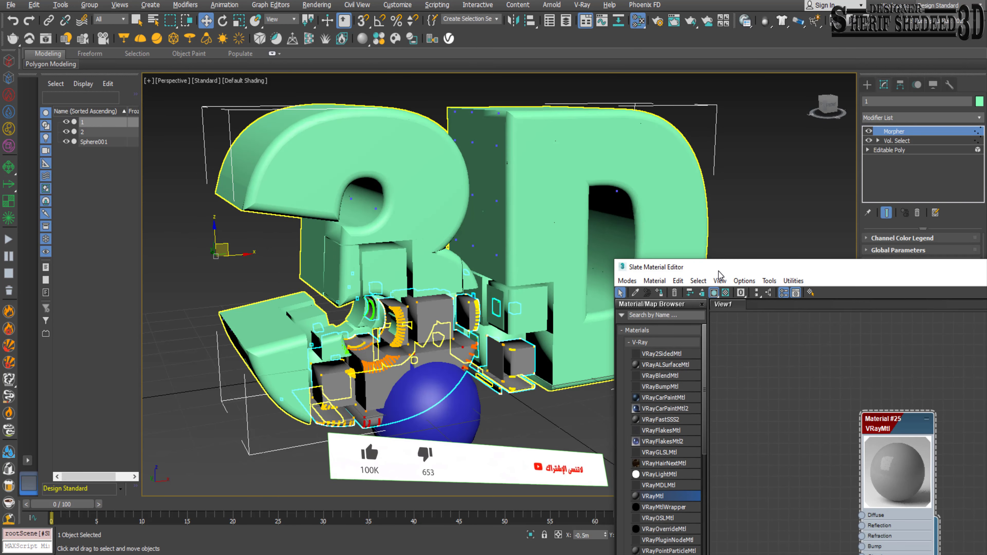
left_click_drag(382, 63, 401, 12)
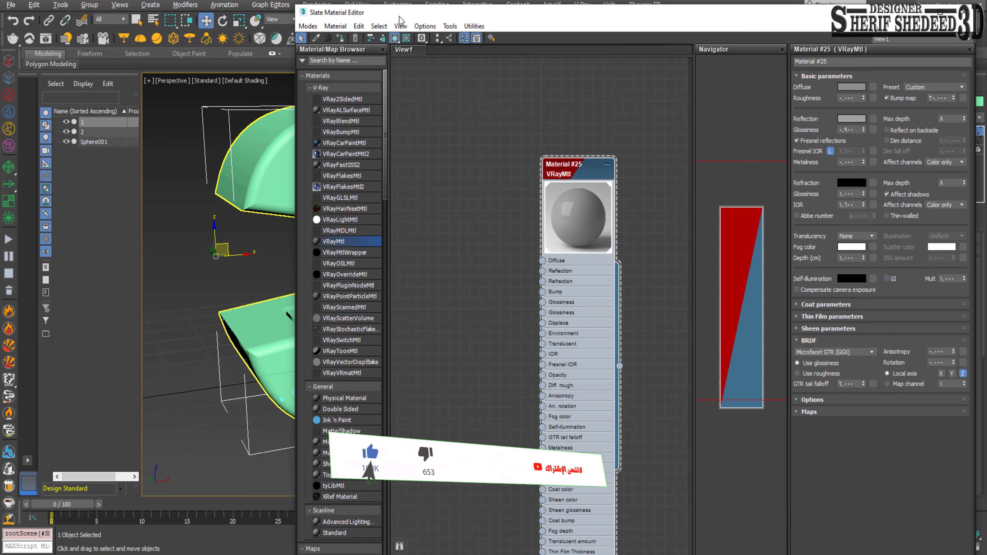
- Assign the grey material to object 2, show it shaded, and copy it as Material #26
left_click(90, 133)
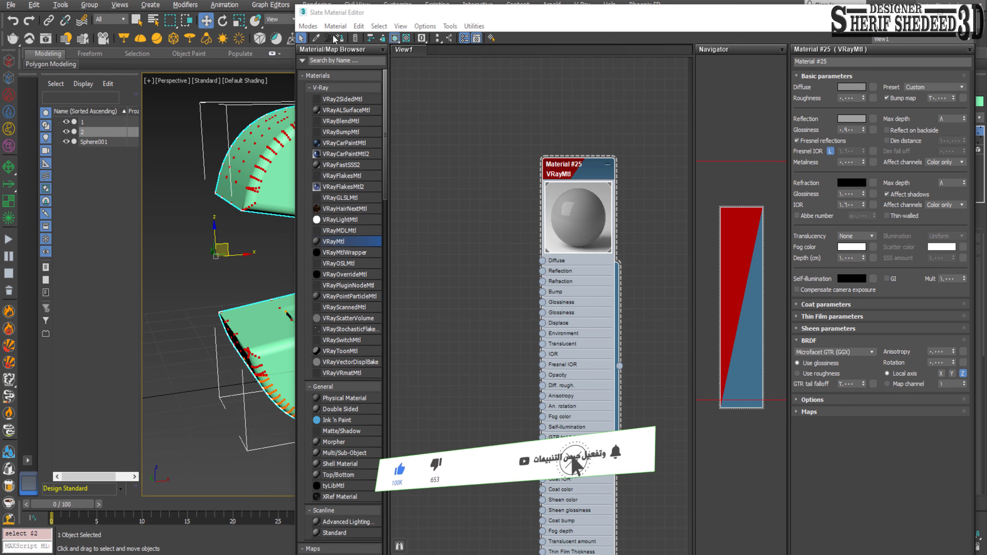
left_click(395, 38)
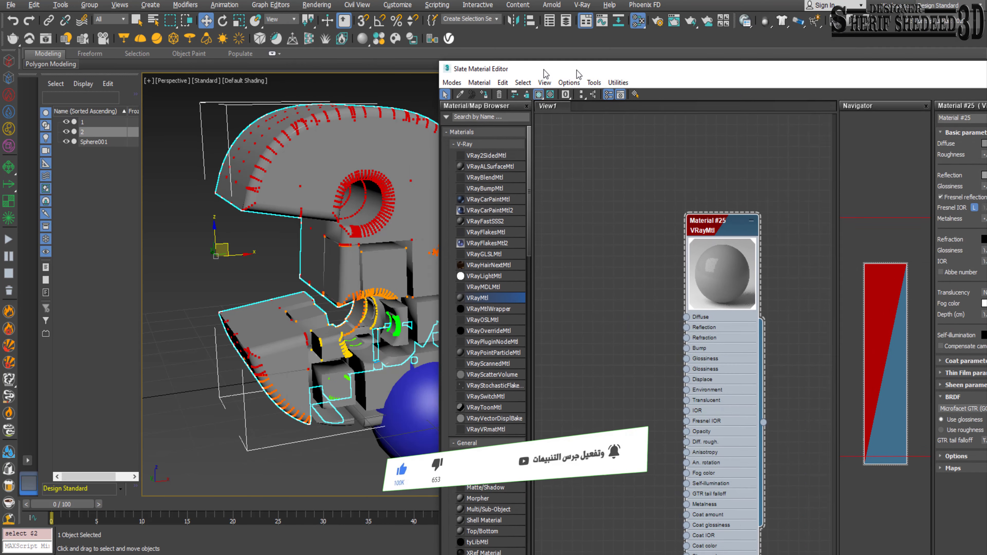
left_click_drag(401, 16, 507, 10)
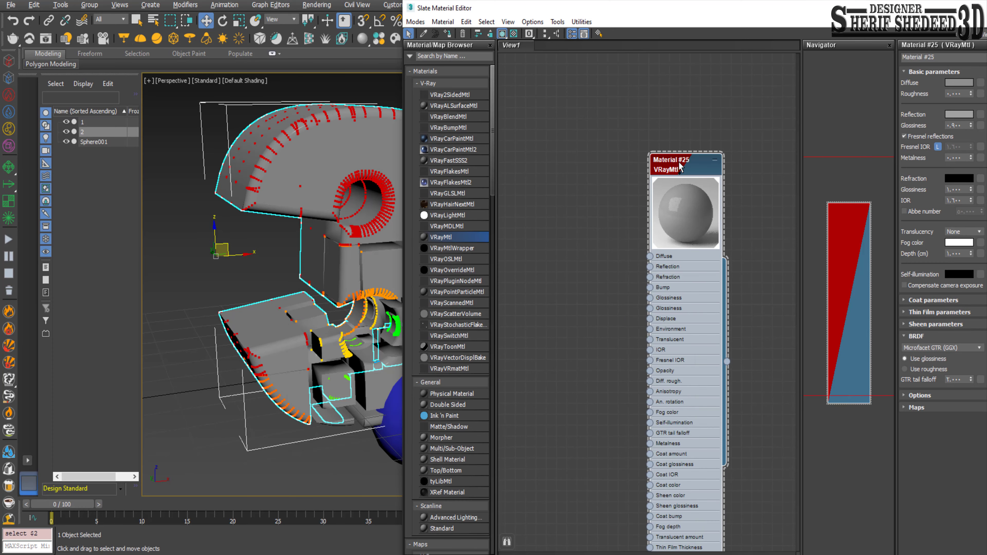
mouse_move(680, 167)
left_mouse_down("shift")
mouse_move(574, 156)
mouse_move(575, 146)
left_mouse_up("shift")
- Set Material #26's diffuse colour to a dark saturated red
left_click(967, 82)
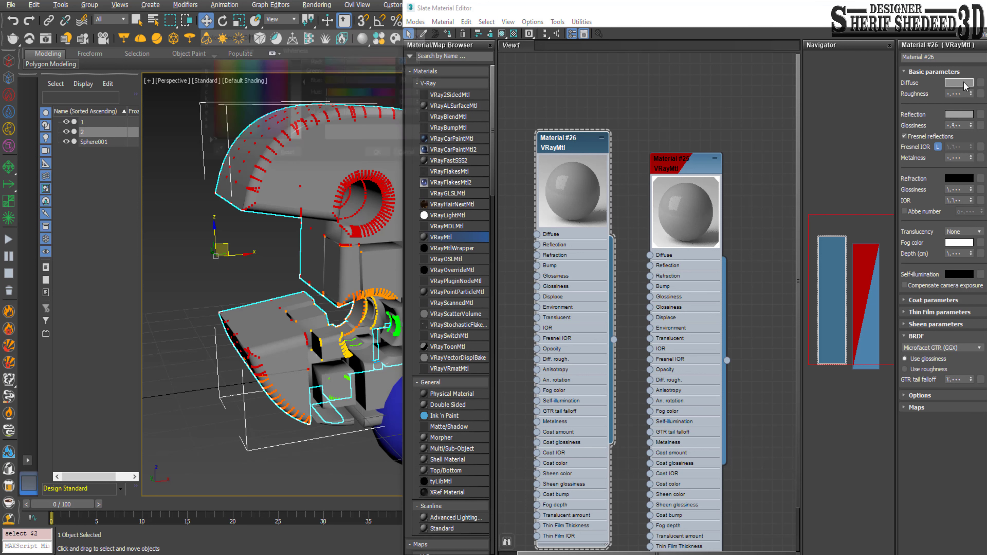
left_click_drag(423, 61, 423, 58)
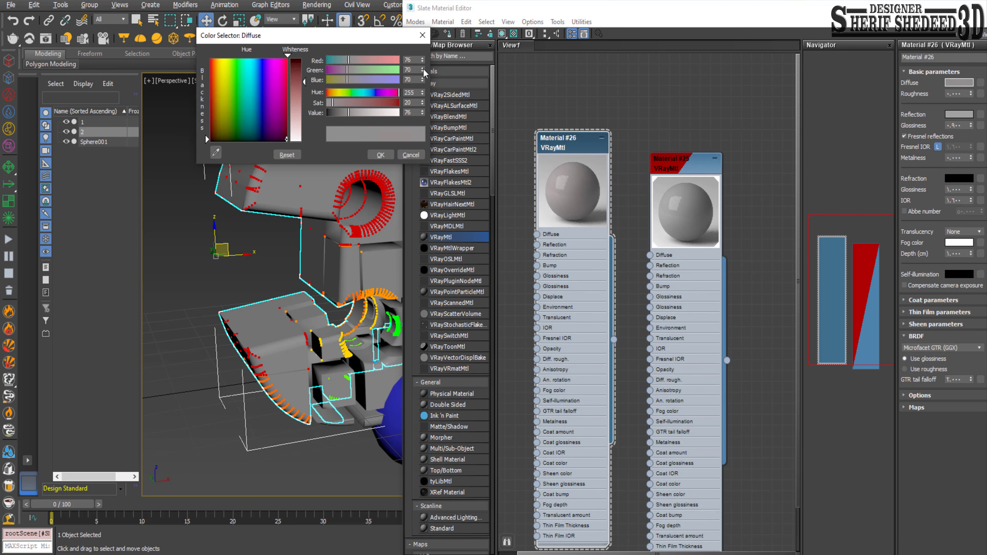
mouse_move(423, 73)
left_mouse_down()
mouse_move(425, 104)
mouse_move(429, 80)
left_mouse_up()
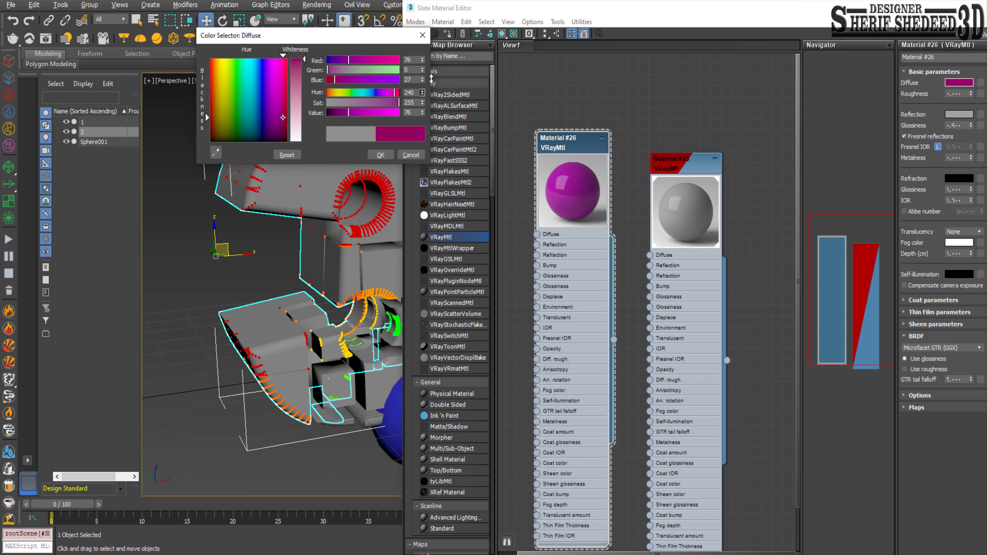
left_click(381, 156)
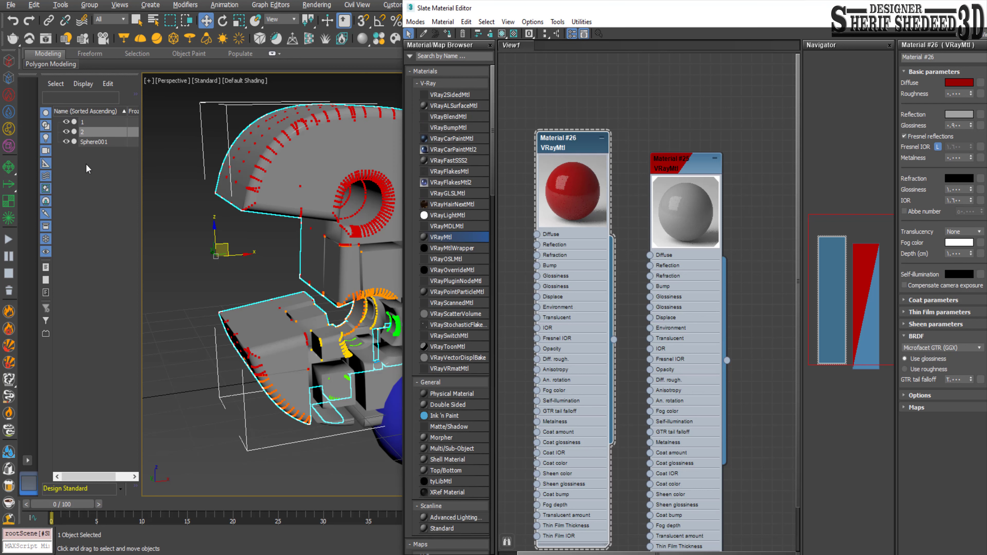
- Assign Material #26 to object 1 and close the Slate material editor
left_click(88, 122)
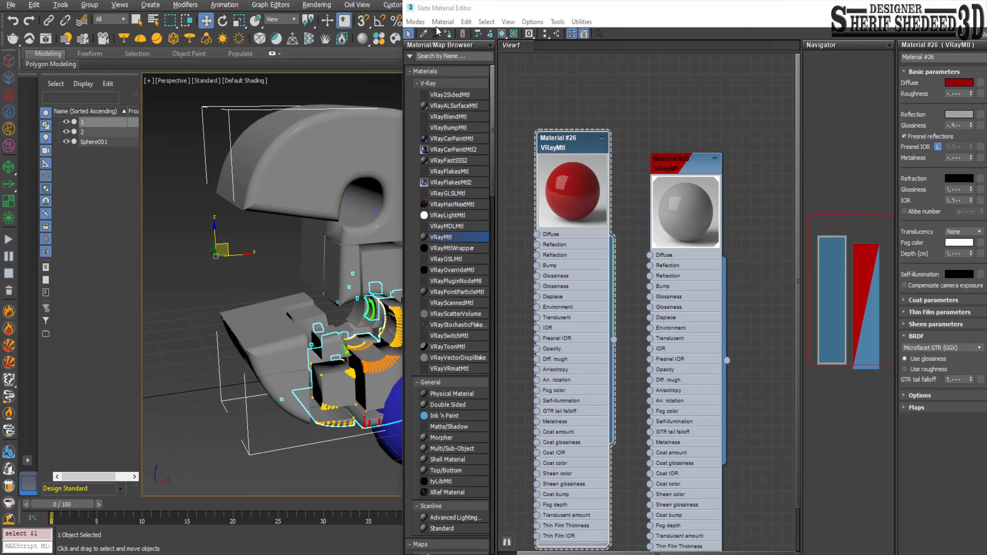
left_click(448, 34)
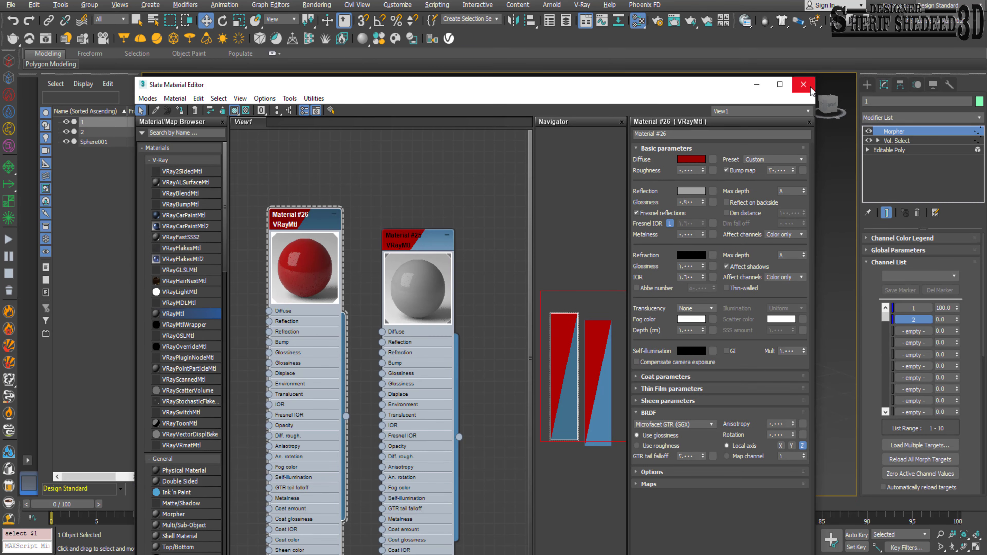
left_click(817, 94)
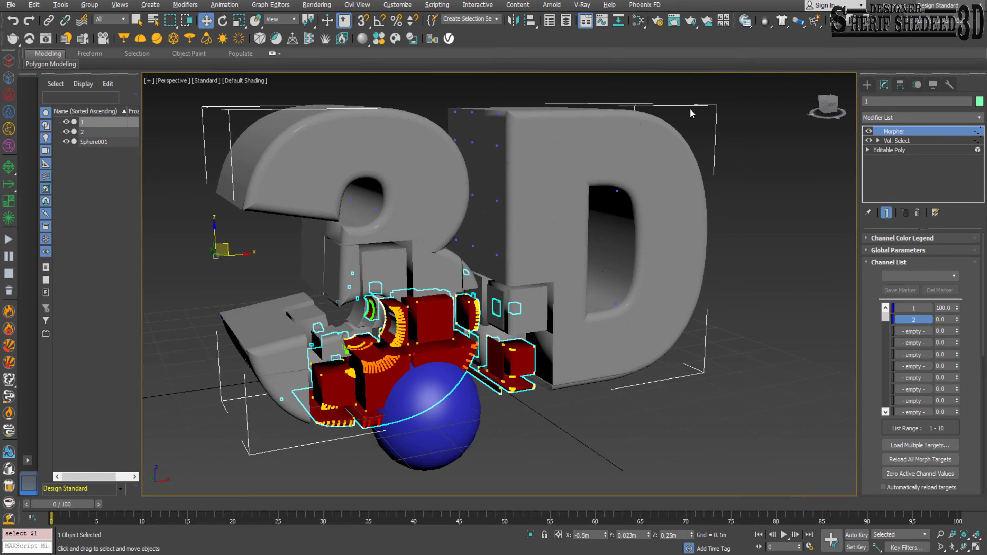
- Select Sphere001 and slide it through the D and over to the 3
left_click(451, 409)
left_click_drag(447, 401, 589, 204)
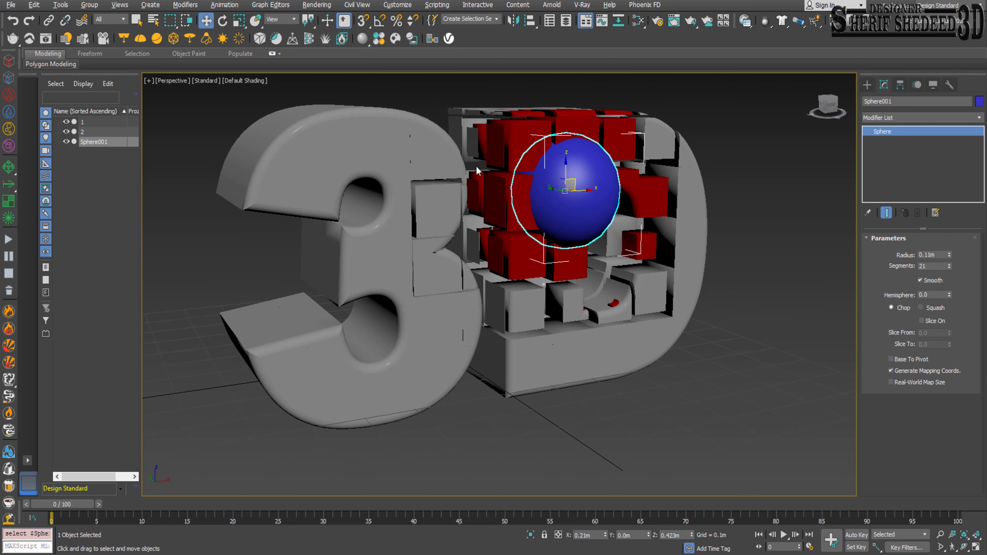
mouse_move(590, 204)
left_mouse_down()
mouse_move(345, 342)
mouse_move(425, 379)
left_mouse_up()
- Turn on Display as Box for Sphere001 and move it off the text
right_click(419, 408)
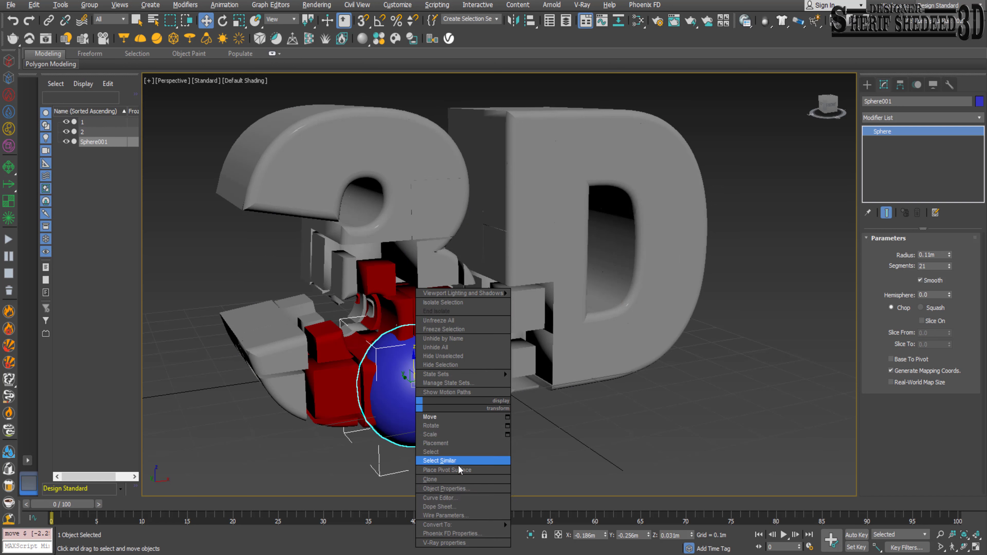
left_click(454, 490)
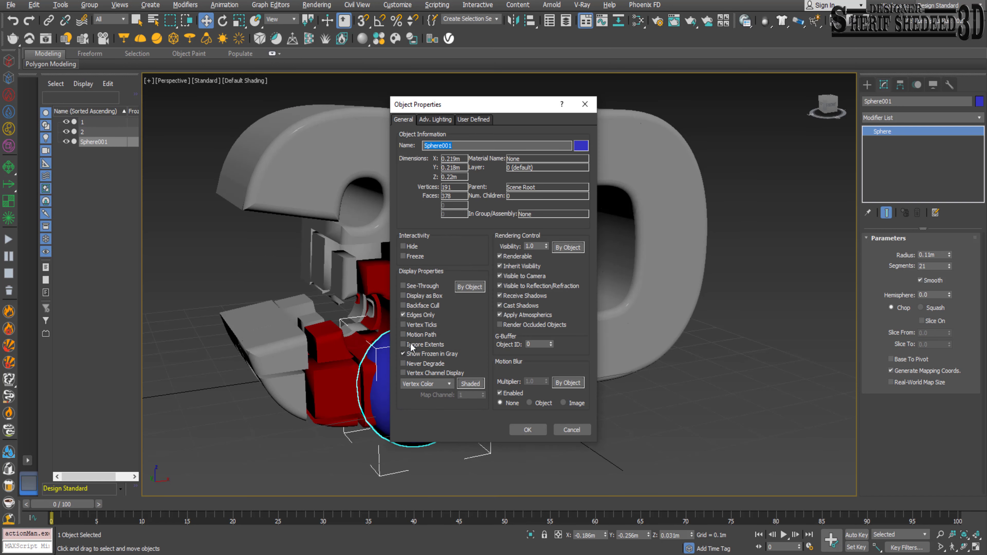
left_click(404, 296)
left_click(513, 430)
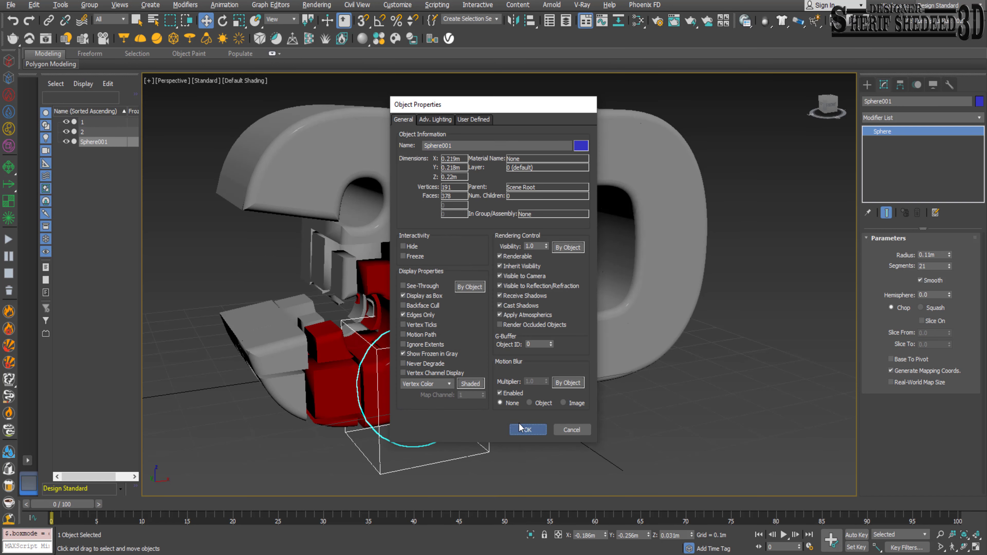
mouse_move(491, 367)
left_mouse_down()
mouse_move(390, 333)
mouse_move(418, 383)
mouse_move(60, 433)
left_mouse_up()
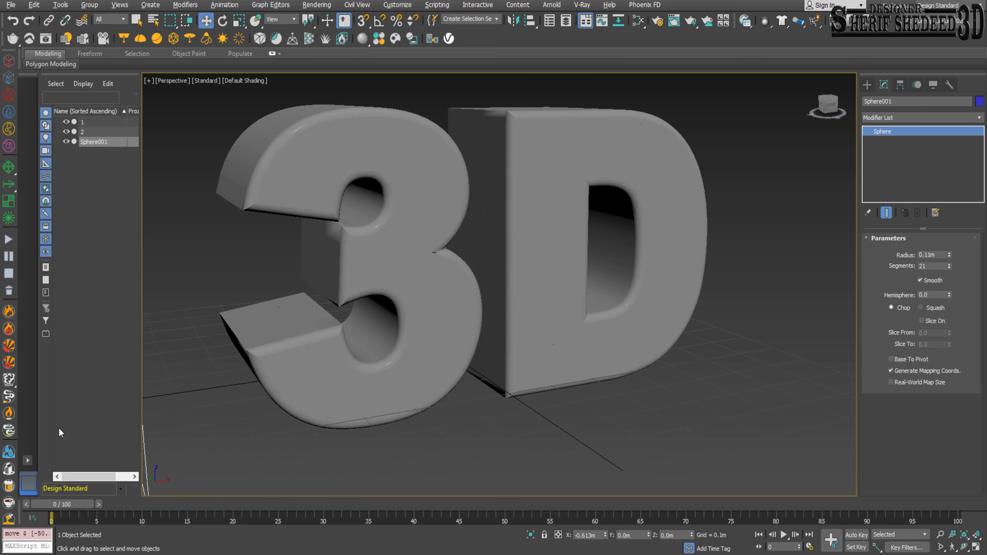
- Raise the text in view and lengthen the timeline to 200 frames in Time Configuration
scroll(482, 296, "down", 5)
scroll(485, 287, "up", 5)
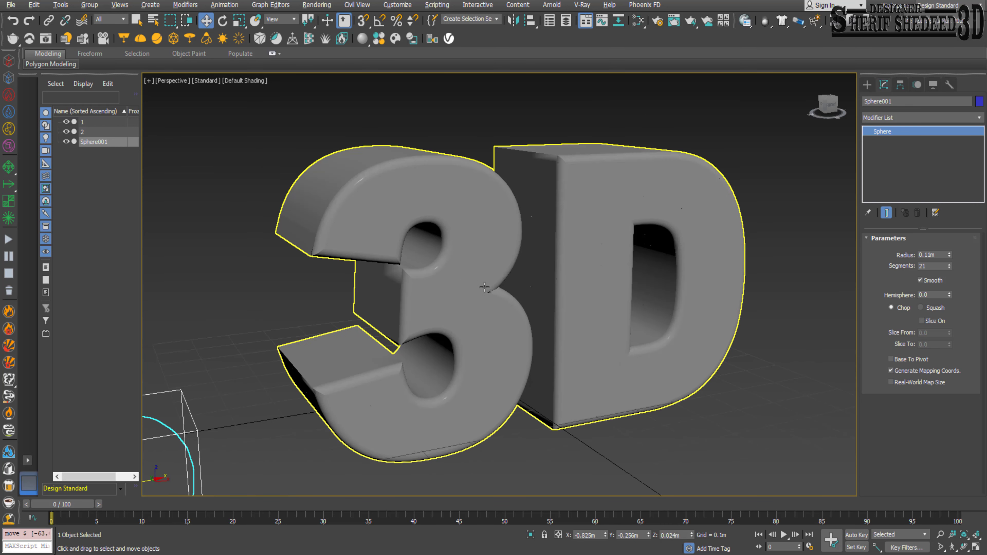
left_click(953, 547)
left_click_drag(397, 364, 397, 344)
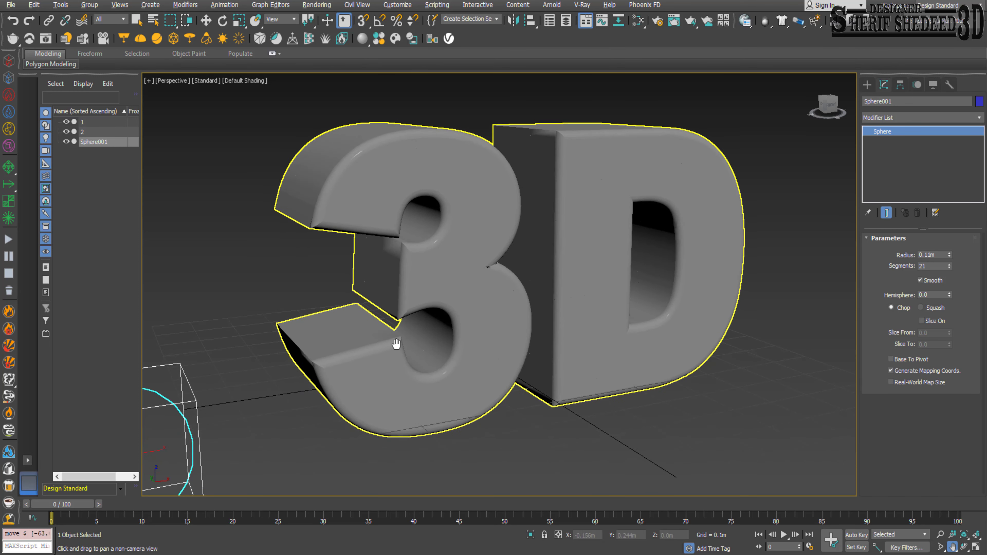
left_click(809, 546)
type("200")
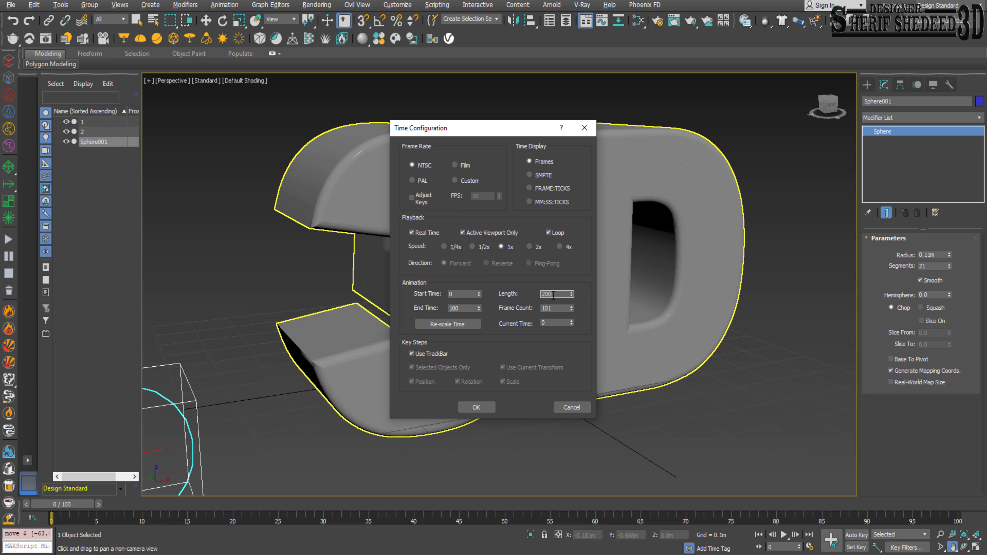
key("Return")
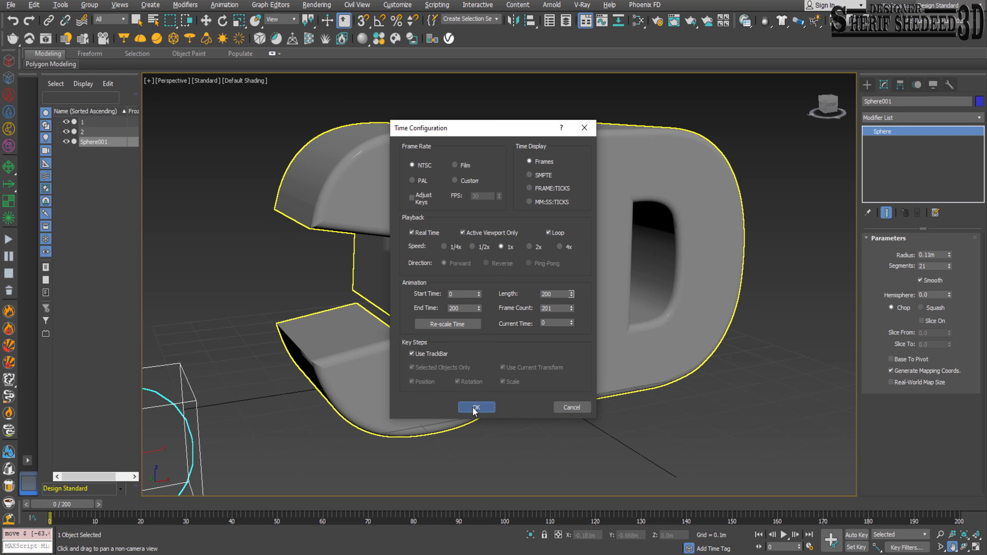
left_click(472, 406)
- Place the sphere just left of the 3 and turn on Auto Key
key("w")
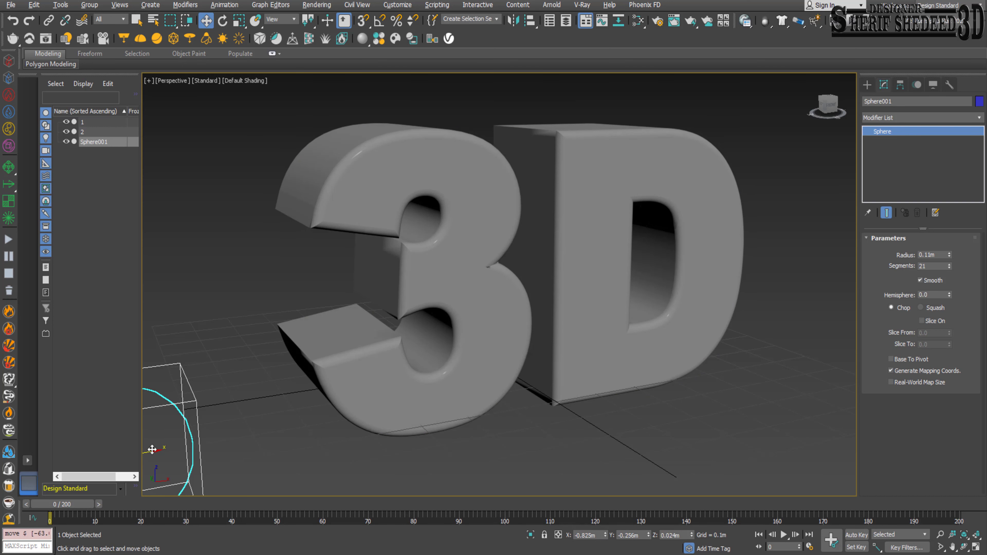
left_click_drag(152, 450, 140, 445)
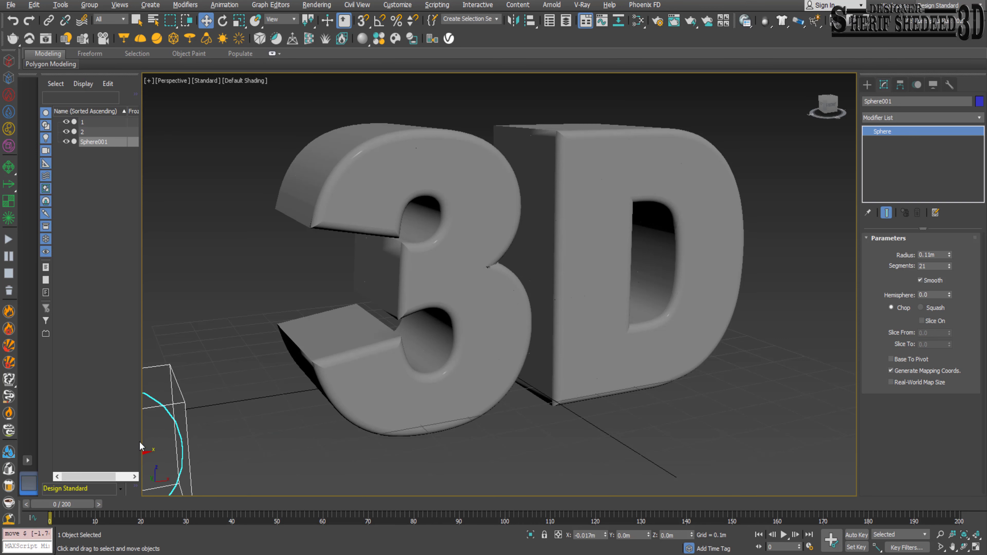
left_click(857, 535)
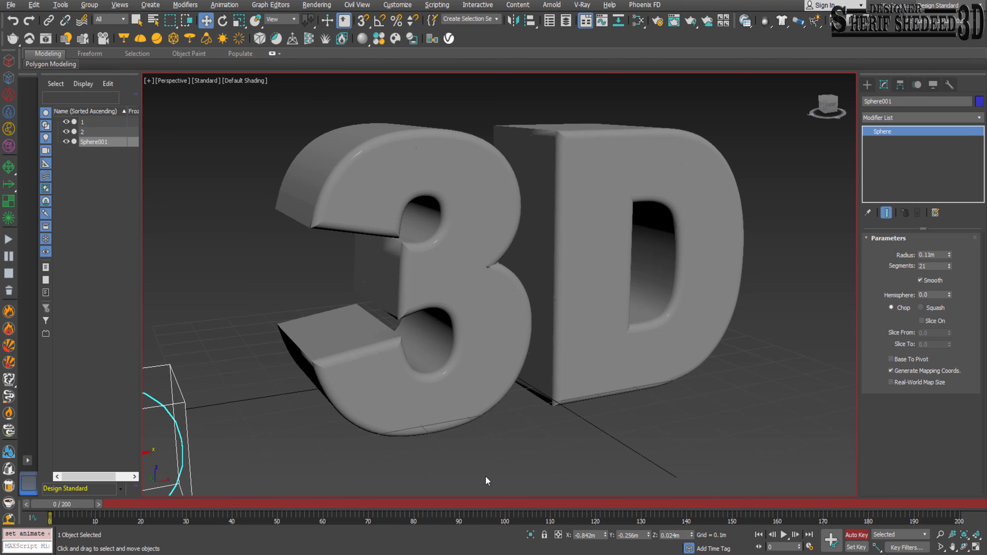
- At frame 70, key the sphere pushed rightward through the D
left_click_drag(67, 506, 376, 513)
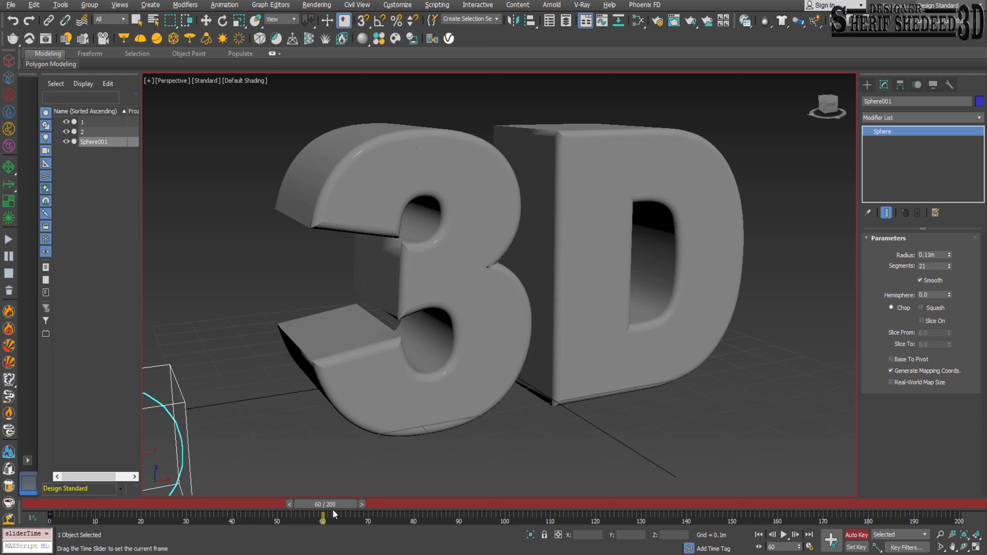
key("w")
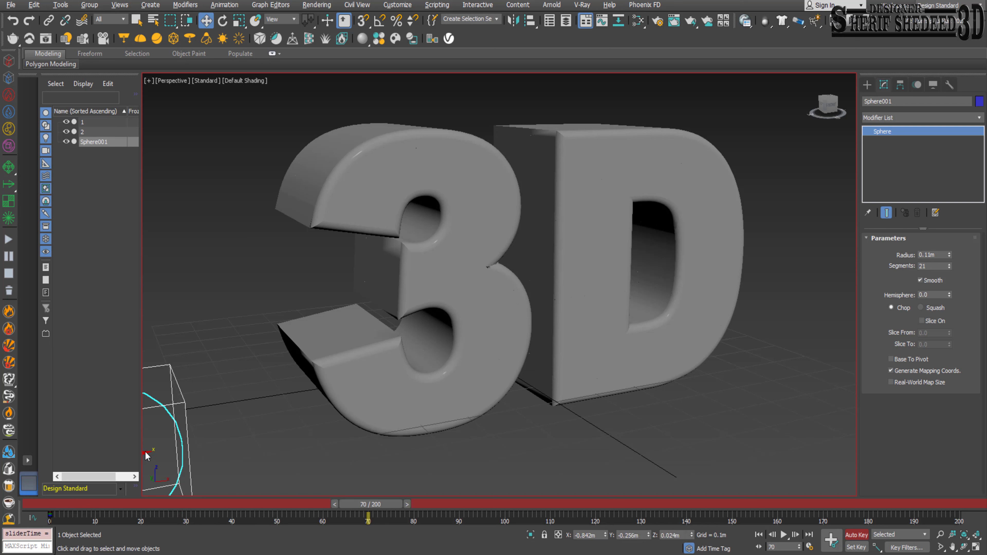
left_click_drag(146, 452, 641, 407)
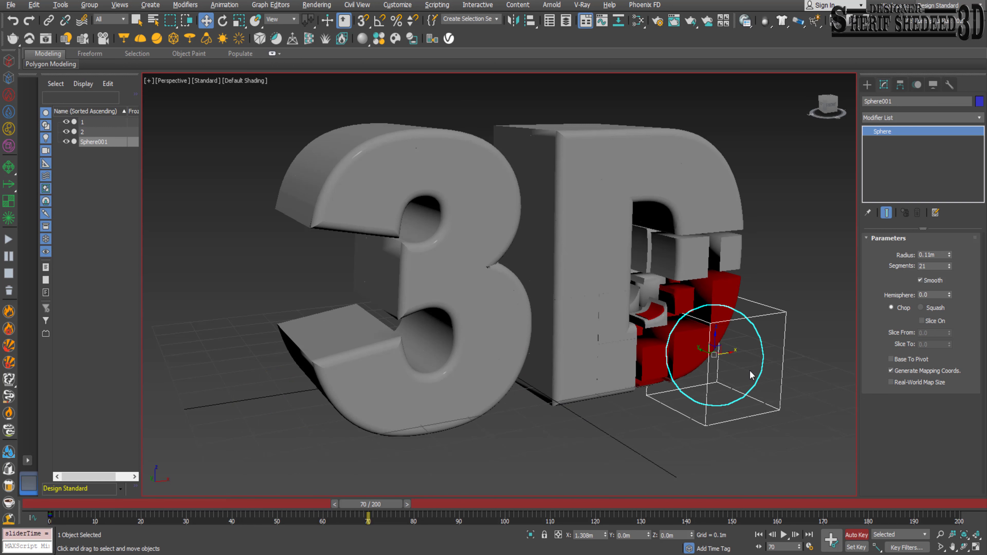
left_click_drag(641, 406, 772, 359)
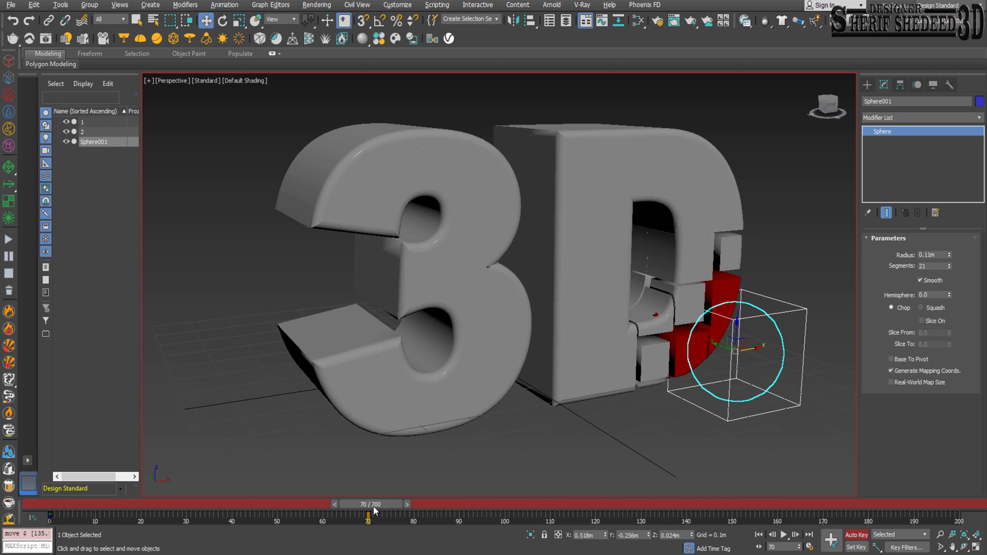
- At frame 130, key the sphere raised above the top of the D
mouse_move(374, 507)
left_mouse_down()
mouse_move(648, 492)
mouse_move(638, 488)
left_mouse_up()
key("w")
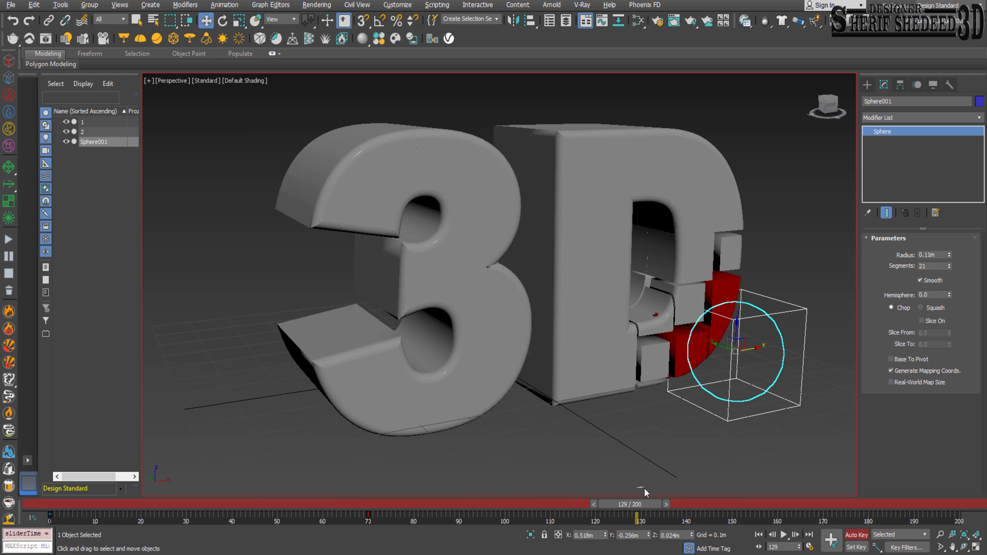
left_click(658, 491)
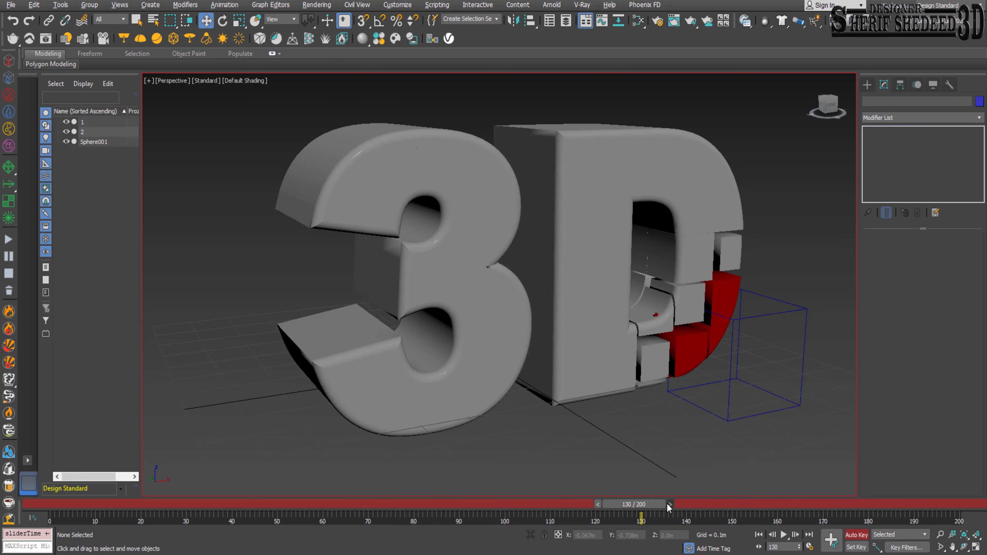
left_click(749, 317)
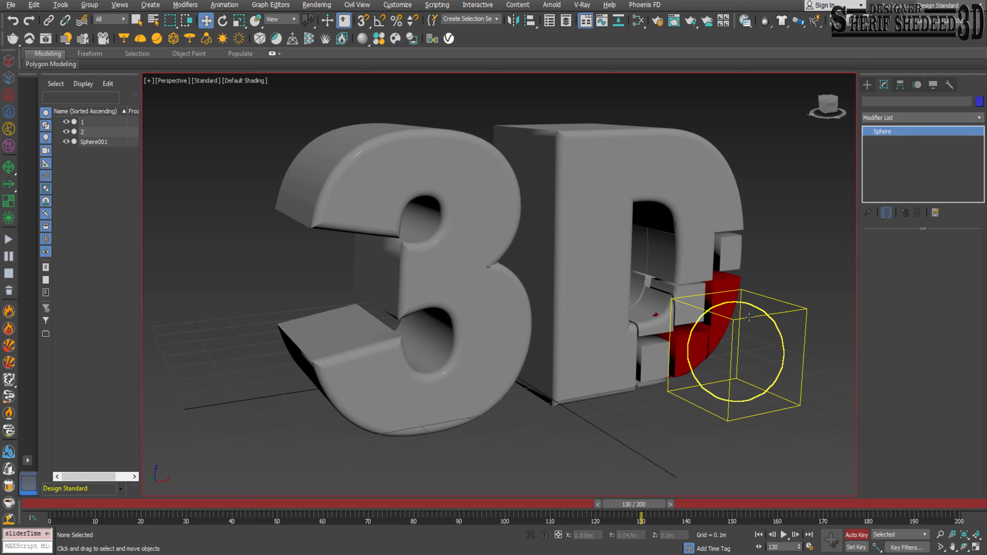
left_click_drag(739, 317, 740, 138)
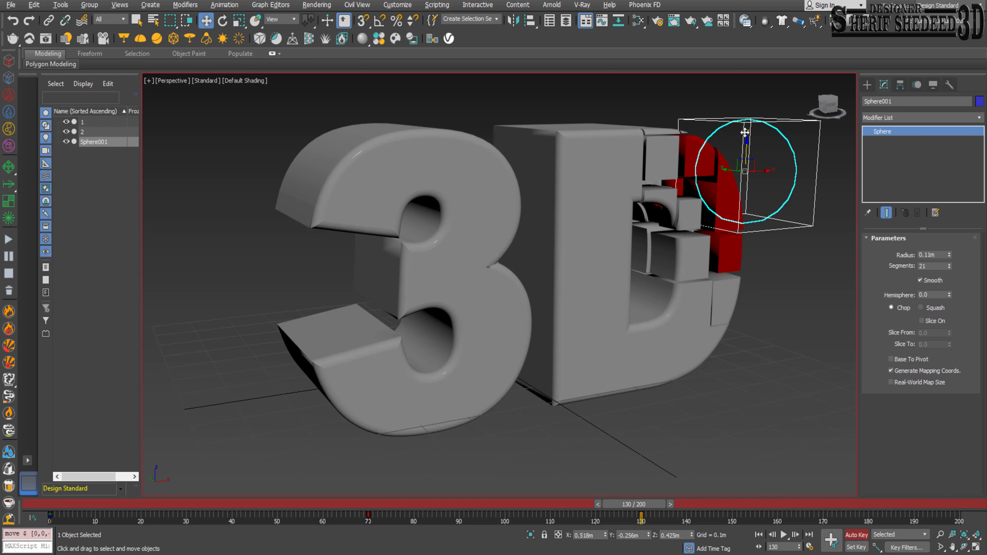
left_click_drag(750, 138, 755, 125)
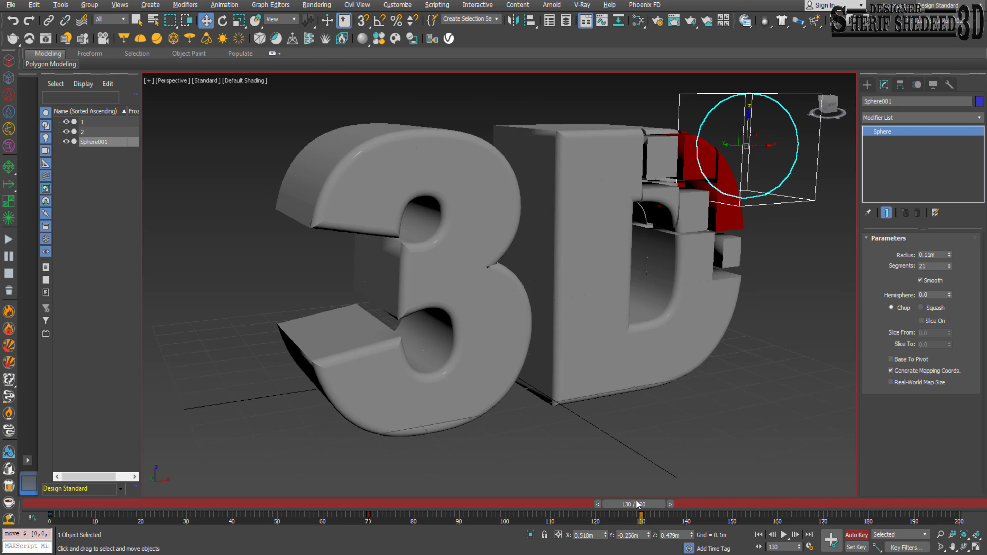
- Sweep the sphere left through the 3 at frame 170, then drop it below by frame 200
left_click_drag(637, 505, 817, 494)
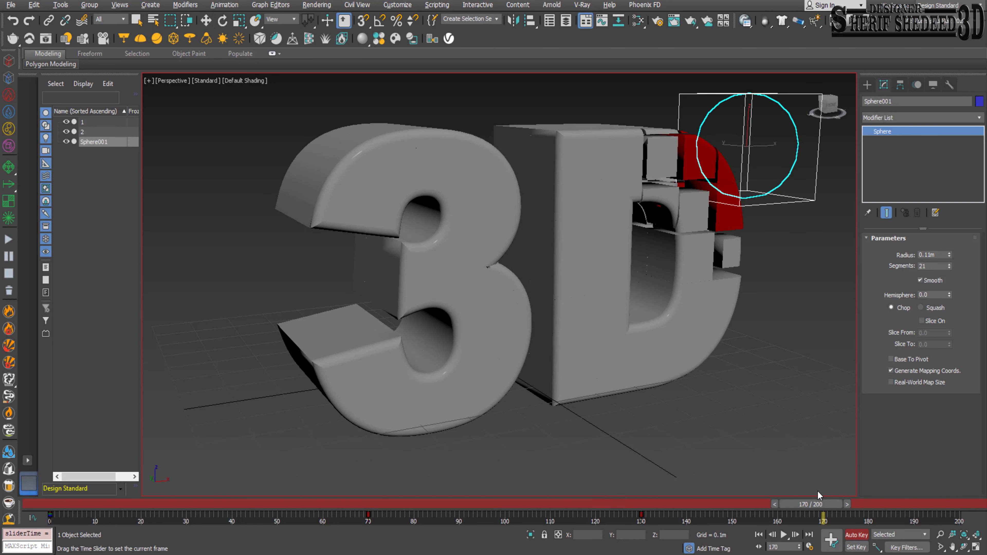
key("w")
mouse_move(770, 144)
left_mouse_down()
mouse_move(455, 166)
mouse_move(314, 207)
left_mouse_up()
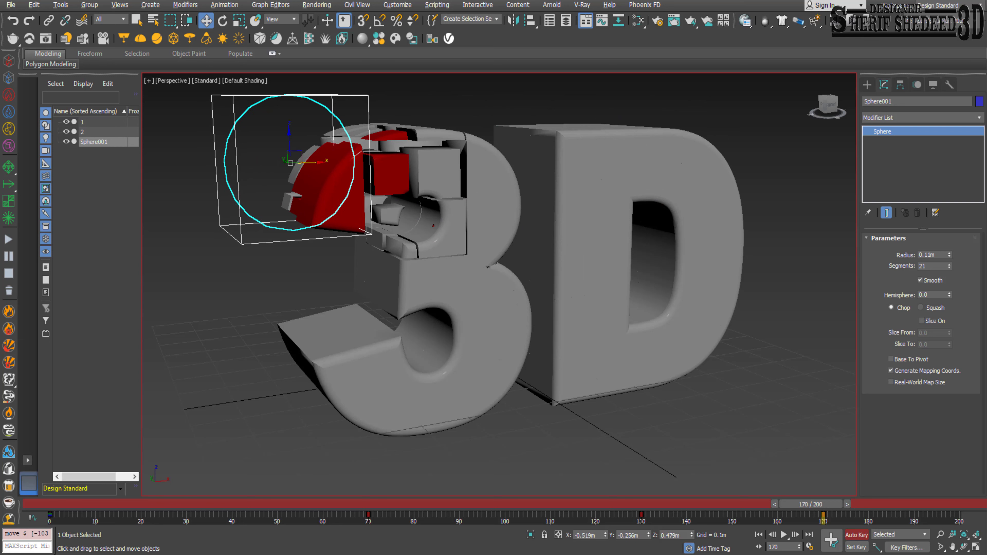
left_click_drag(810, 505, 947, 504)
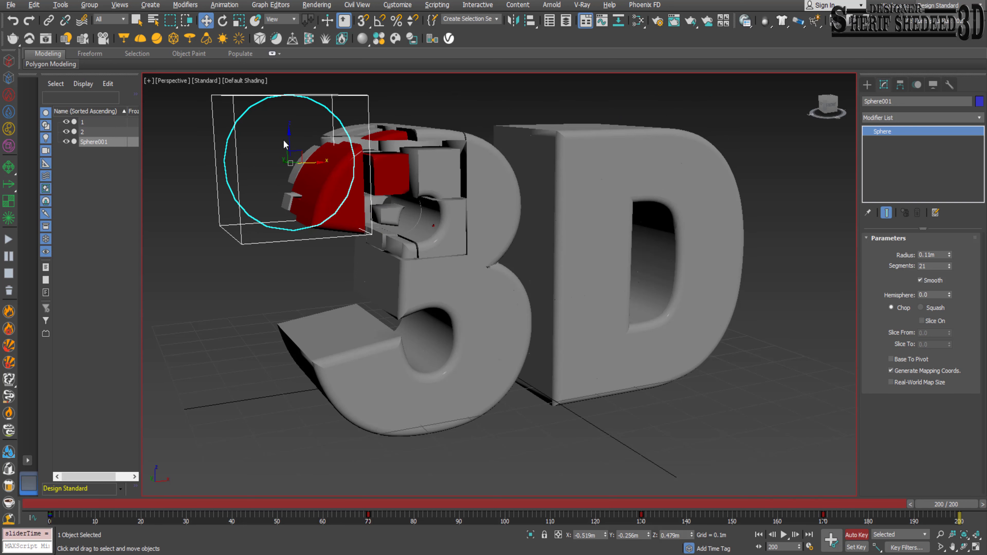
mouse_move(291, 140)
left_mouse_down()
mouse_move(272, 366)
mouse_move(304, 505)
left_mouse_up()
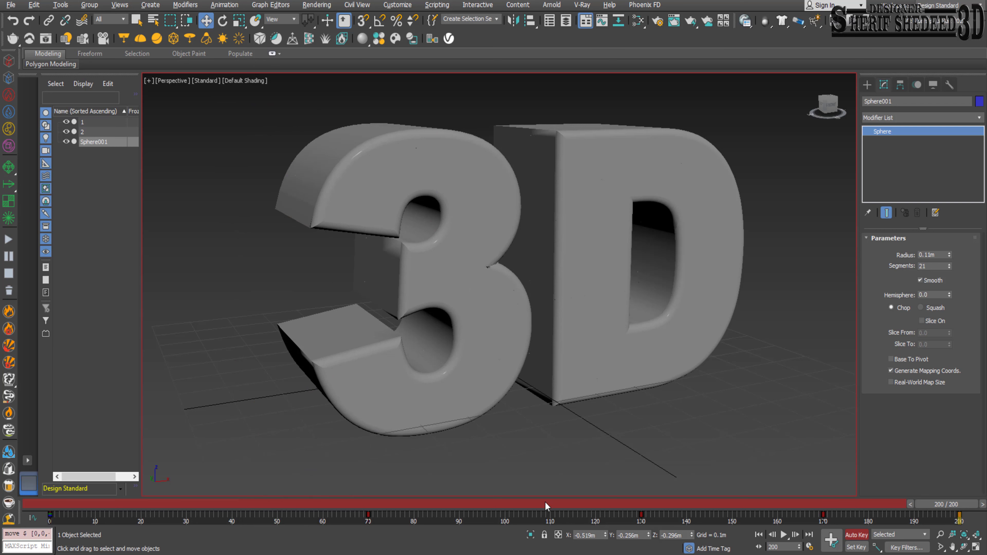
- Play the animation from frame 0, stop it, and turn off Auto Key
left_click(760, 536)
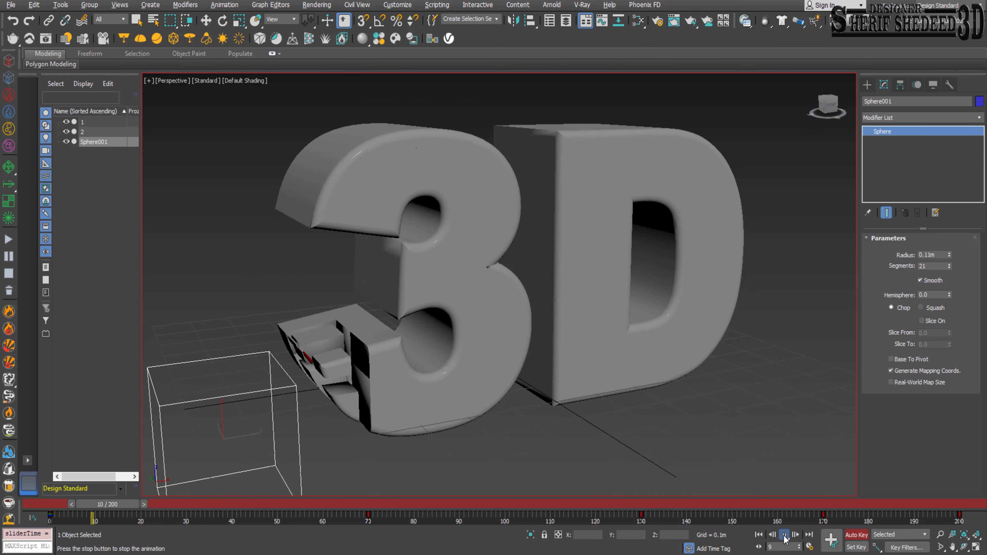
left_click(759, 535)
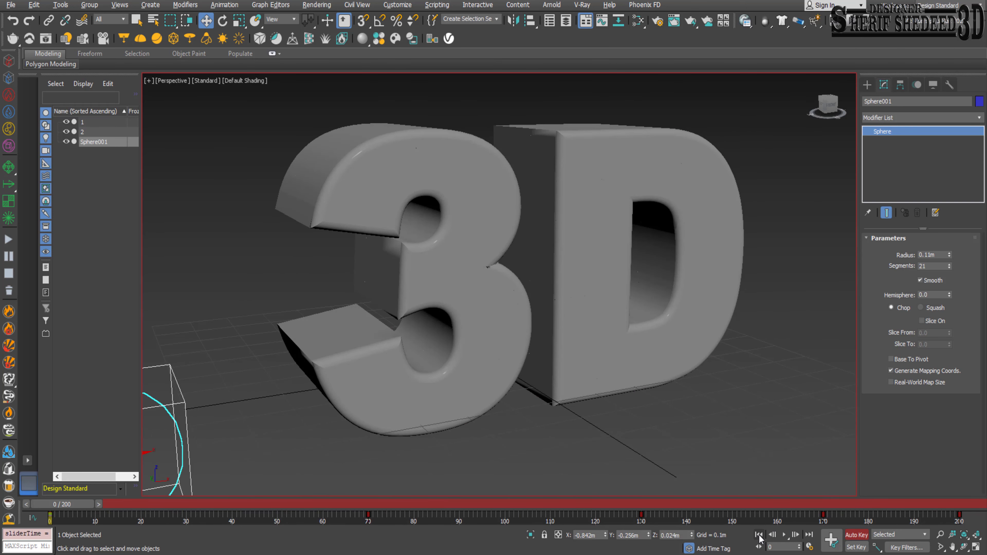
left_click(856, 535)
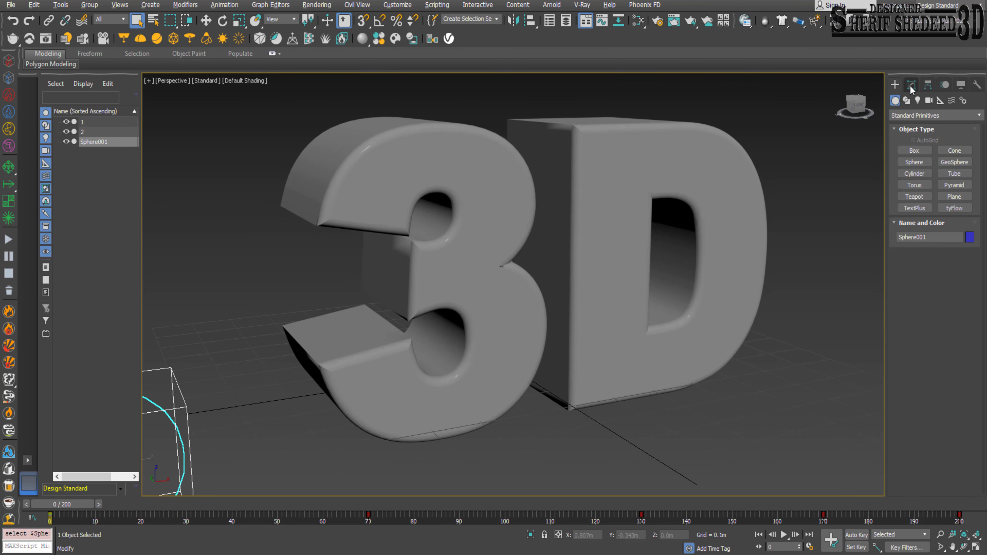
- Return to standard primitives and switch to the four-viewport layout
left_click(910, 87)
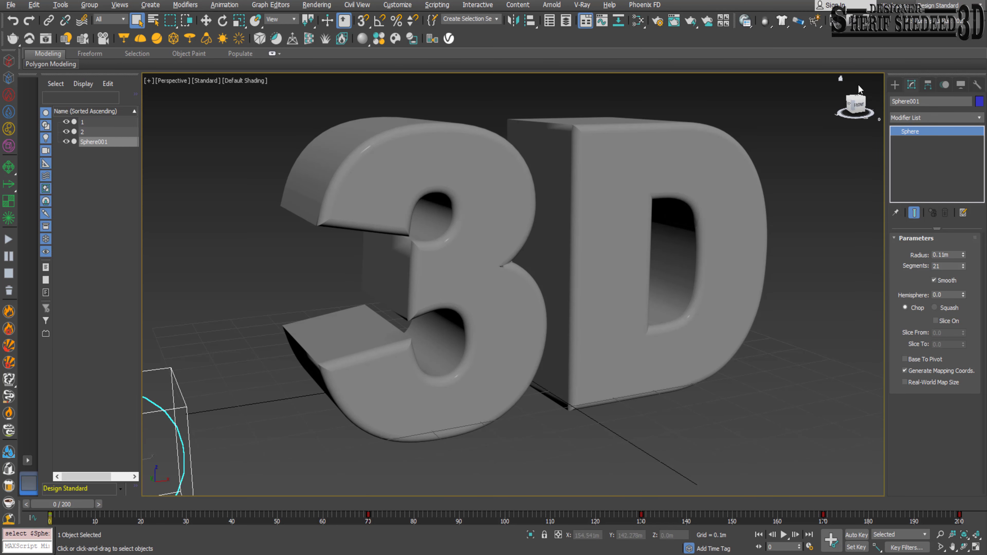
left_click(895, 84)
left_click(975, 548)
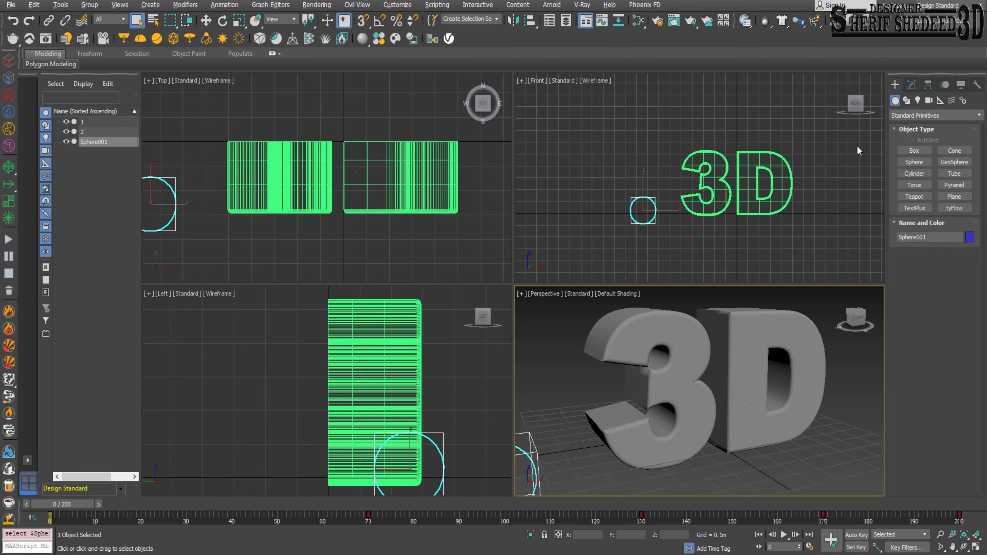
- Draw a large plane, Plane001, underneath the 3D text
left_click(954, 196)
scroll(241, 182, "down", 3)
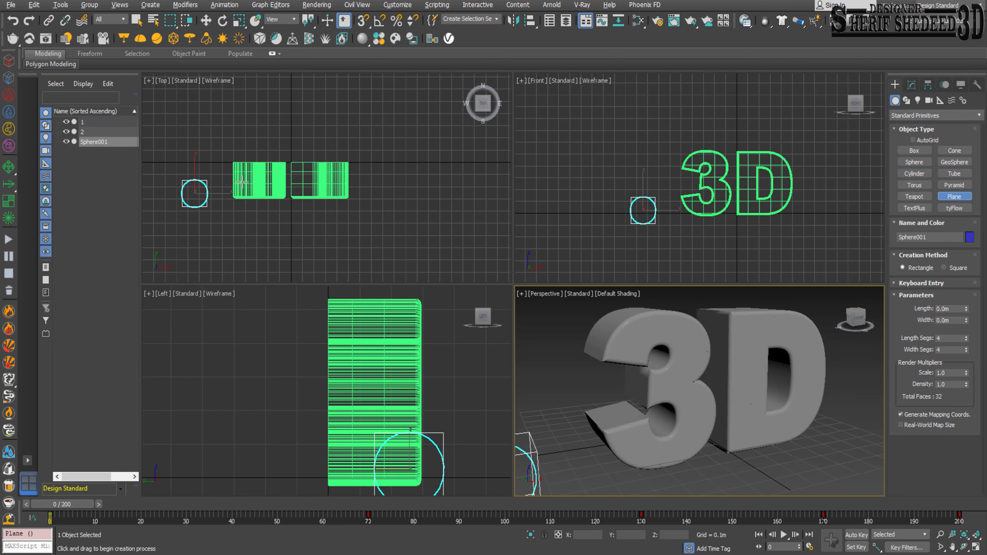
scroll(241, 182, "down", 3)
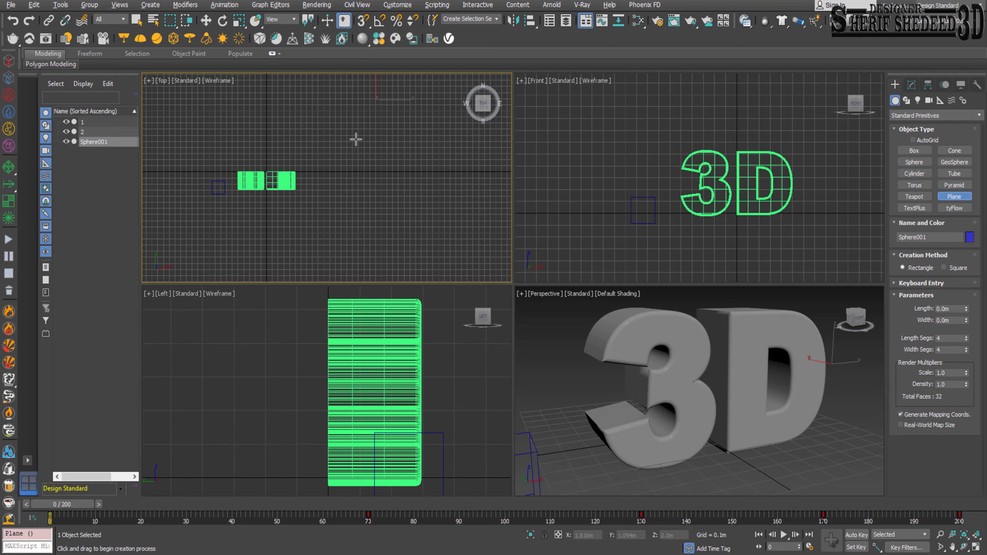
left_click_drag(376, 99, 143, 250)
scroll(174, 187, "up", 1)
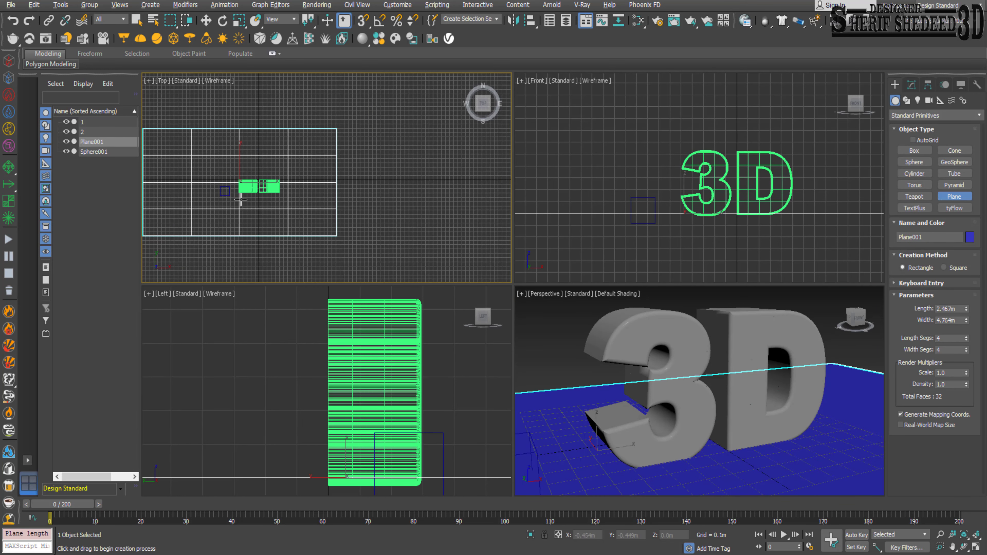
scroll(212, 177, "down", 4)
scroll(174, 193, "up", 4)
right_click(282, 162)
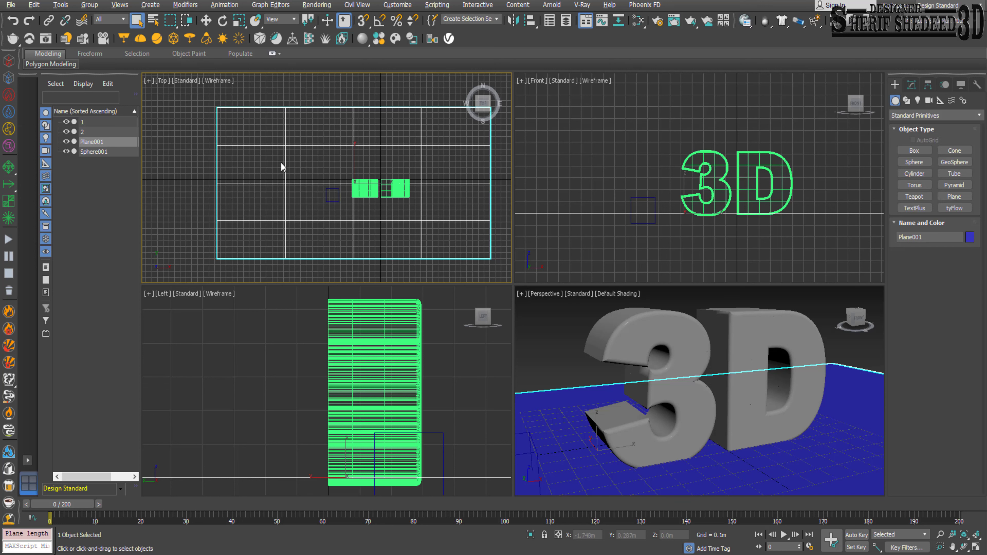
right_click(301, 178)
- Centre Plane001 under the letters and lower it to Z −0.025m
left_click(312, 182)
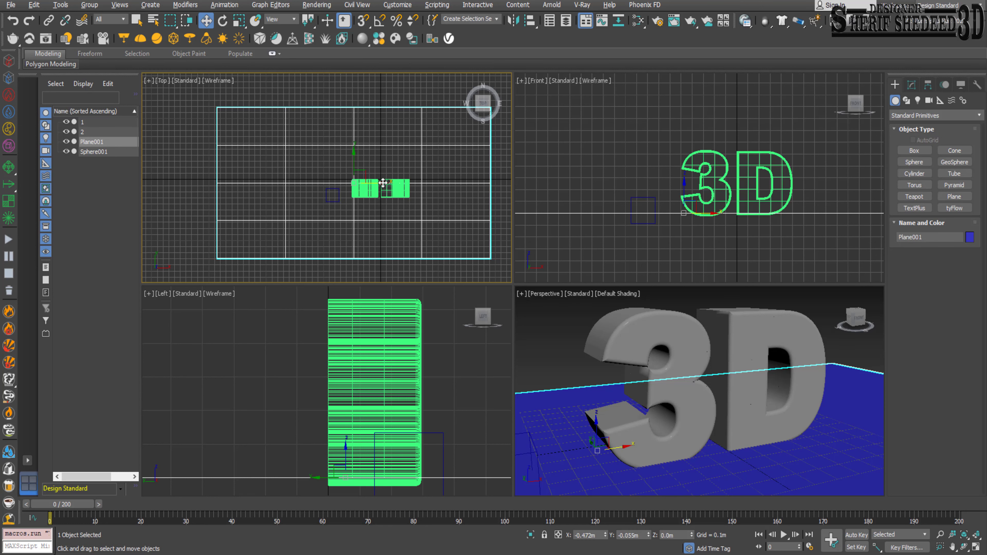
left_click_drag(382, 183, 396, 182)
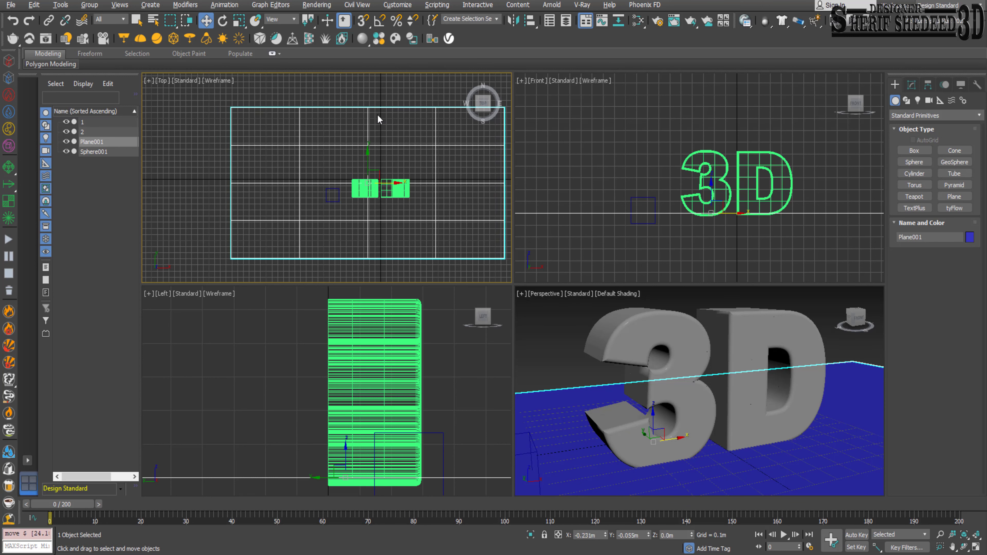
right_click(560, 414)
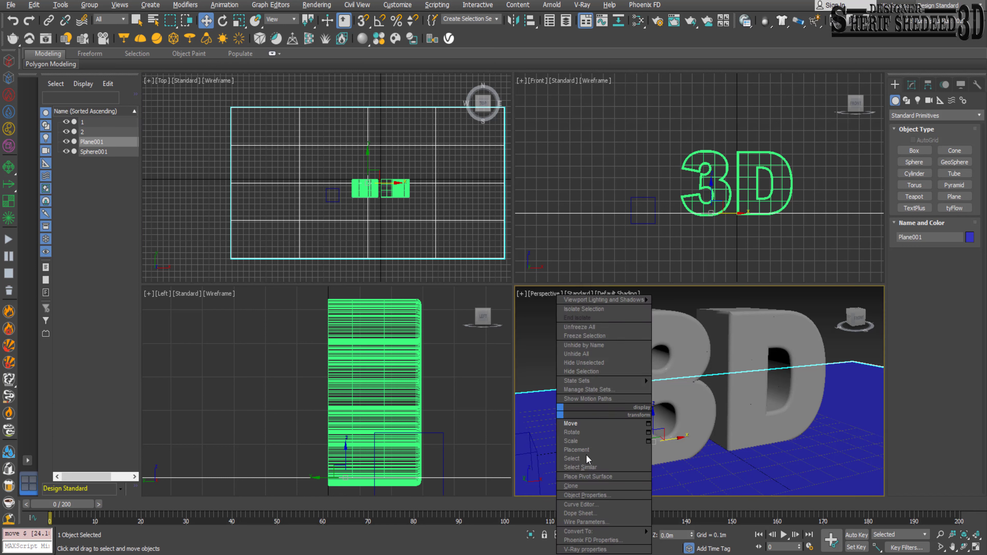
scroll(722, 216, "up", 5)
scroll(700, 210, "up", 3)
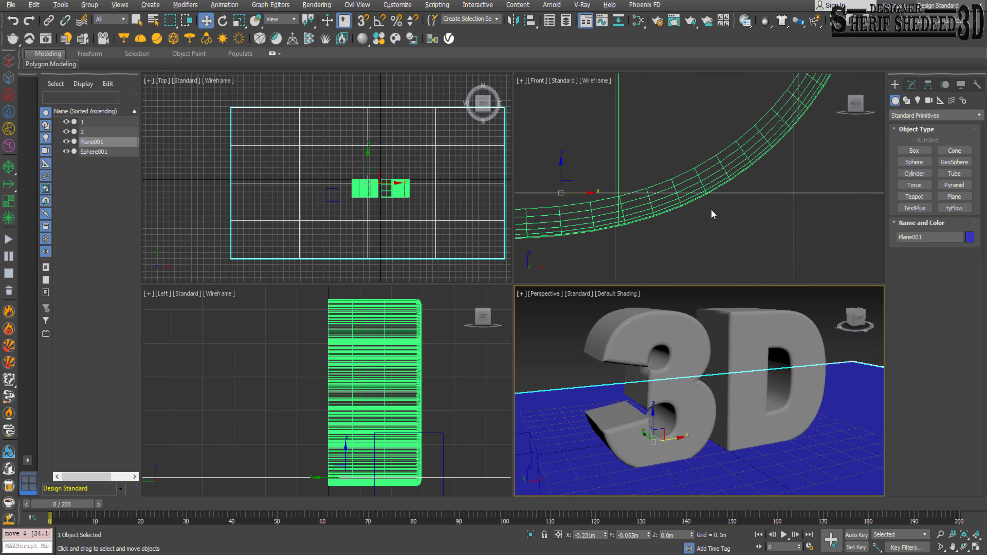
scroll(633, 200, "down", 2)
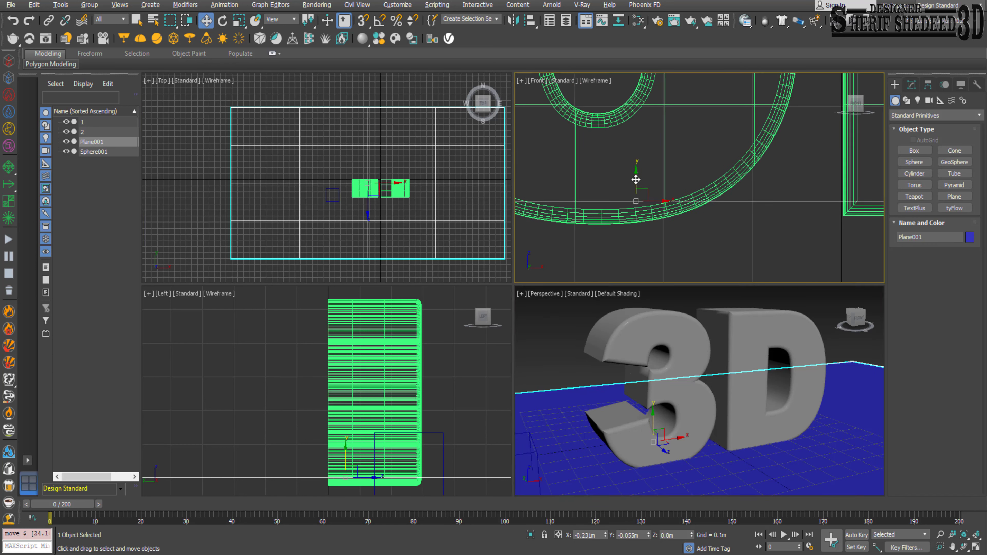
left_click_drag(636, 186, 630, 204)
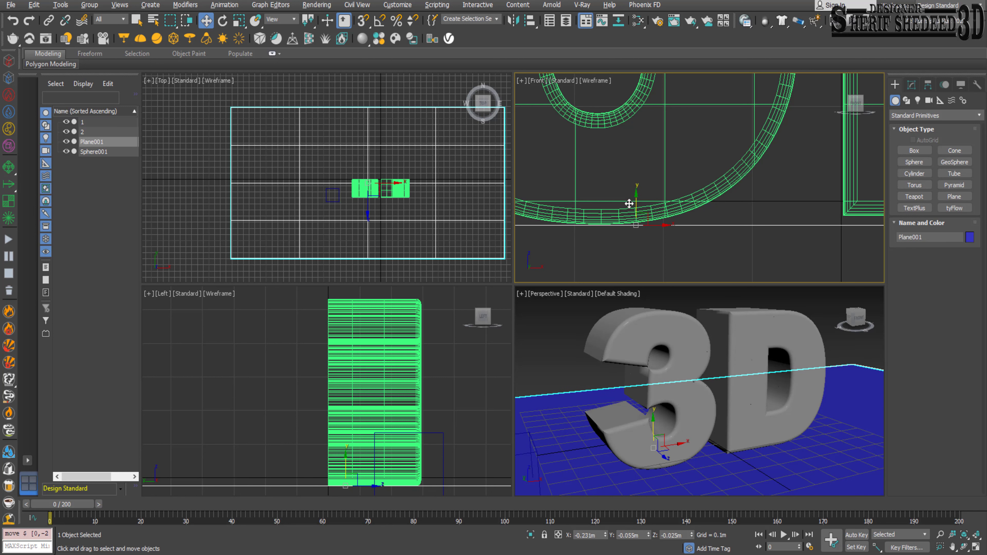
right_click(563, 419)
right_click(661, 421)
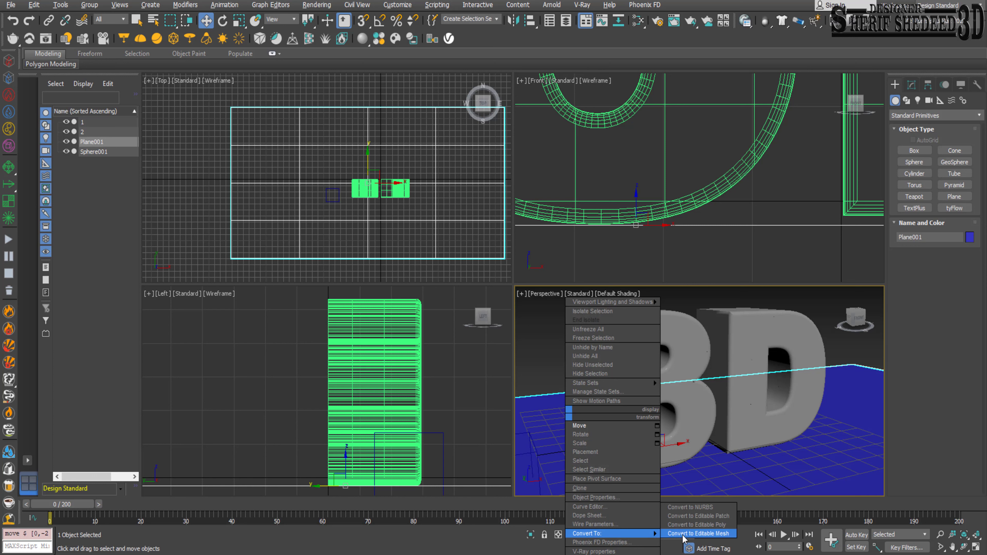
- Convert the plane to Editable Poly and loop-select its back border edge
left_click(696, 531)
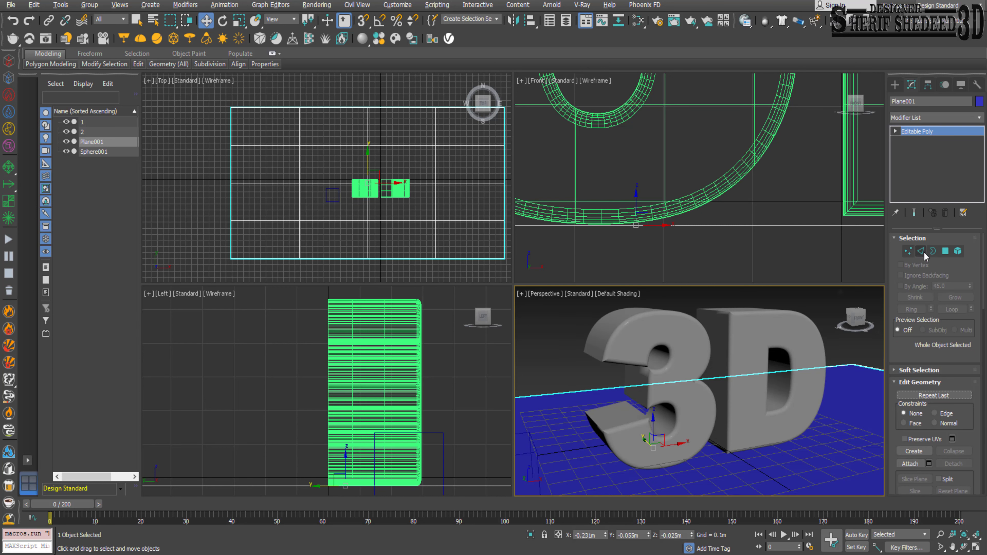
left_click(920, 252)
left_click(563, 392)
left_click(952, 309)
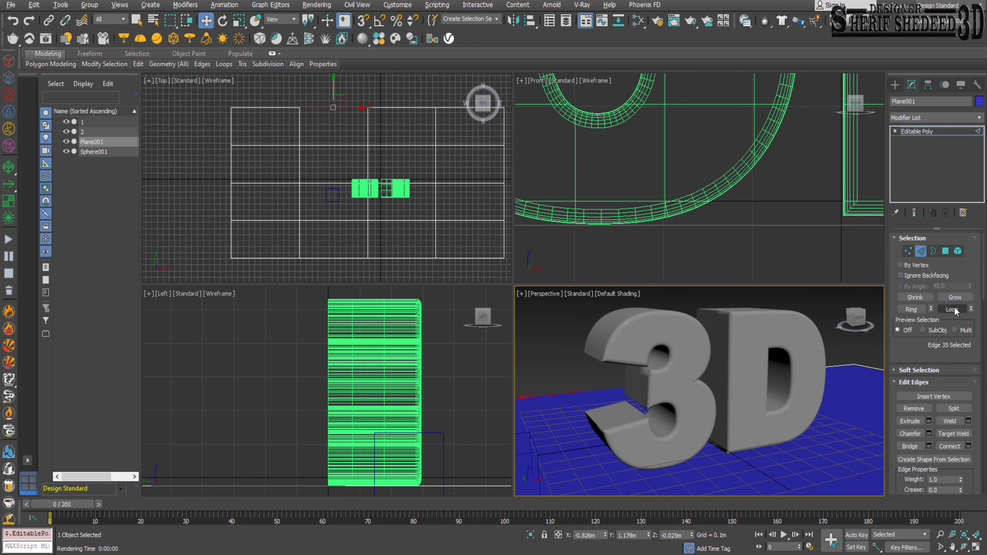
scroll(587, 202, "down", 3)
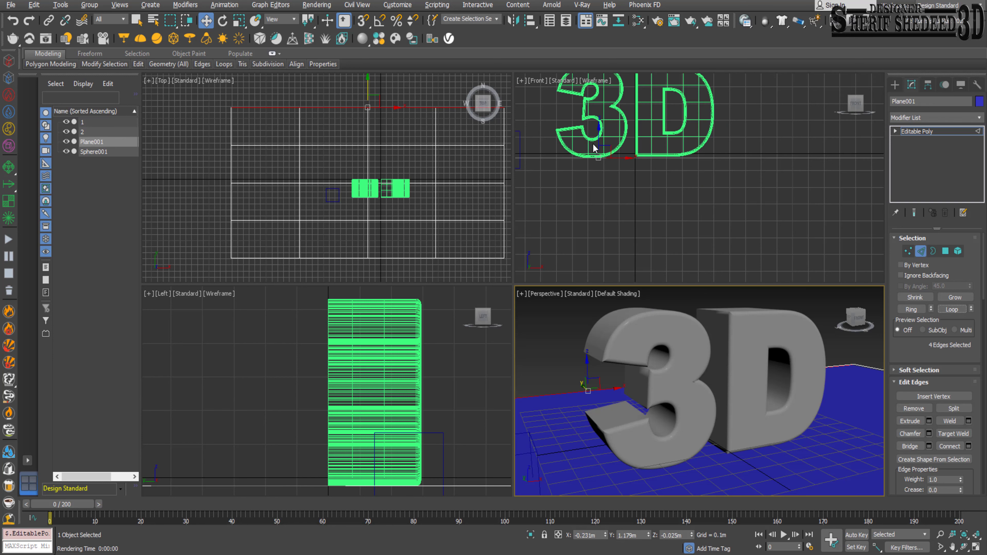
scroll(591, 201, "down", 3)
scroll(615, 198, "down", 2)
scroll(587, 225, "down", 3)
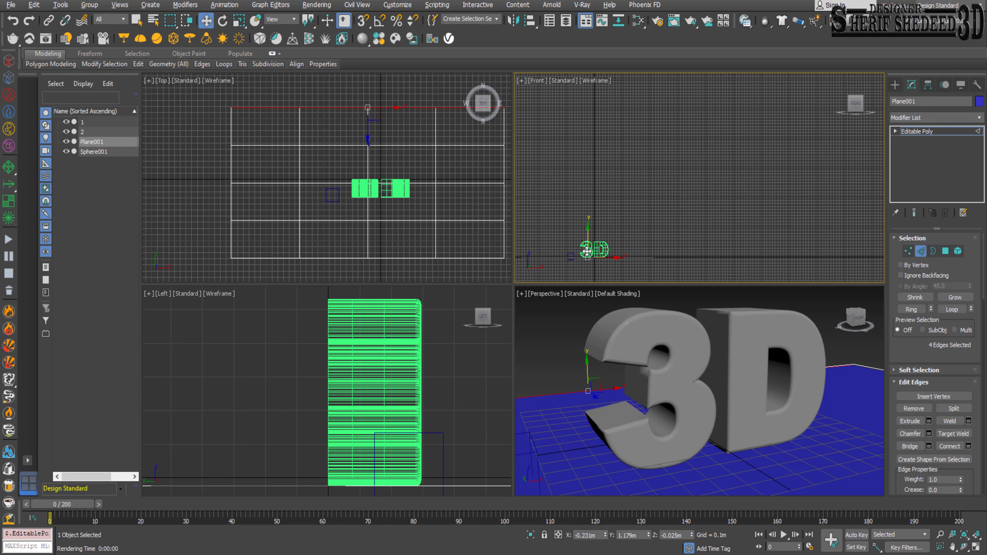
scroll(594, 249, "up", 5)
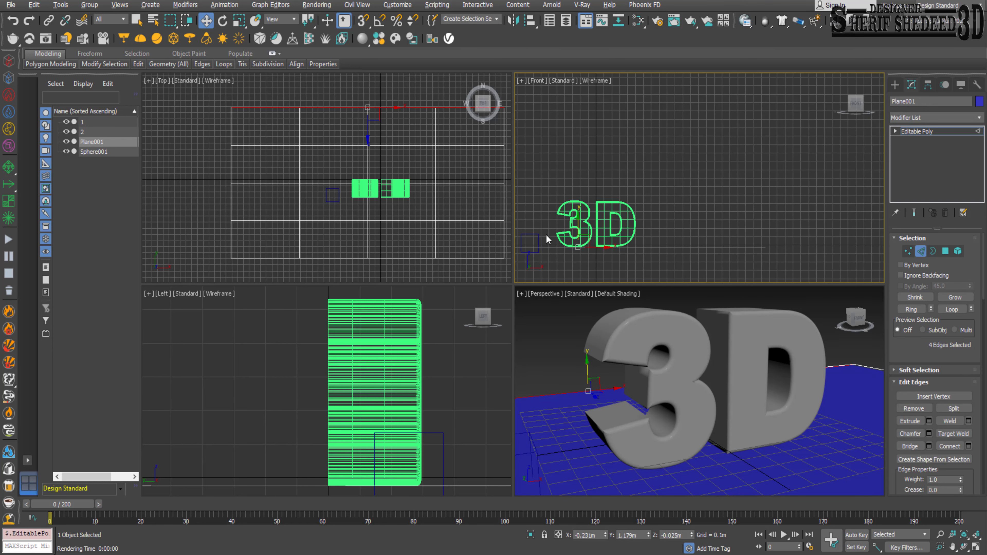
right_click(575, 229)
key("Escape")
scroll(580, 219, "up", 3)
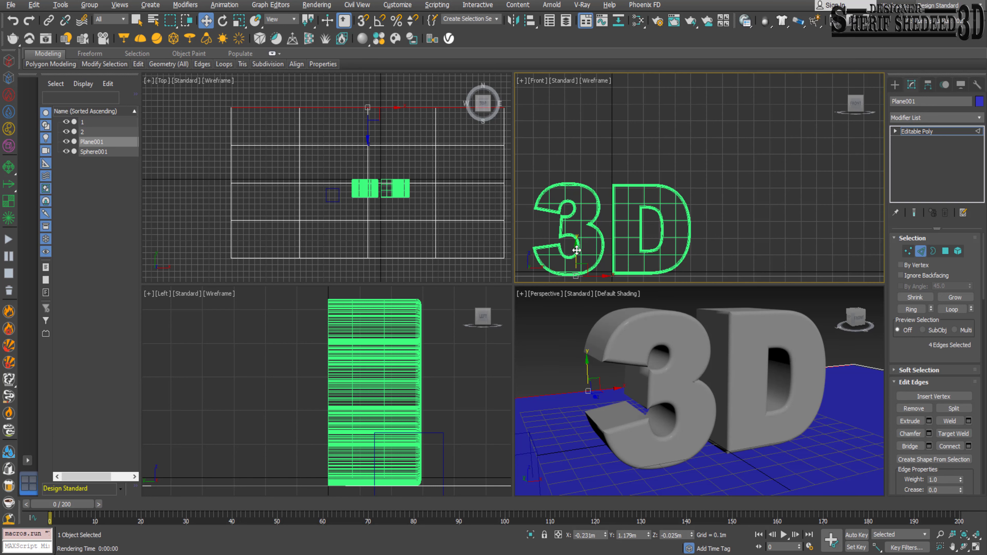
scroll(587, 138, "down", 6)
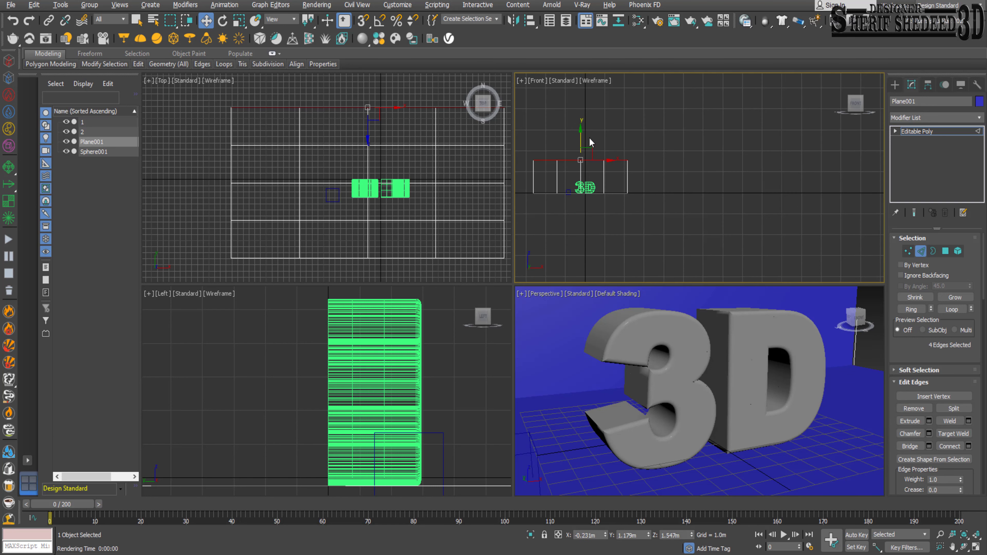
- Lift the back edge up in Z and forward in Y into a wall behind the text
left_click_drag(582, 143, 580, 101)
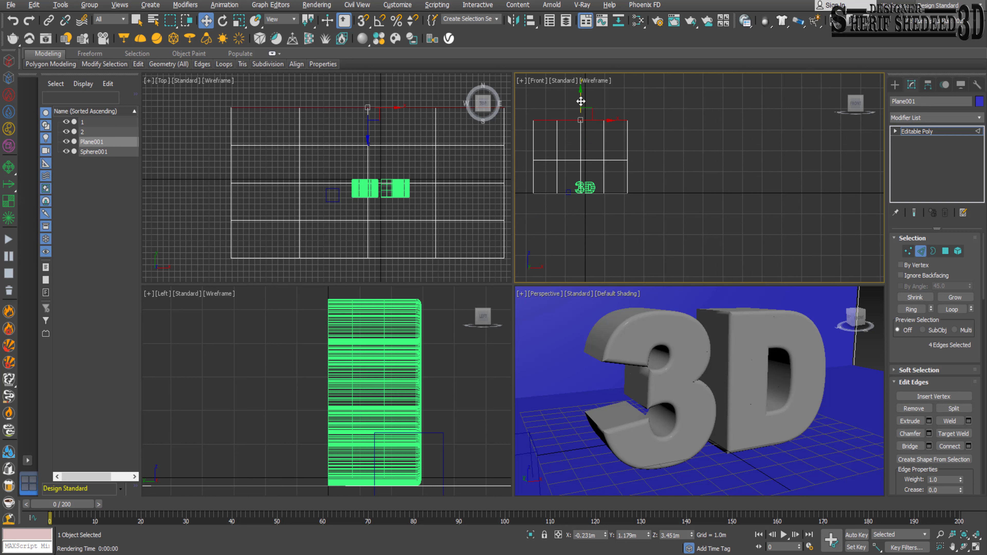
left_click(367, 115)
left_click_drag(372, 93, 361, 186)
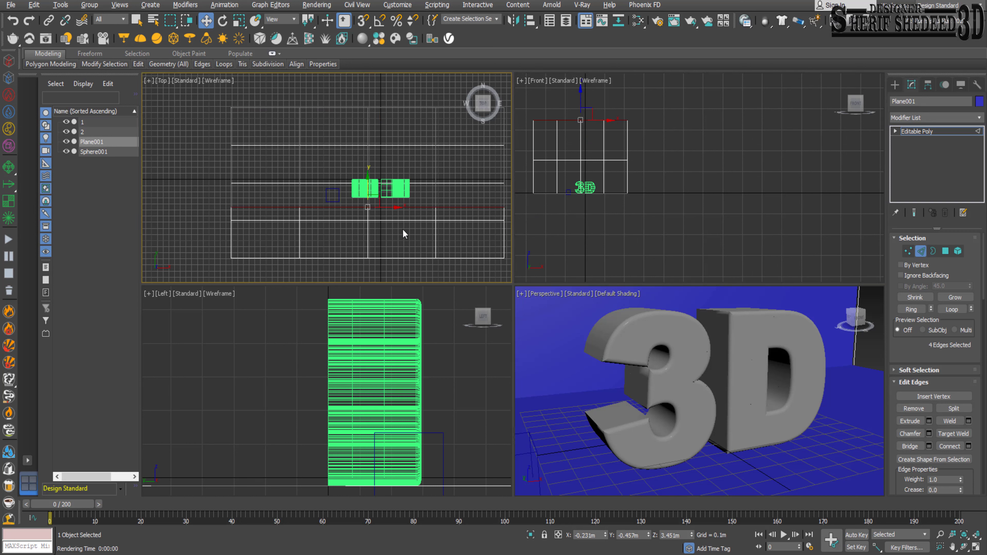
left_click_drag(368, 191, 368, 205)
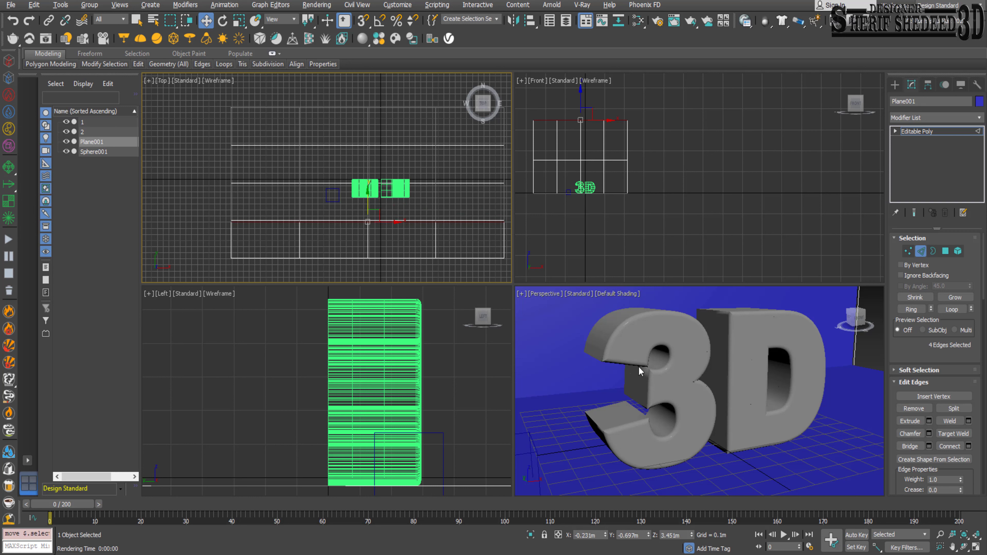
- Loop-select the floor-to-wall bend edges for chamfering
right_click(357, 228)
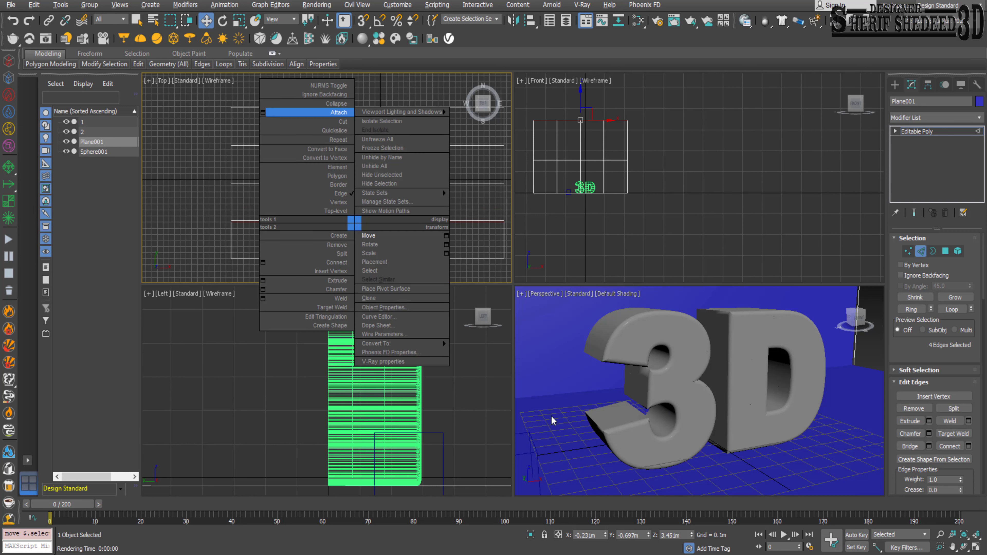
left_click(549, 394)
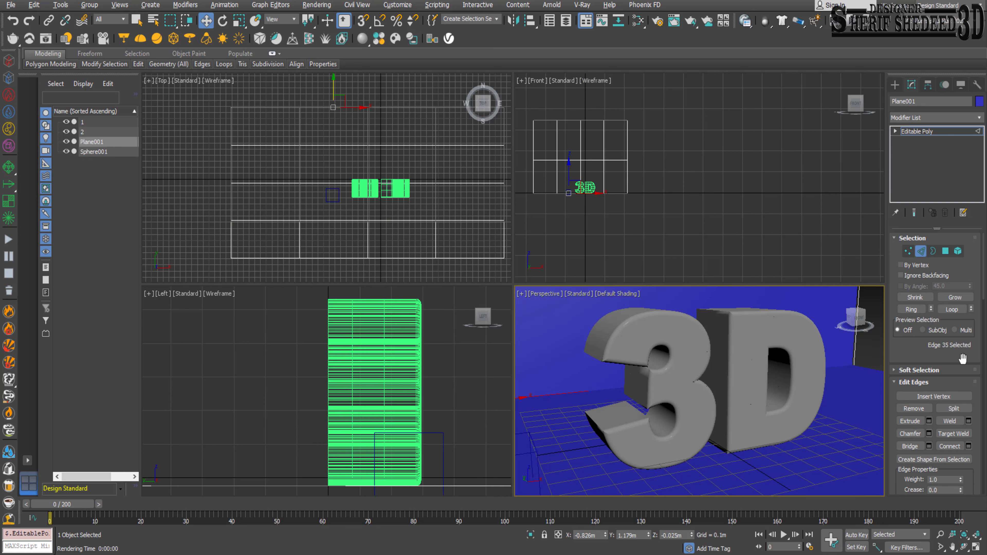
left_click(956, 311)
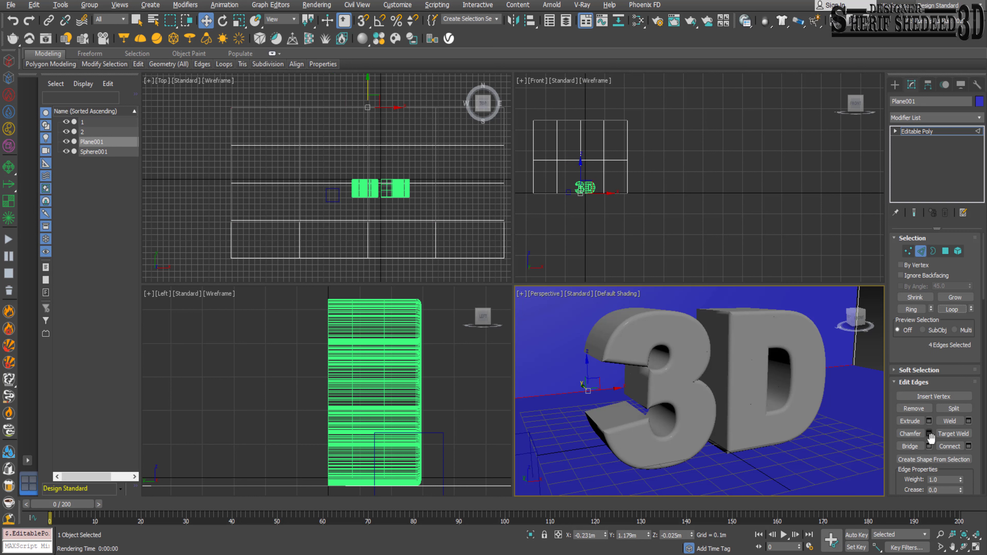
left_click(929, 433)
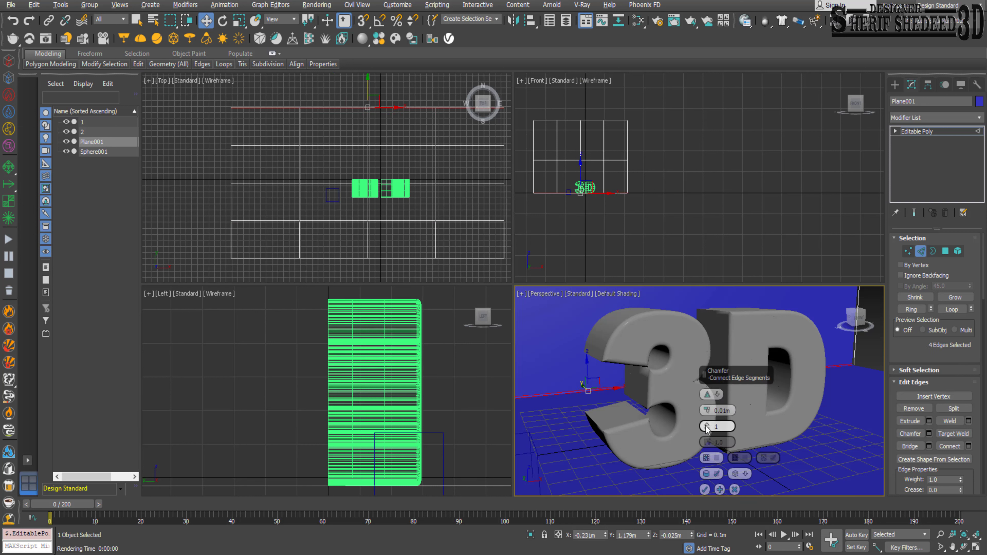
- Chamfer the bend edges by 0.428m with 26 segments
left_click_drag(707, 411, 704, 311)
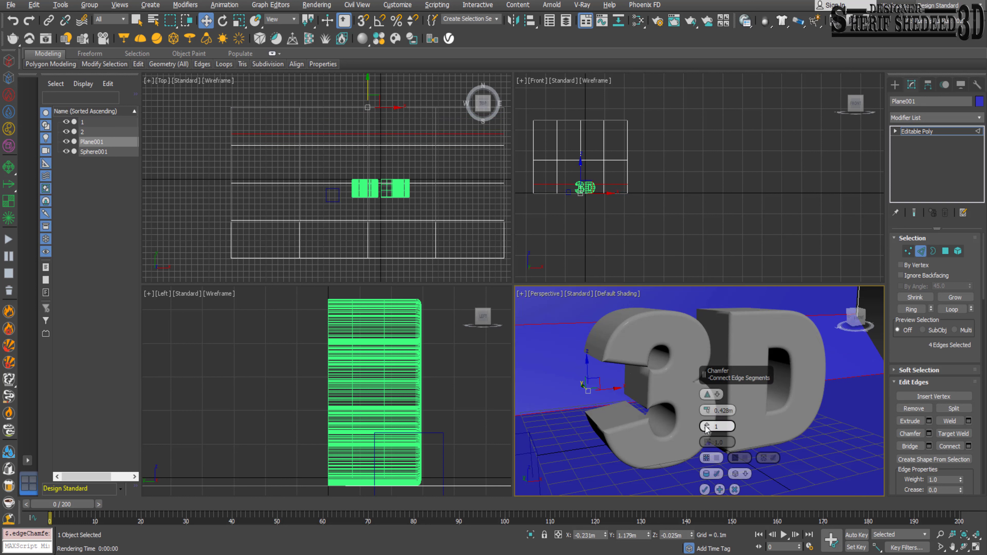
mouse_move(706, 426)
left_mouse_down()
mouse_move(695, 279)
mouse_move(703, 371)
left_mouse_up()
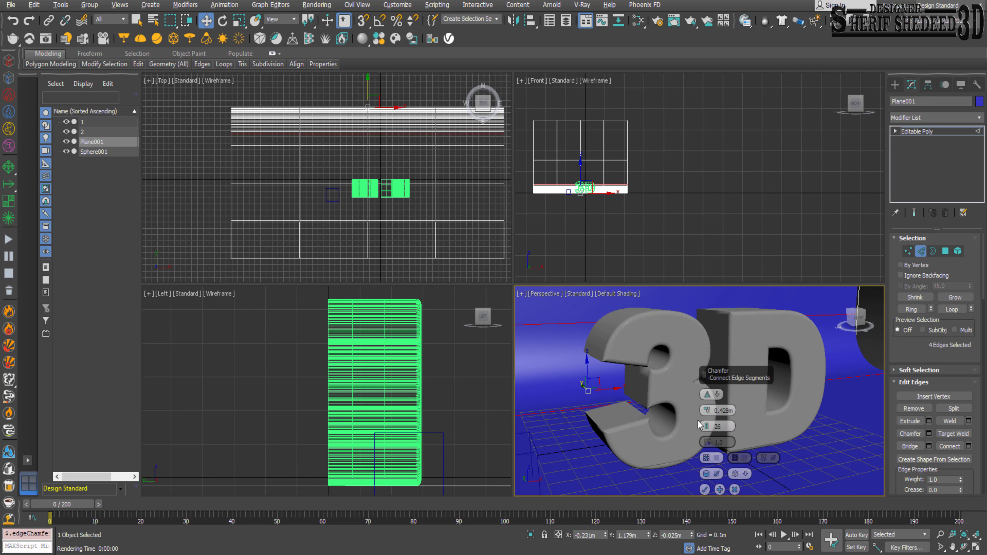
left_click(705, 490)
- Add a TurboSmooth modifier to the whole backdrop and clear the selection
left_click(921, 251)
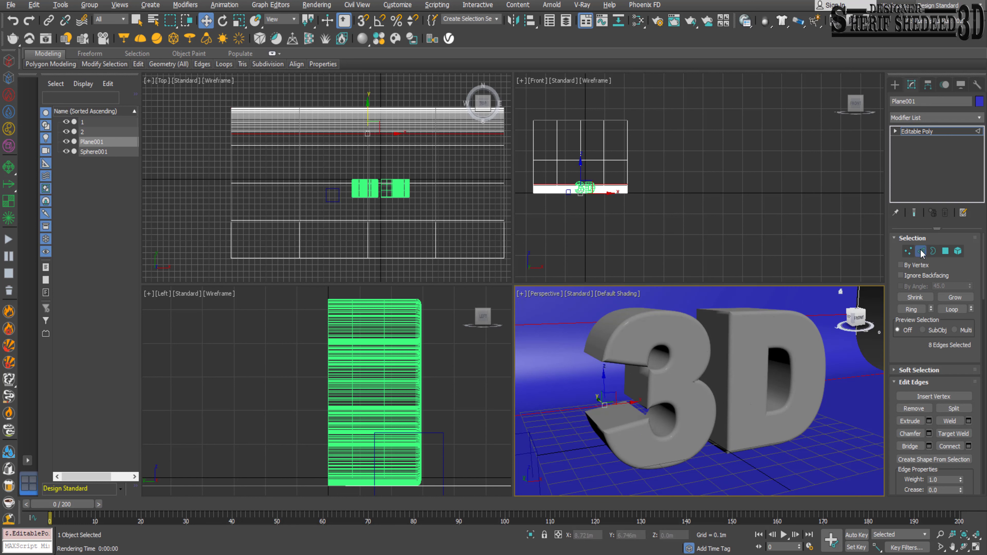
left_click(911, 118)
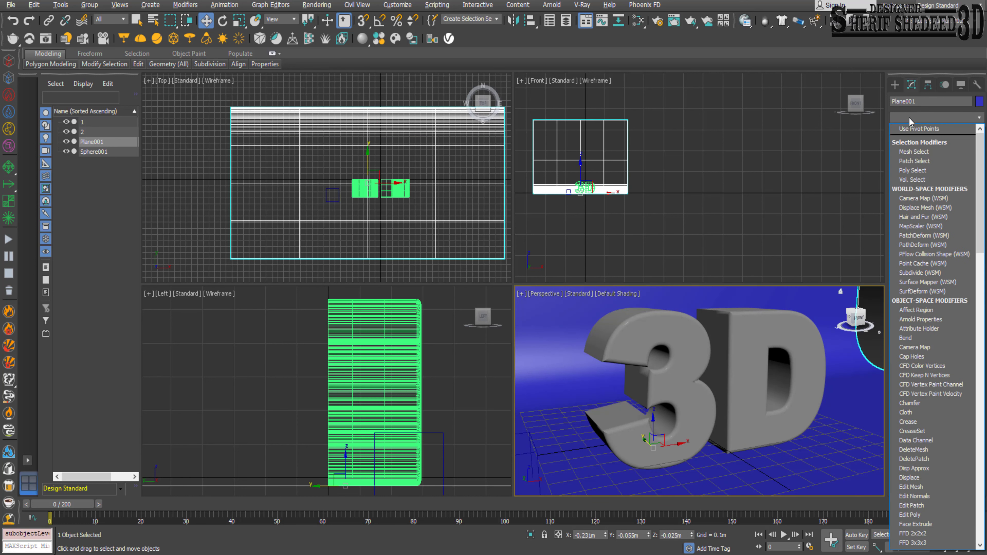
key("t")
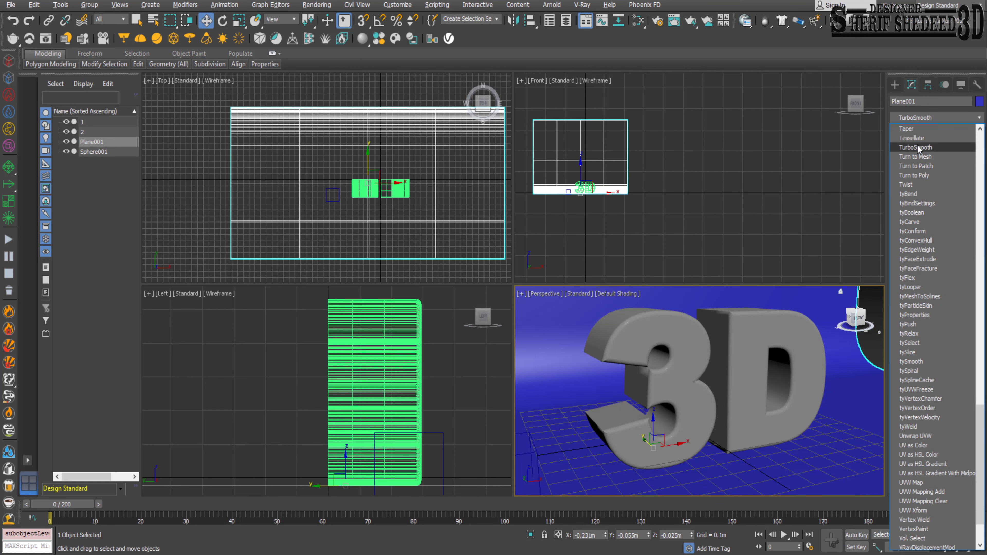
left_click(916, 148)
right_click(586, 450)
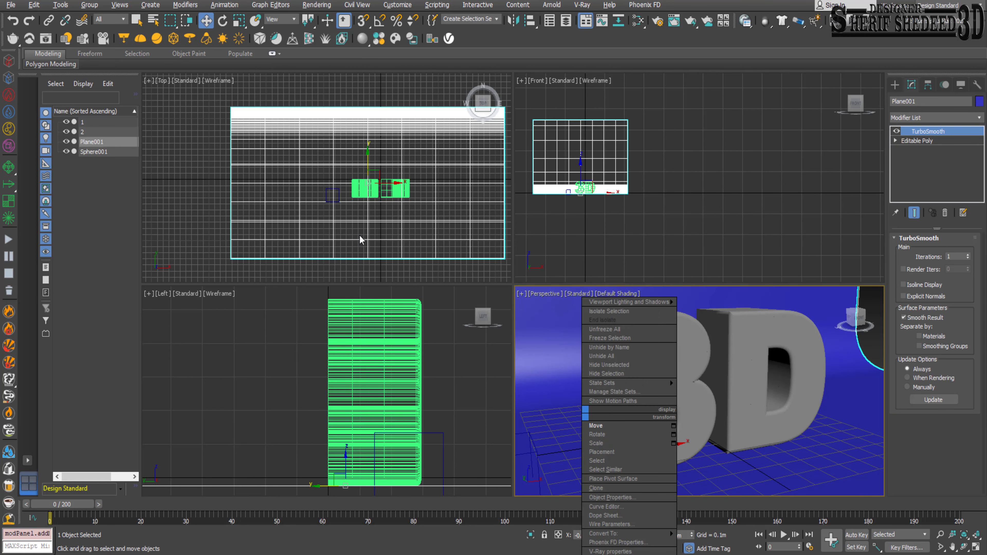
left_click(371, 234)
- Place a VRayPhysicalCam in the Top view aimed at the text and maximize the Perspective view
left_click(894, 85)
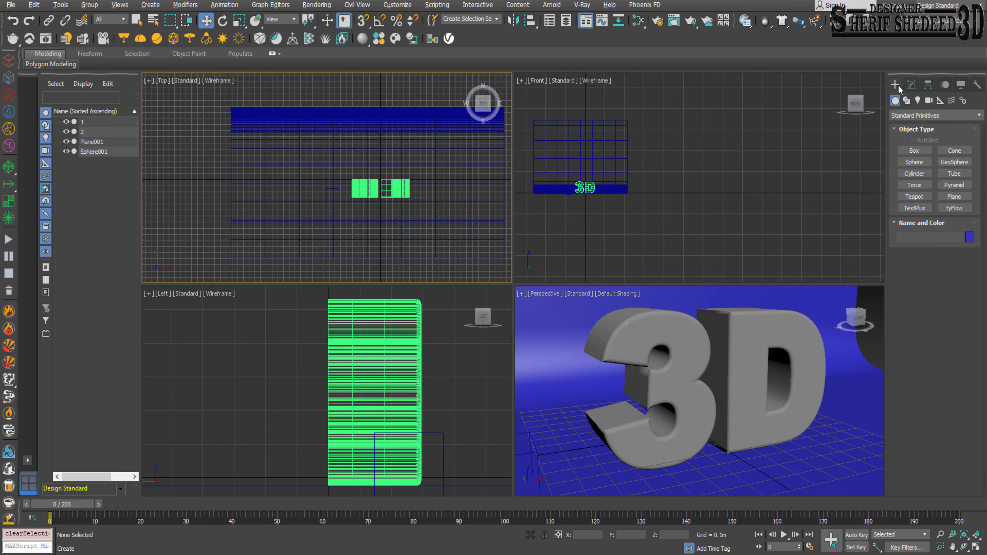
left_click(929, 101)
left_click(954, 150)
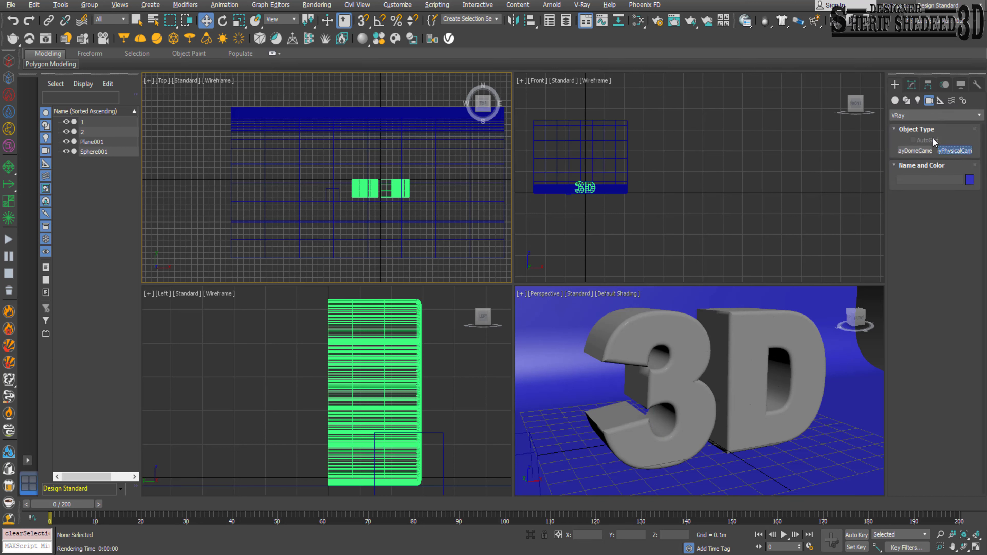
scroll(389, 244, "down", 2)
scroll(389, 245, "up", 5)
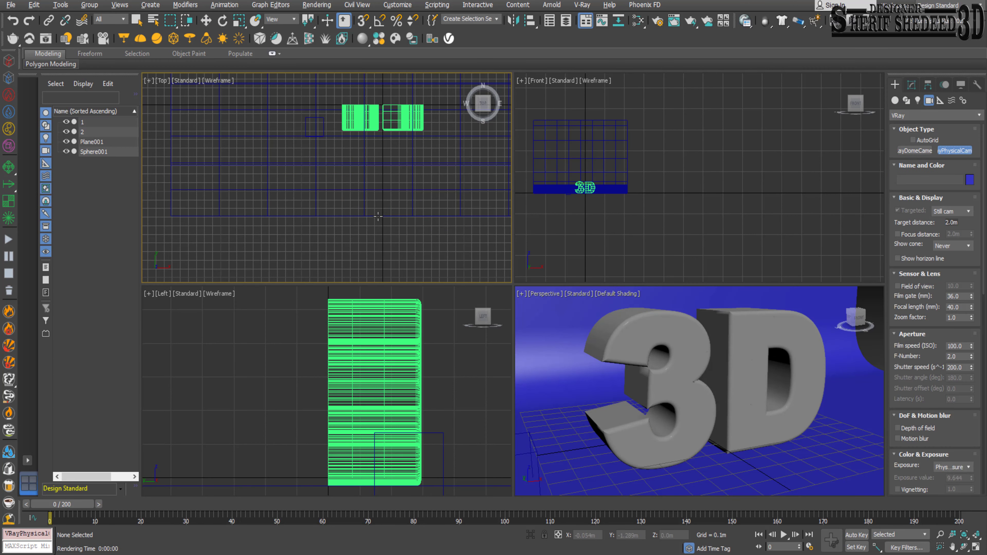
left_click_drag(381, 212, 382, 73)
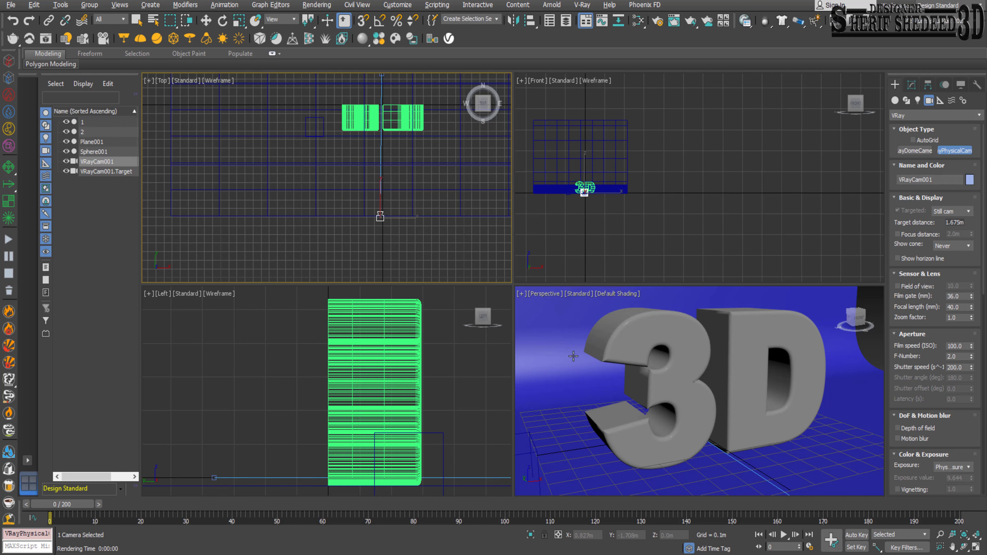
left_click(591, 395)
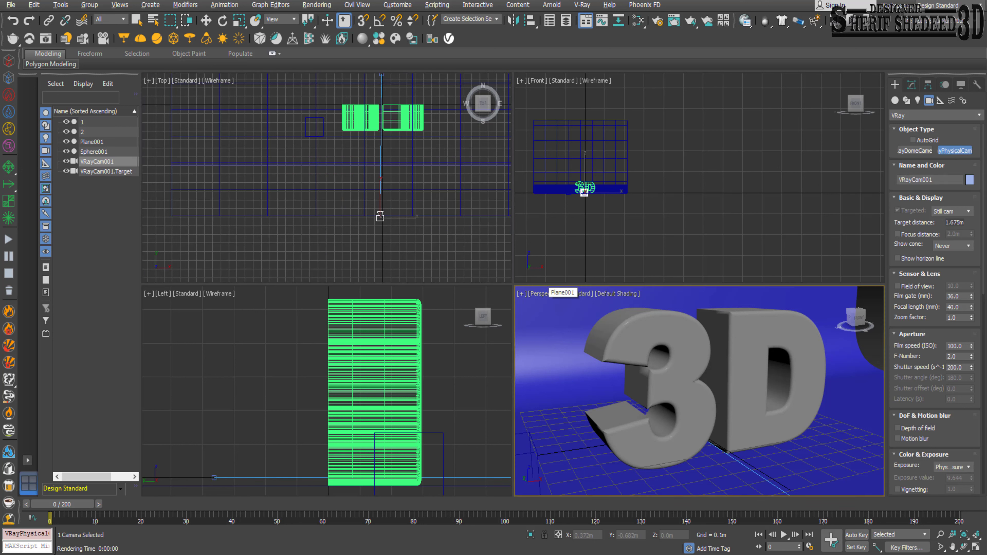
left_click(976, 548)
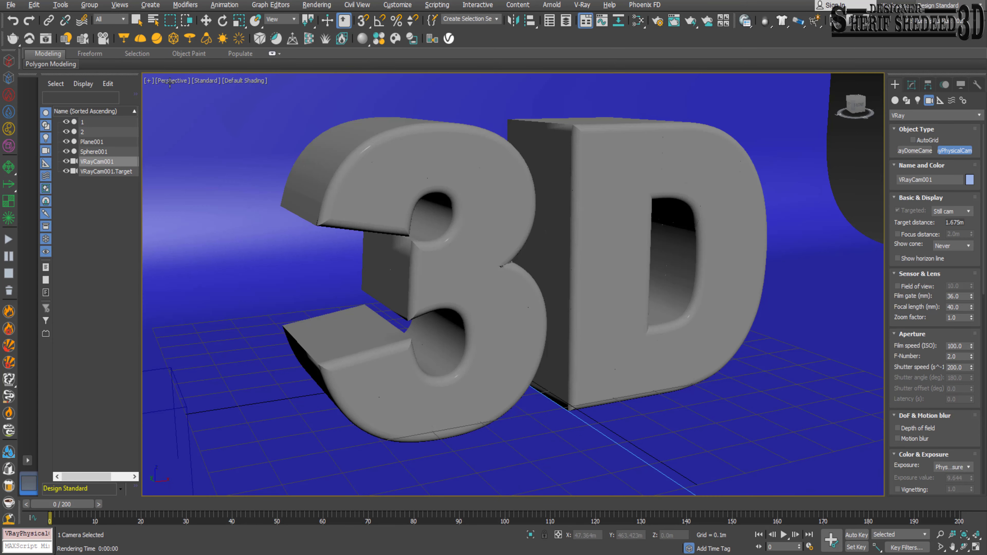
- Look through VRayCam001 and show Safe Frame borders in the viewport
left_click(171, 80)
left_click(348, 93)
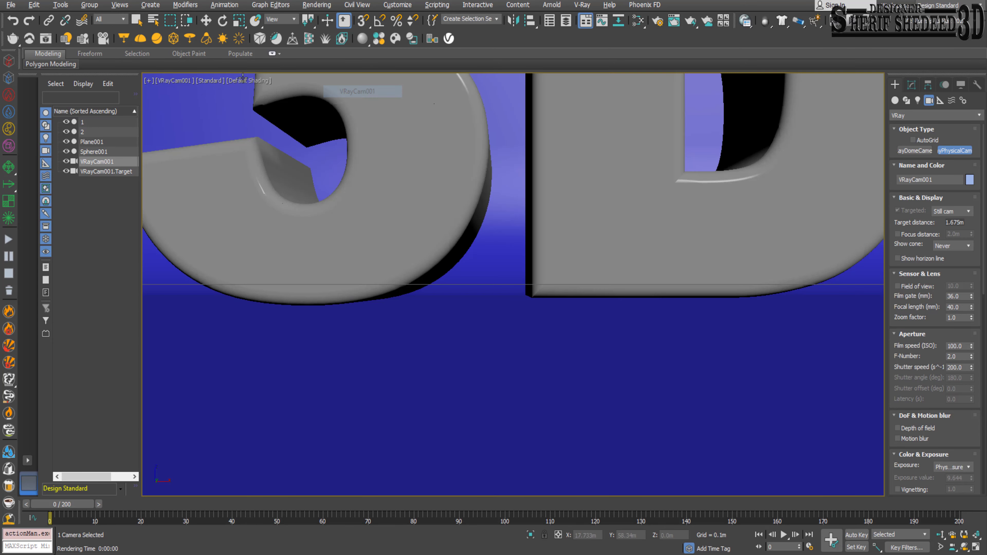
left_click(167, 80)
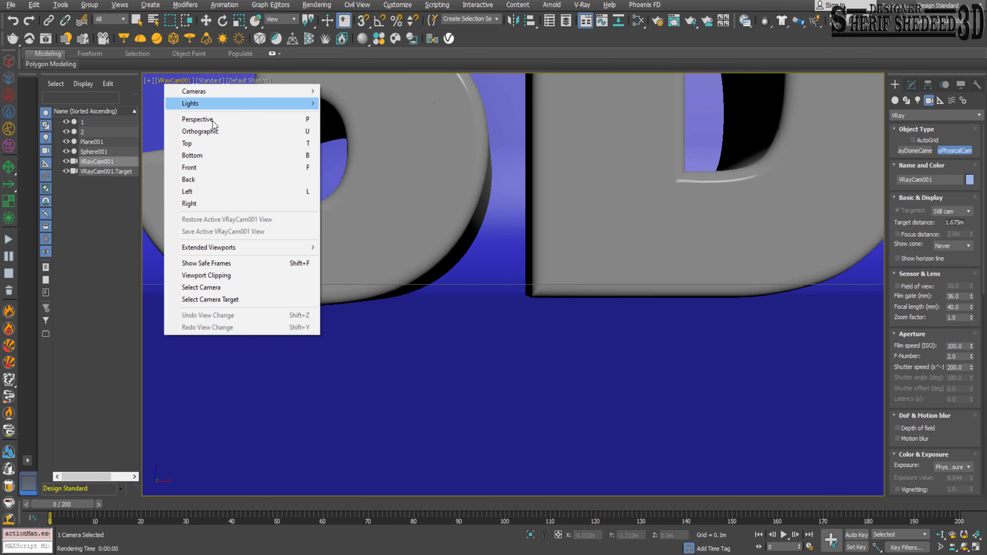
left_click(282, 264)
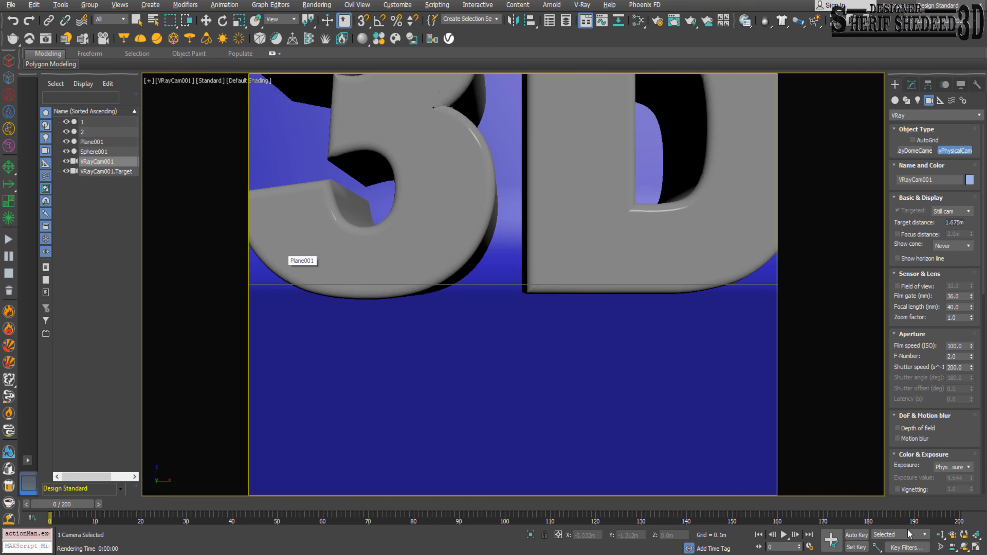
- In Render Setup's Common tab, set output 1920 × 1080 and lock the 1.778 aspect
left_click(655, 22)
left_click(308, 178)
type("1920")
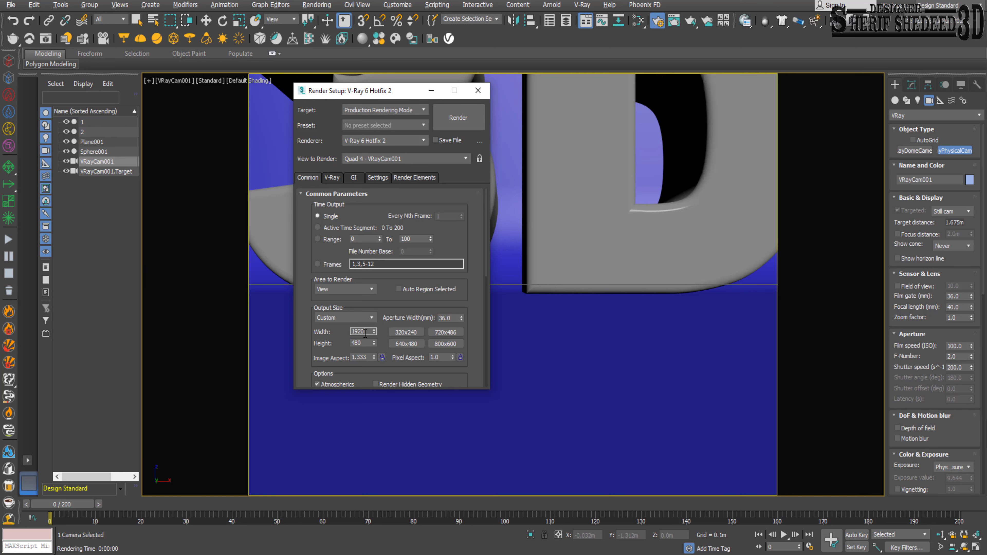
key("Return")
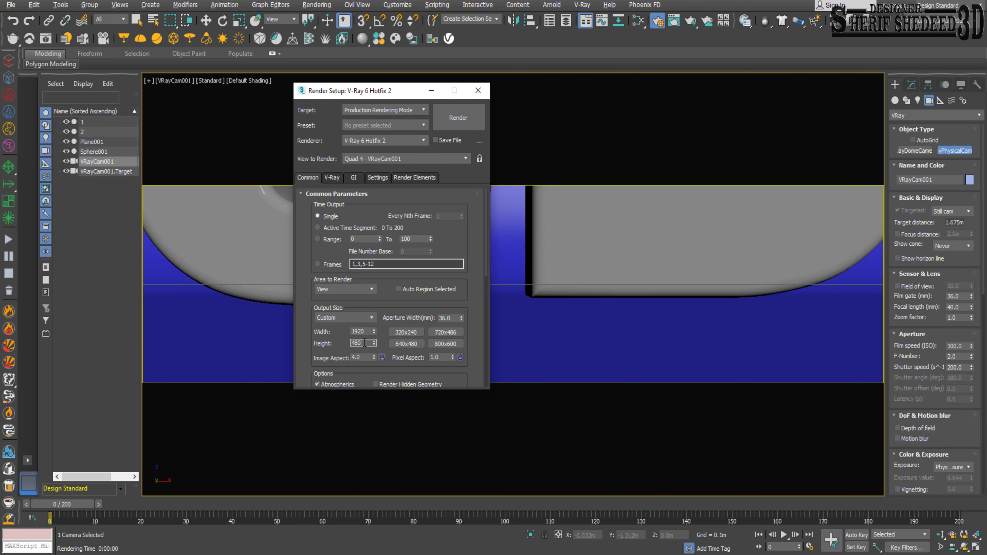
type("108")
key("Return")
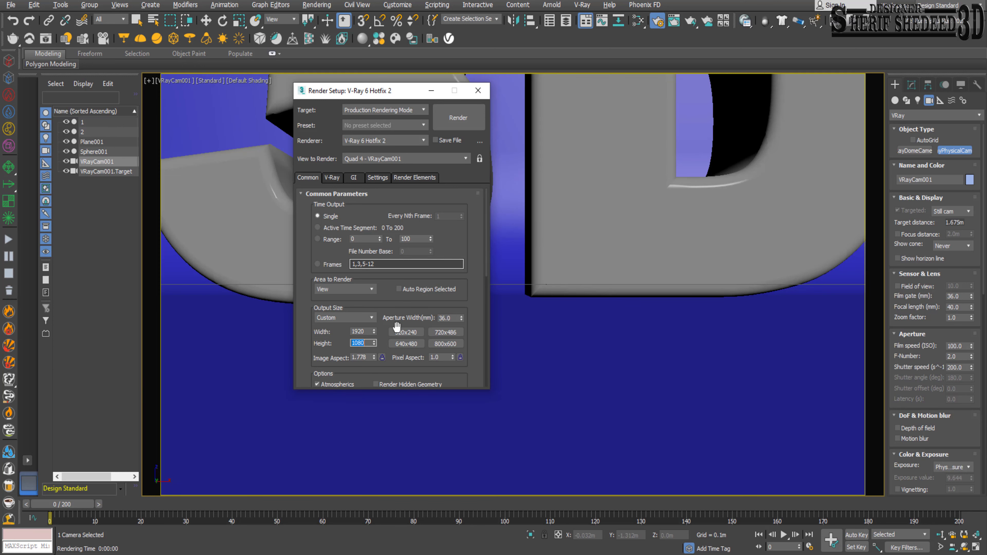
left_click(382, 357)
- Walk and truck VRayCam001 back so the whole 3D text sits lower in frame
left_click(478, 90)
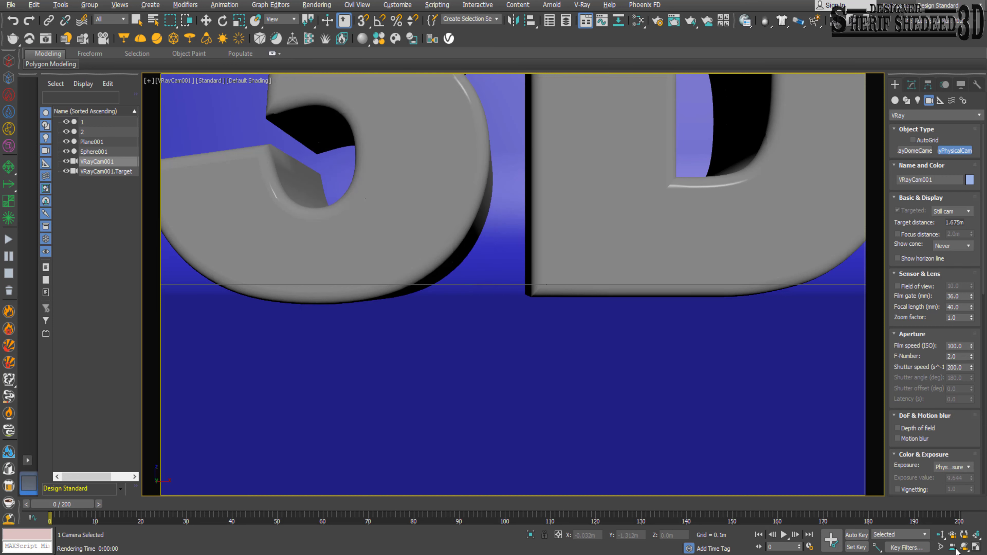
left_click(953, 548)
left_click_drag(953, 550, 952, 533)
key("Down")
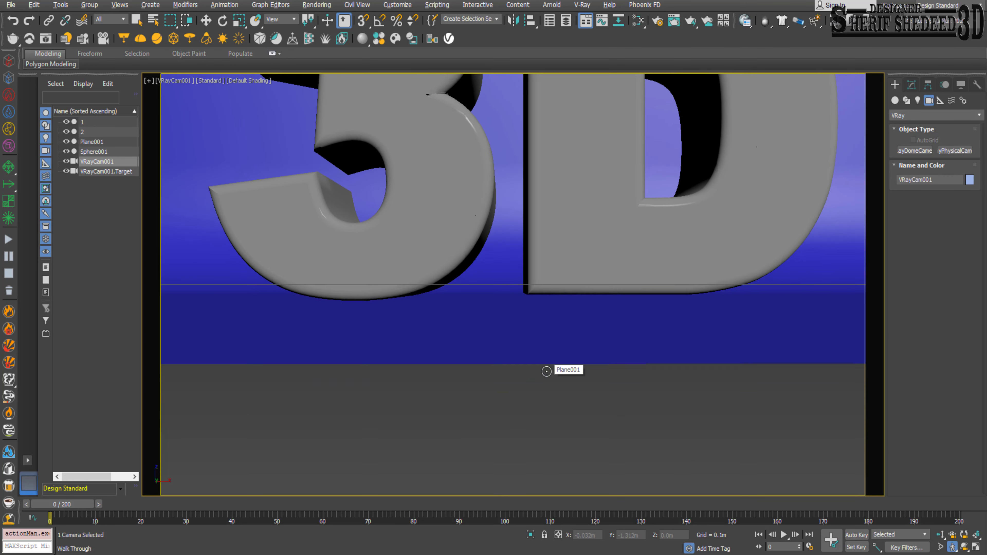
middle_click_drag(546, 371, 517, 310)
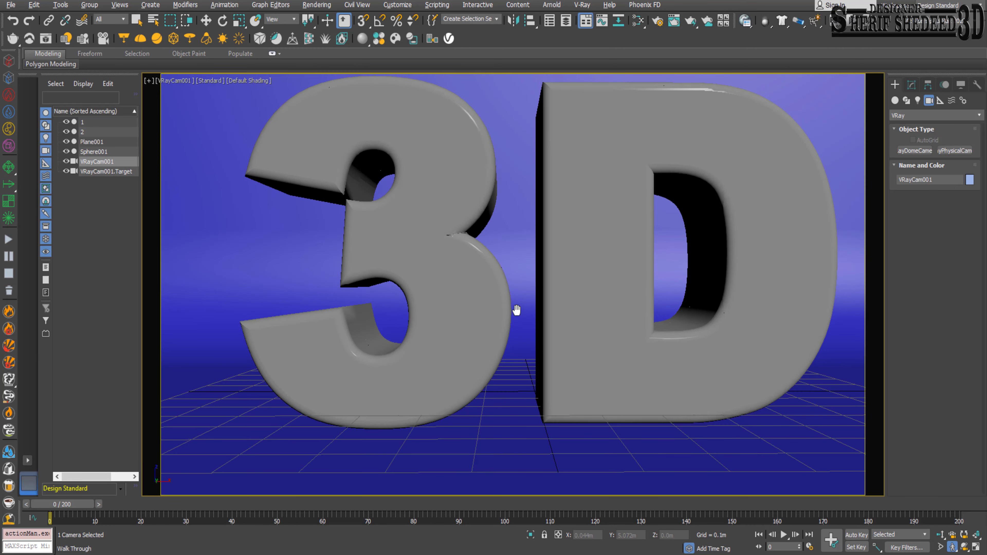
middle_click_drag(490, 231, 490, 243)
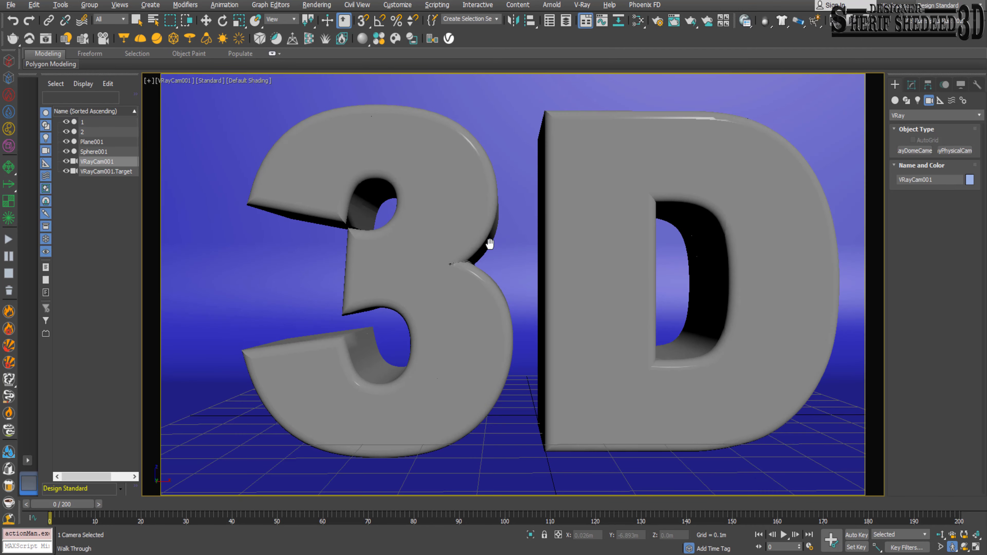
- Orbit the camera to look down at the letters, back it up, and scrub to frame 45
left_click(965, 546)
left_click_drag(498, 355, 511, 384)
left_click(953, 547)
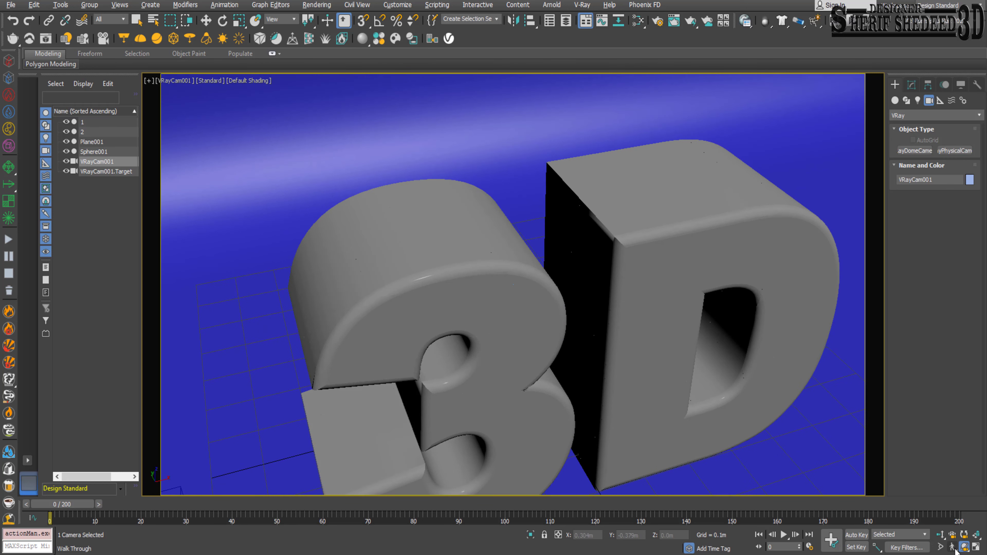
left_click_drag(954, 549, 953, 512)
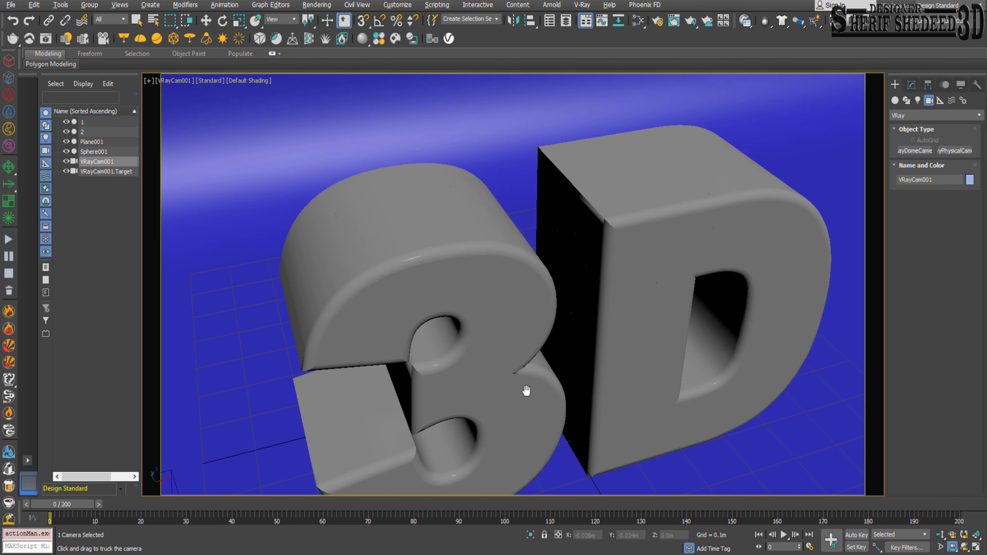
left_click_drag(529, 385, 503, 346)
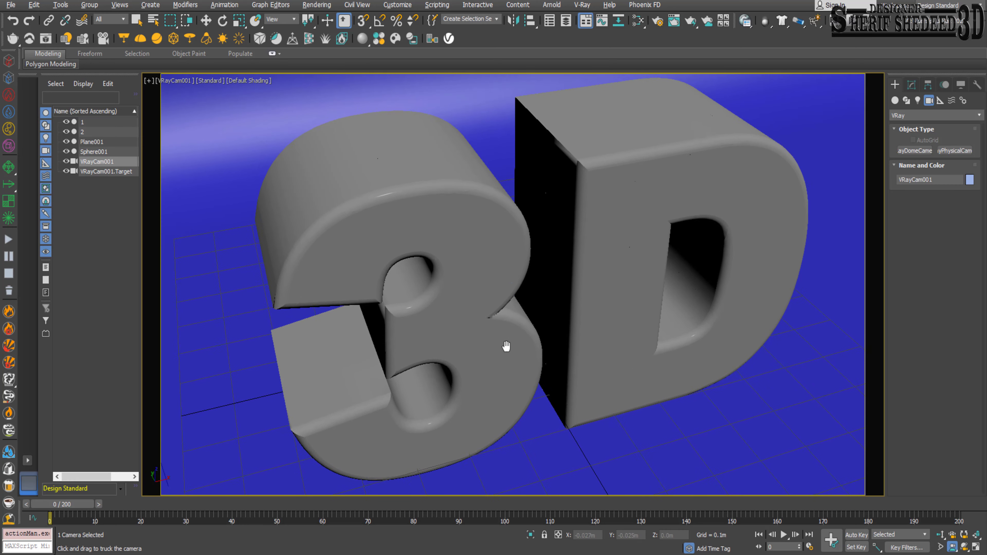
left_click_drag(953, 550, 953, 549)
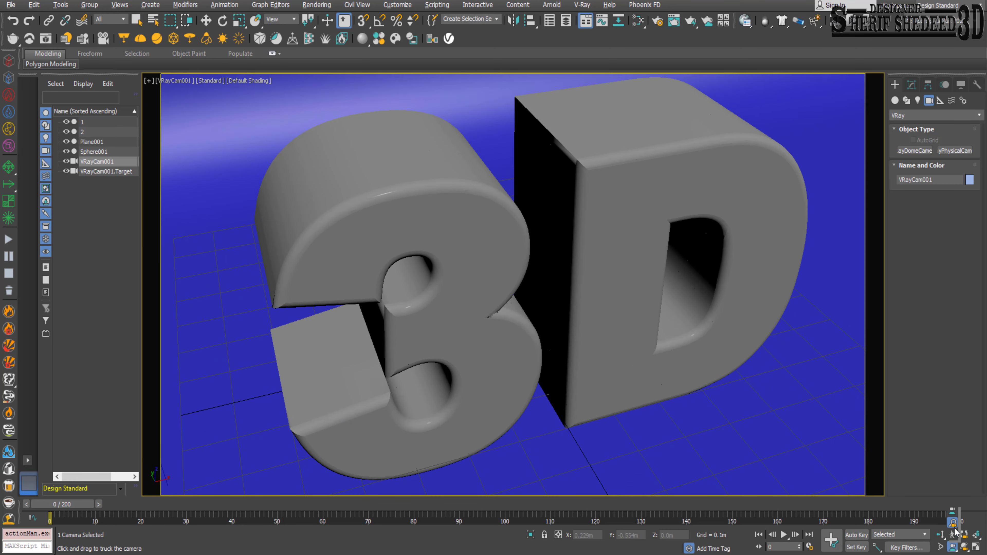
key("s")
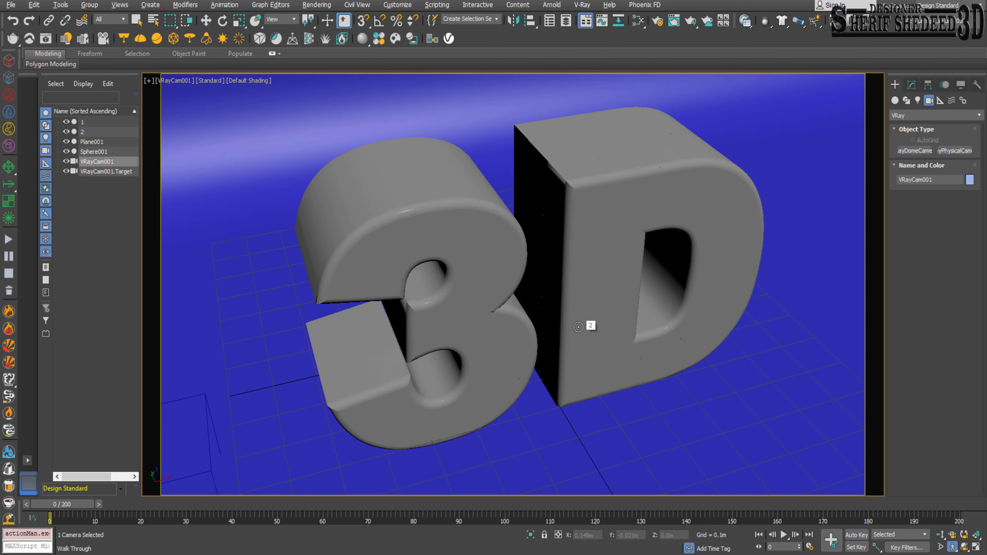
mouse_move(49, 510)
left_mouse_down()
mouse_move(256, 511)
mouse_move(237, 510)
left_mouse_up()
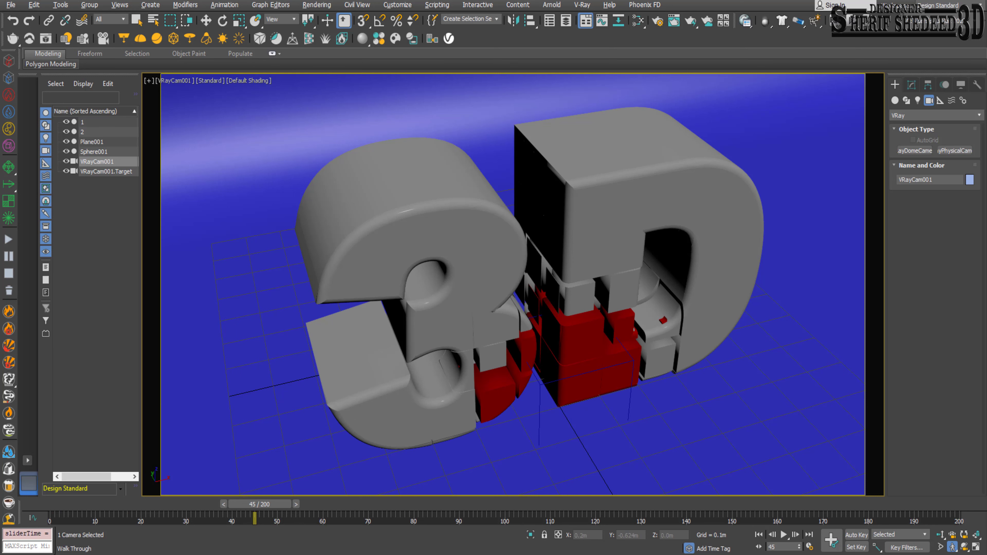
- Return to four viewports and nudge the blue backdrop Plane001 slightly to the right
left_click(976, 548)
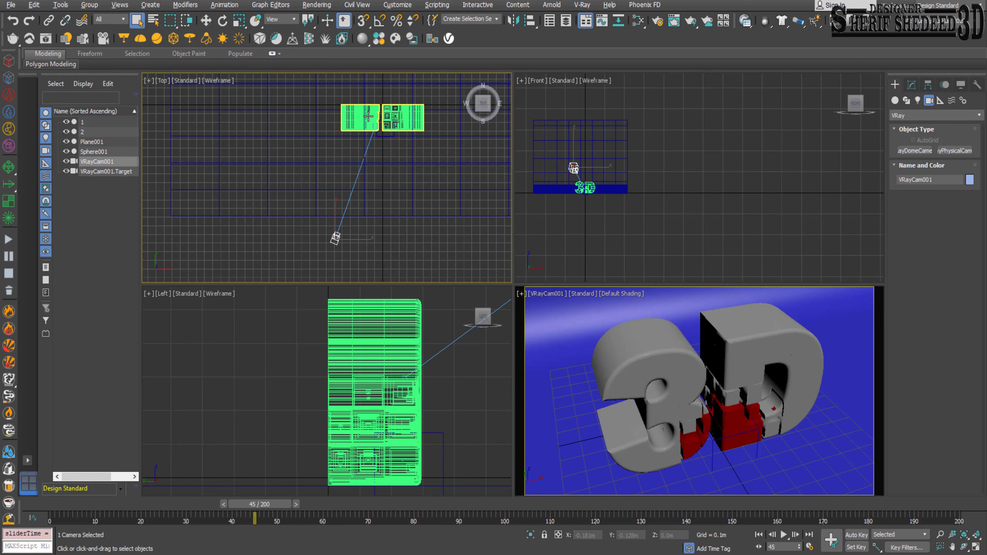
scroll(365, 151, "down", 3)
scroll(368, 175, "down", 2)
scroll(372, 106, "down", 2)
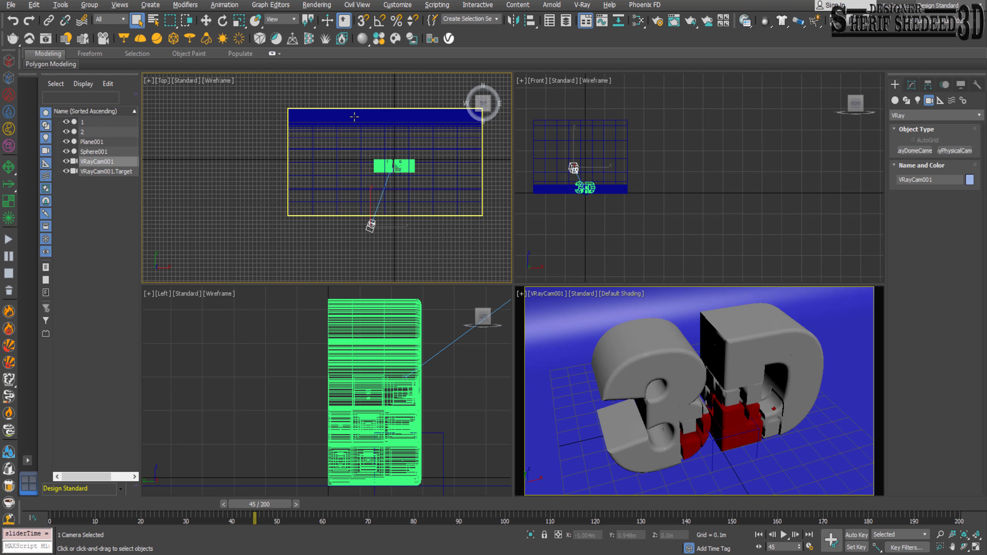
left_click(355, 116)
right_click(359, 121)
left_click(385, 128)
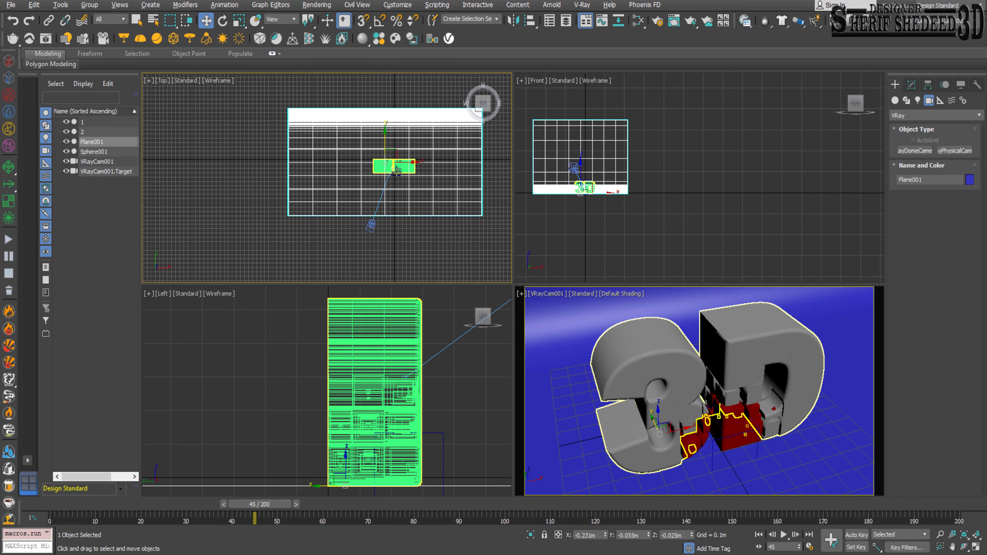
left_click_drag(412, 162, 420, 163)
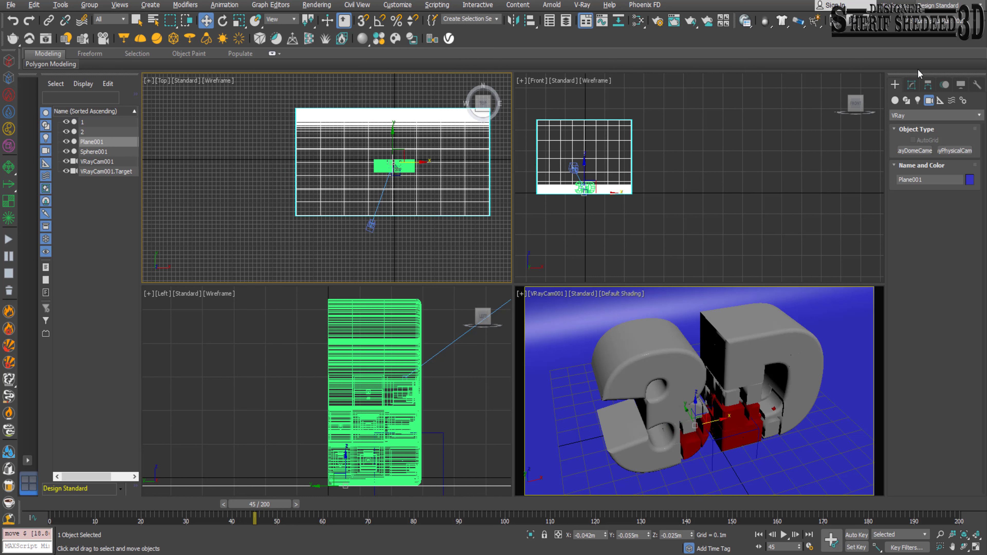
- Draw a VRayLight plane light in the Top view and raise it above the 3D text
left_click(917, 100)
left_click(914, 150)
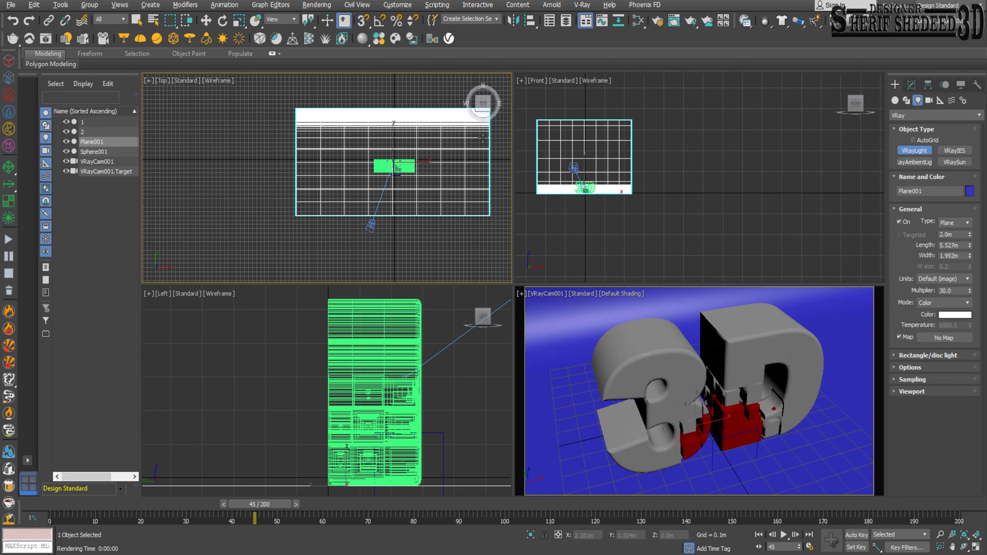
left_click_drag(483, 138, 301, 199)
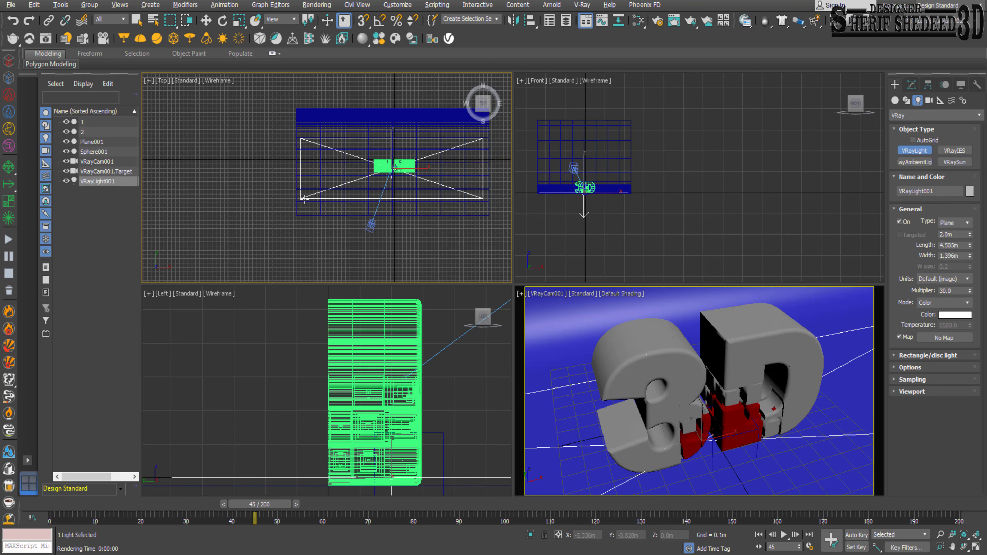
scroll(561, 173, "up", 3)
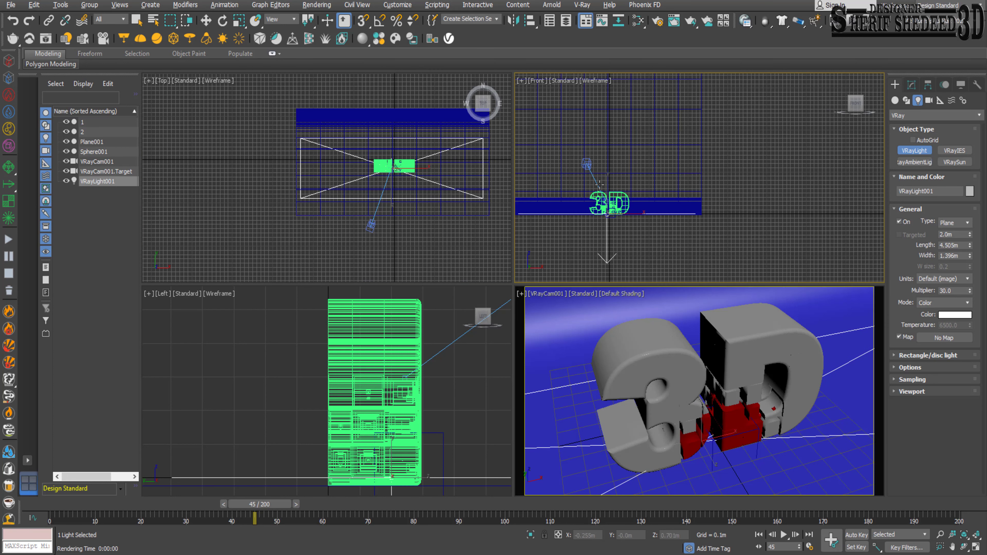
key("w")
left_click_drag(600, 183, 596, 126)
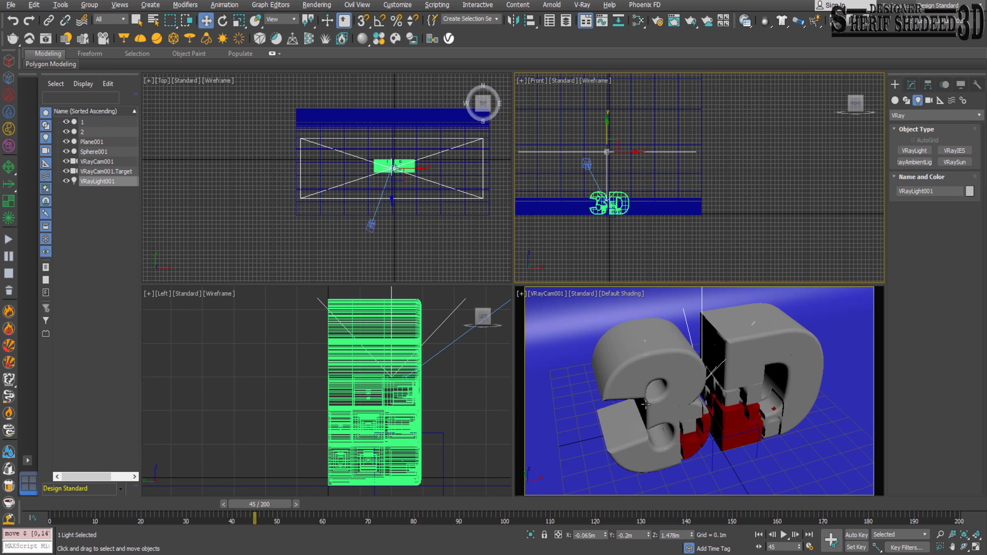
left_click(646, 404)
- Maximize the VRayCam001 viewport and bring up V-Ray Render Setup for that camera
left_click(90, 162)
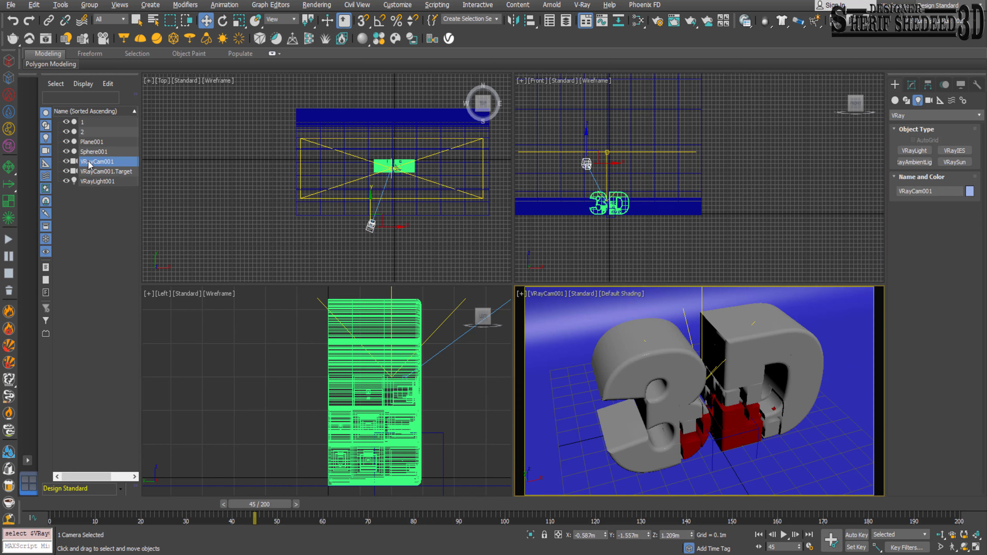
left_click(912, 85)
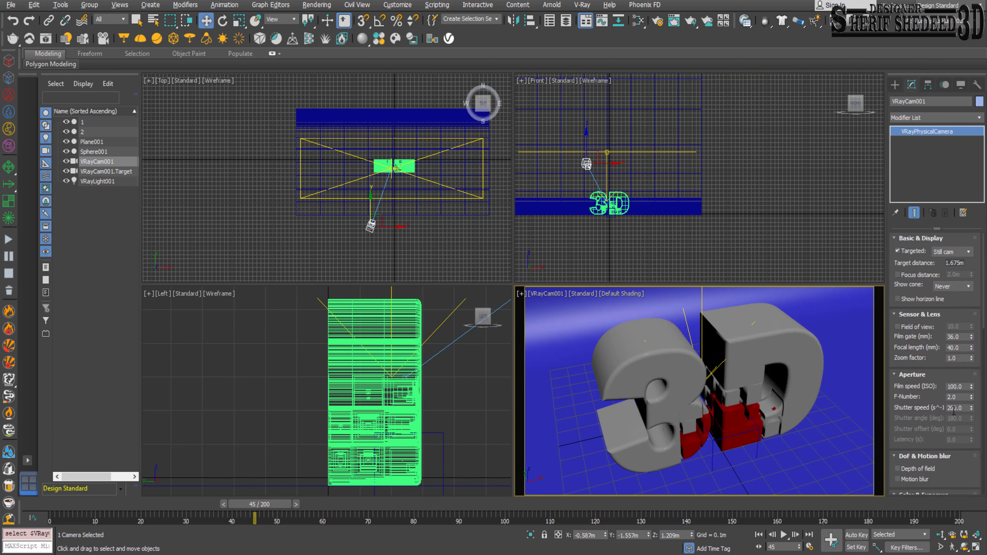
scroll(932, 383, "down", 1)
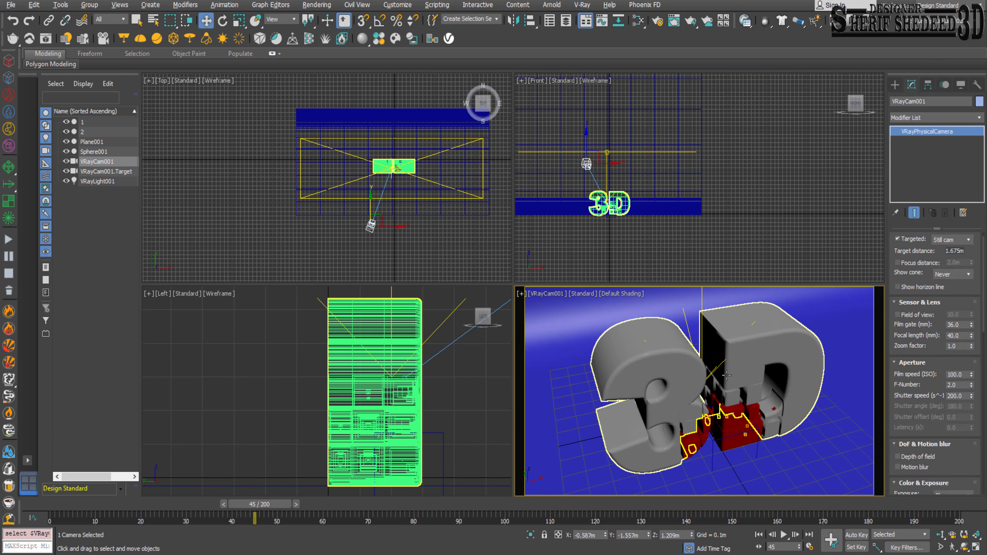
right_click(724, 372)
left_click(977, 533)
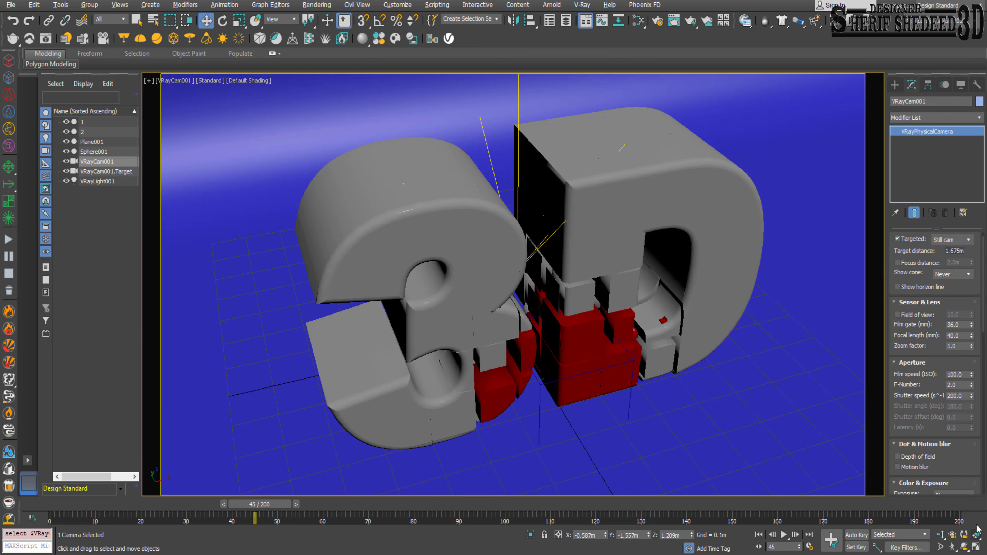
left_click(659, 23)
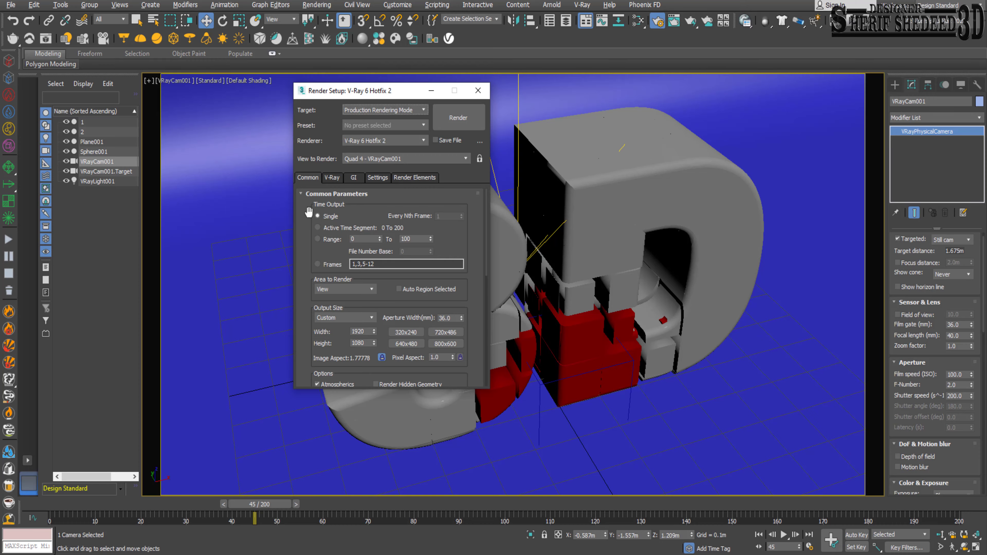
- Start a V-Ray interactive render of the camera view and reposition the Frame Buffer window
left_click(332, 177)
left_click(381, 229)
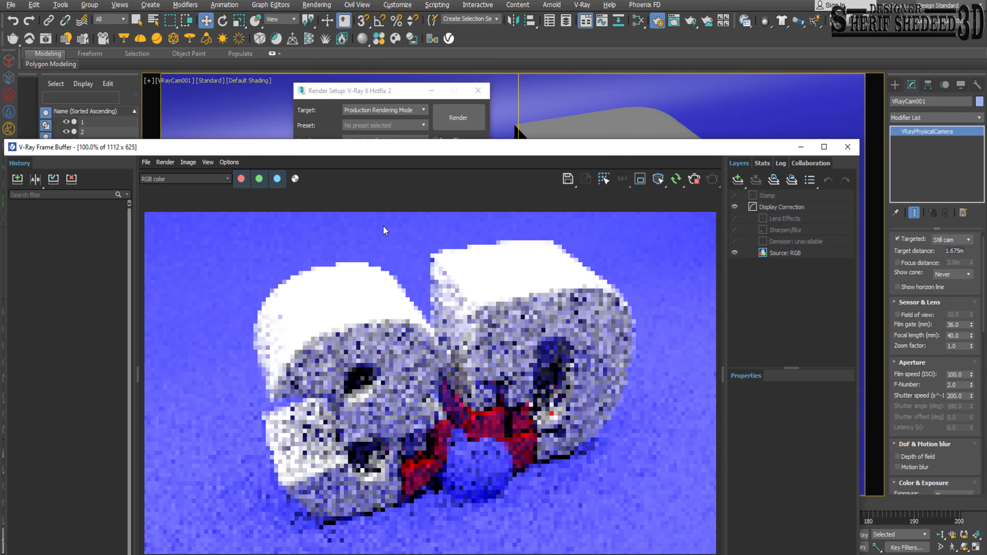
mouse_move(366, 150)
left_mouse_down()
mouse_move(533, 240)
mouse_move(528, 219)
left_mouse_up()
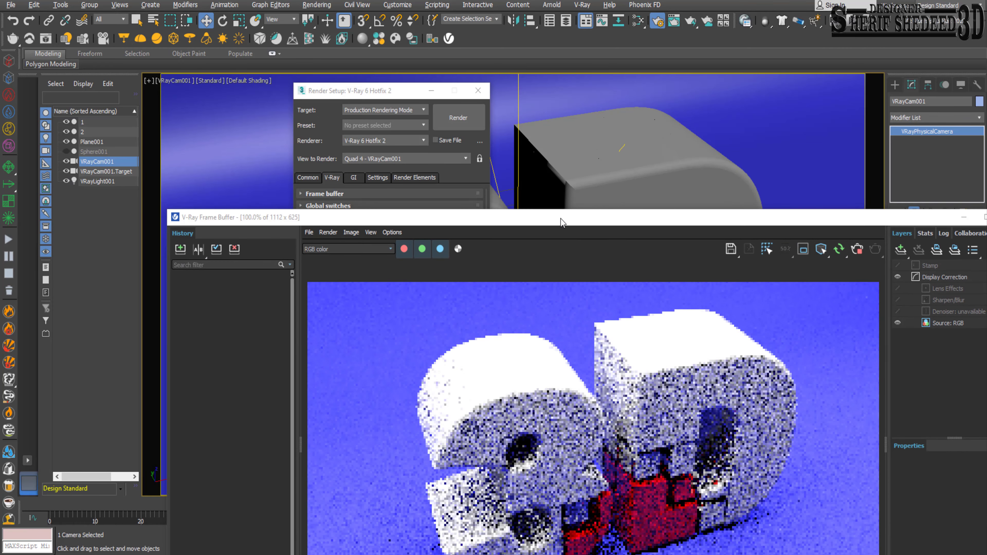
left_click_drag(562, 217, 429, 101)
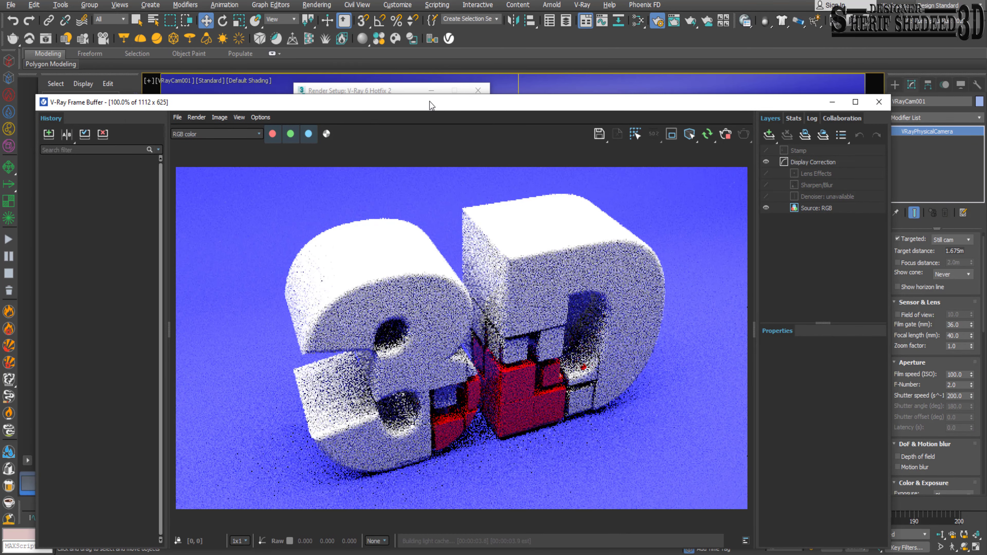
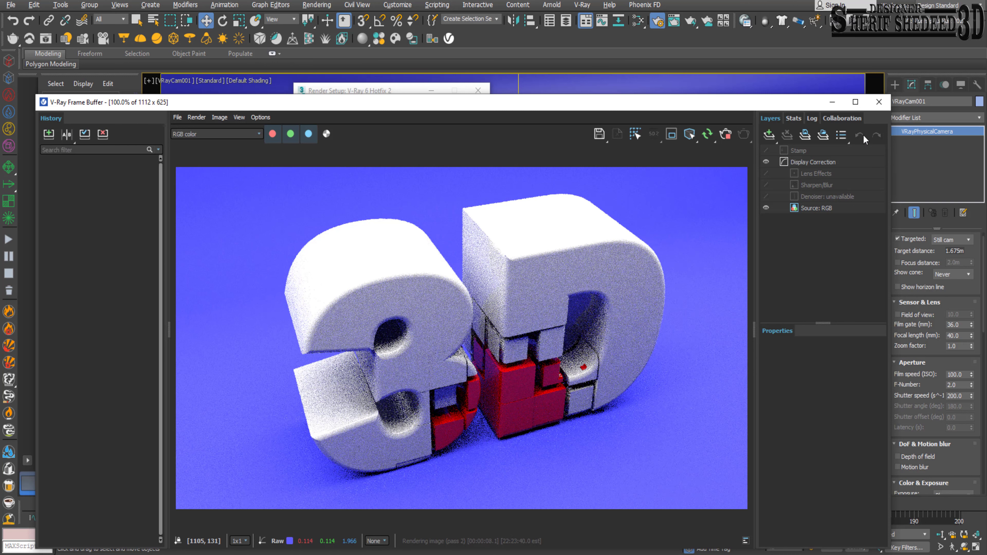
- Close the frame buffer, select Plane001 and start an interactive V-Ray render
left_click(879, 103)
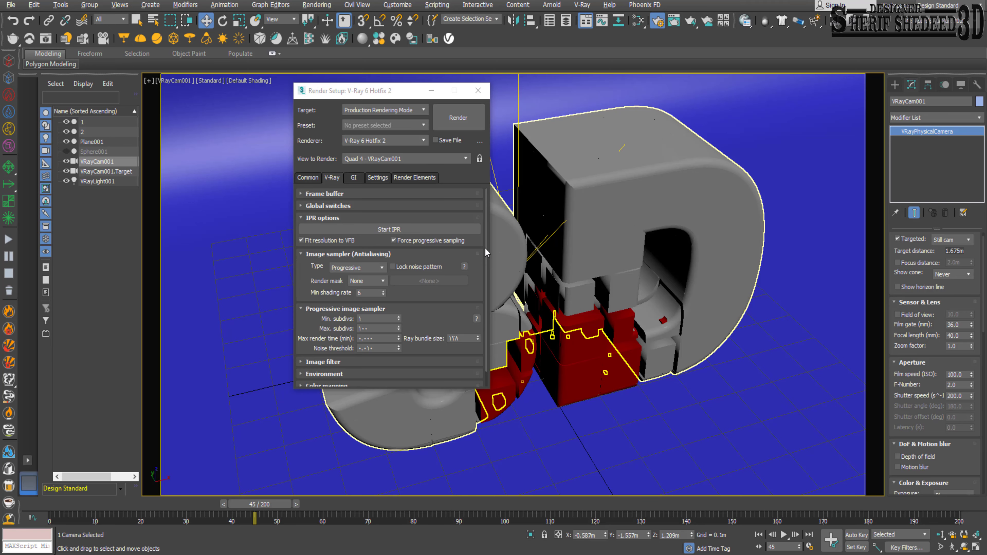
left_click(767, 399)
left_click(367, 232)
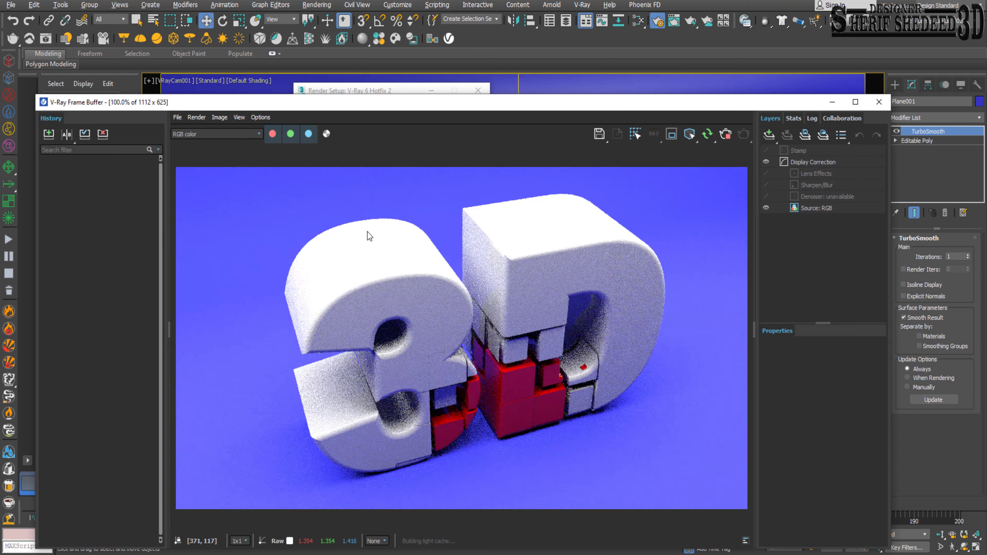
- In the Slate Material Editor, add a new VRayMtl node, Material #27, and show its parameters
left_click(638, 22)
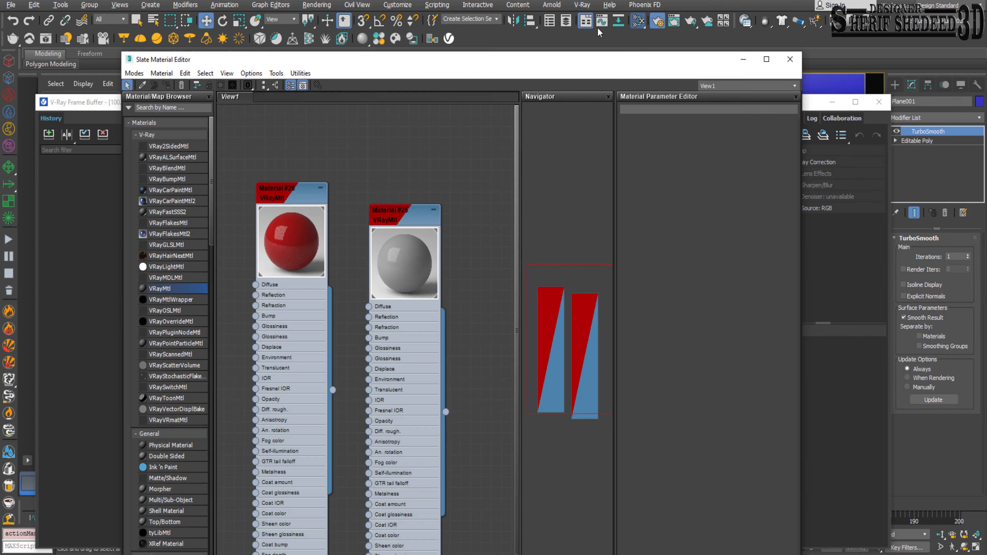
left_click_drag(363, 68, 669, 108)
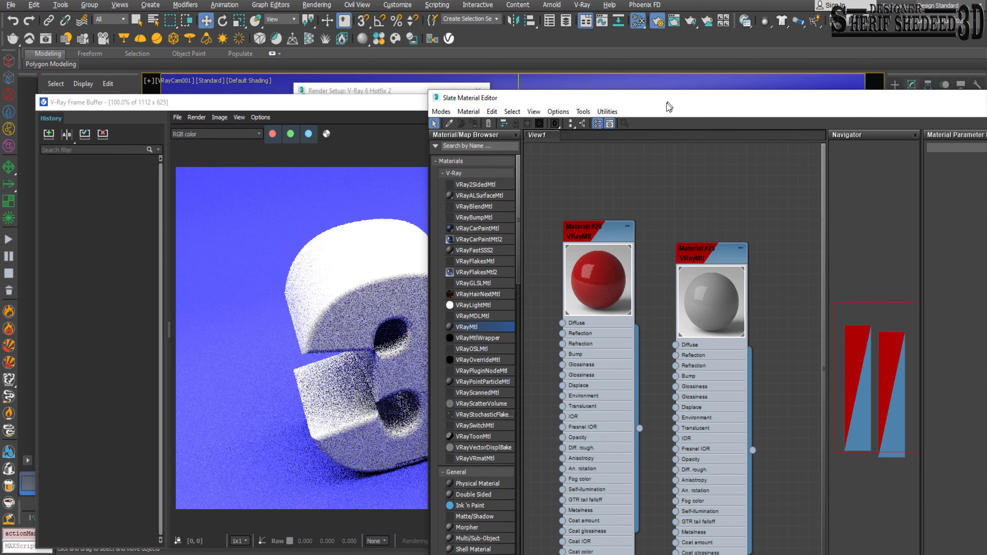
mouse_move(465, 330)
left_mouse_down()
mouse_move(800, 159)
mouse_move(790, 153)
left_mouse_up()
double_click(796, 154)
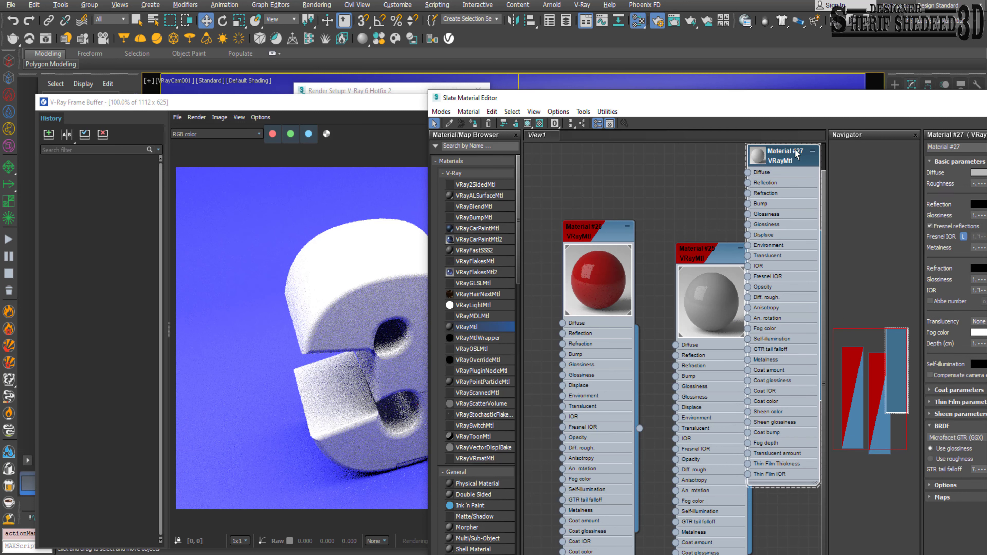
left_click_drag(859, 106, 764, 61)
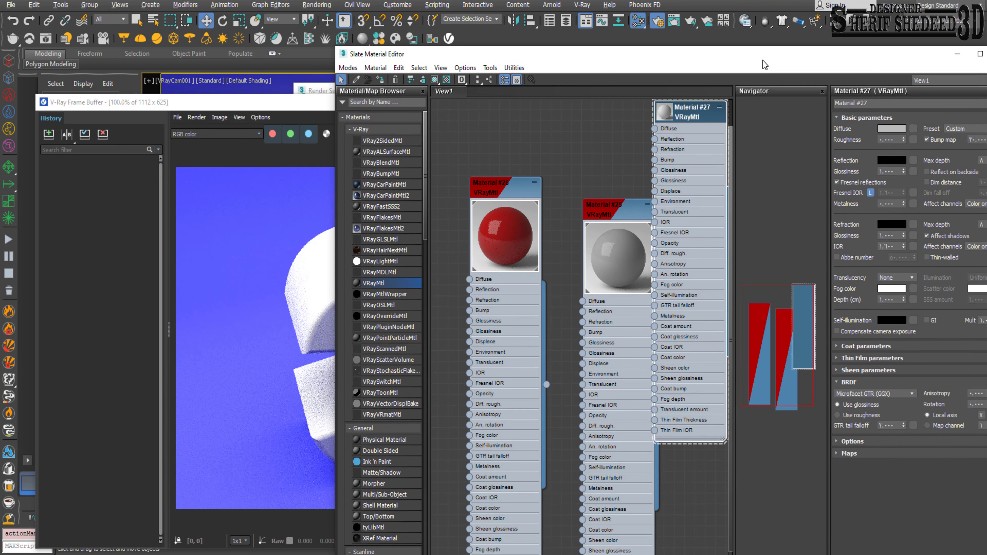
- Set Material #27's diffuse to grey 37 and its reflection to grey 35
left_click(900, 130)
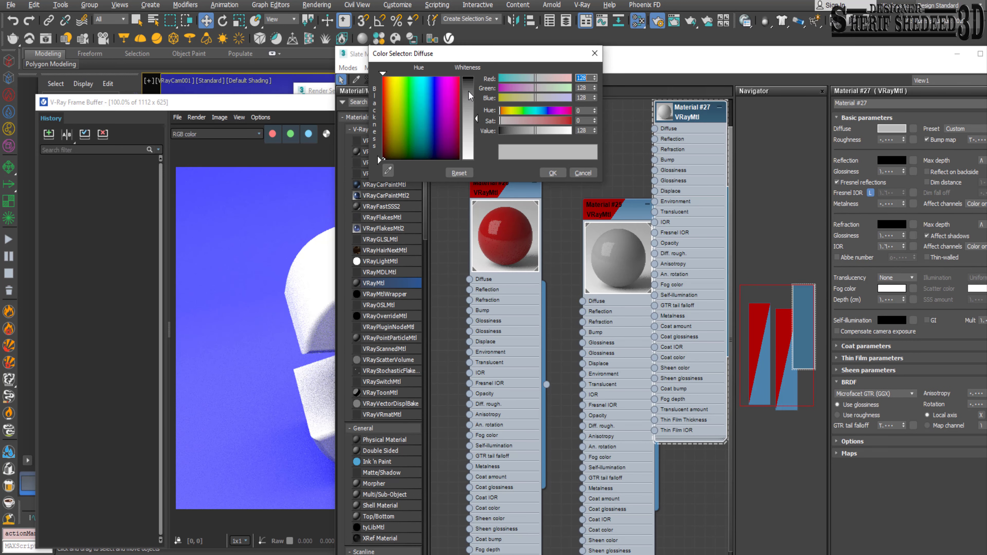
left_click_drag(471, 95, 471, 89)
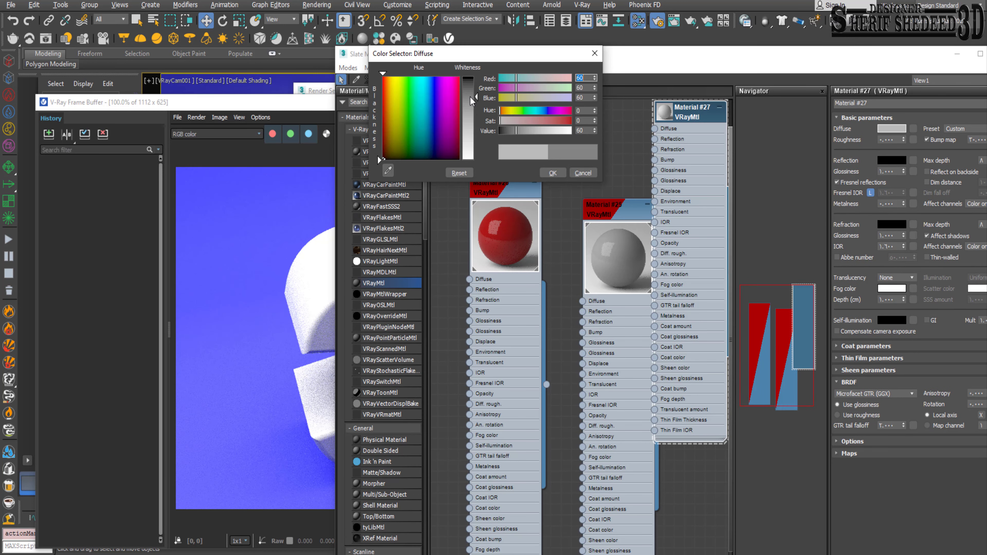
left_click(560, 175)
left_click(893, 163)
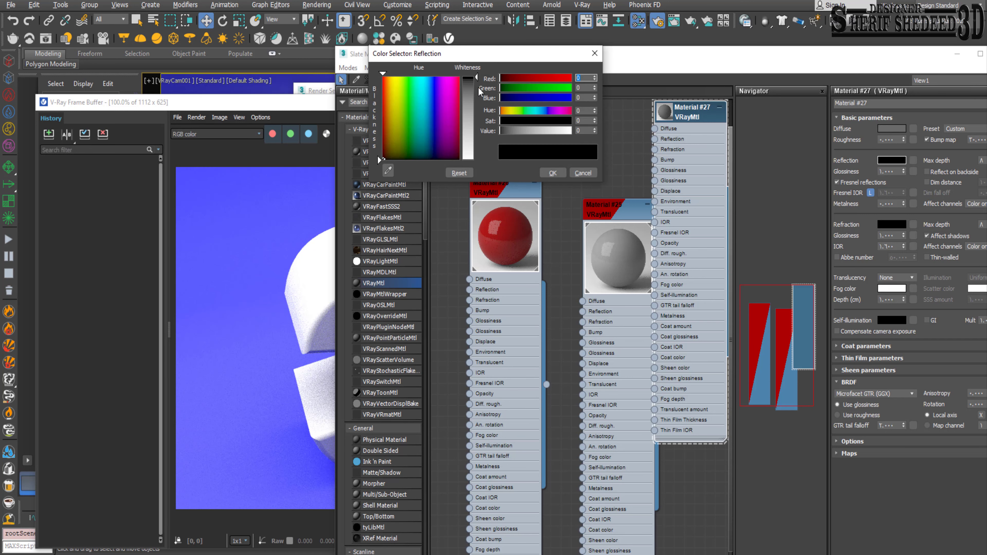
left_click_drag(479, 89, 477, 93)
left_click(553, 175)
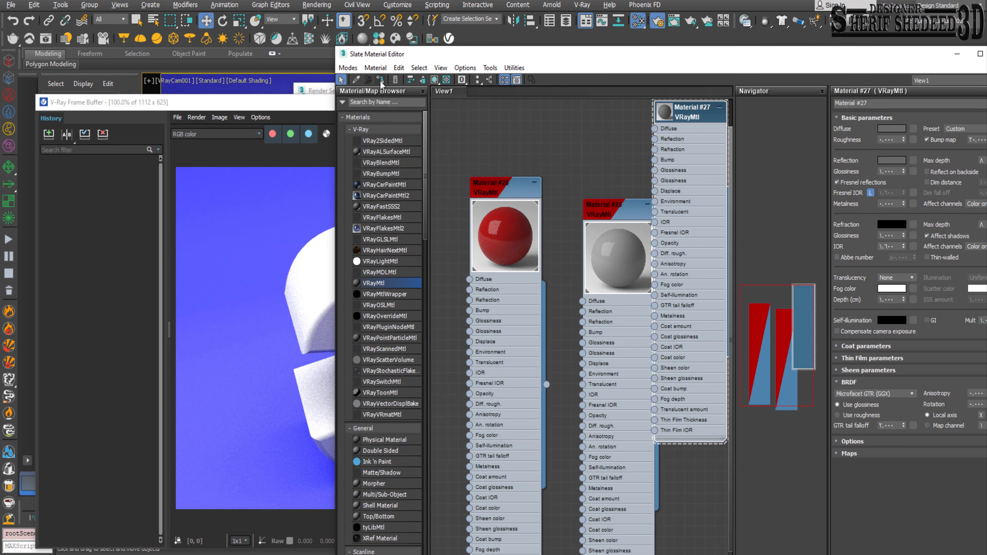
mouse_move(445, 59)
left_mouse_down()
mouse_move(840, 66)
mouse_move(573, 24)
left_mouse_up()
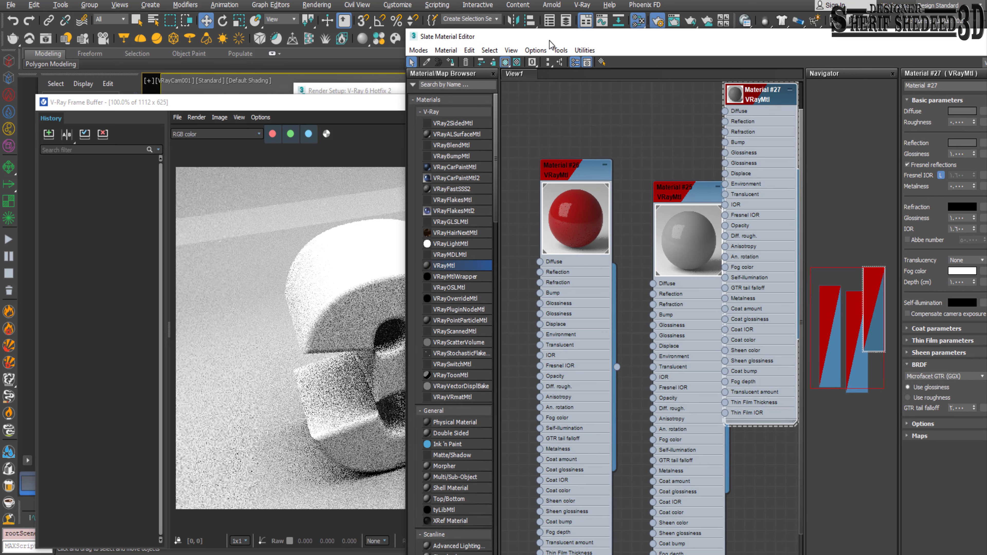
- Select the Material #25 node and open its grey 70 diffuse colour selector
left_click_drag(587, 23, 510, 37)
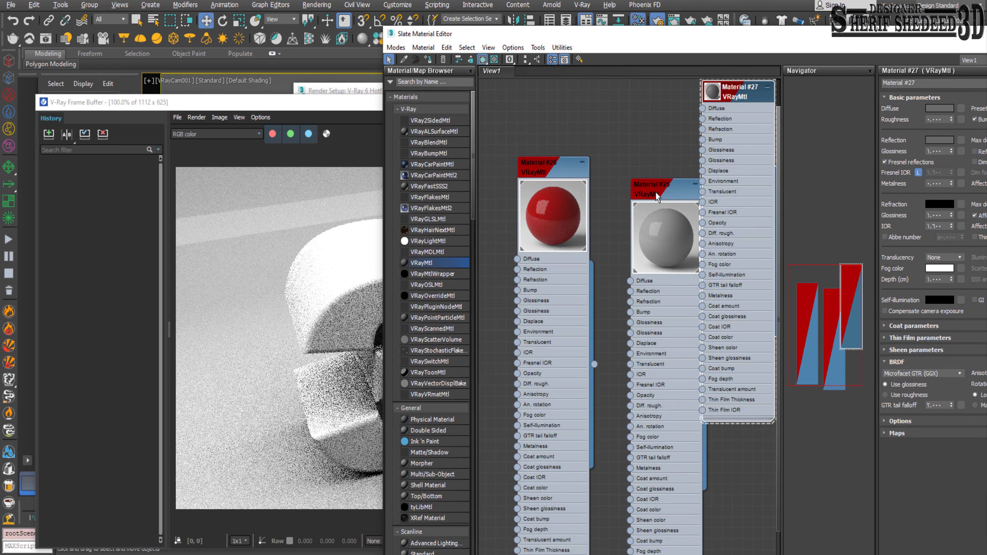
left_click_drag(656, 196, 633, 139)
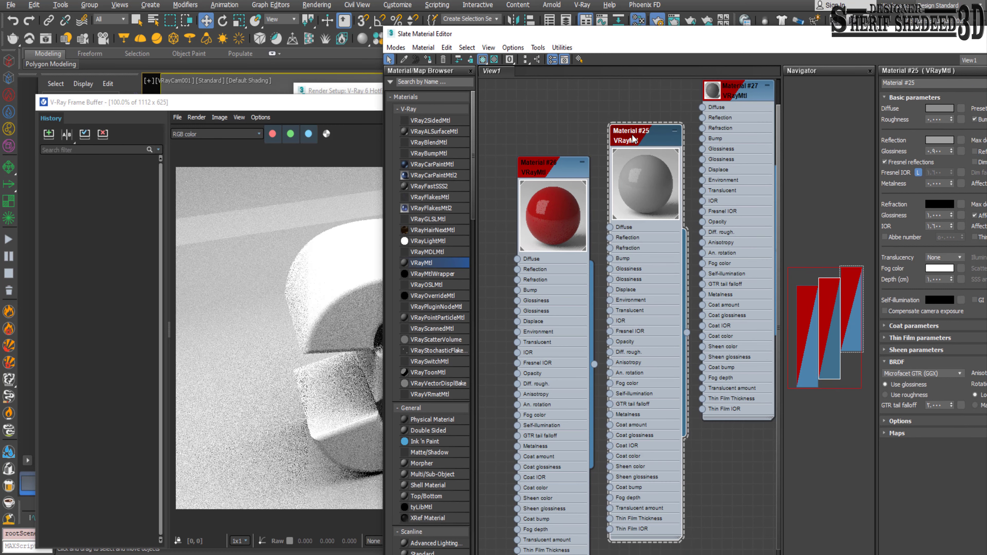
left_click_drag(844, 33, 802, 9)
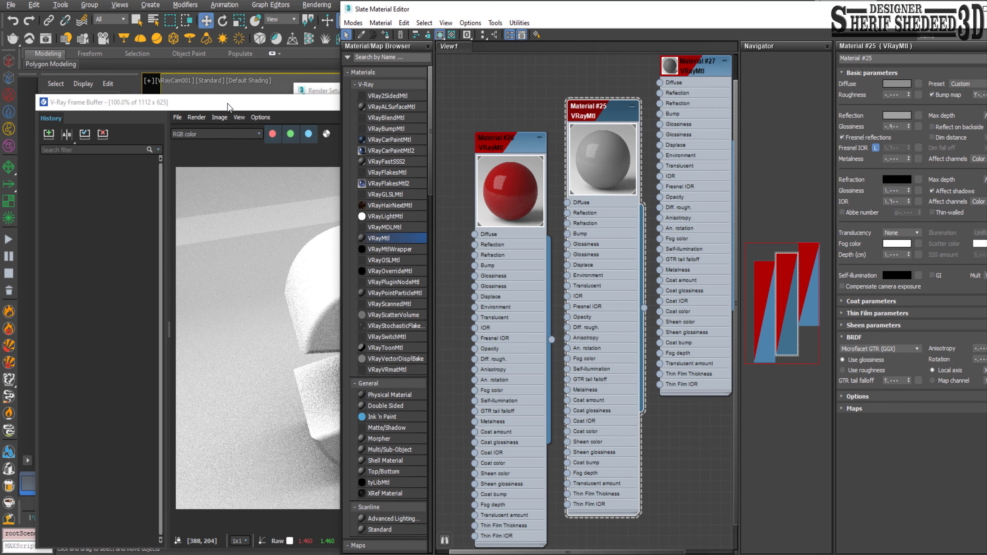
left_click_drag(228, 107, 71, 78)
left_click(513, 21)
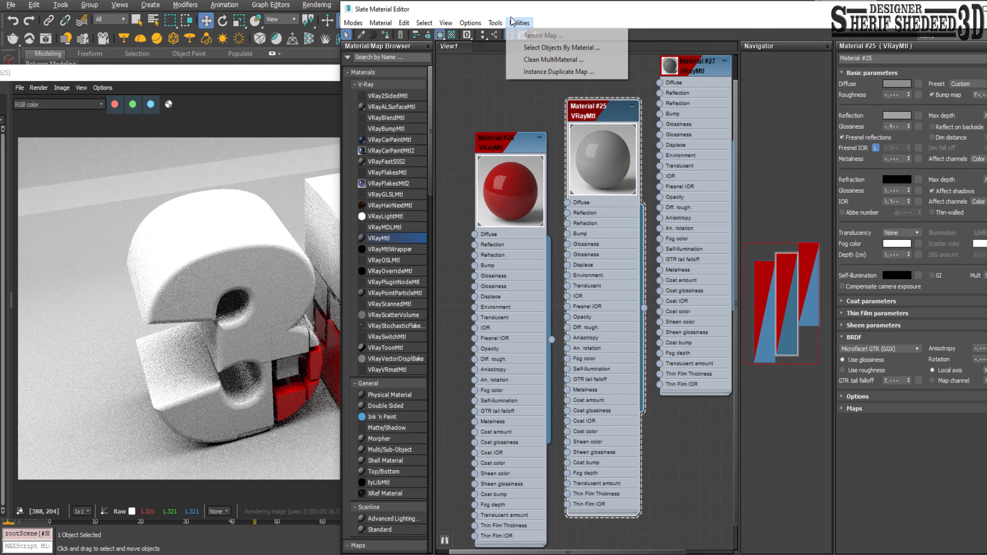
left_click_drag(515, 14, 491, 13)
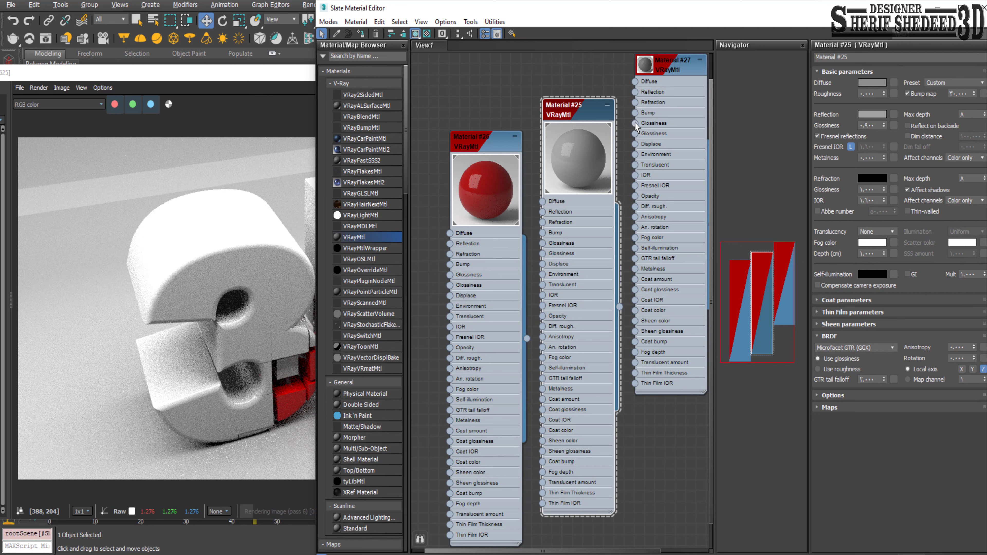
left_click(877, 83)
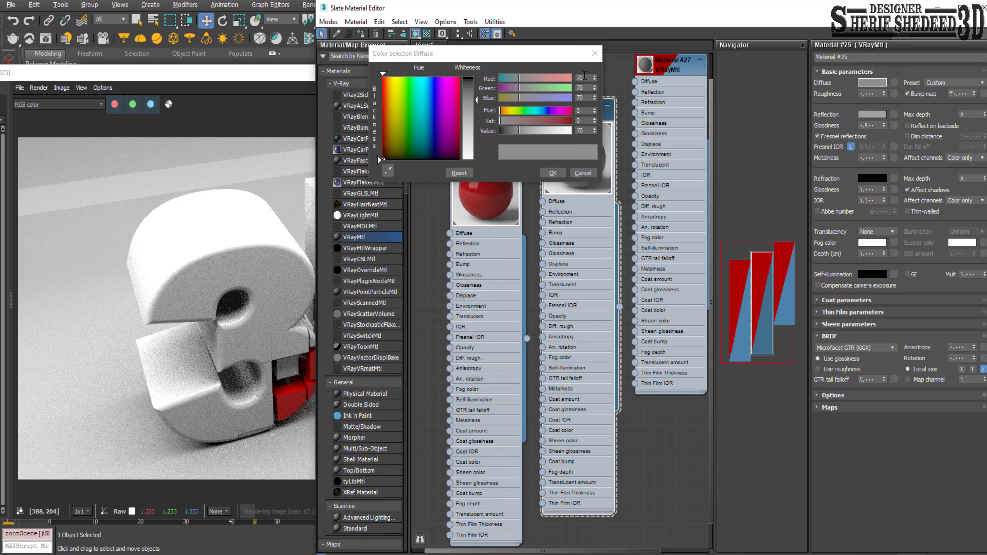
- Set Material #25's diffuse colour to RGB 39, 35, 34 and confirm it
double_click(585, 77)
type("39")
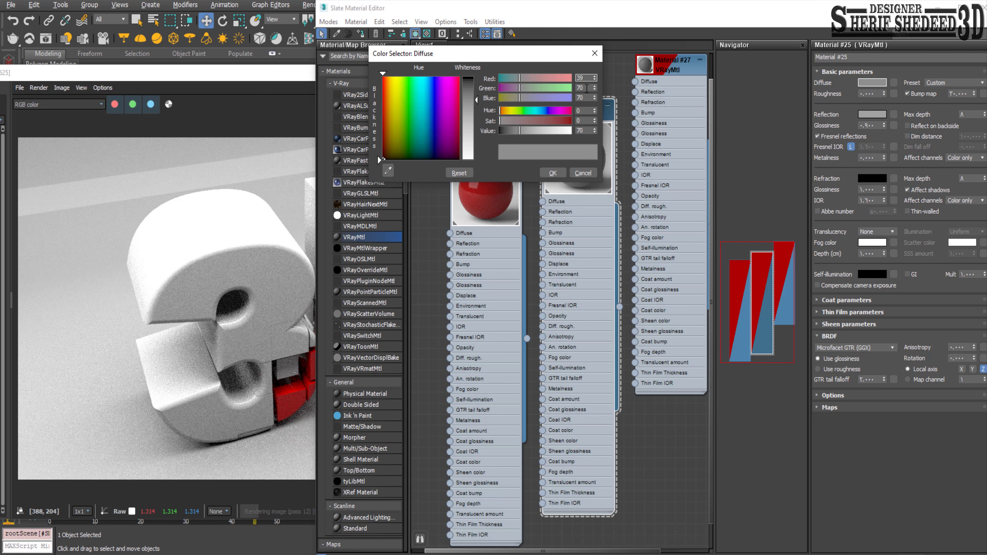
key("Tab")
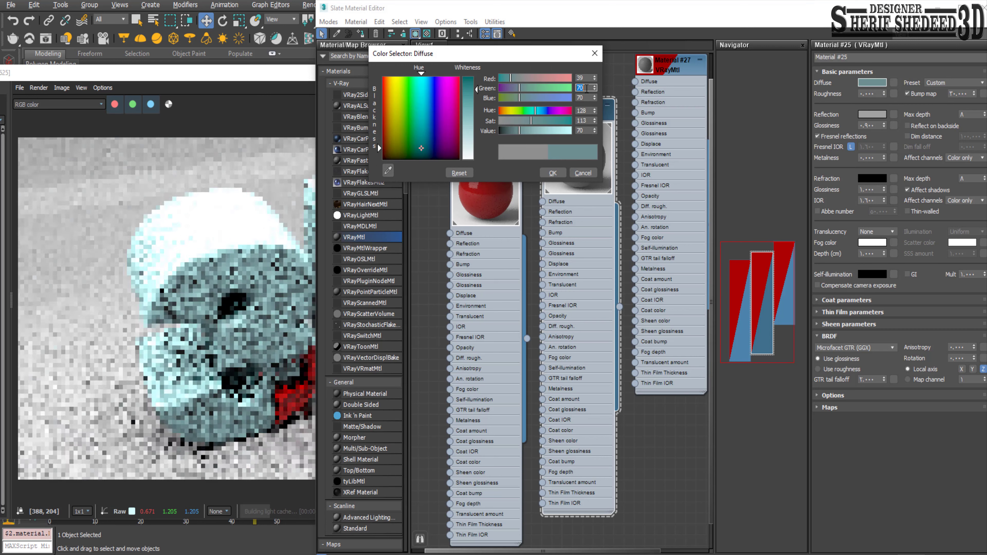
type("3")
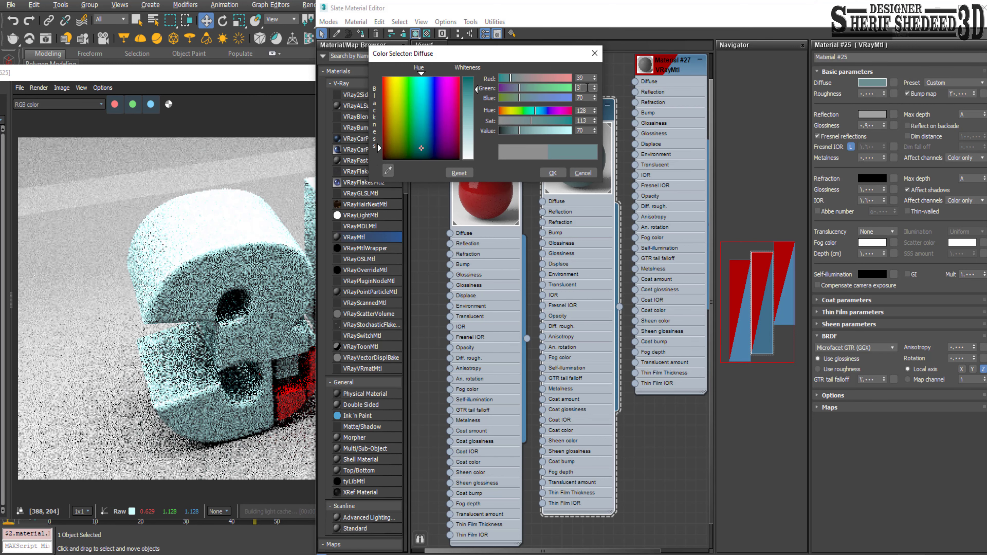
type("5")
key("Return")
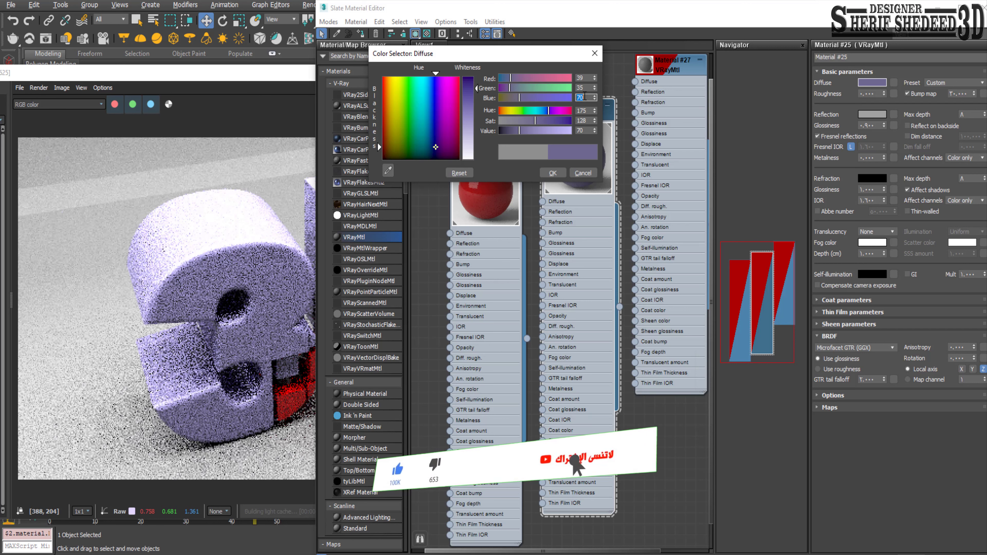
double_click(584, 96)
type("54")
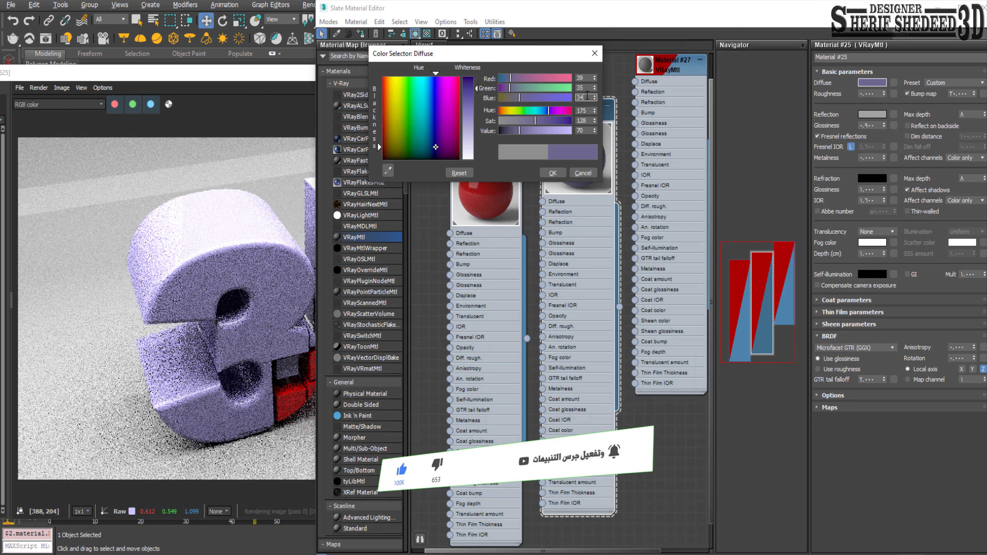
double_click(587, 111)
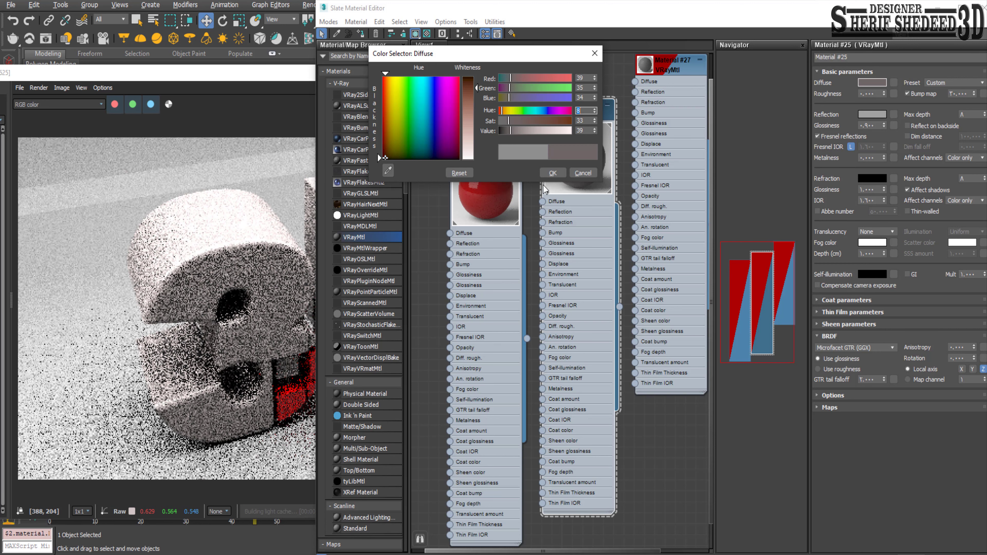
left_click(553, 173)
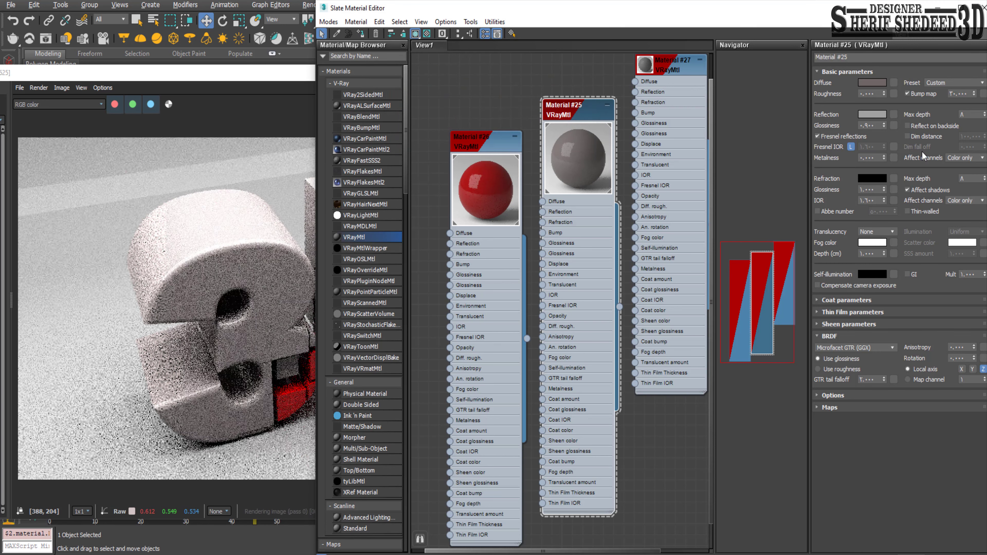
- Give Material #25 a Fresnel IOR of 2.0 and a metalness of 1
left_click(852, 147)
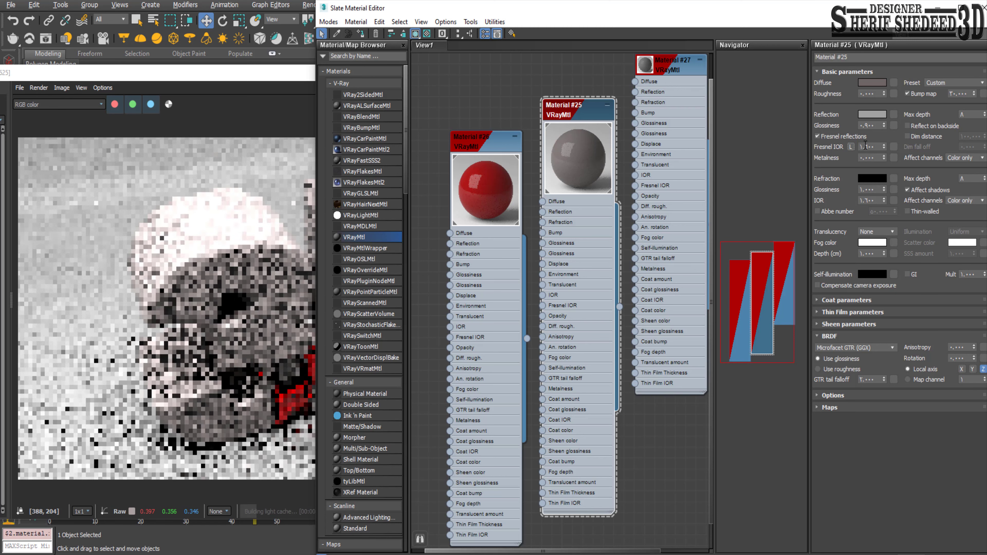
double_click(865, 147)
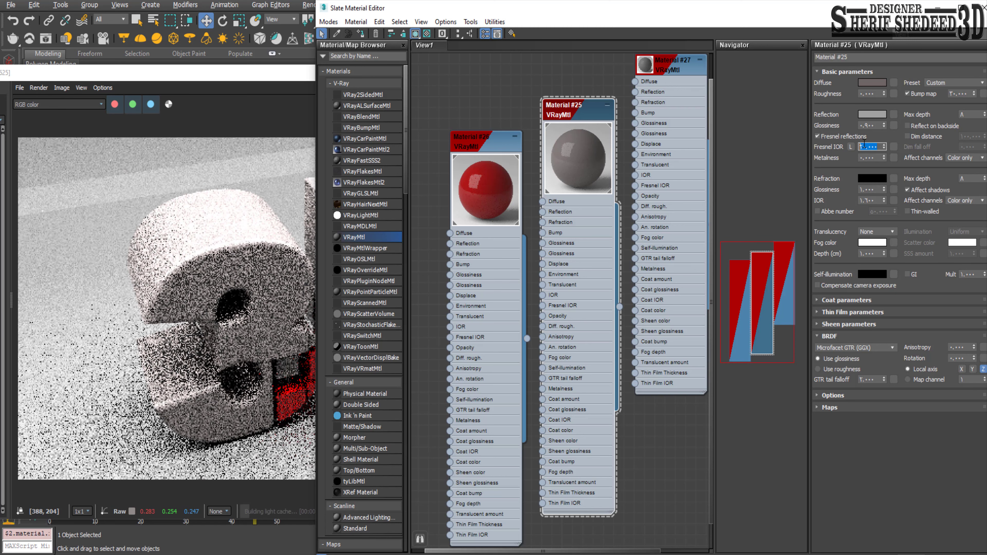
type("2")
key("Return")
double_click(868, 157)
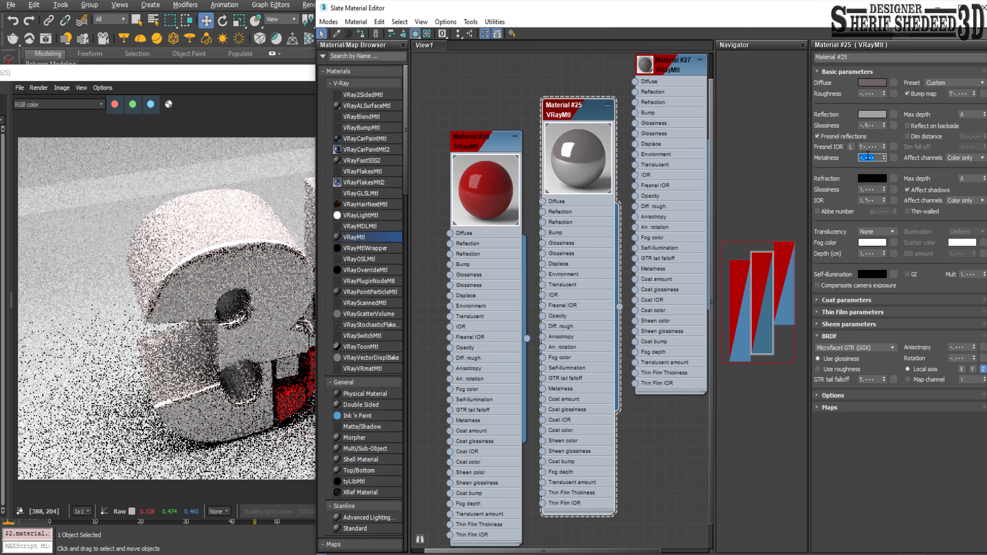
type("1")
key("Return")
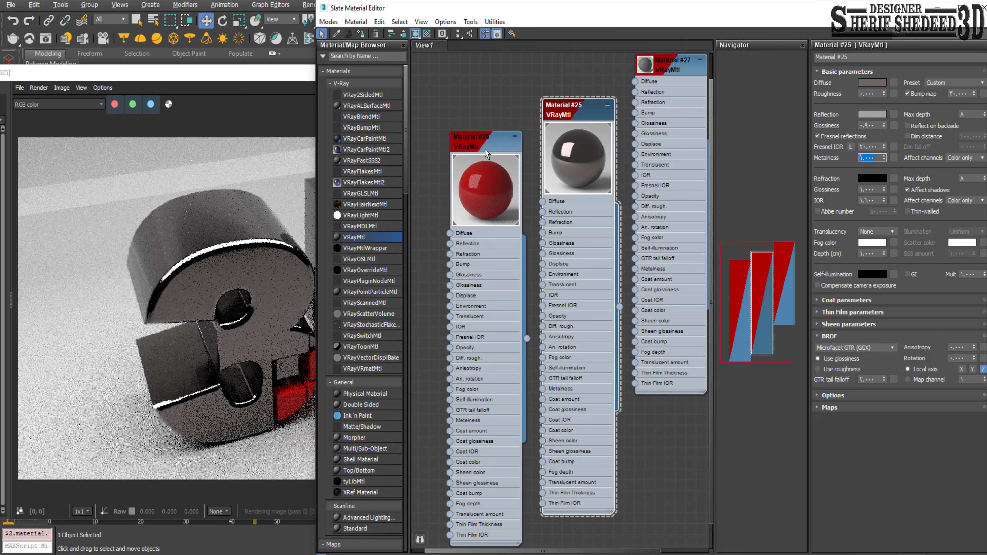
left_click_drag(159, 75, 99, 75)
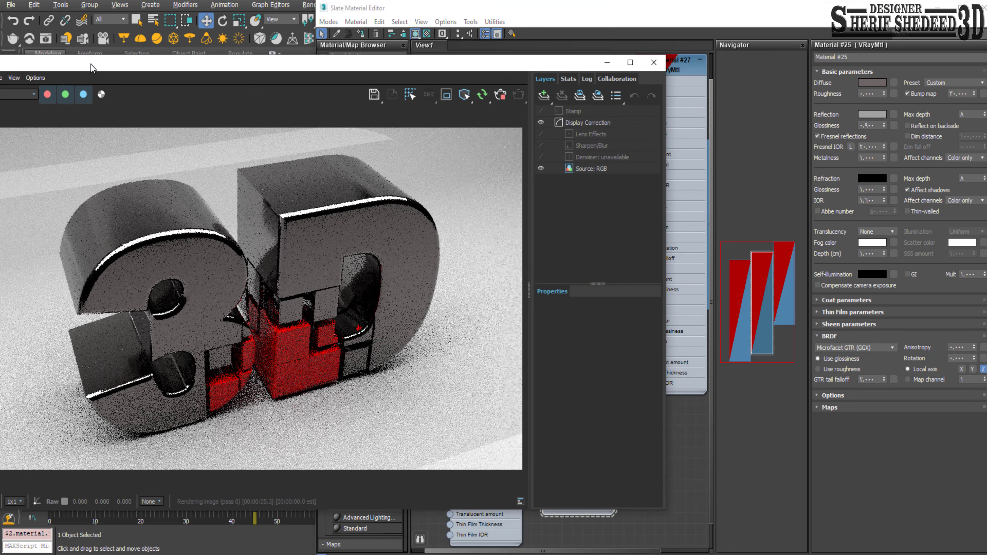
left_click(354, 17)
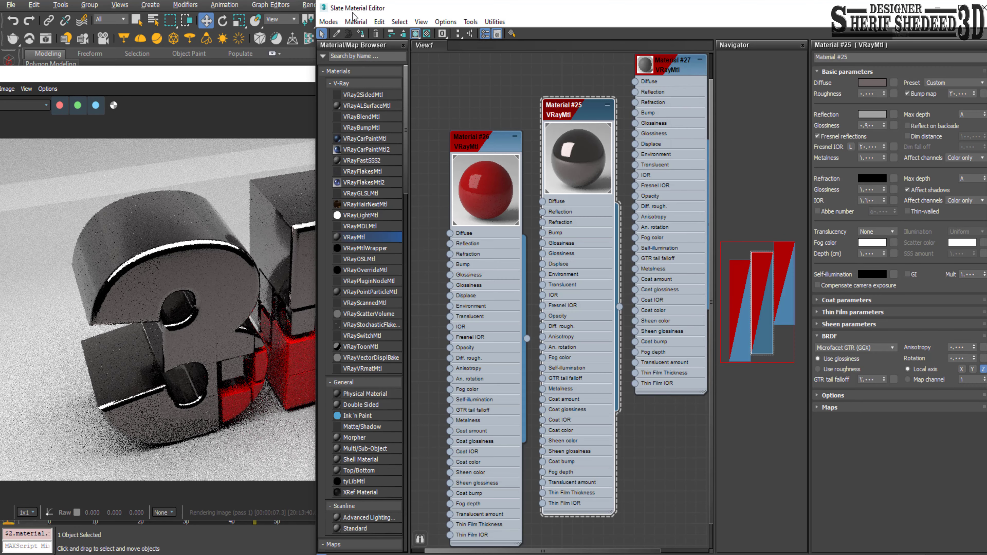
- Set red Material #26 to Fresnel IOR 2.0 and metalness 1.0, then check the render
left_click(474, 153)
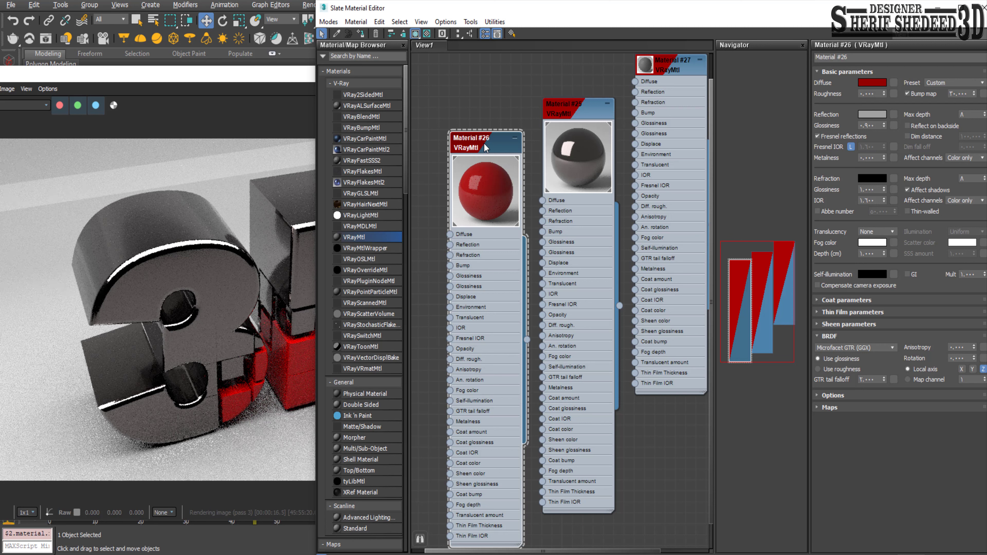
double_click(871, 147)
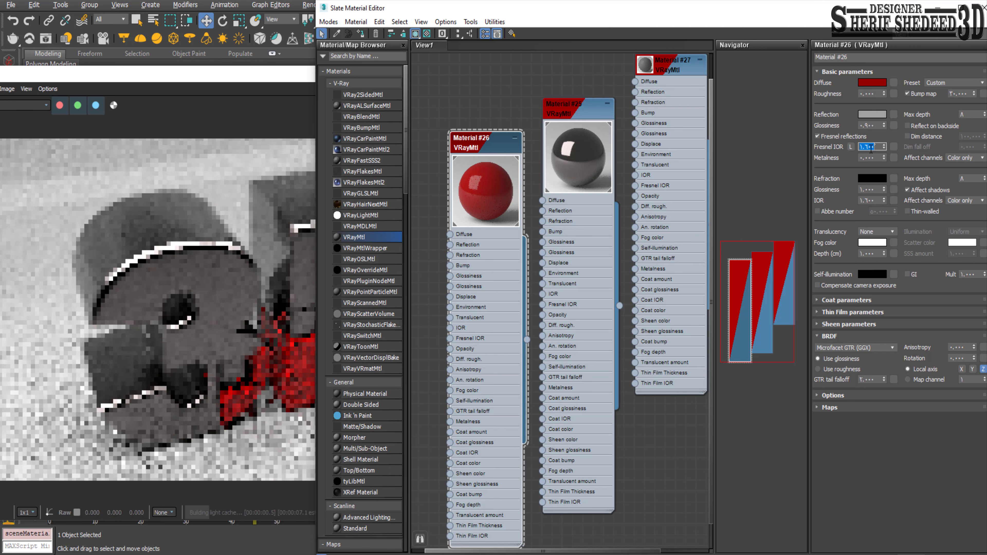
type("2")
key("Return")
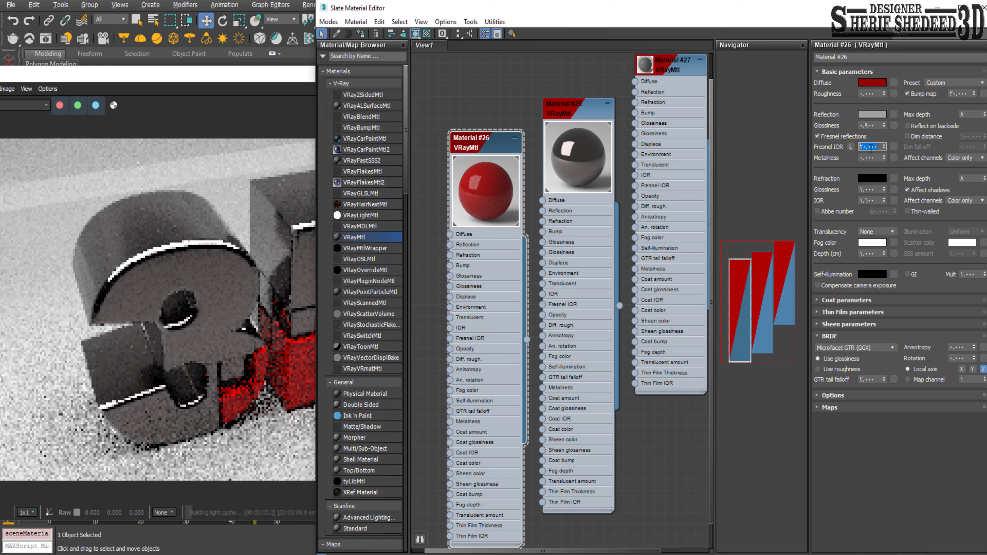
double_click(868, 158)
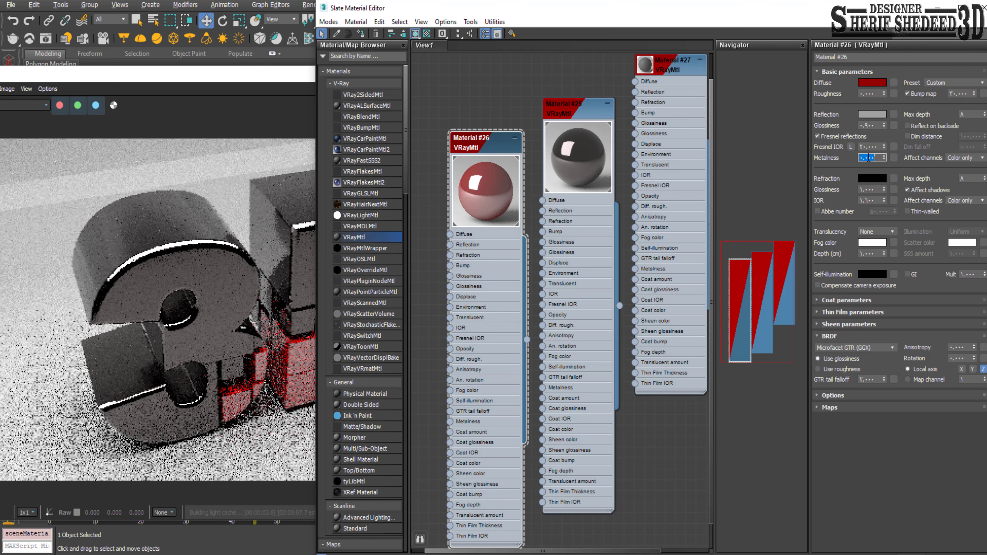
type("1")
key("Return")
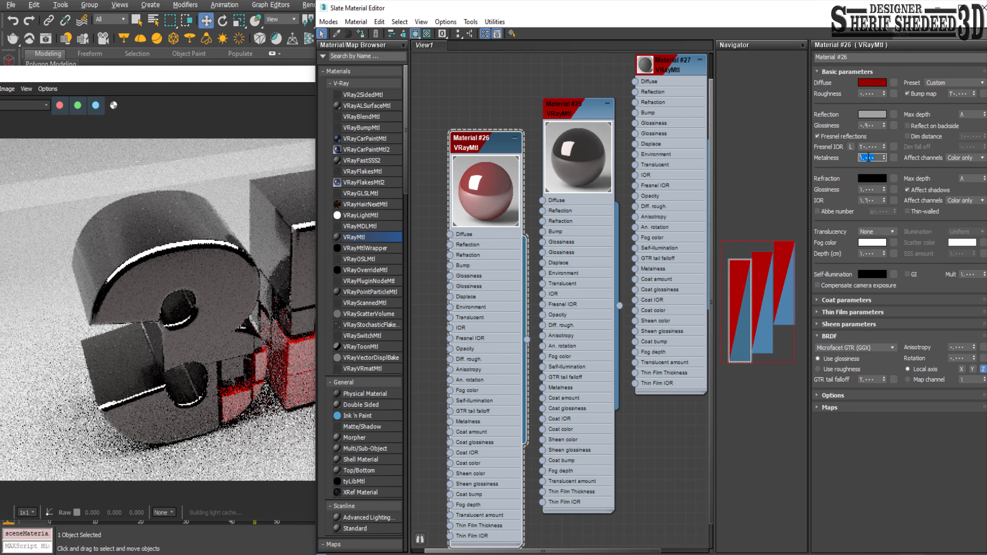
left_click_drag(190, 73, 173, 86)
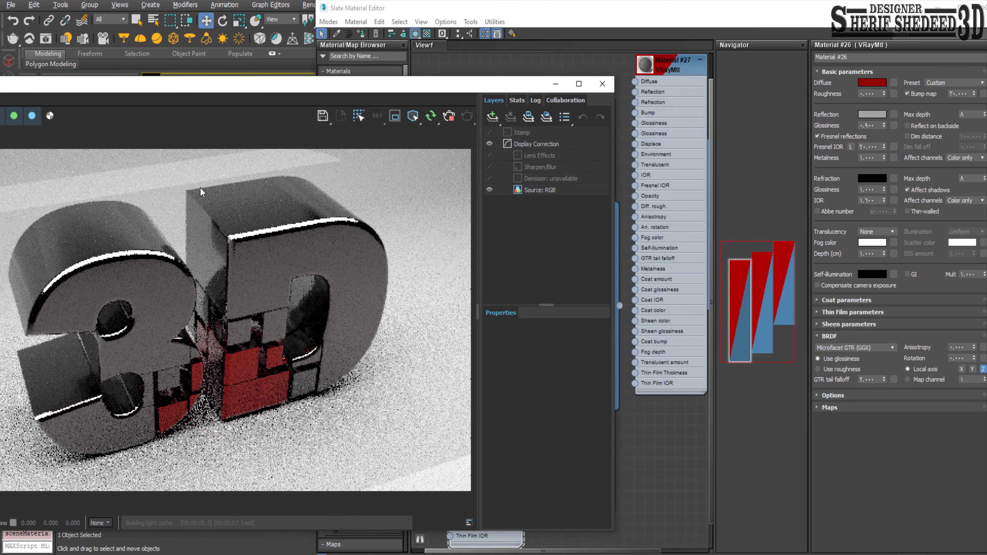
- Darken Material #25's diffuse colour to near-black brown, RGB 6, 1, 0
left_click(631, 26)
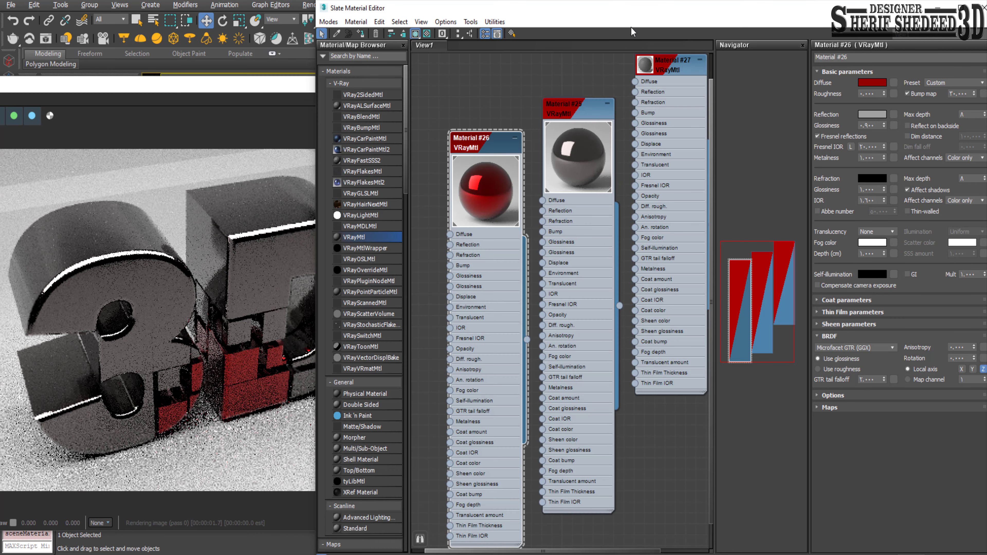
left_click(603, 106)
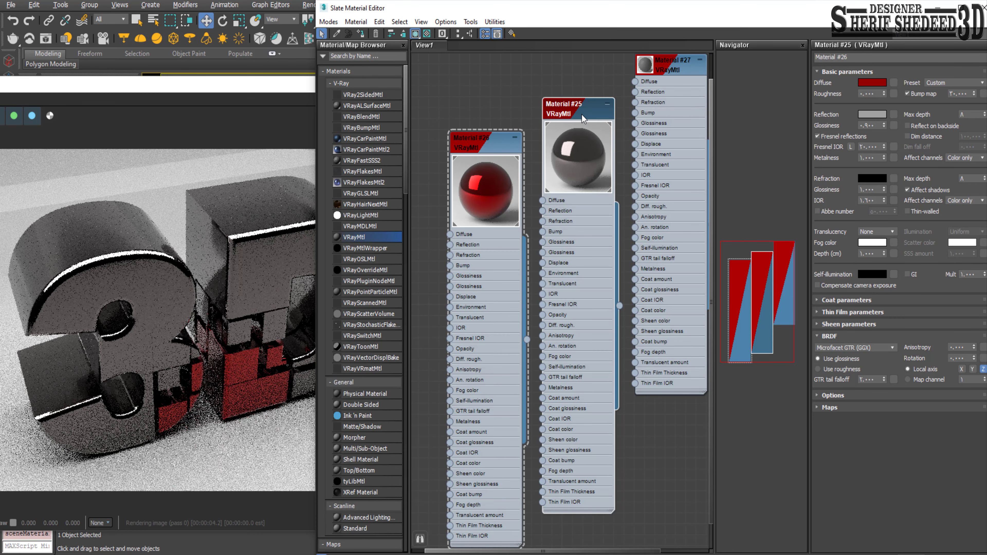
left_click(869, 84)
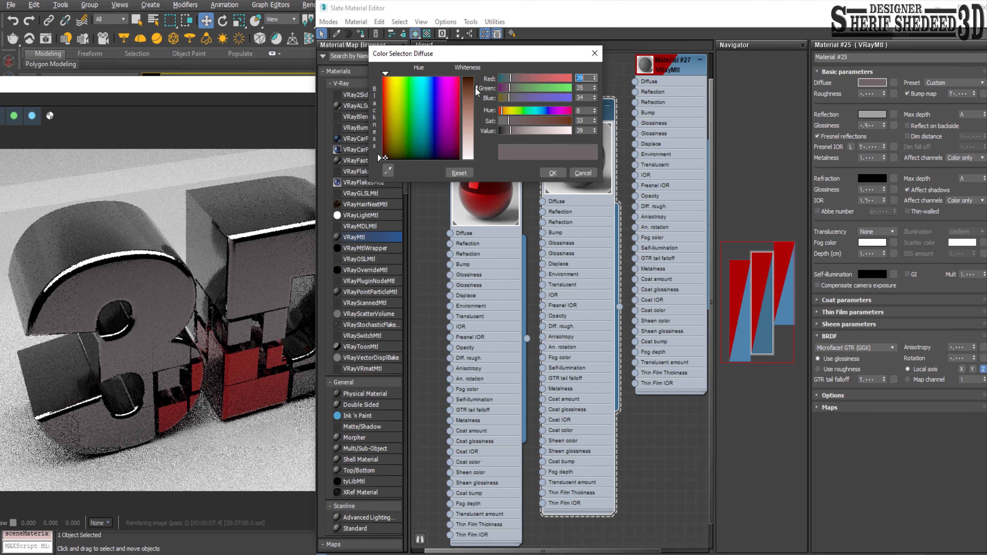
left_click_drag(477, 93, 476, 76)
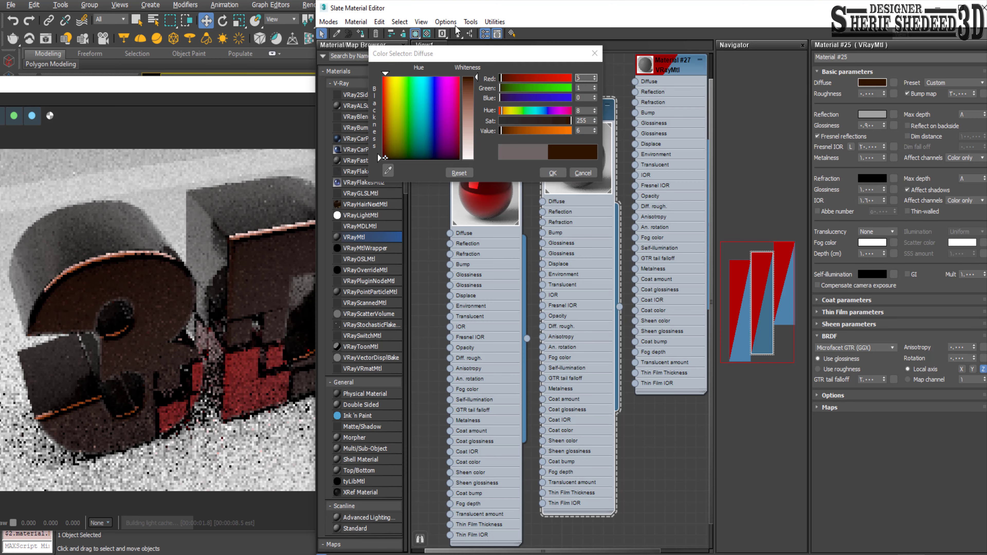
left_click_drag(459, 7, 510, 25)
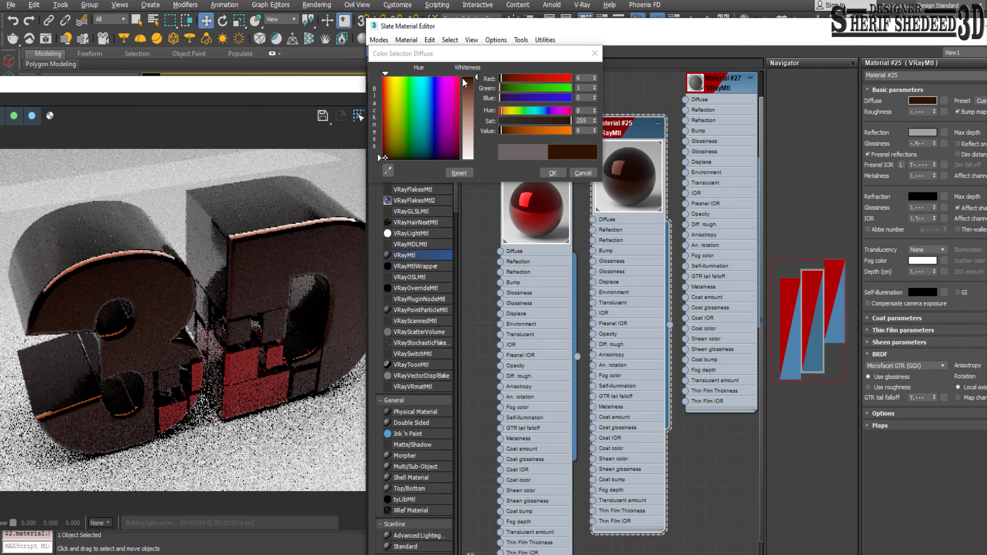
left_click_drag(476, 77, 477, 77)
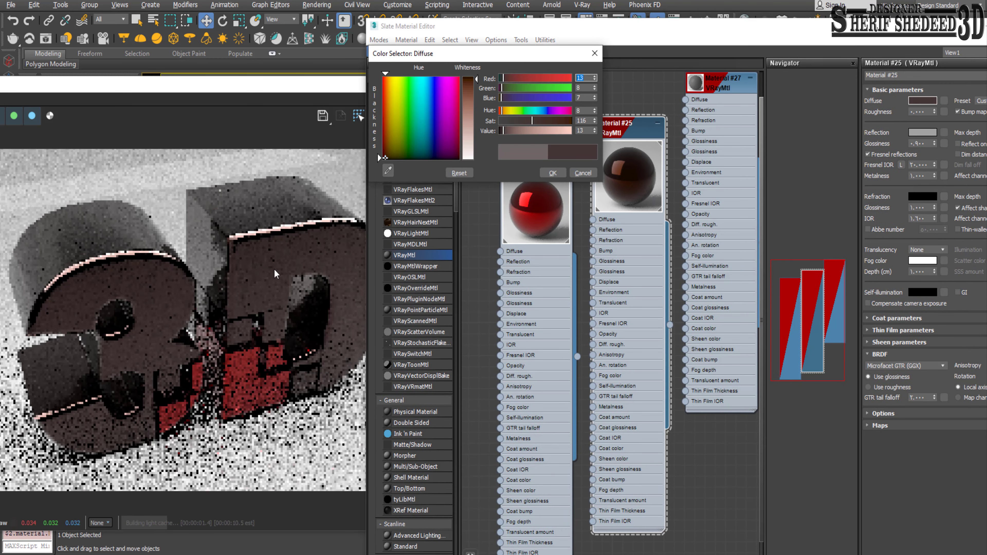
left_click(552, 173)
mouse_move(411, 26)
left_mouse_down()
mouse_move(546, 99)
mouse_move(559, 168)
mouse_move(64, 393)
left_mouse_up()
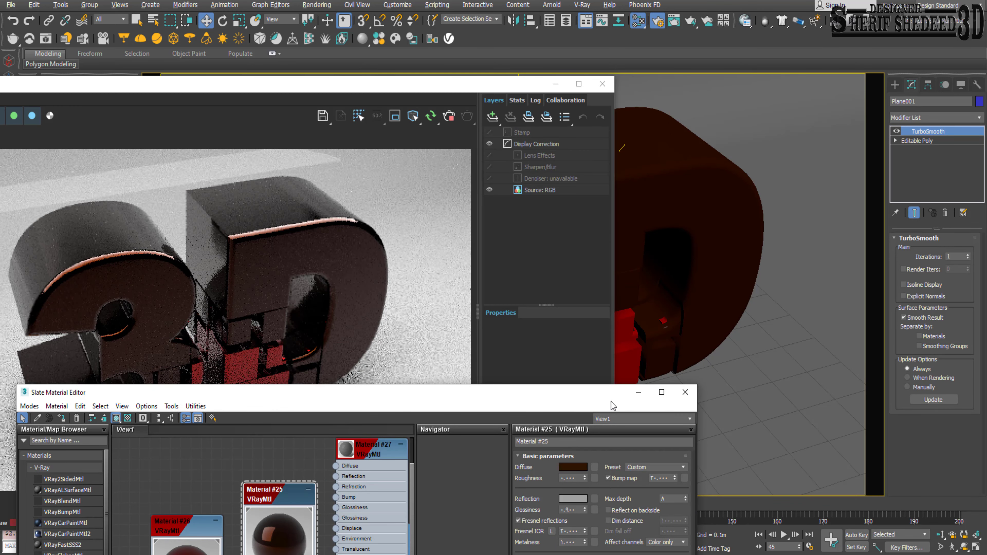
- Close the material editor, select VRayLight001, toggle Invisible off and on, and close the render
left_click(685, 392)
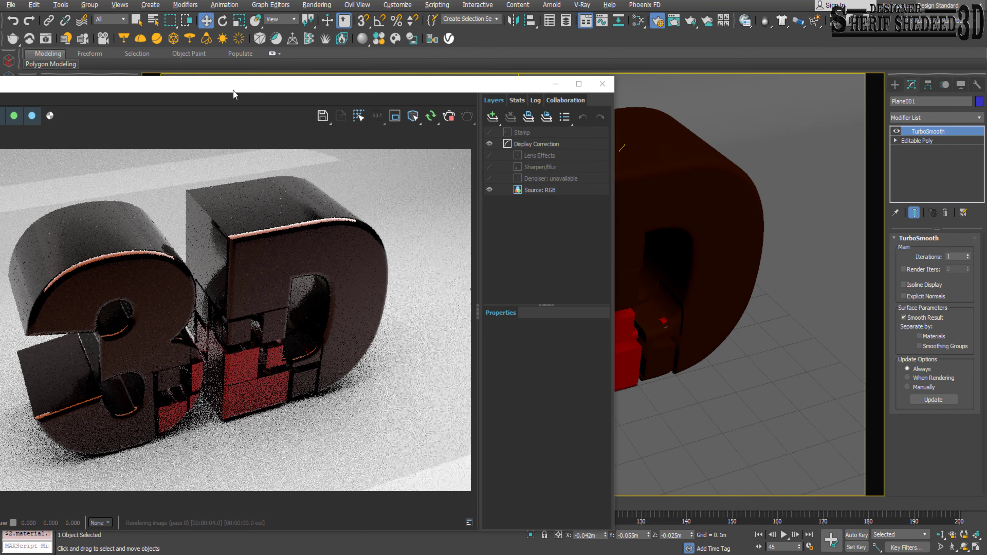
left_click_drag(233, 88, 612, 74)
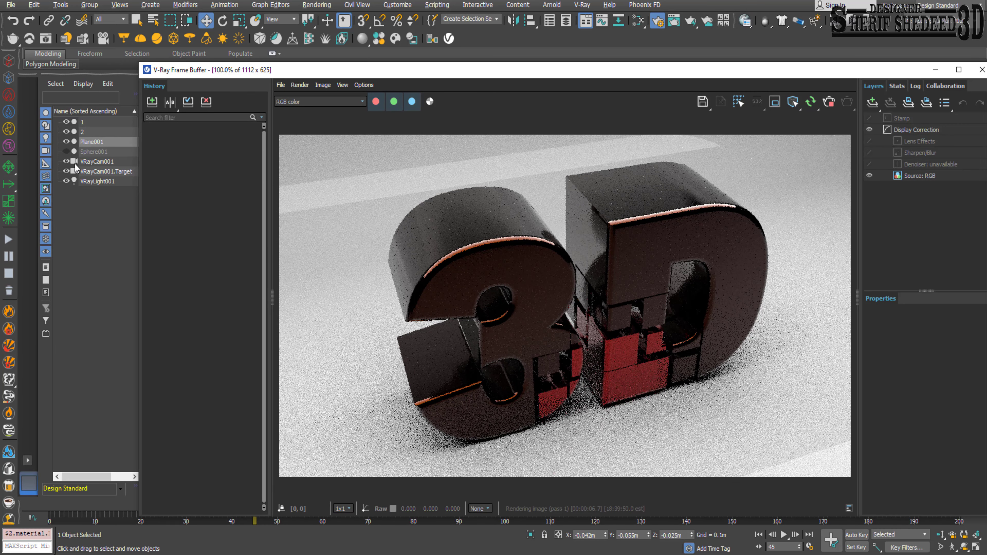
left_click(88, 187)
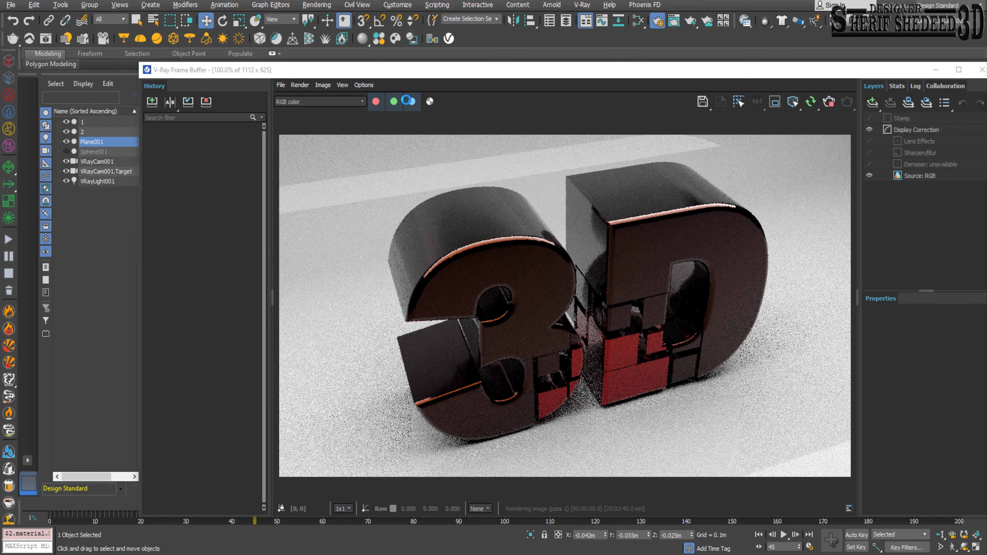
left_click(97, 181)
left_click_drag(447, 74, 187, 31)
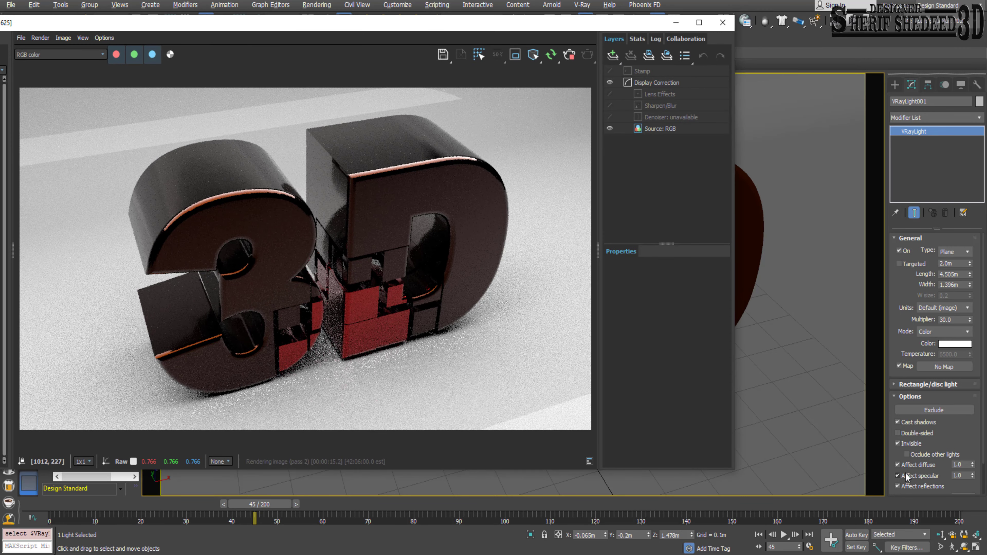
left_click(898, 444)
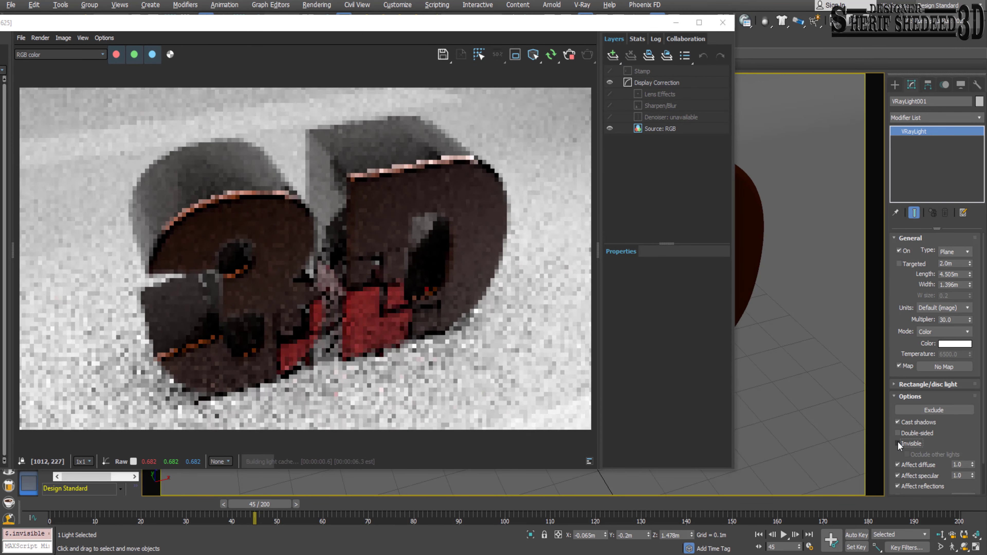
left_click(898, 444)
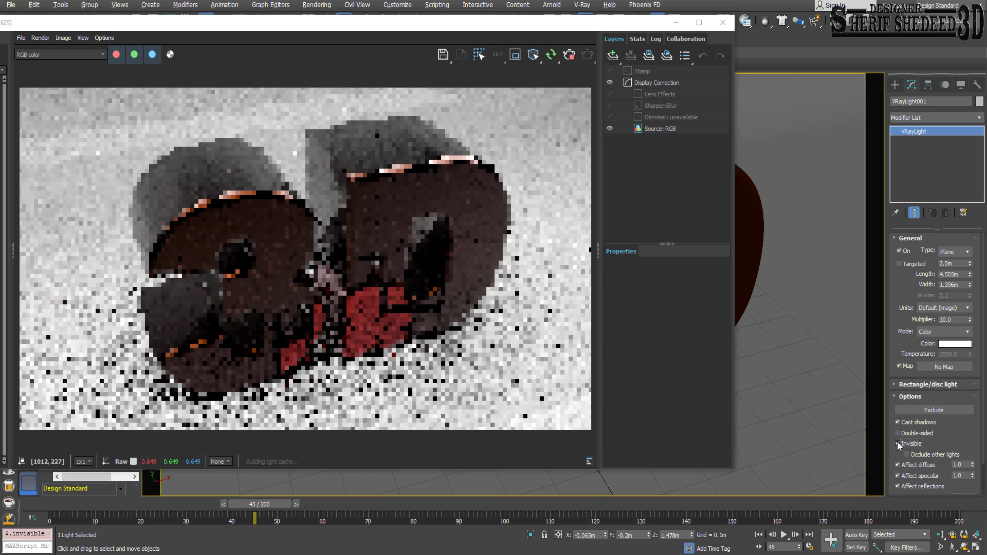
left_click(721, 23)
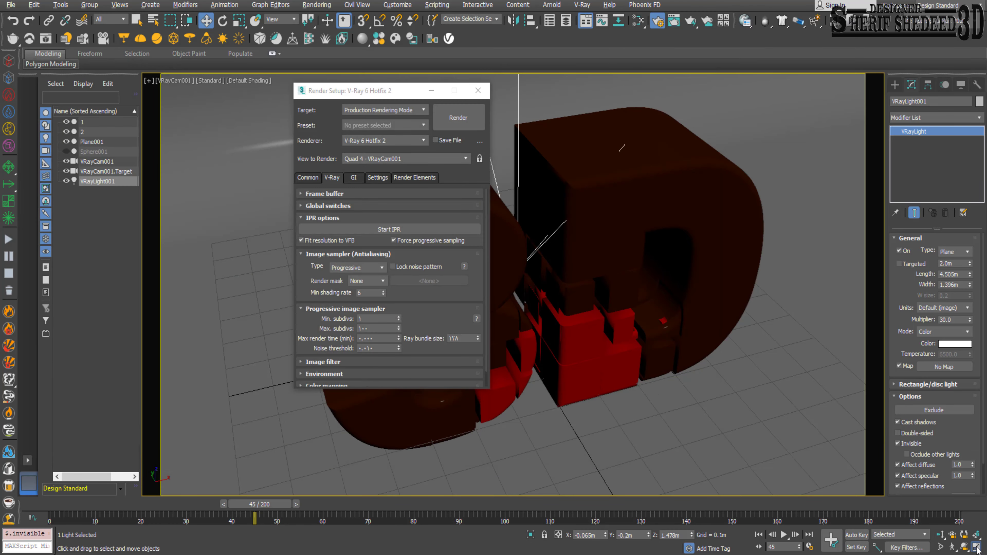
- In four-viewport layout, raise VRayLight001 in Top view and tilt it 13° about X
left_click(976, 545)
left_click(477, 99)
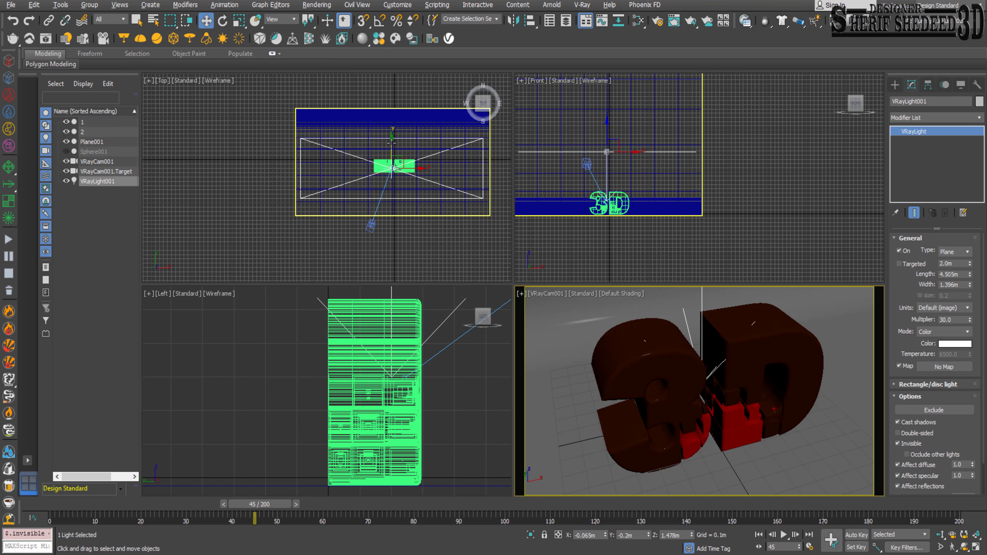
left_click_drag(390, 137, 392, 134)
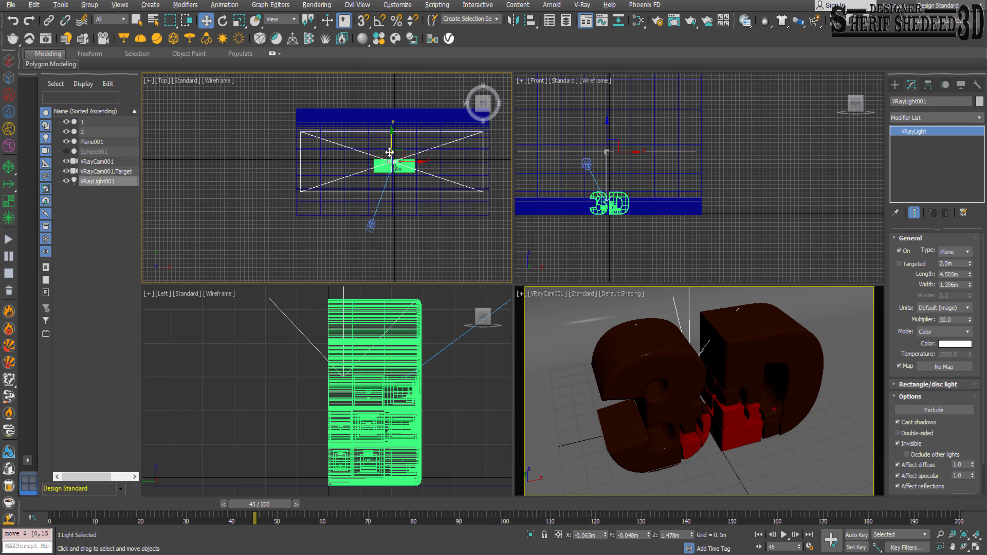
key("e")
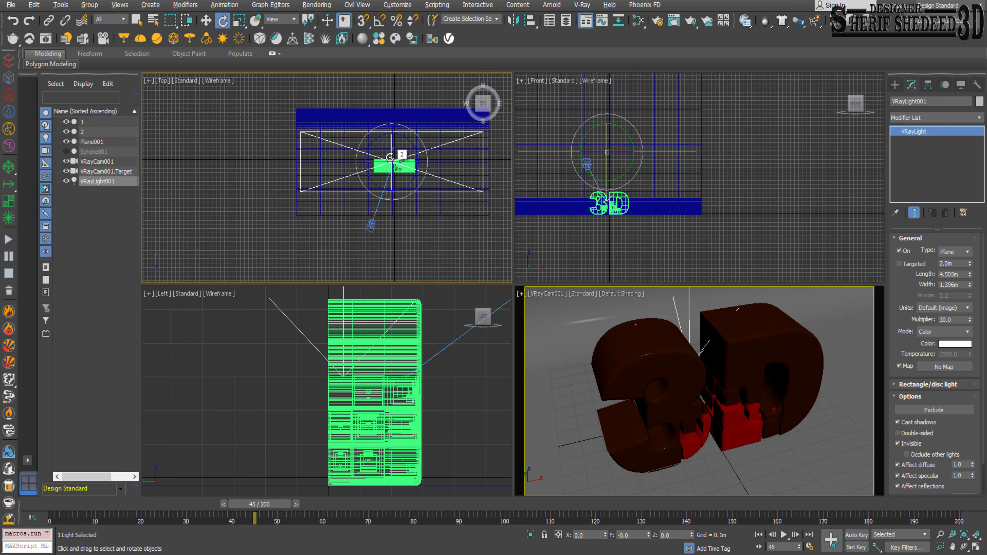
left_click_drag(390, 157, 390, 147)
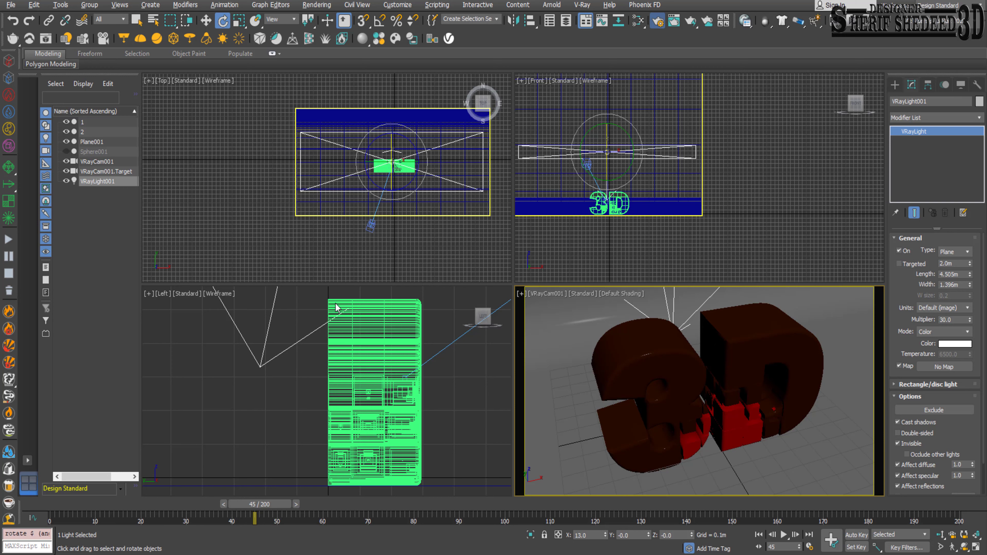
- Start an interactive V-Ray render and toggle the light's Double-sided option on and off
key("F10")
left_click(361, 230)
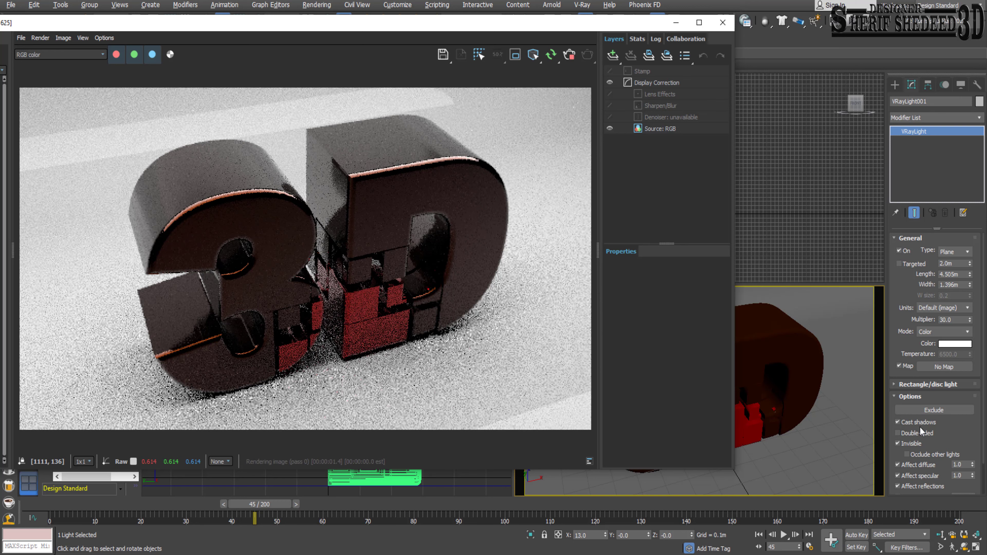
left_click(899, 433)
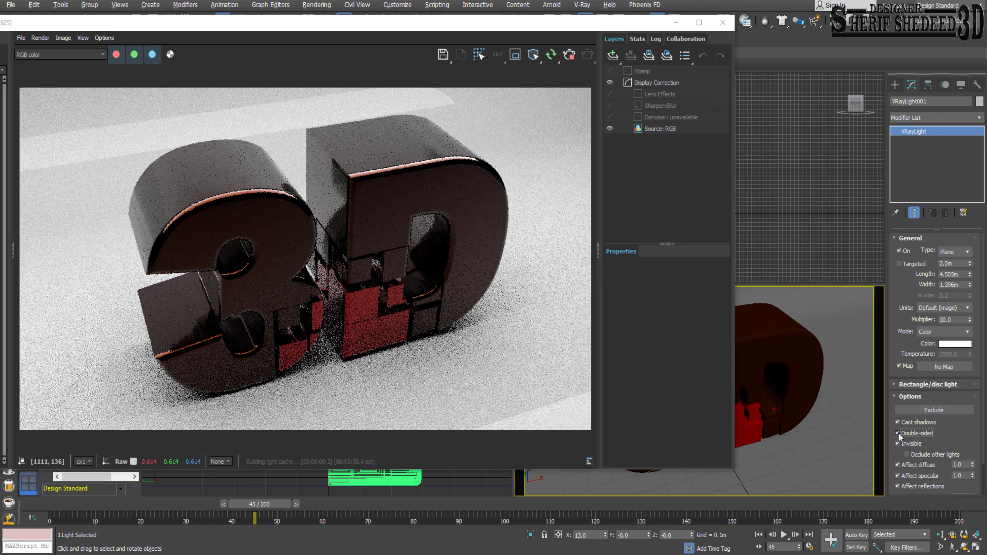
left_click(899, 433)
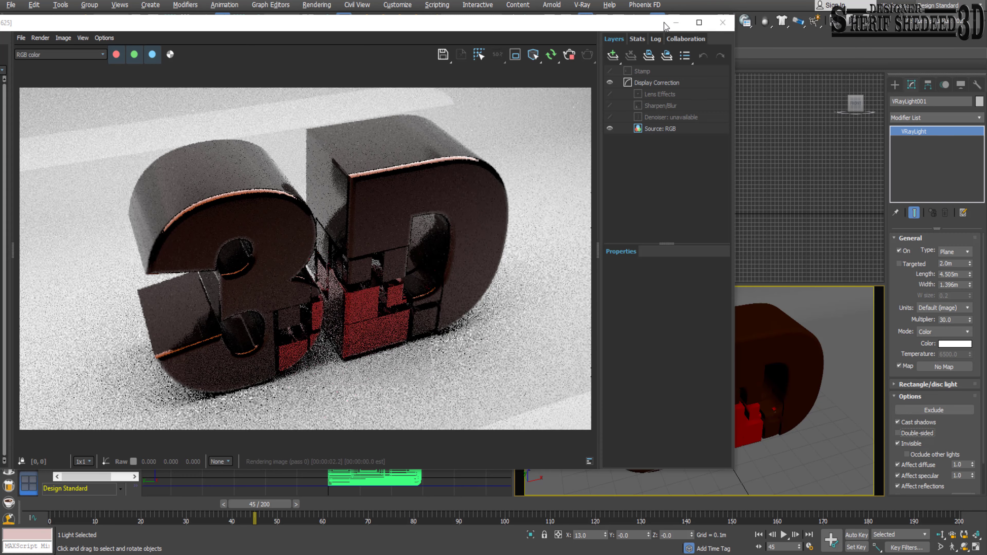
- Move VRayLight001 up, then down to Z 1.369m in Top view, watching the render
left_click_drag(665, 27, 471, 59)
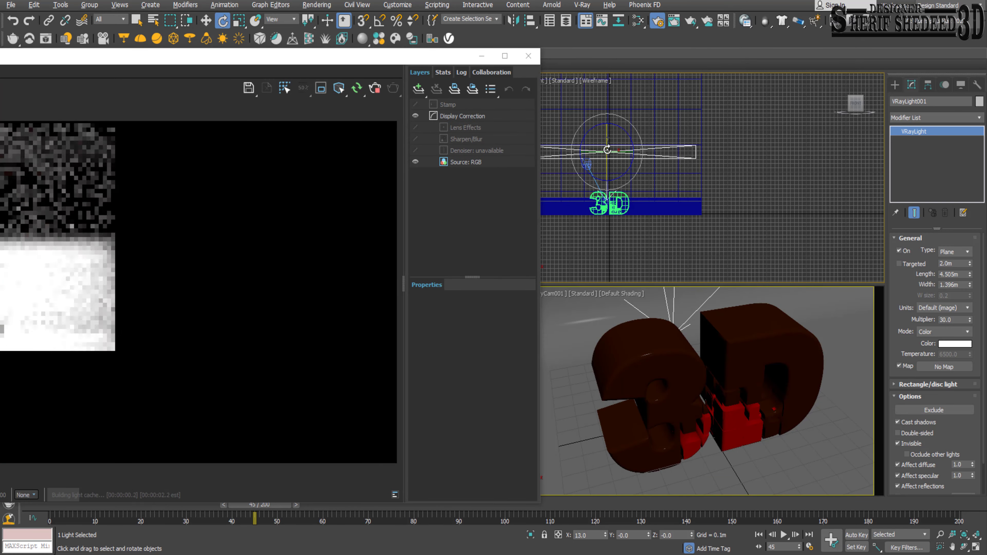
right_click(607, 150)
left_click(622, 156)
left_click_drag(607, 118, 606, 93)
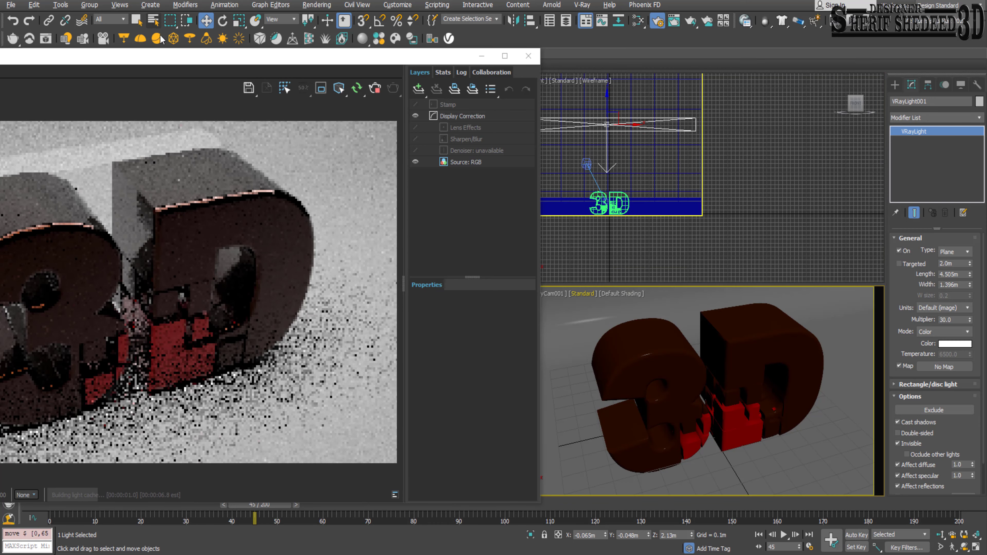
left_click_drag(200, 60, 466, 55)
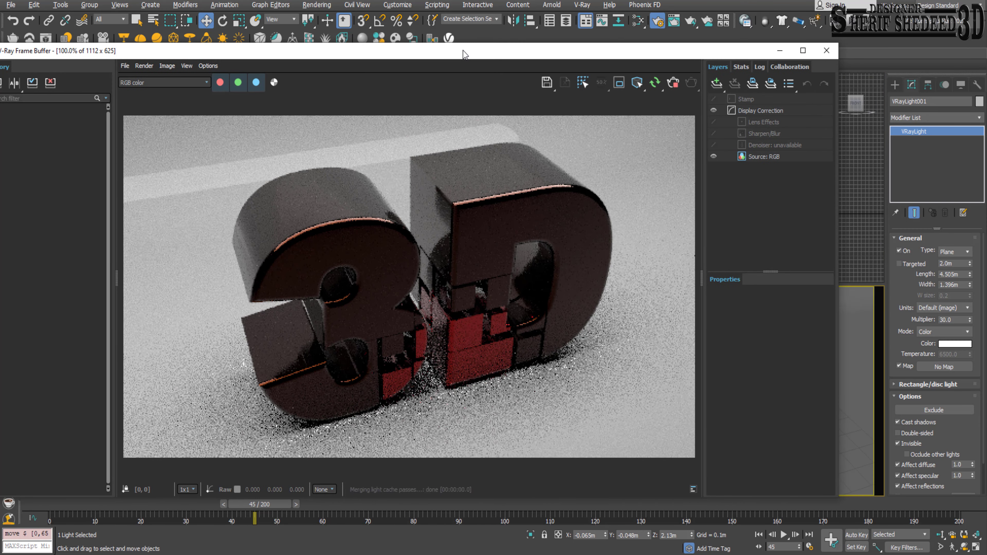
left_click_drag(466, 54, 180, 51)
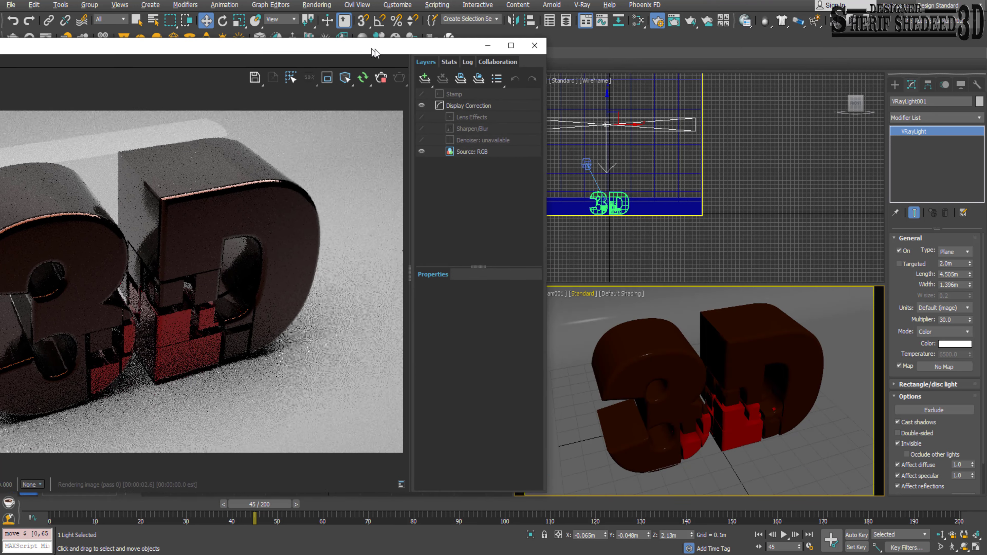
left_click_drag(607, 101, 607, 133)
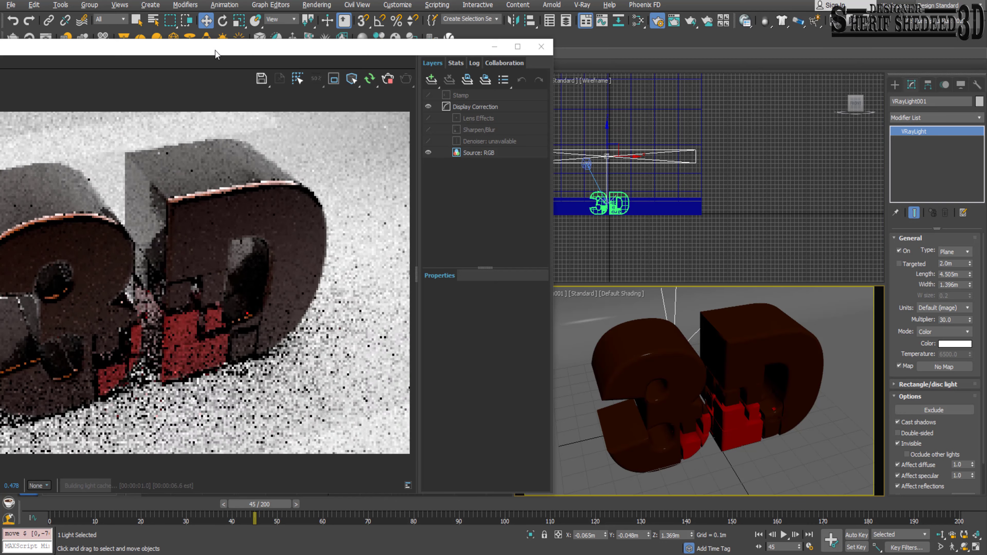
mouse_move(221, 54)
left_mouse_down()
mouse_move(401, 26)
mouse_move(181, 74)
left_mouse_up()
- Raise Plane001's TurboSmooth iterations from 1 to 3, checking it with edged faces and wireframe
left_click(560, 368)
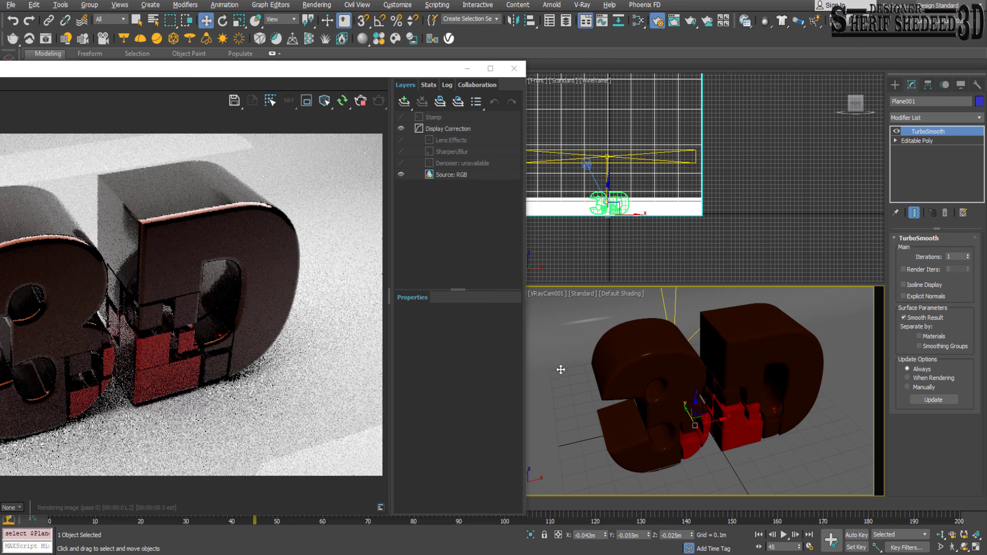
key("F4")
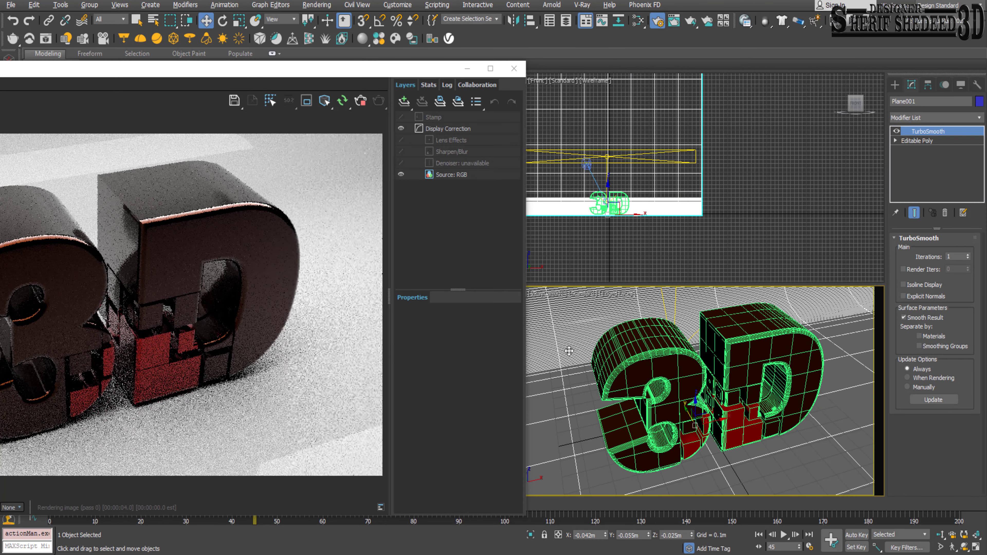
left_click(968, 255)
left_click(967, 255)
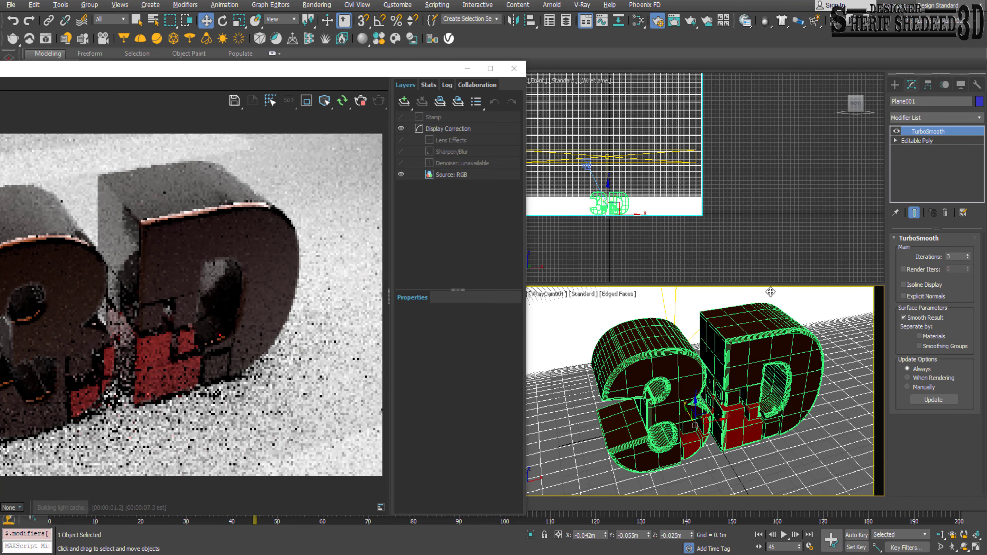
key("F3")
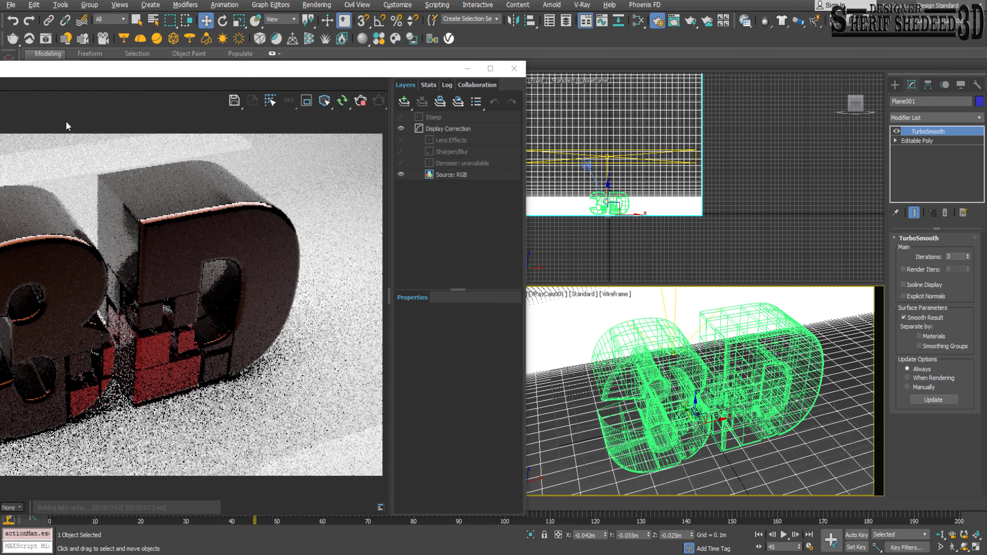
mouse_move(107, 73)
left_mouse_down()
mouse_move(275, 72)
mouse_move(404, 34)
left_mouse_up()
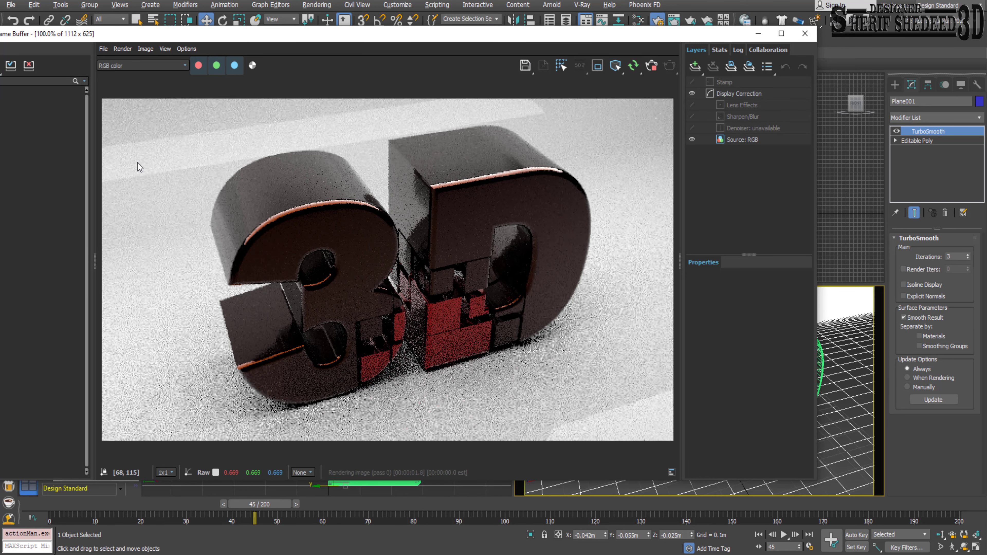
- Scale Plane001 along Y to about 303% in the Top view
left_click(806, 34)
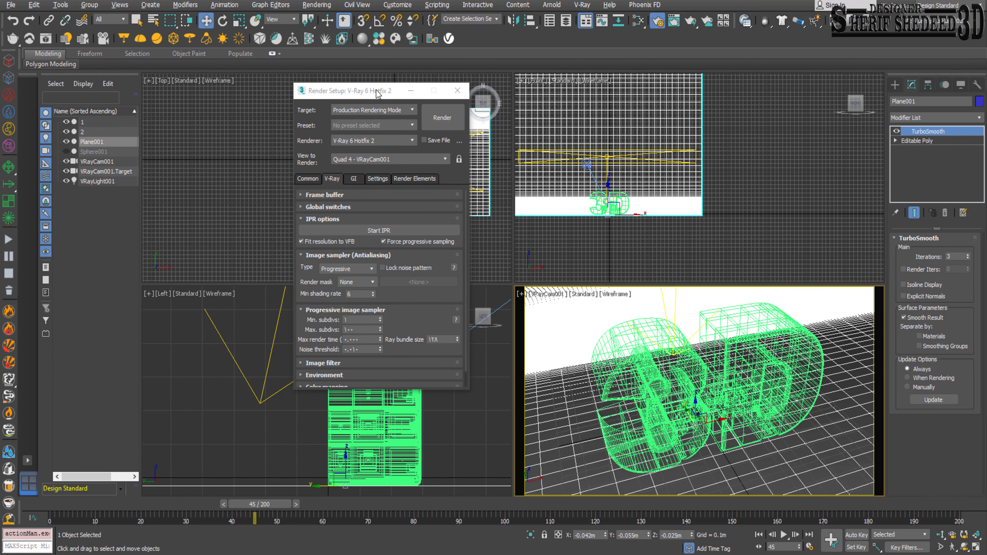
left_click_drag(376, 94, 283, 221)
left_click(383, 141)
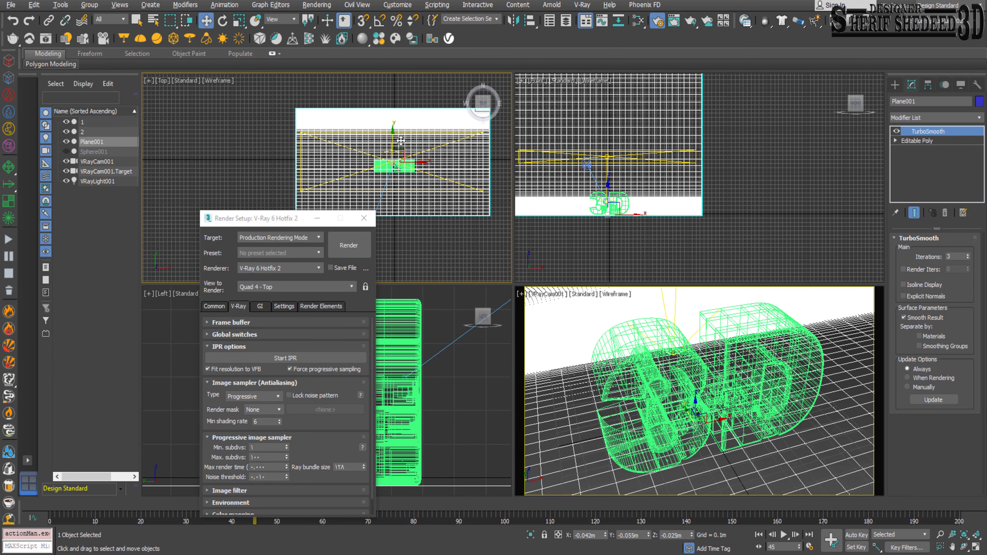
right_click(401, 140)
left_click(400, 170)
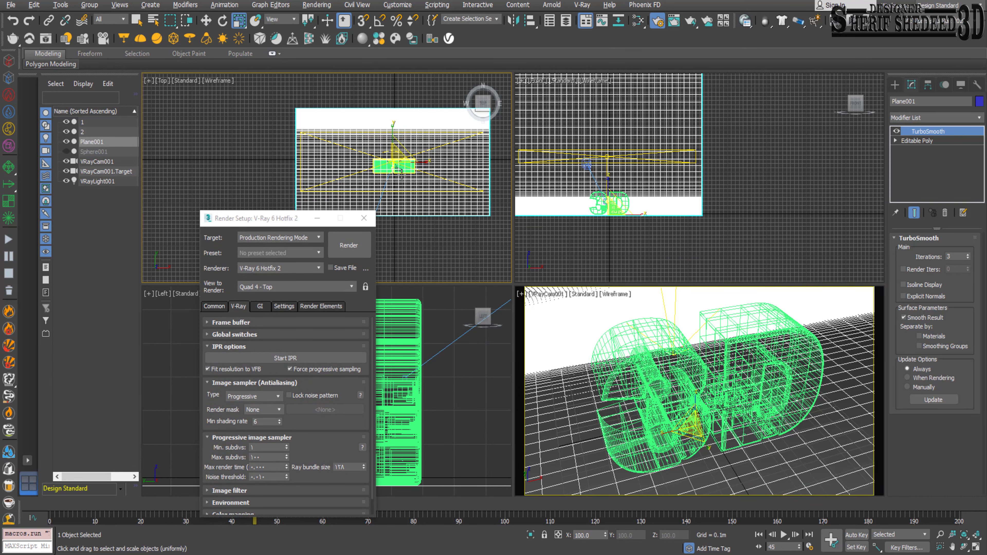
left_click_drag(393, 134, 394, 91)
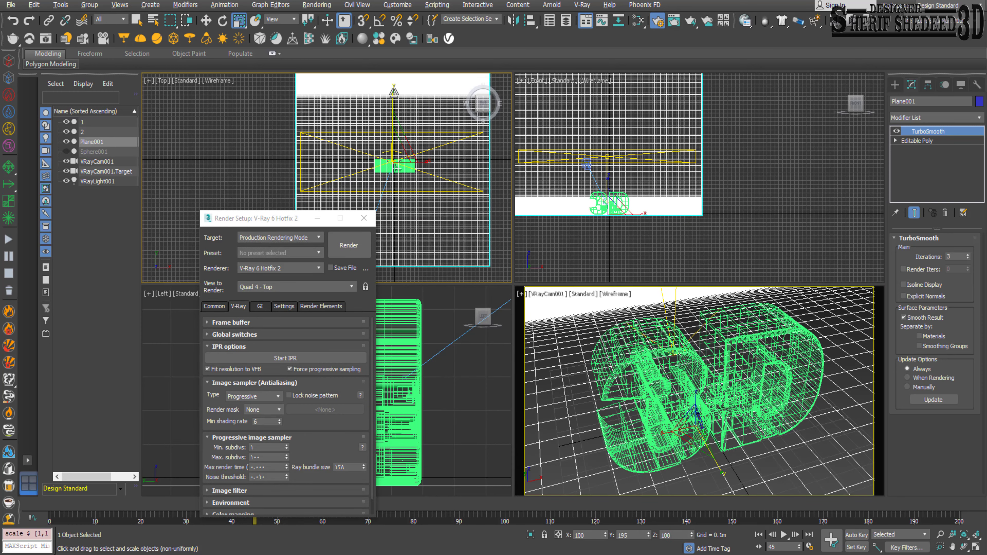
left_click_drag(393, 91, 391, 51)
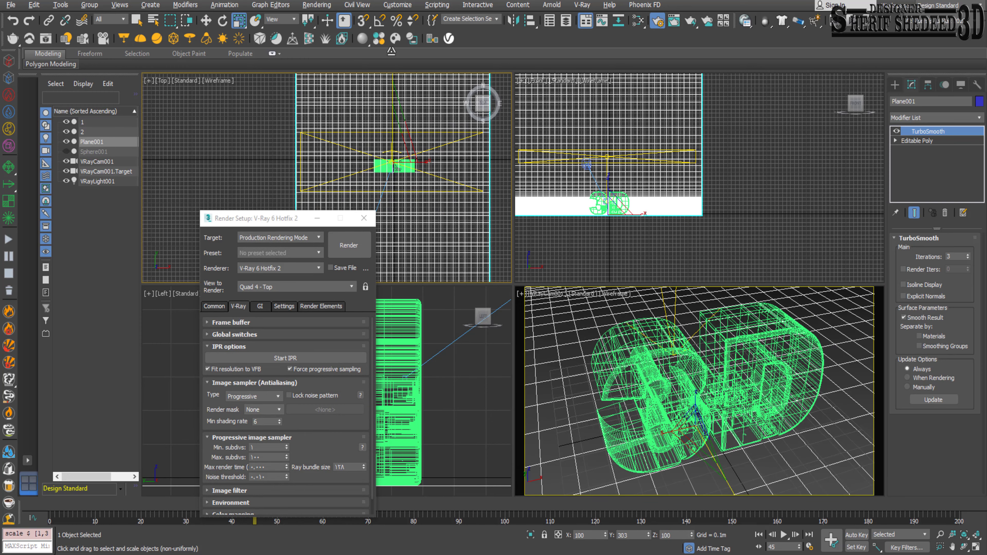
- Run an interactive test render of the camera view, then close the render windows
right_click(619, 399)
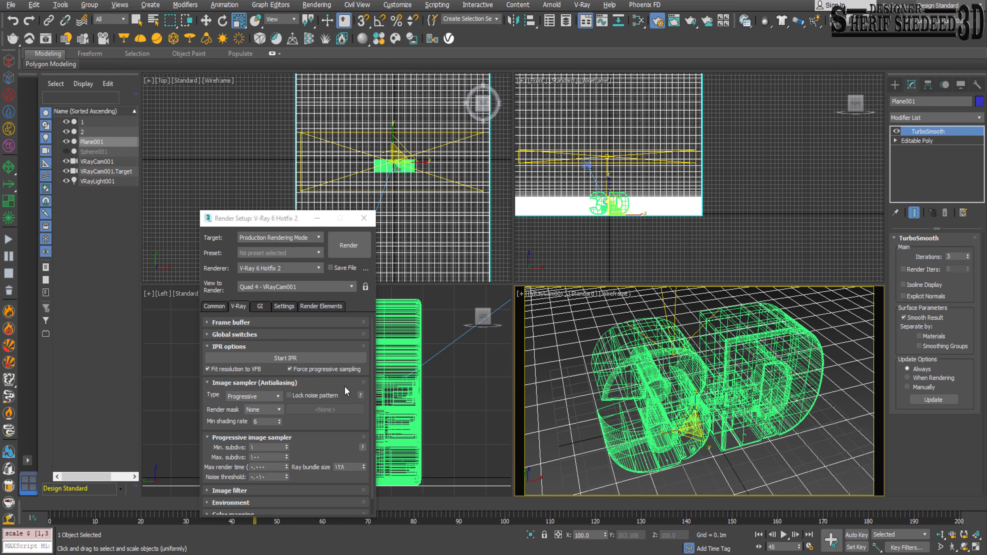
left_click(303, 359)
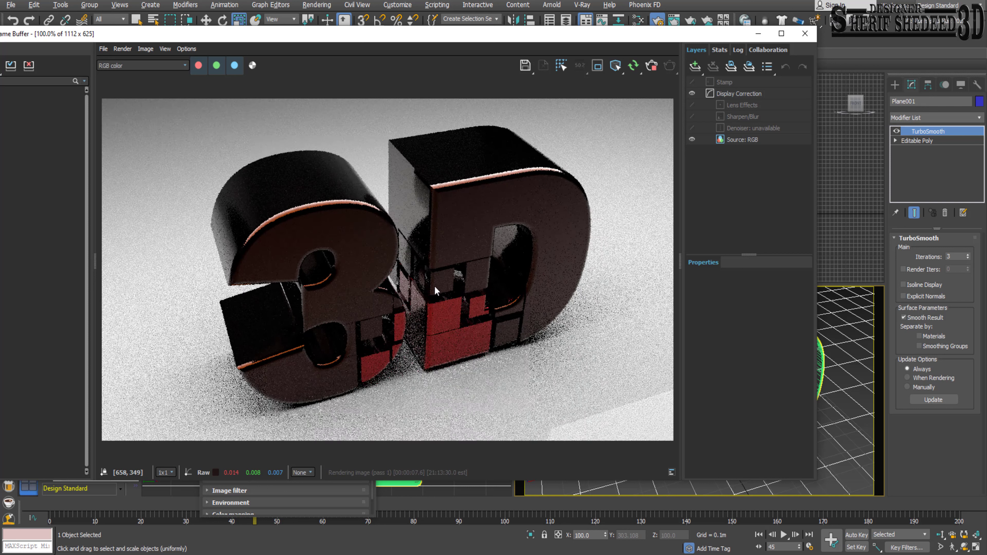
left_click(809, 36)
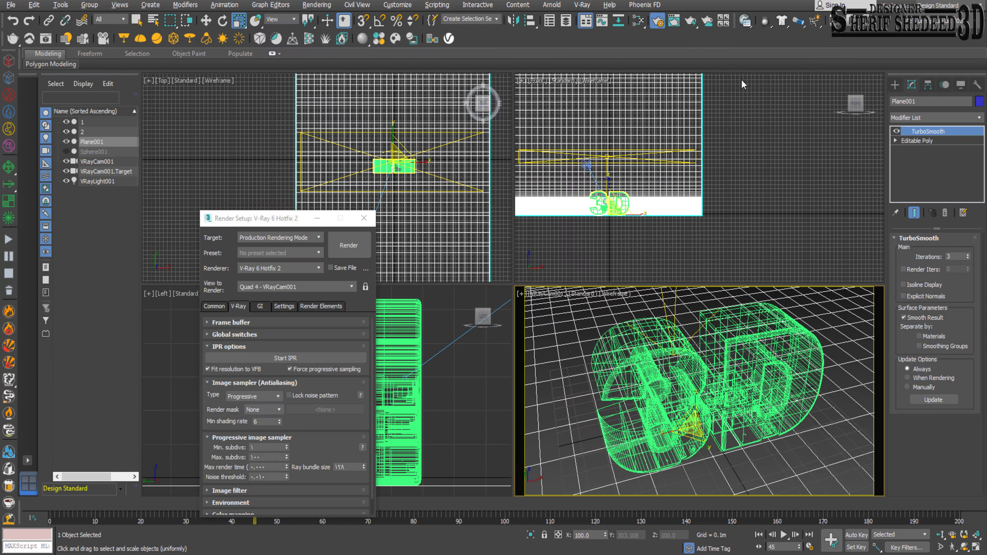
left_click(365, 214)
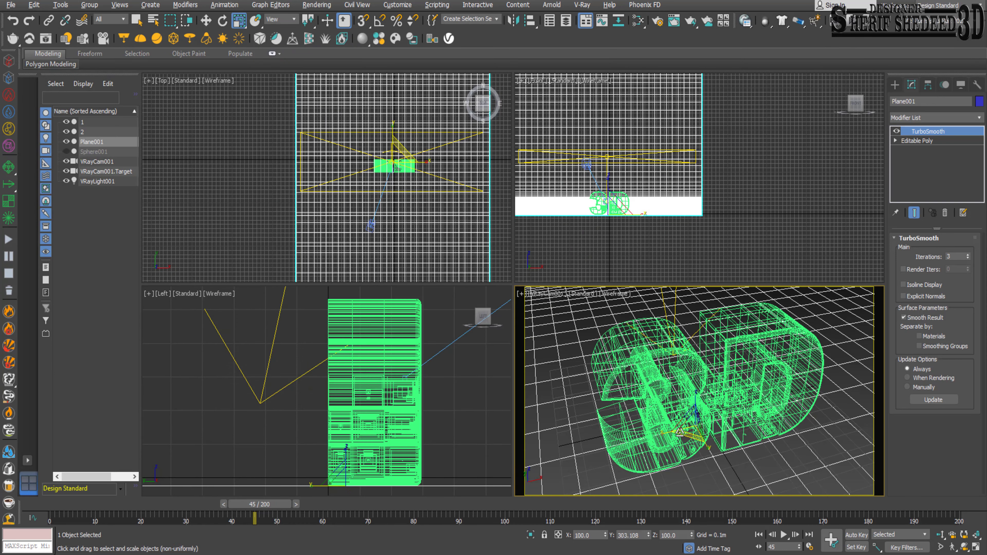
- Switch to the Move tool and reselect objects, ending with Plane001 selected
left_click(664, 405)
right_click(663, 403)
left_click(685, 410)
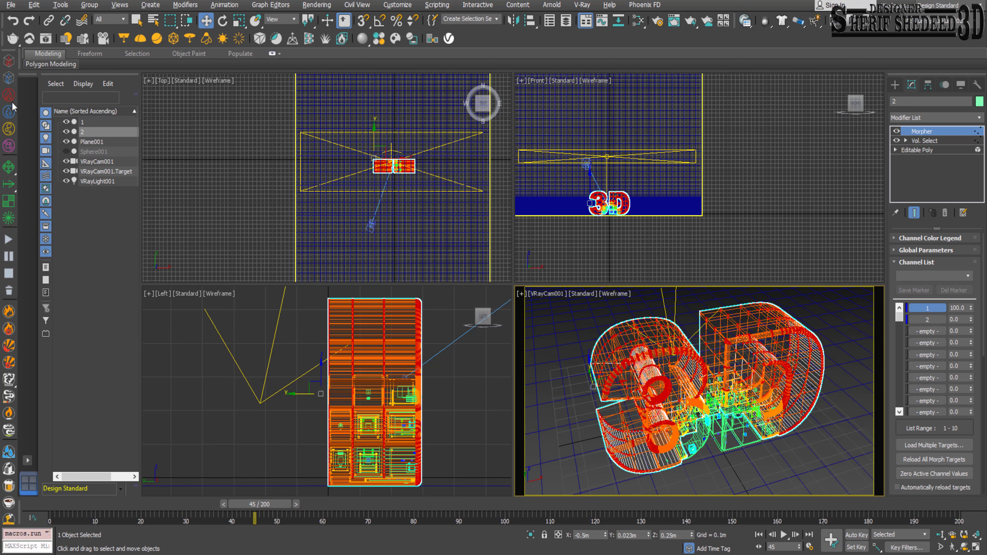
left_click(88, 123)
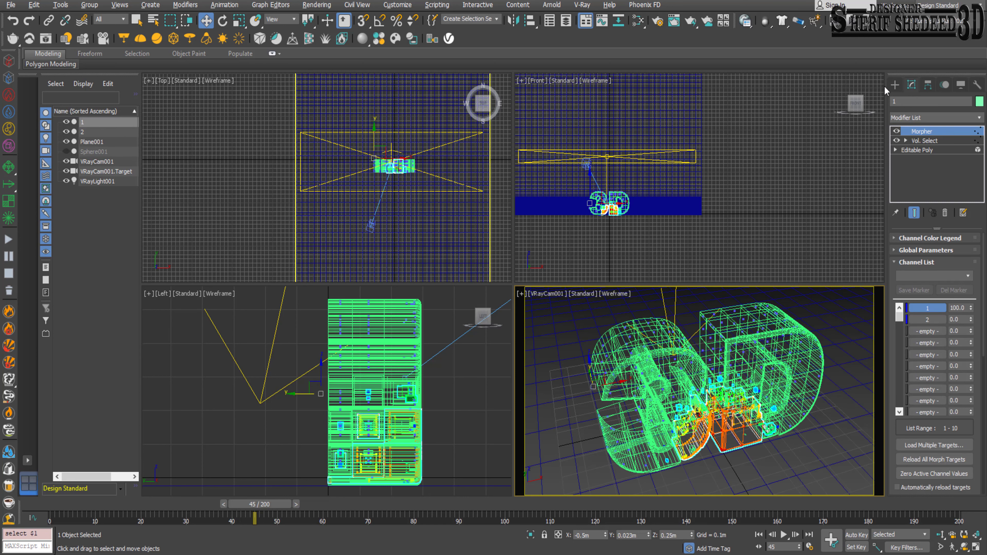
left_click(894, 85)
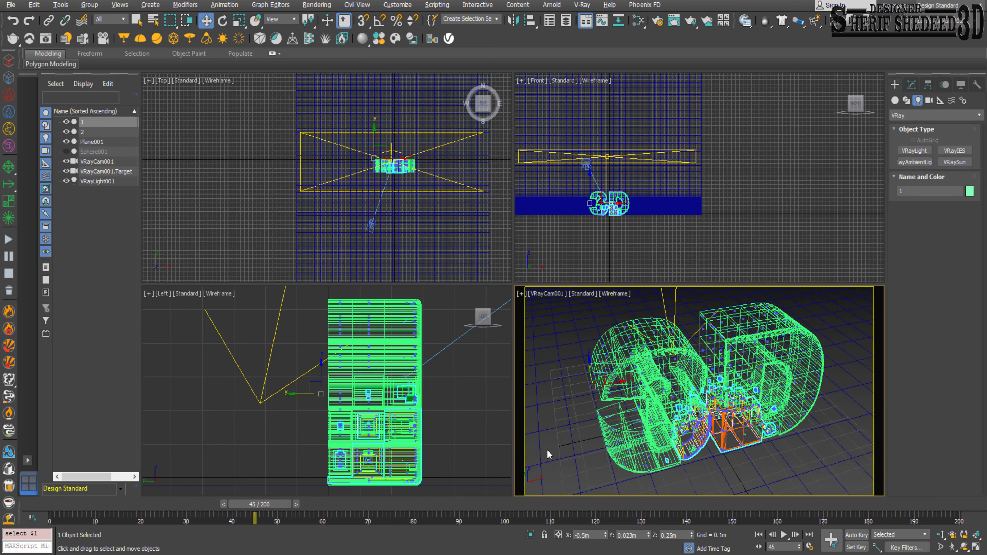
left_click(570, 459)
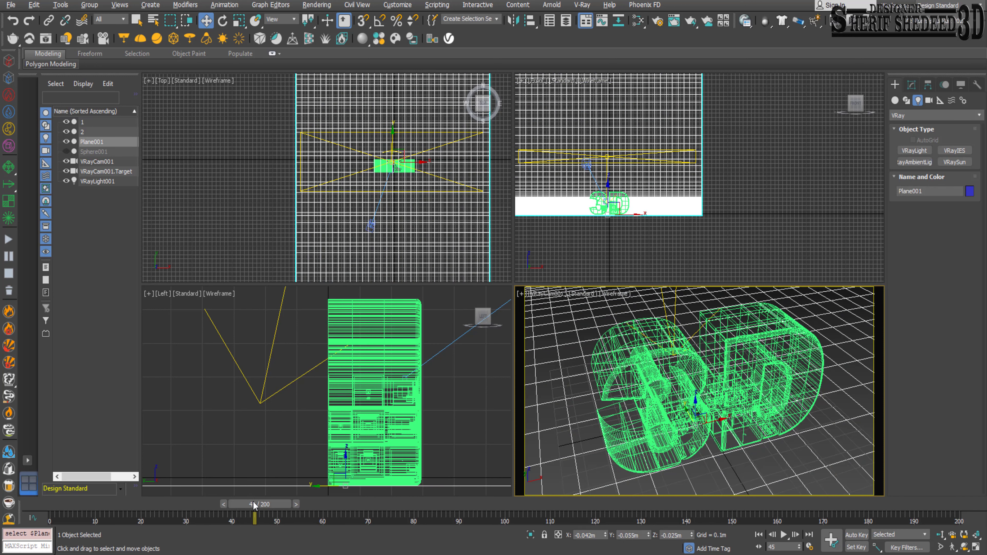
- Set the timeline to frame 51, maximize the camera viewport, and select the 3D text
mouse_move(254, 505)
left_mouse_down()
mouse_move(304, 507)
mouse_move(284, 510)
left_mouse_up()
key("w")
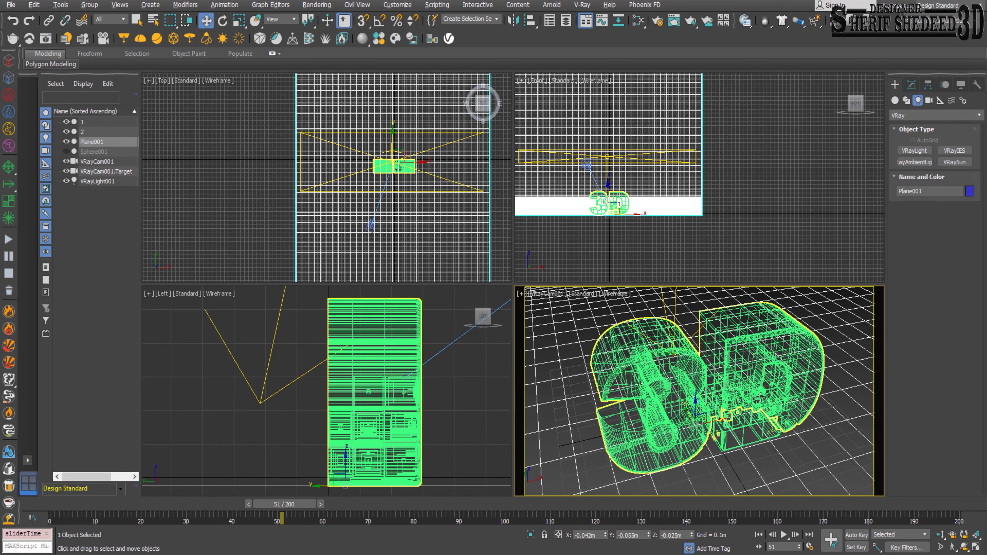
key("alt+w")
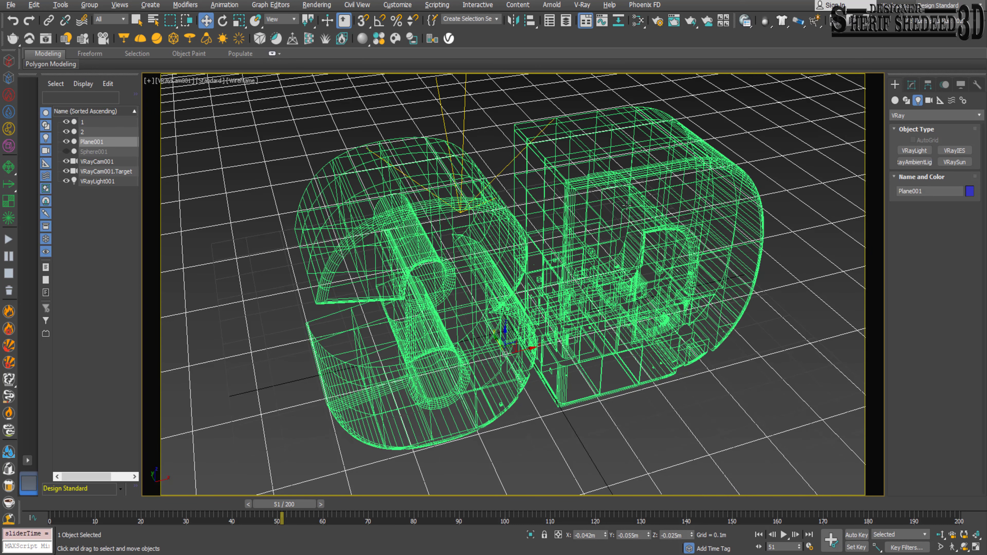
left_click(599, 182)
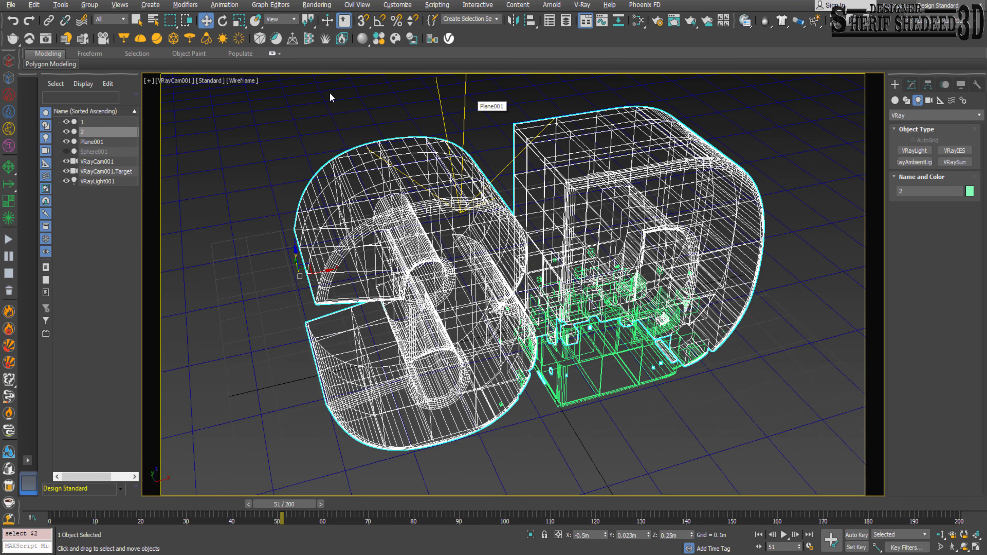
- Render frame 51 from the camera with display correction off, then close the result window
left_click(690, 21)
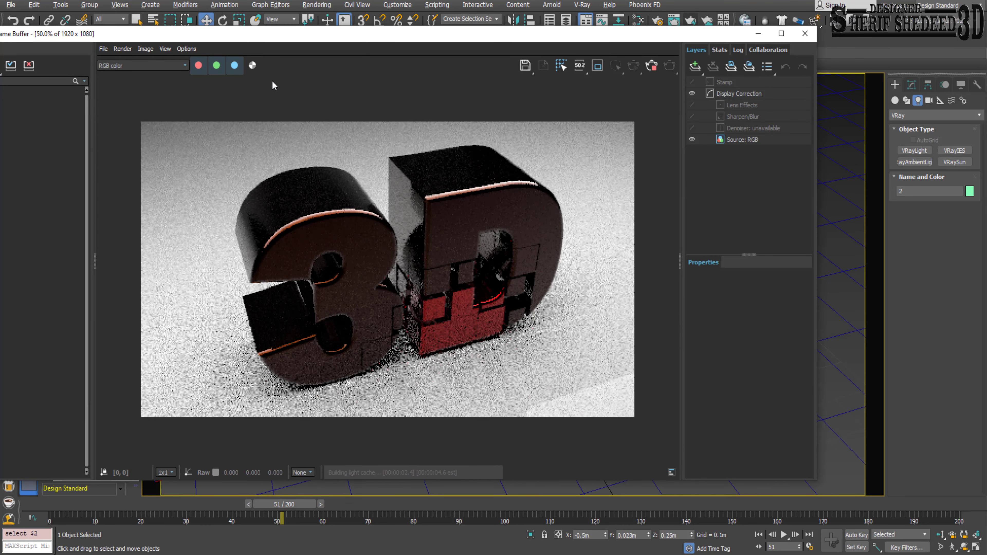
left_click_drag(257, 41, 334, 45)
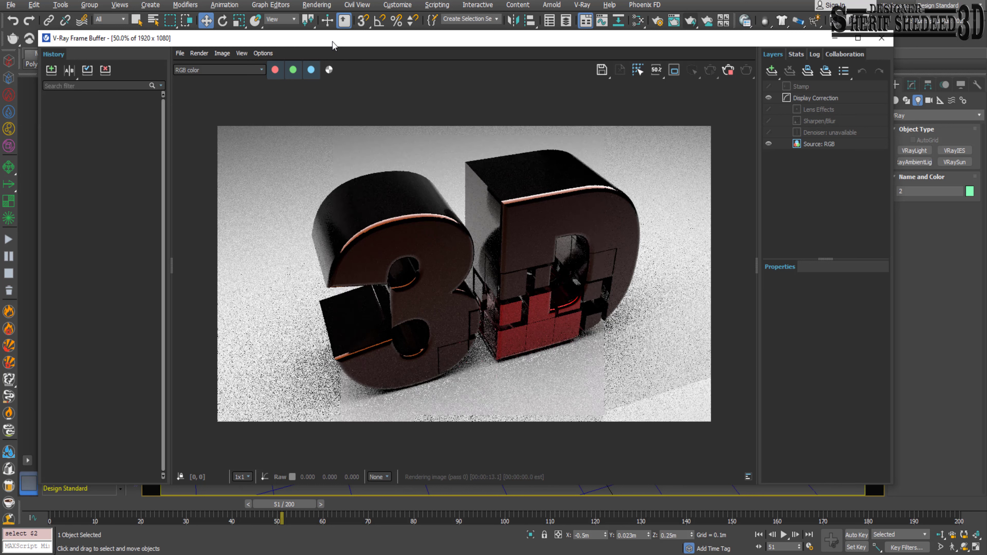
left_click(768, 98)
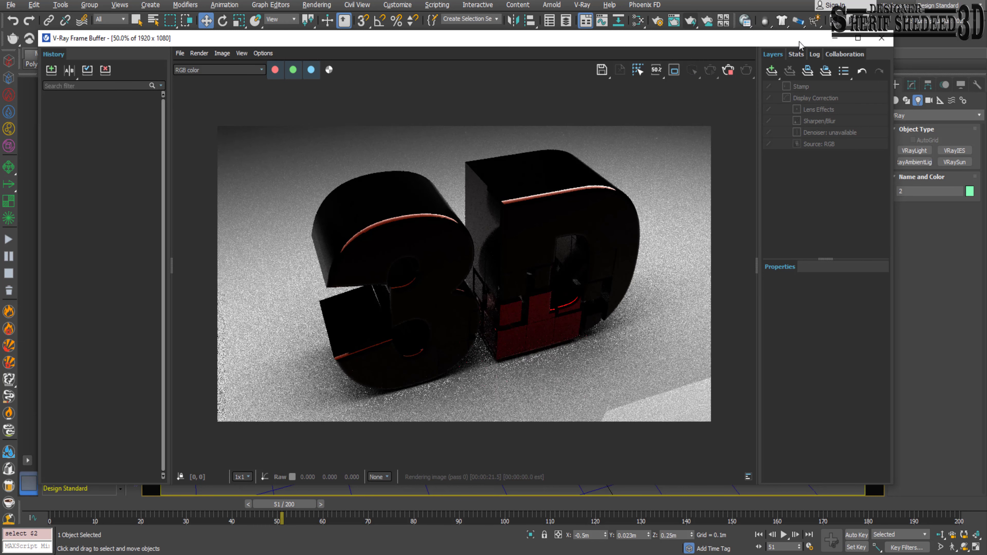
mouse_move(798, 41)
left_mouse_down()
mouse_move(888, 47)
mouse_move(986, 1)
left_mouse_up()
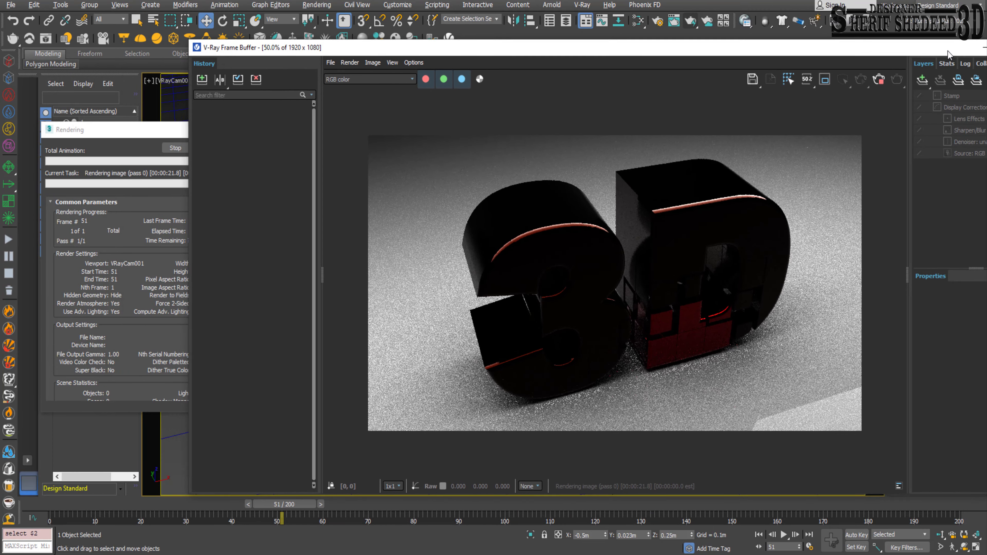
left_click_drag(876, 1, 424, 74)
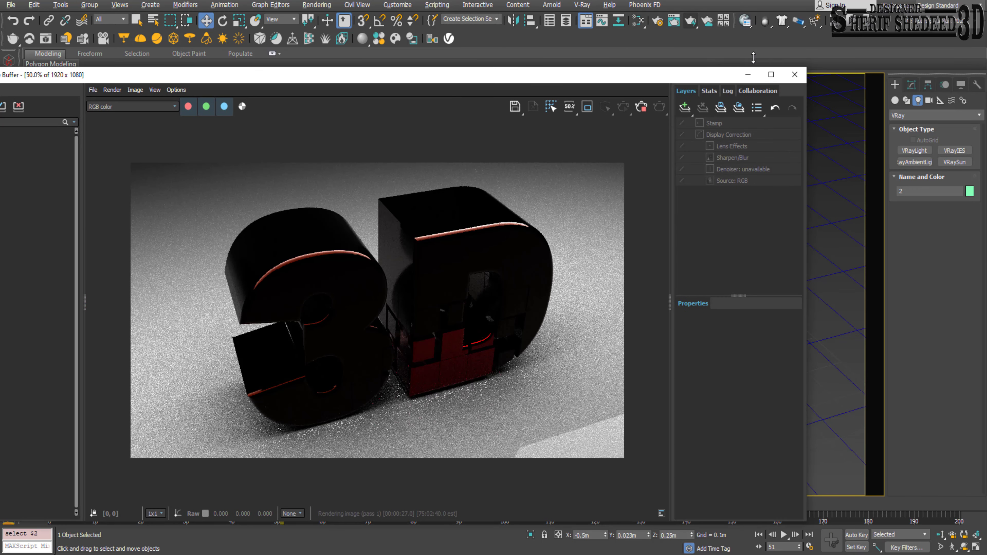
left_click(797, 76)
- Select VRayCam001, show its parameters, and render a test at a trial F-number
left_click(203, 149)
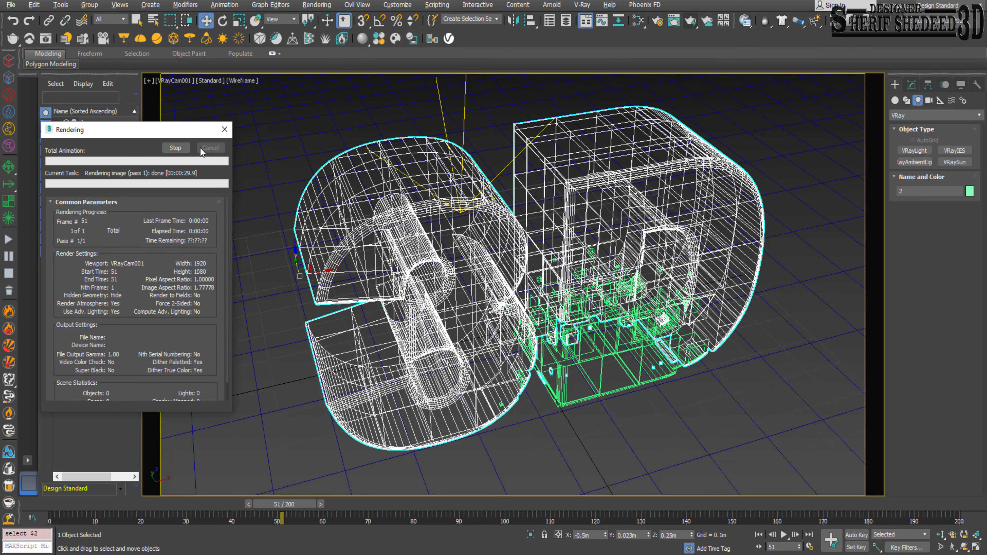
left_click(90, 161)
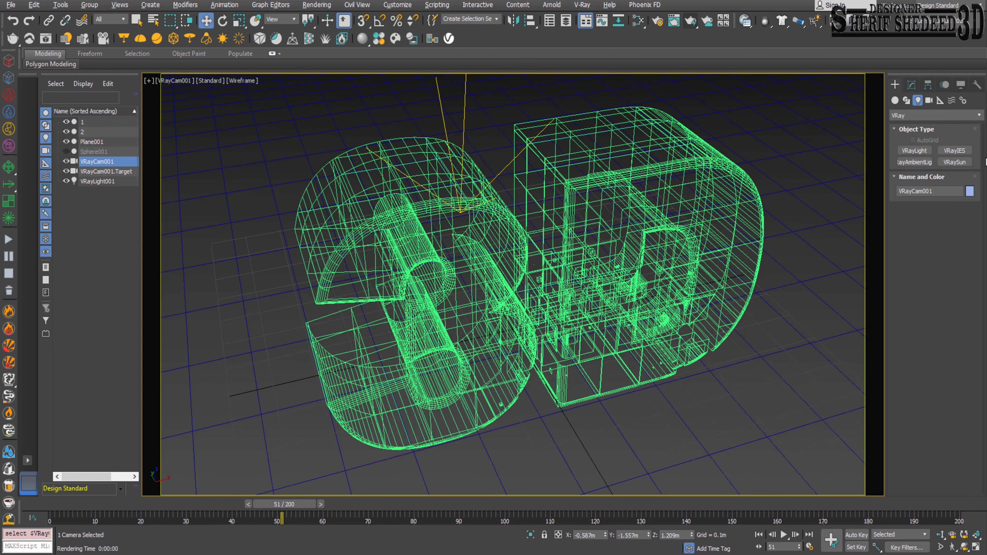
left_click(912, 85)
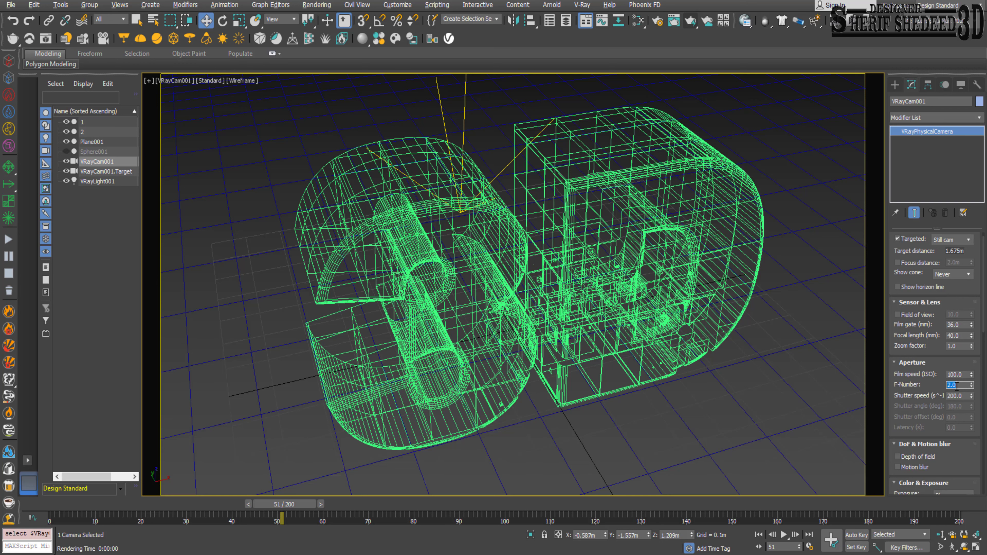
left_click(690, 21)
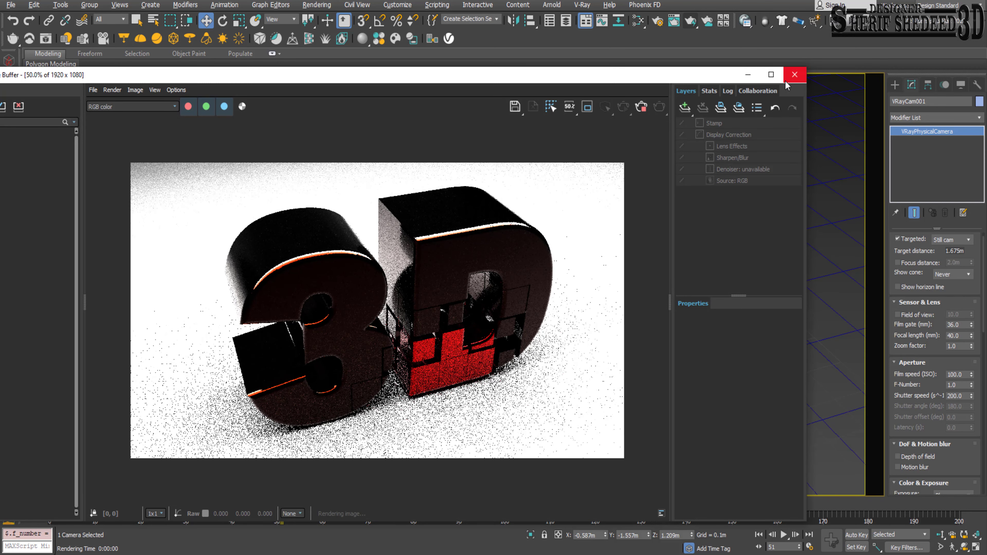
left_click(794, 74)
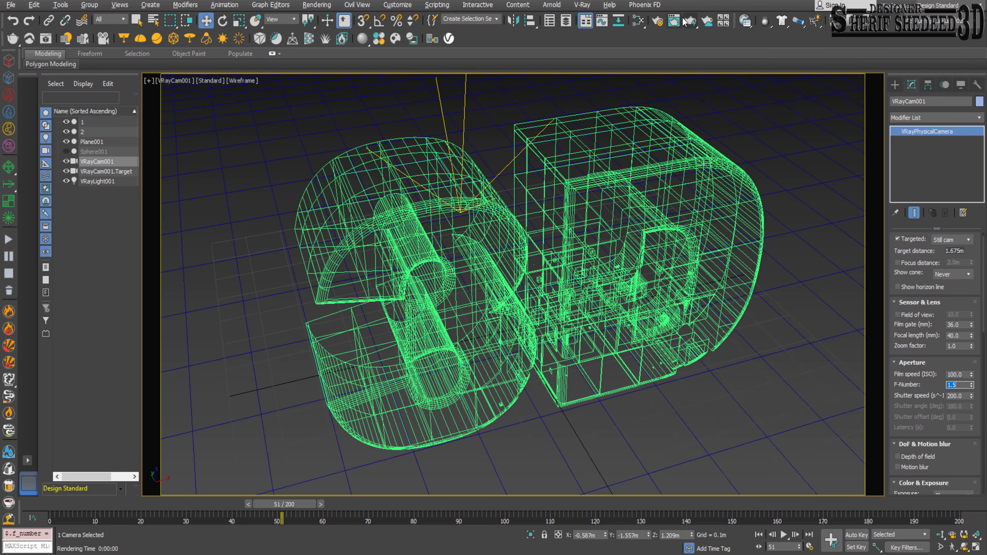
- Re-render with adjusted F-numbers, finishing at F-number 1.25
left_click(689, 22)
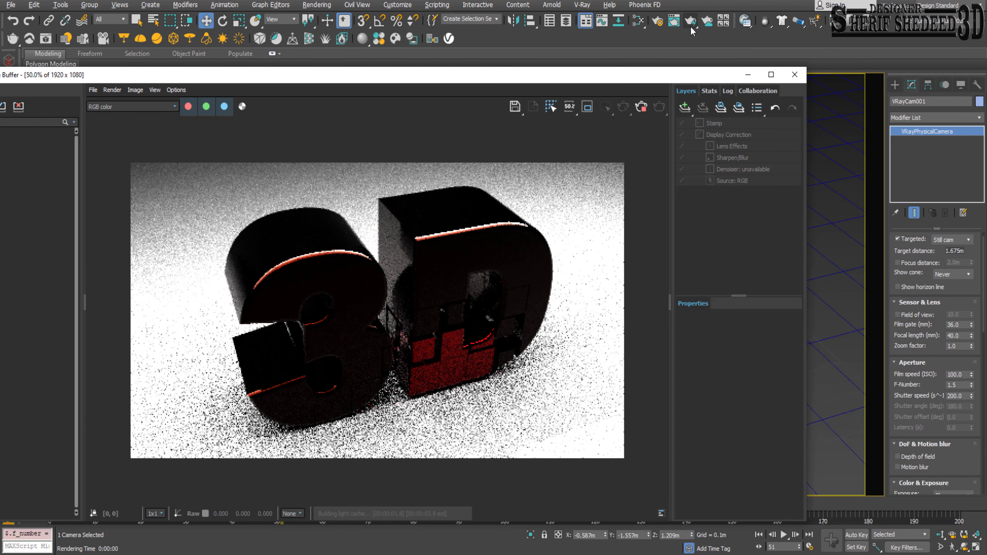
left_click_drag(390, 74, 435, 30)
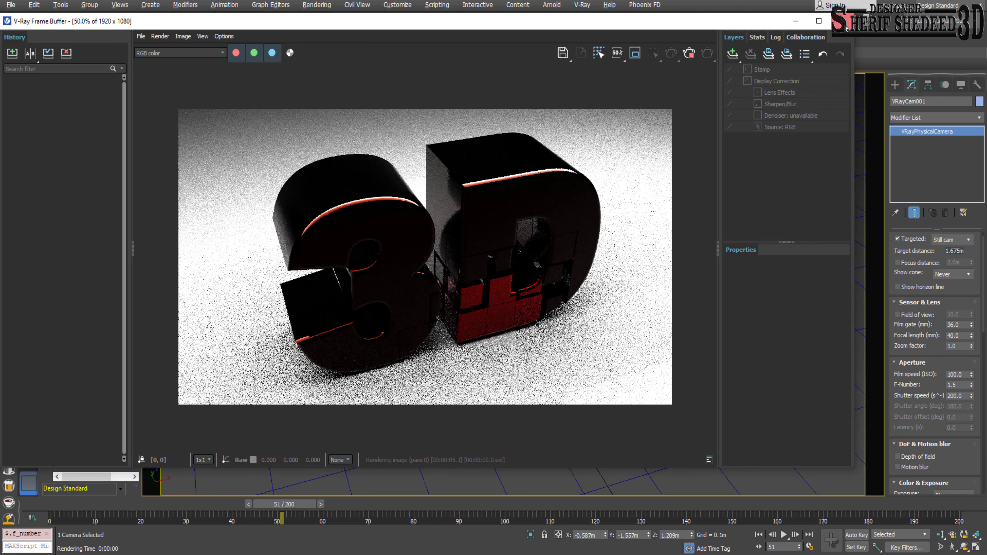
left_click(924, 233)
type("1.25")
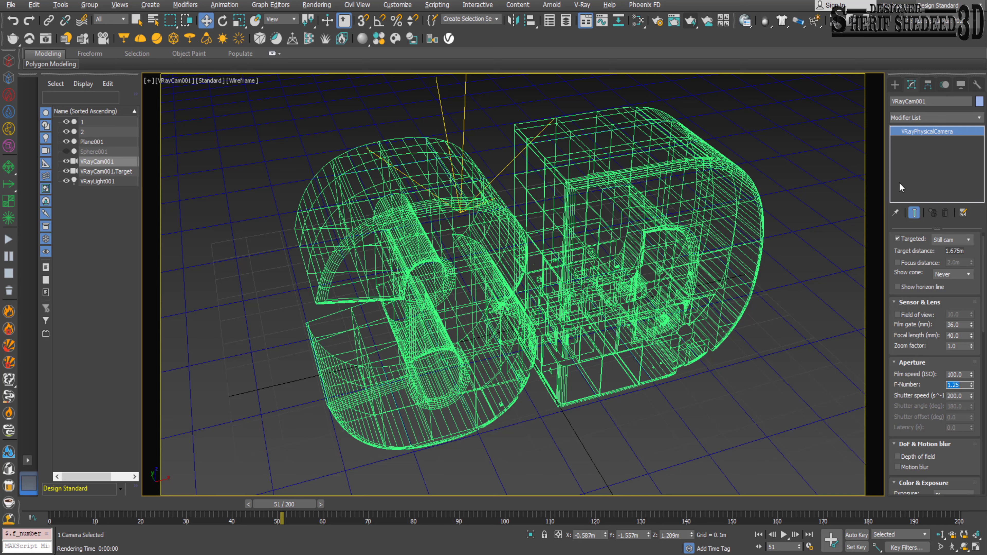
left_click(690, 22)
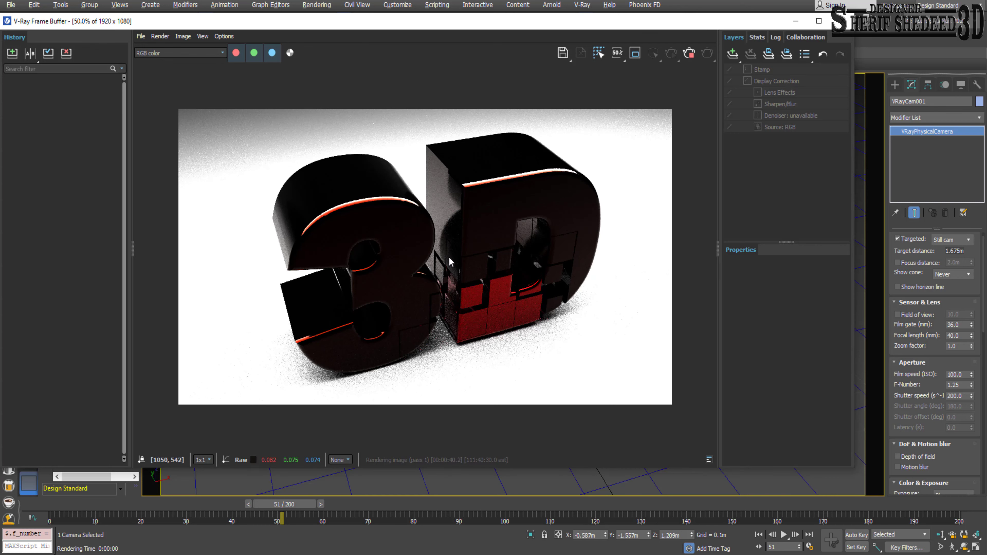
- Close the render windows and switch the camera view to Default Shading
left_click(795, 20)
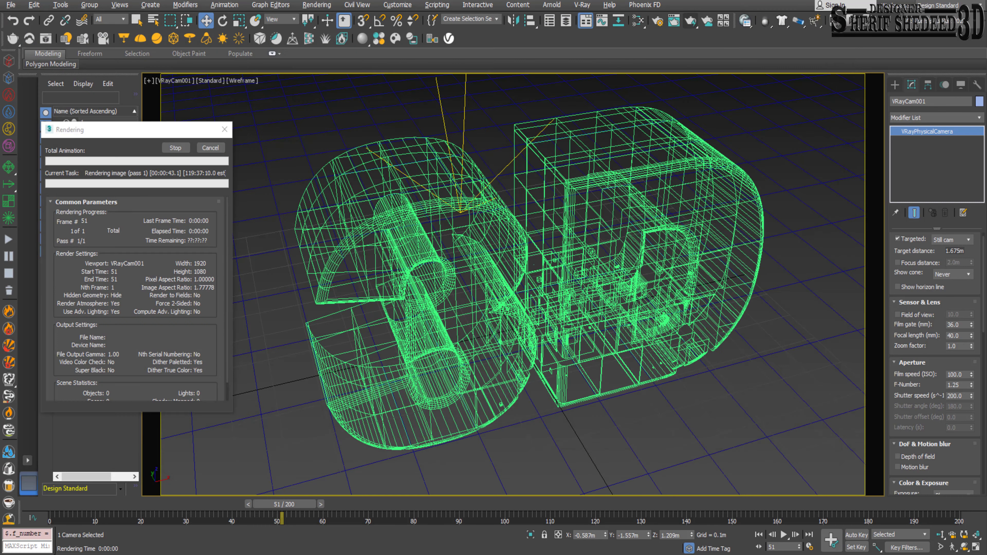
left_click(211, 147)
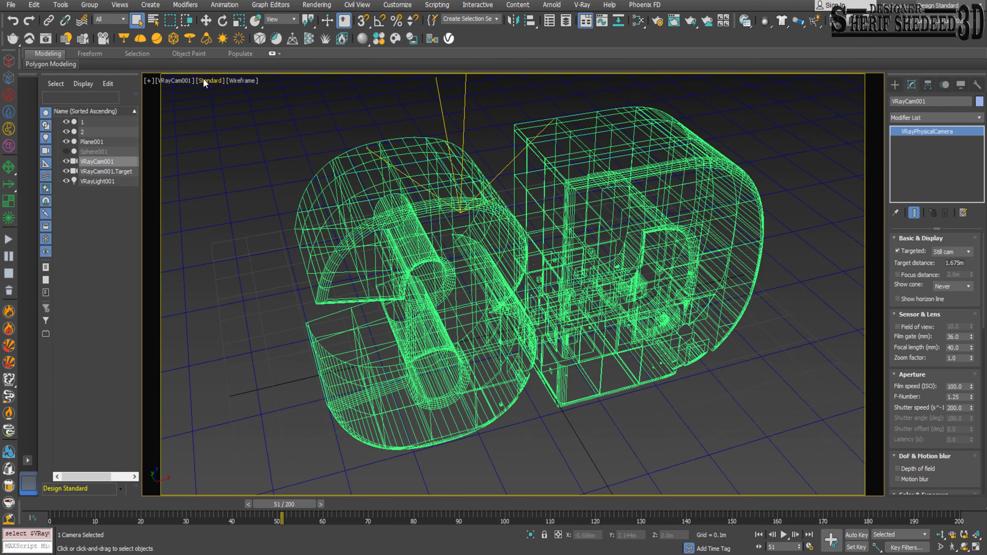
left_click(210, 81)
left_click(275, 92)
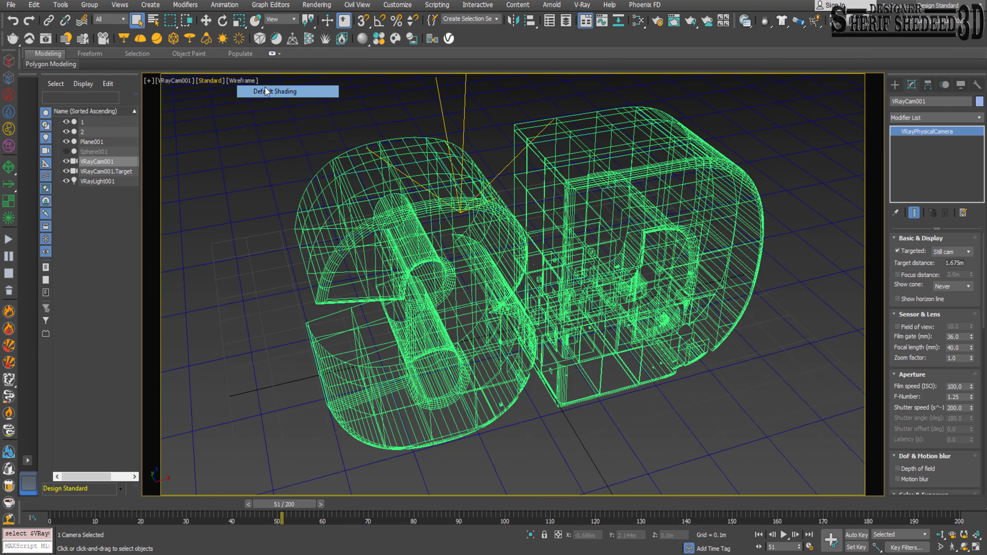
- Open Render Setup, move it to the upper left, and open the Slate Material Editor
left_click(657, 23)
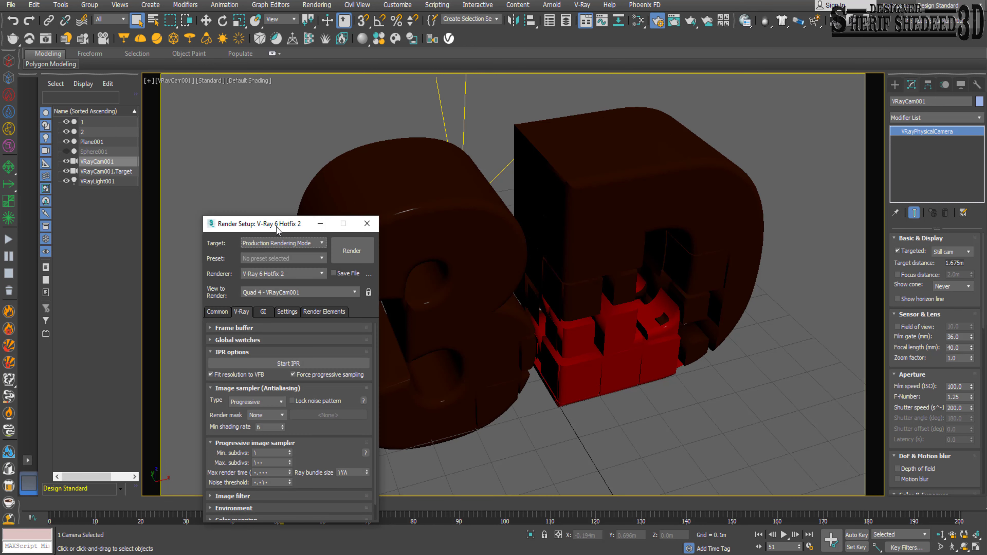
left_click_drag(274, 227, 81, 135)
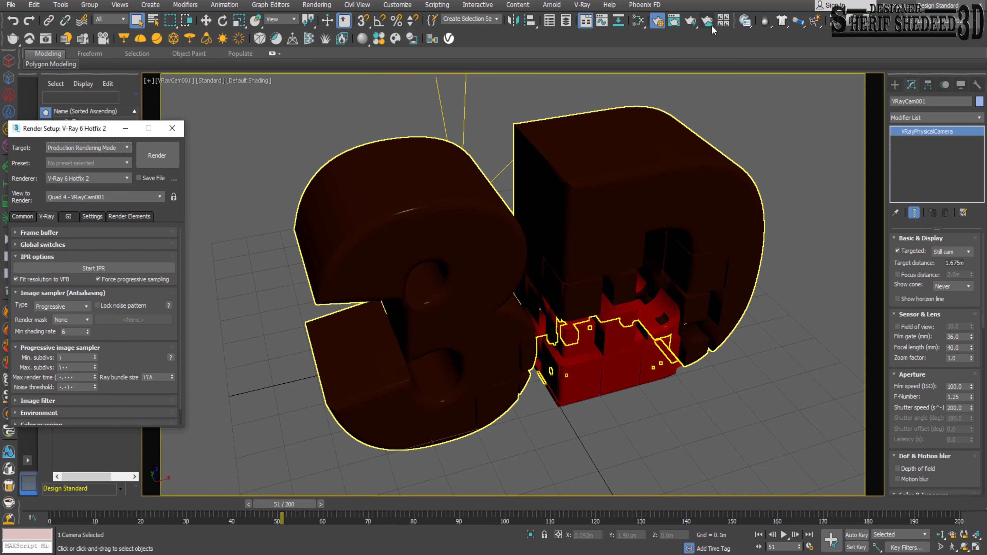
left_click(637, 22)
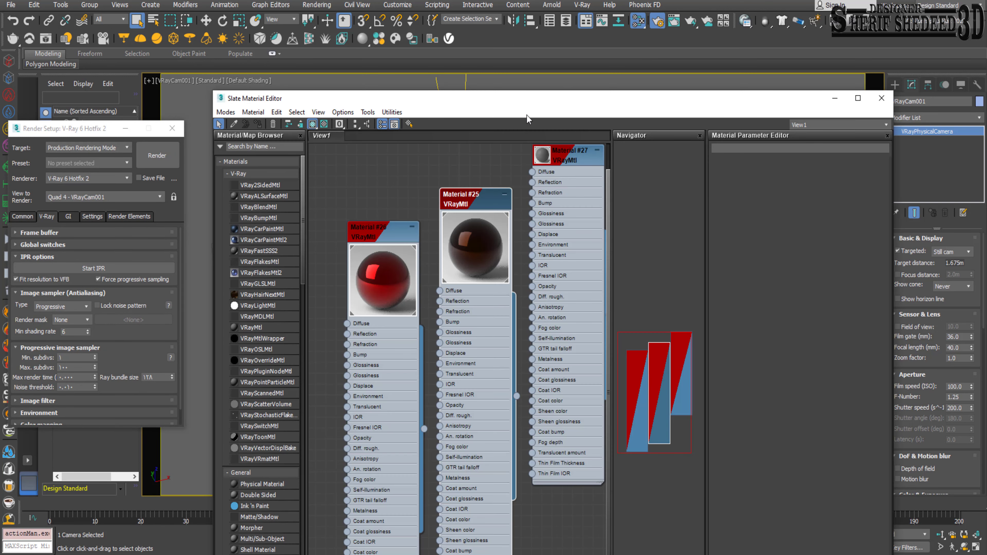
- Arrange the editor beside the live render and set Material #27's diffuse to grey 20
left_click_drag(556, 104, 708, 67)
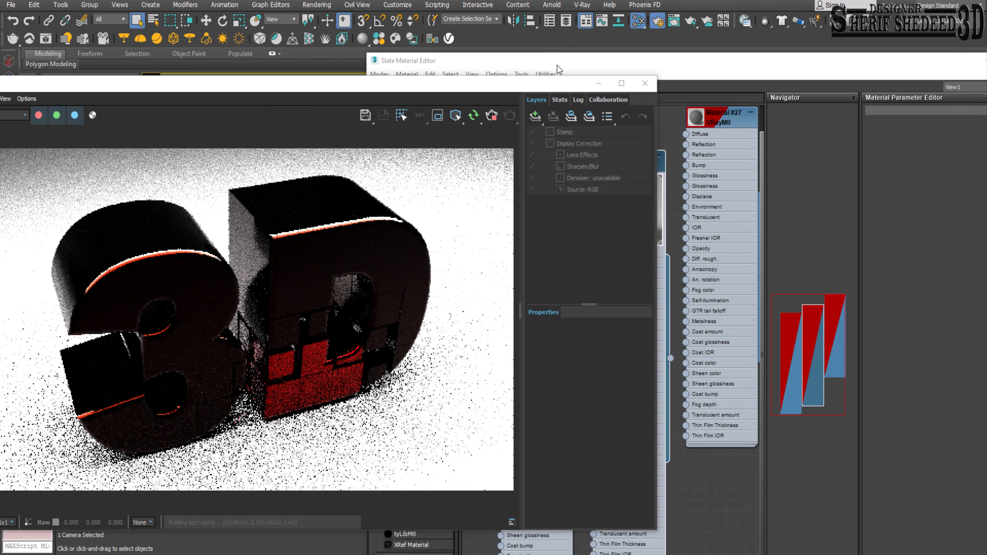
left_click_drag(291, 93, 269, 93)
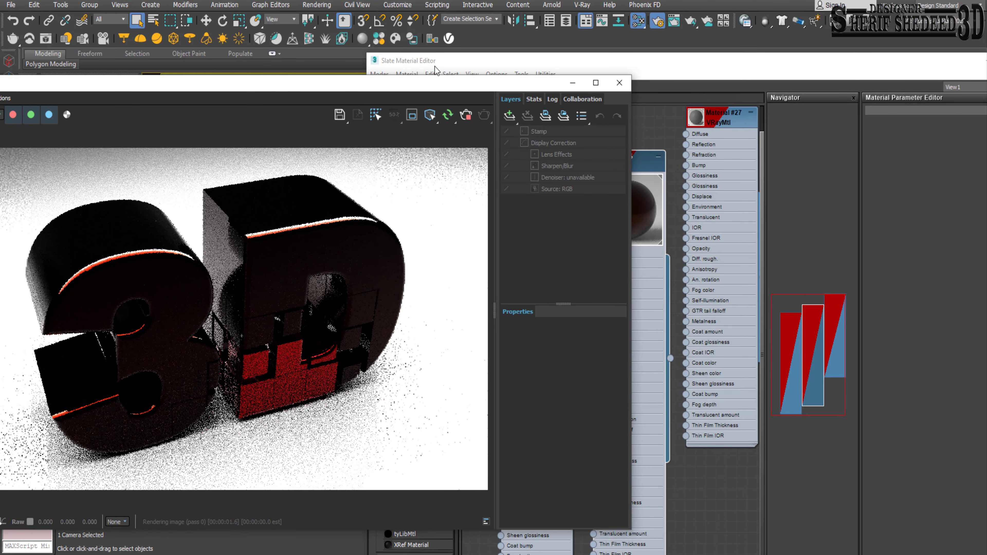
left_click(491, 65)
left_click(741, 120)
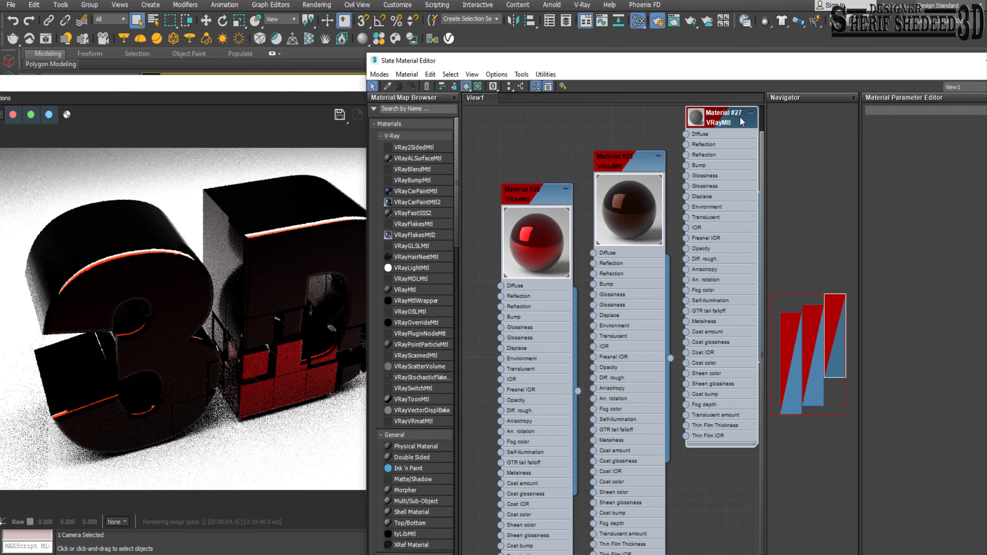
left_click(924, 136)
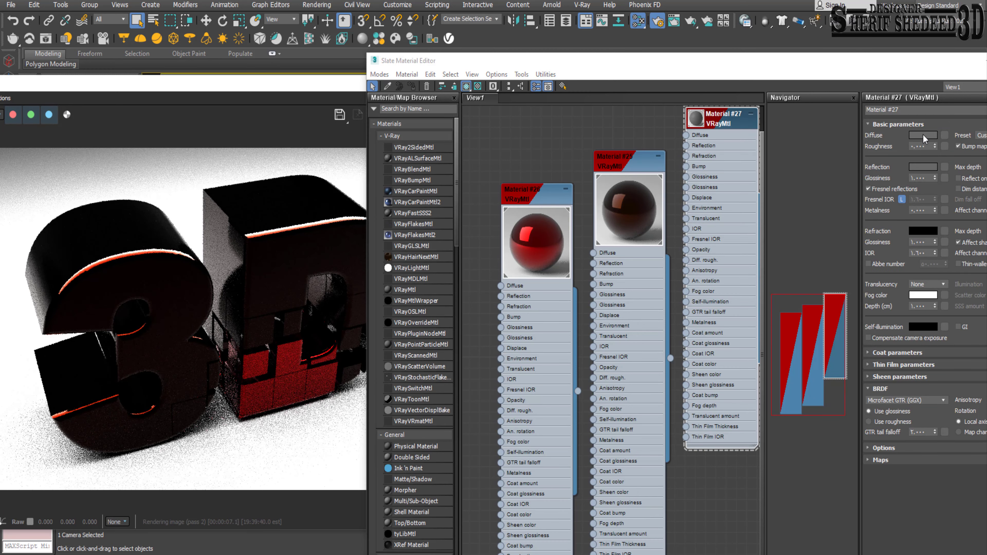
left_click_drag(621, 113, 620, 116)
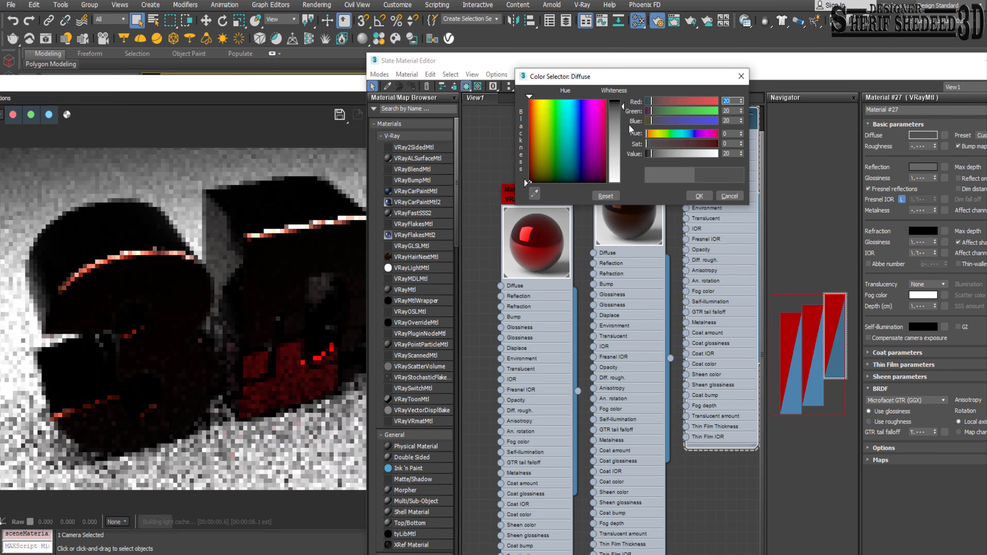
left_click(699, 196)
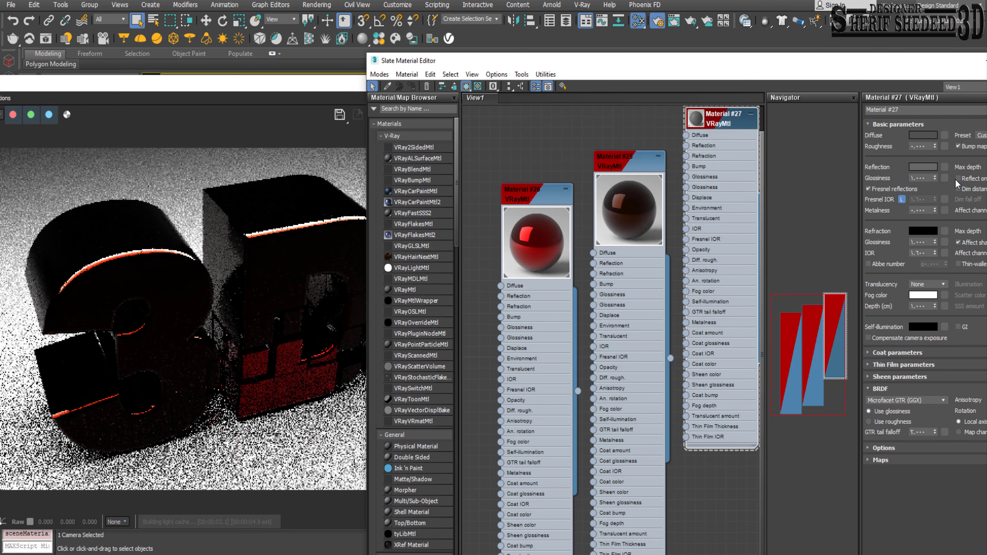
- Lower Material #27's reflection colour from 35 to grey 12
left_click(923, 166)
left_click_drag(621, 112, 621, 104)
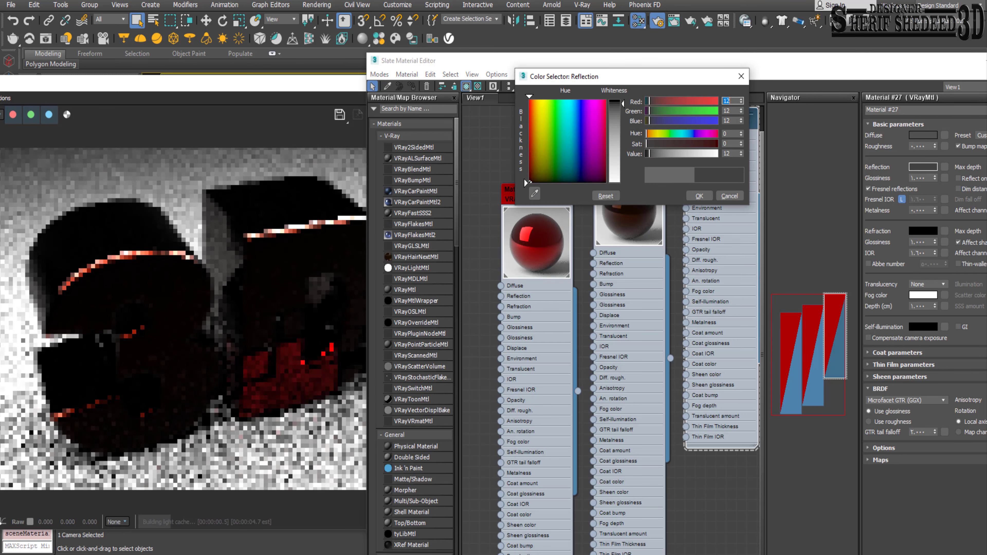
left_click(692, 196)
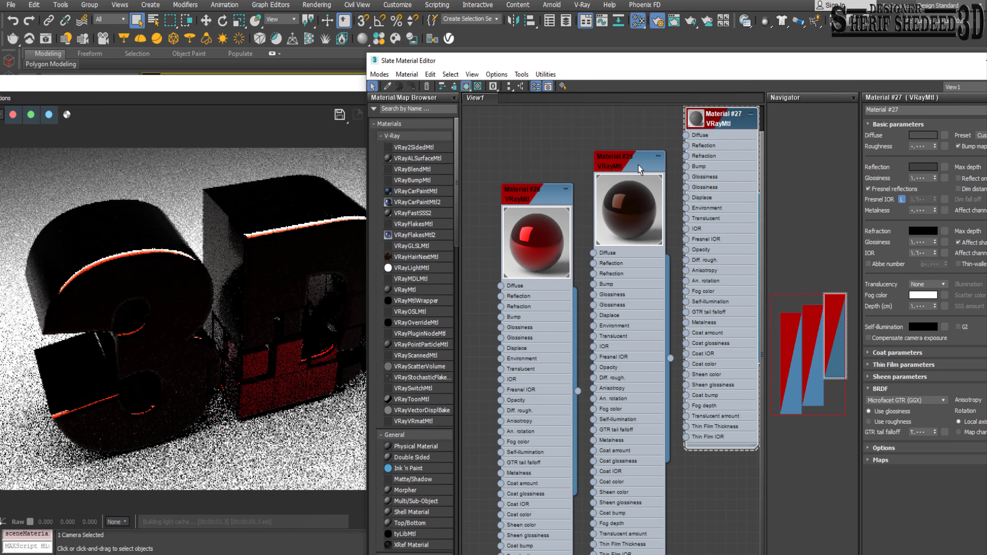
double_click(645, 173)
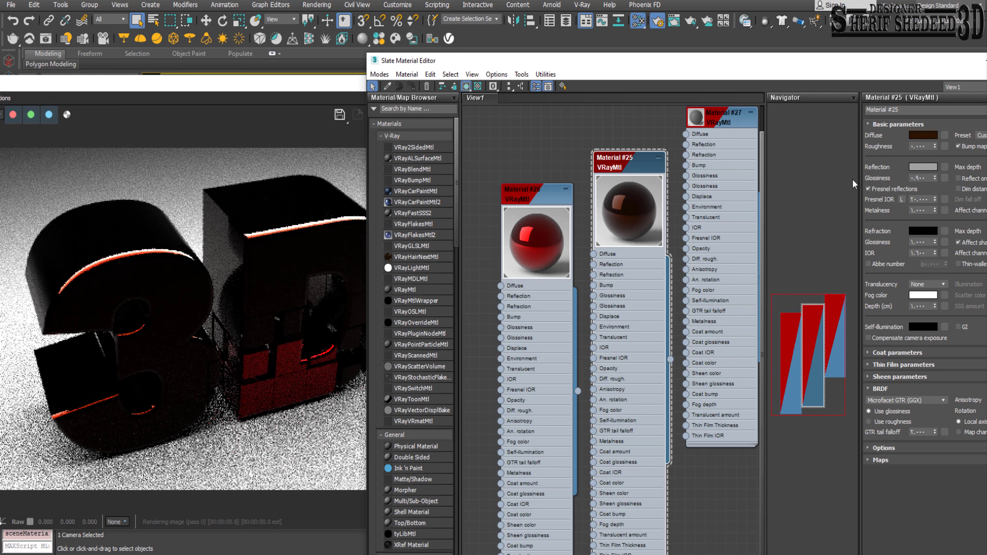
- Tweak Material #25's dark brown diffuse and lower its metalness to about 0.62
left_click(922, 167)
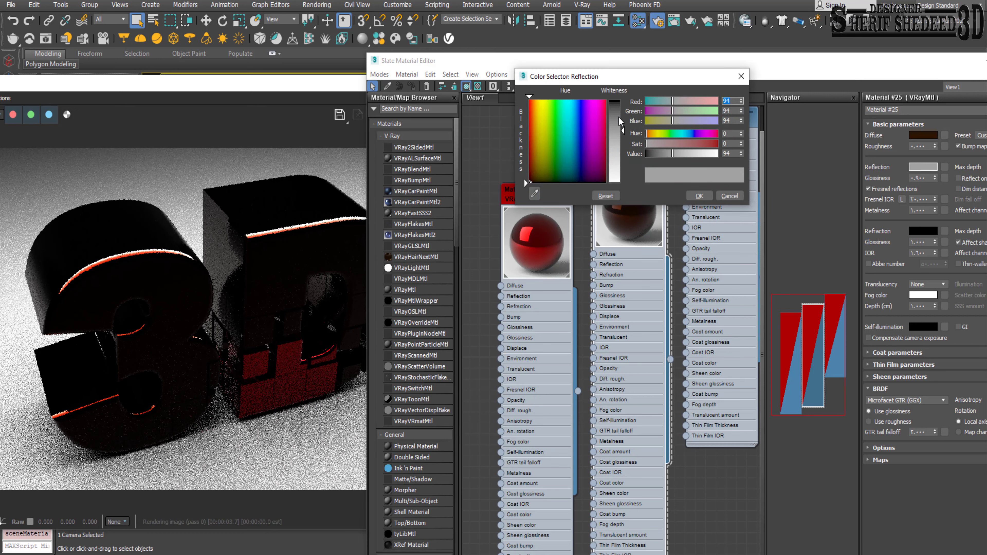
left_click(700, 196)
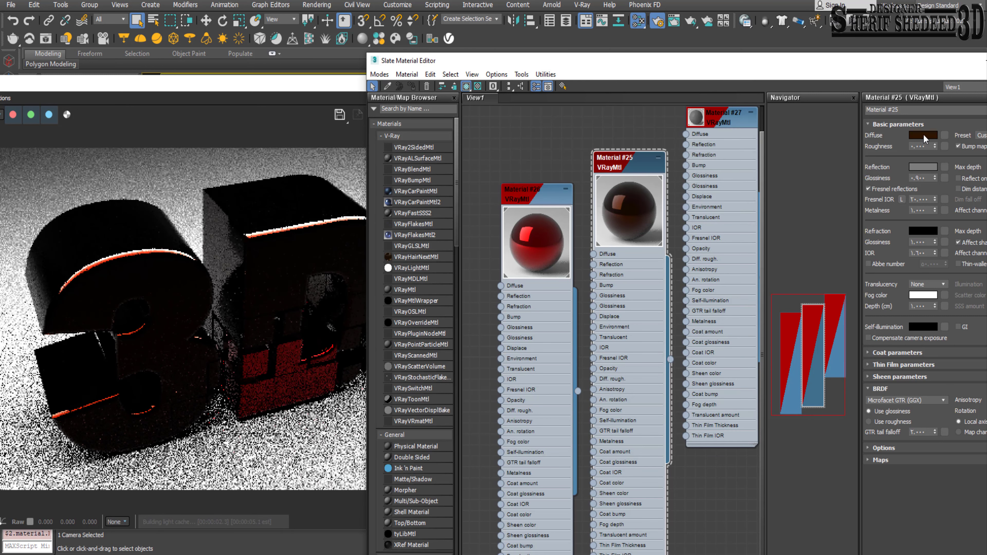
left_click(924, 136)
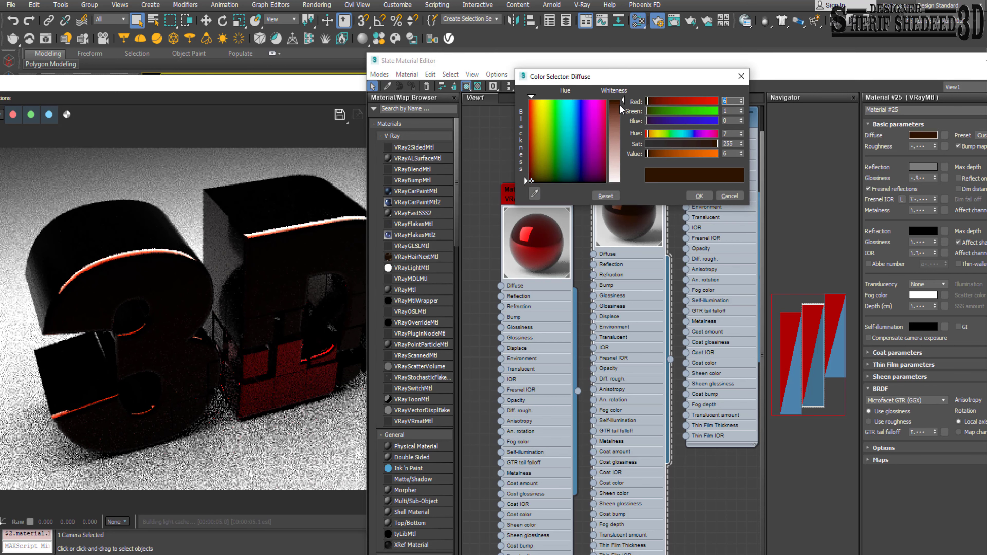
left_click(621, 108)
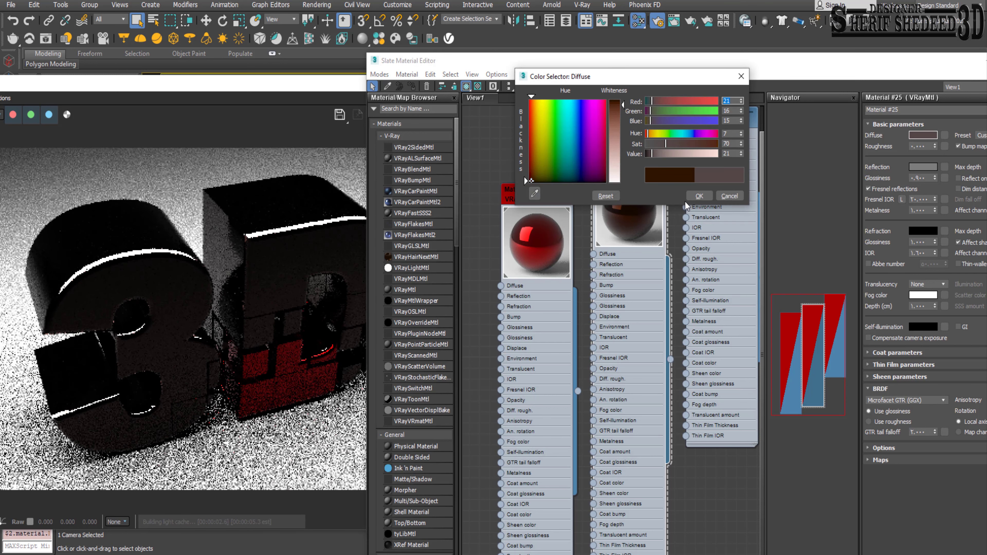
left_click(699, 196)
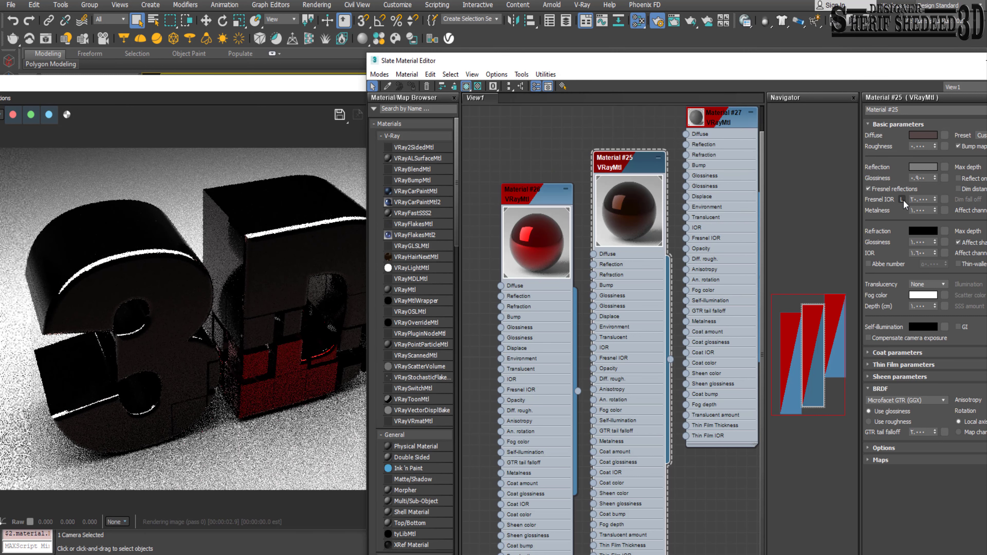
mouse_move(939, 207)
left_mouse_down()
mouse_move(941, 216)
mouse_move(942, 193)
mouse_move(948, 209)
left_mouse_up()
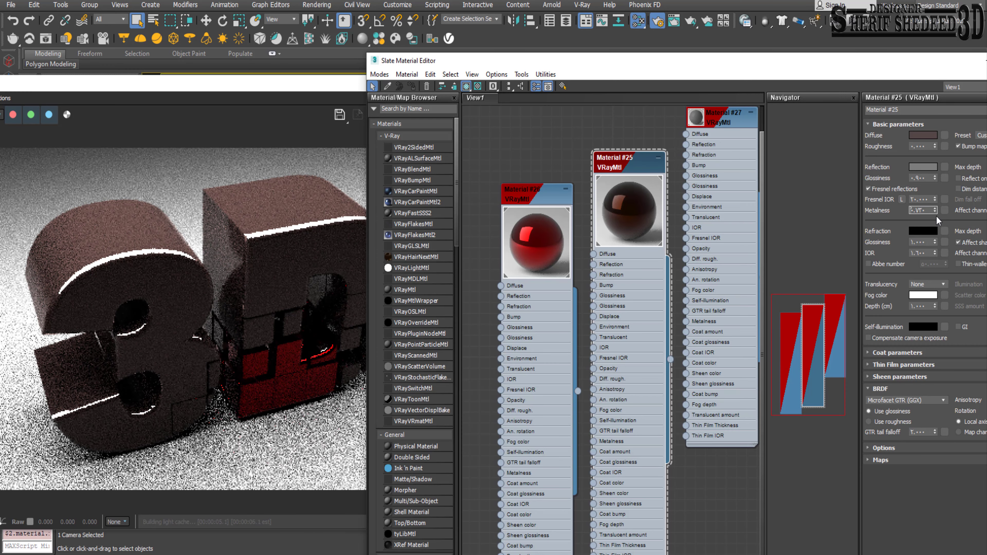
- Darken Material #25's diffuse slightly and set metalness to about 0.64
left_click(925, 136)
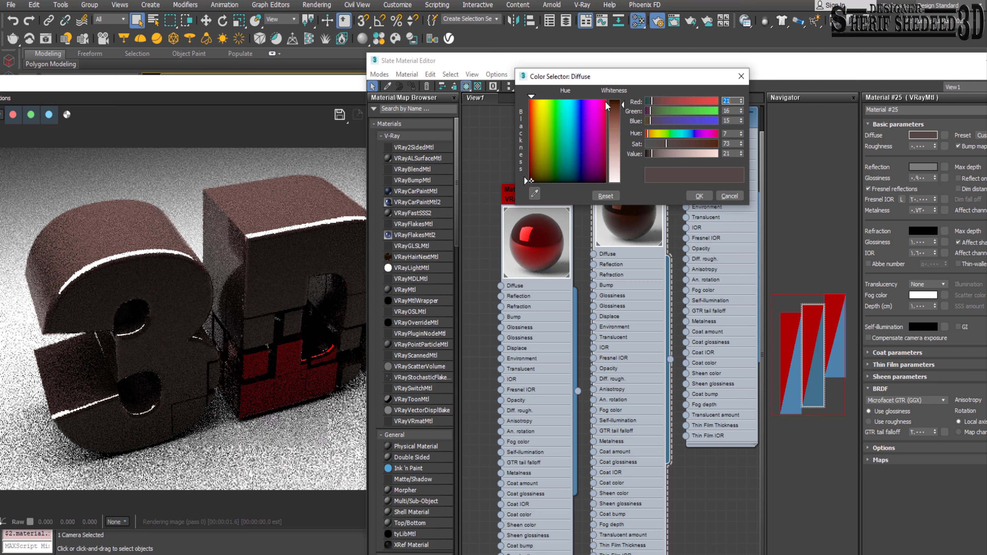
left_click(619, 103)
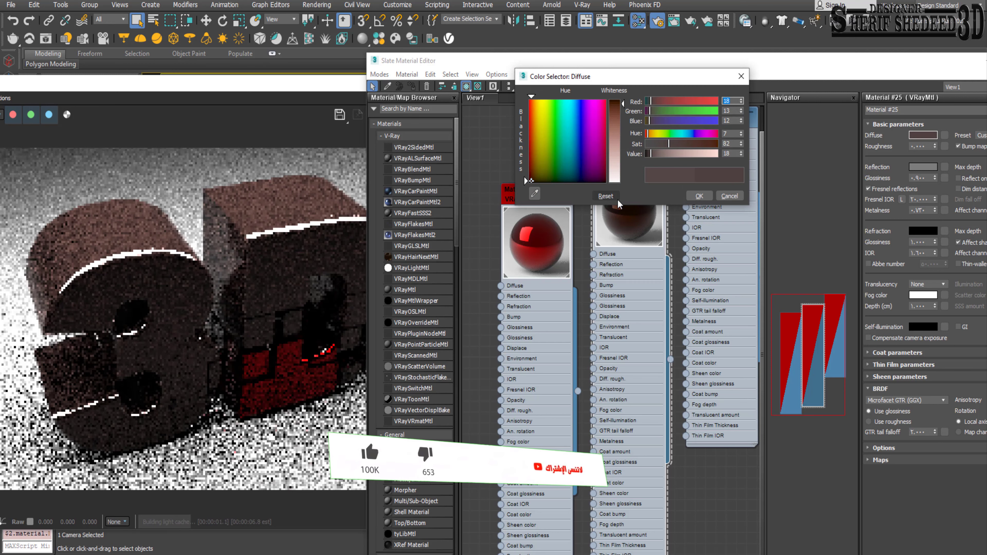
left_click(704, 195)
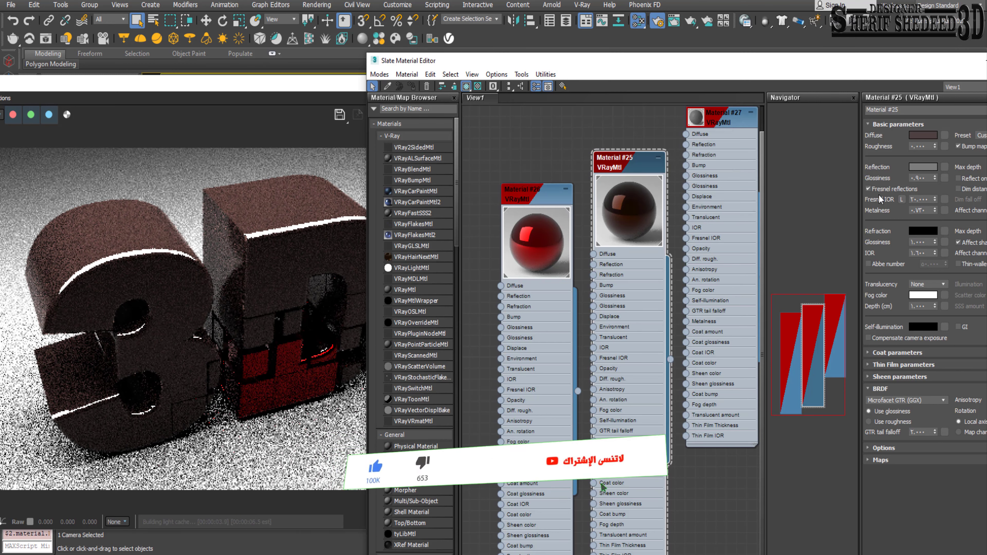
left_click(870, 188)
left_click(870, 187)
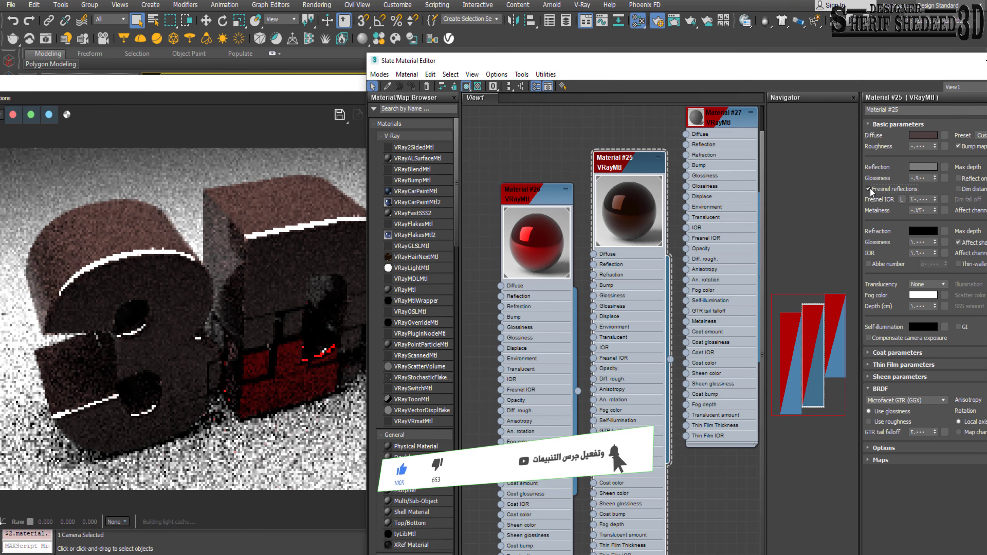
left_click(936, 209)
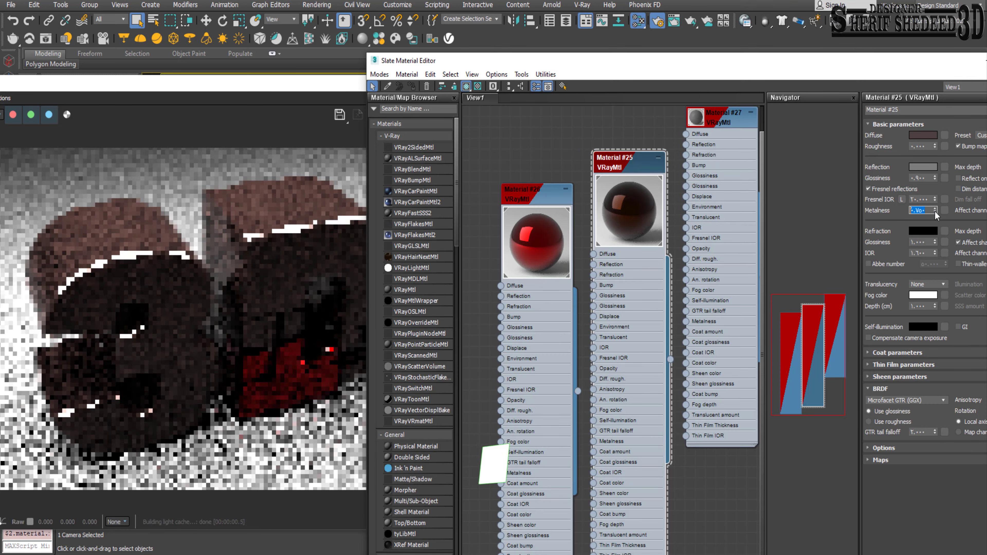
mouse_move(935, 211)
left_mouse_down()
mouse_move(936, 202)
mouse_move(947, 251)
left_mouse_up()
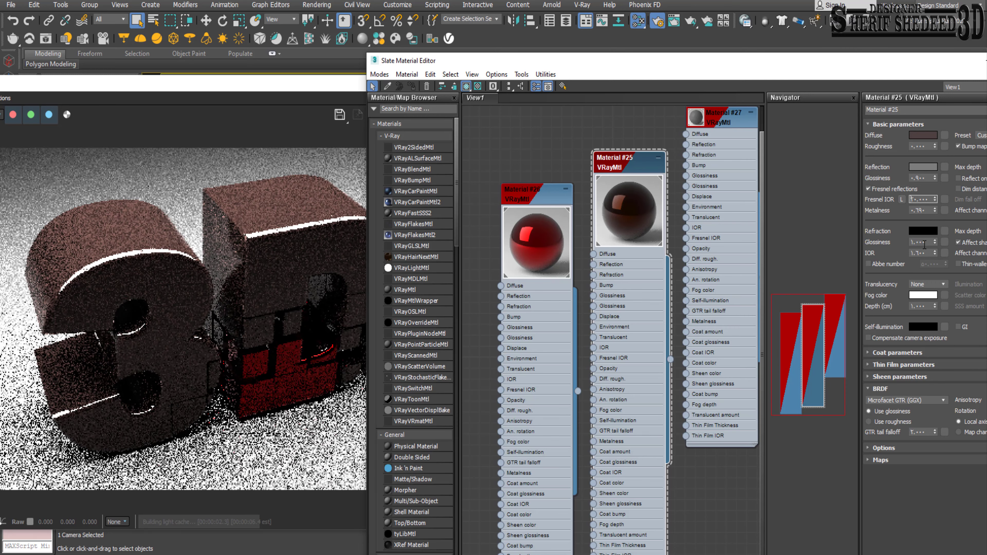
- Set reflection glossiness to 0.5 and make the diffuse a deep saturated dark brown
left_click(929, 177)
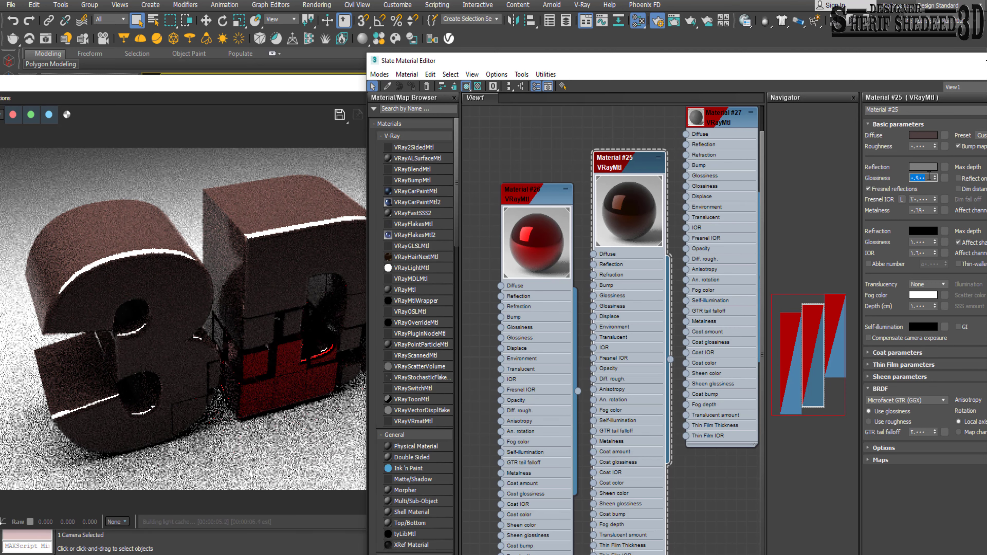
type("0.5")
key("Return")
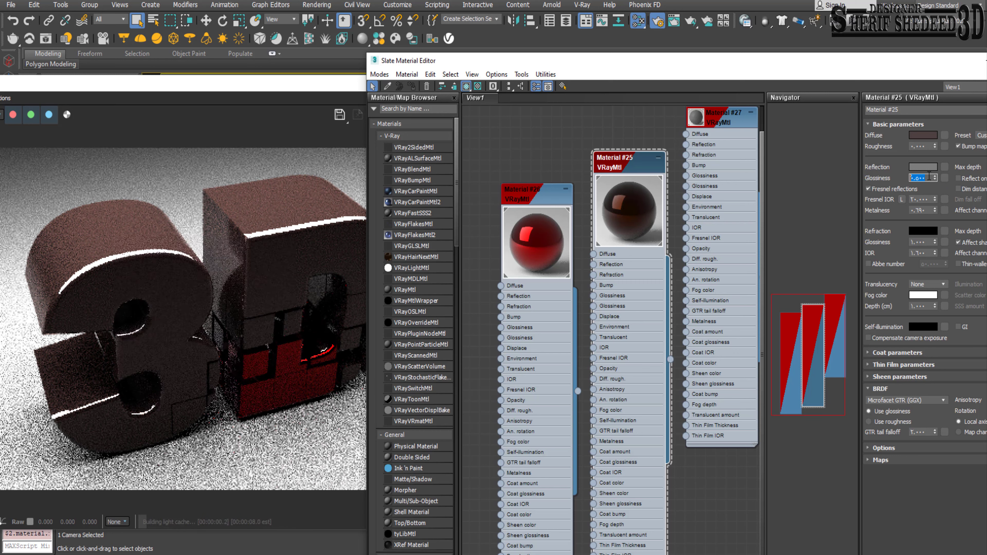
left_click(923, 135)
left_click_drag(621, 105, 622, 99)
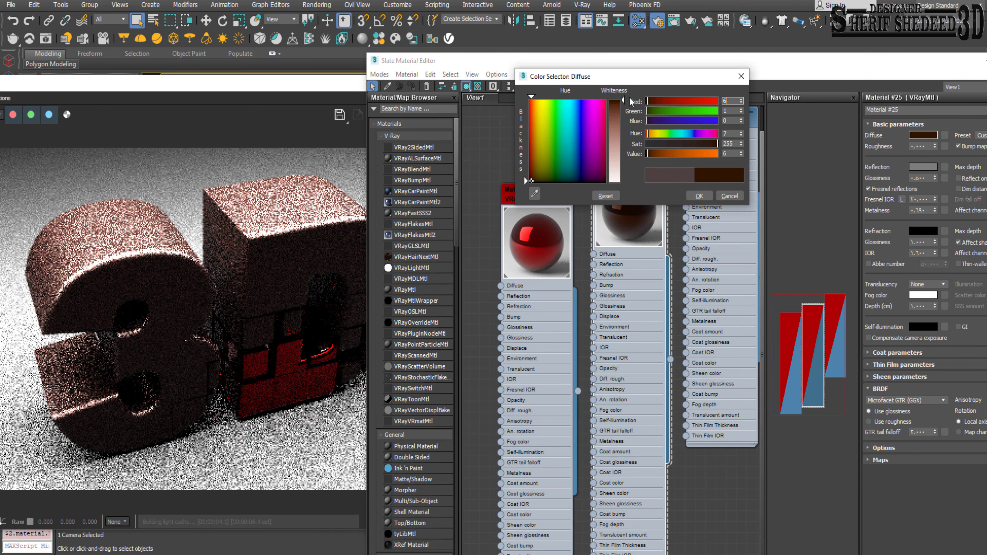
left_click(699, 196)
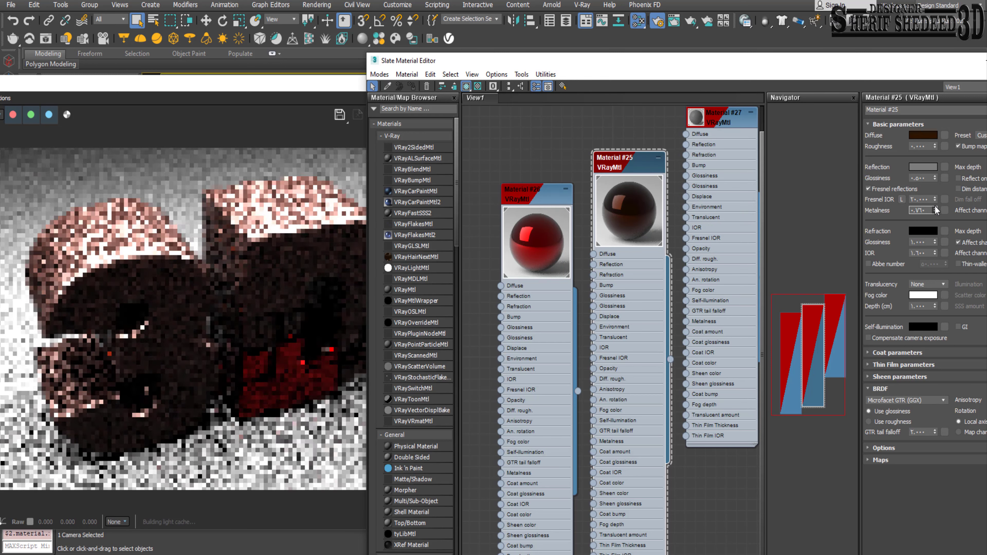
- Raise metalness to about 0.83 and inspect the live render result
left_click_drag(935, 212, 936, 200)
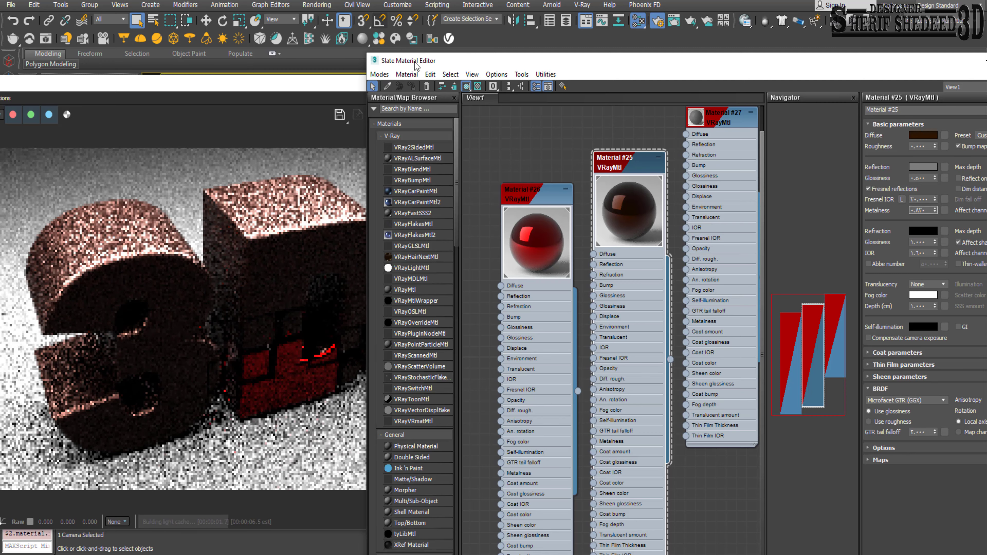
left_click(271, 311)
scroll(271, 312, "up", 3)
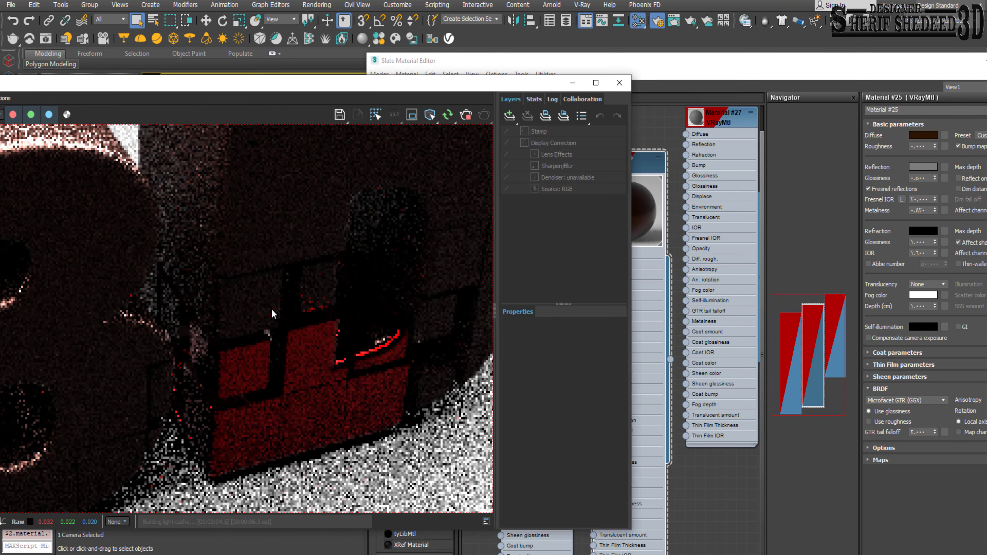
scroll(272, 309, "down", 3)
scroll(324, 248, "up", 2)
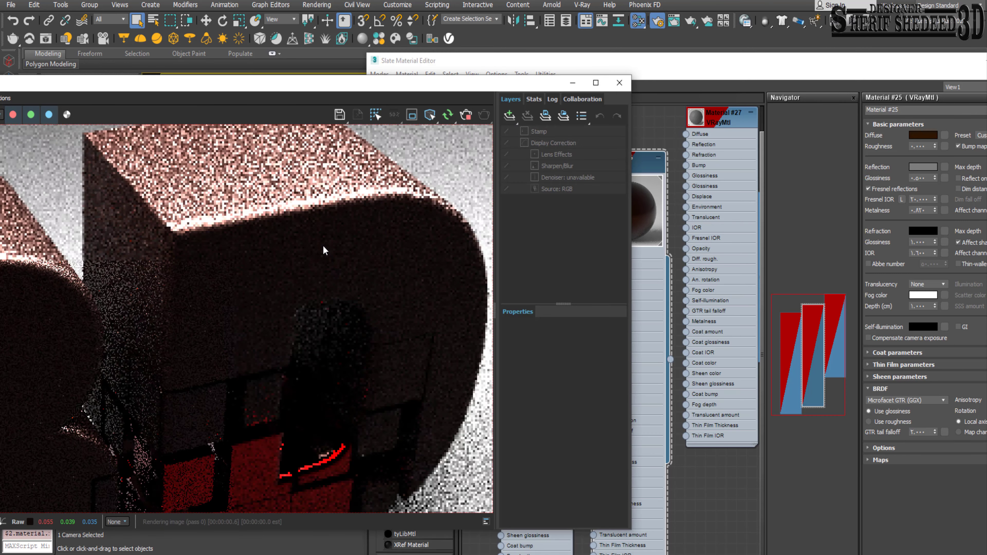
- Shift the diffuse to a muted dark brown, RGB 18, 13, 12
left_click(931, 137)
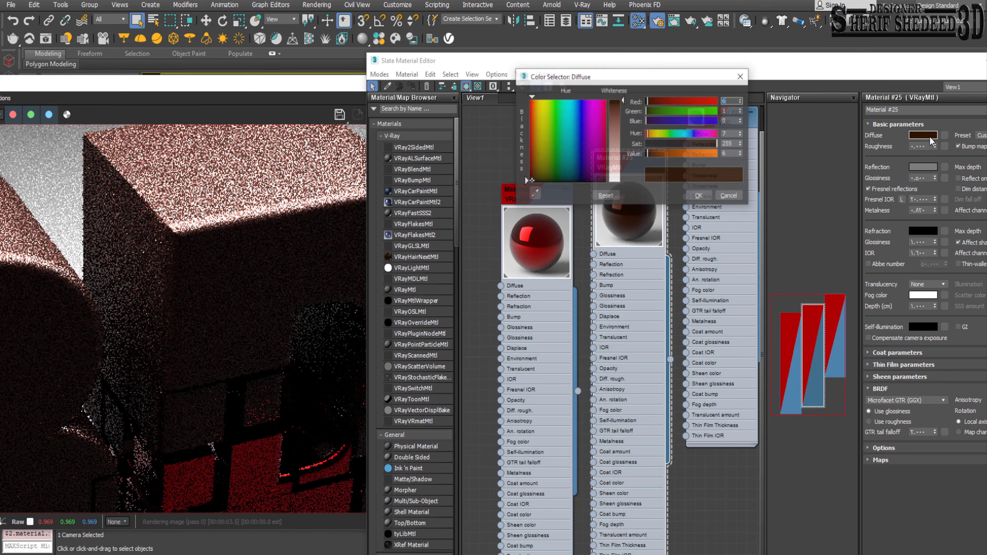
left_click_drag(623, 102, 623, 105)
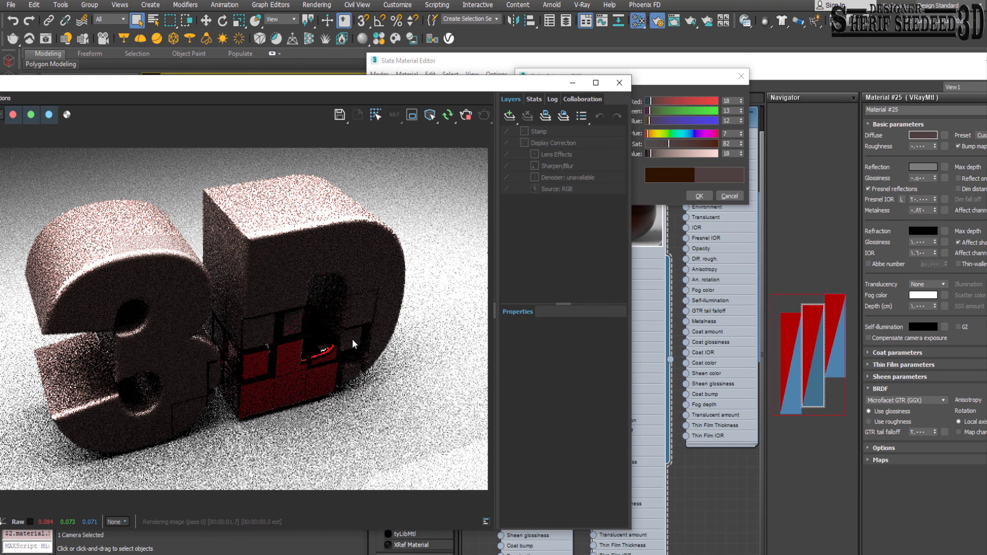
left_click(729, 197)
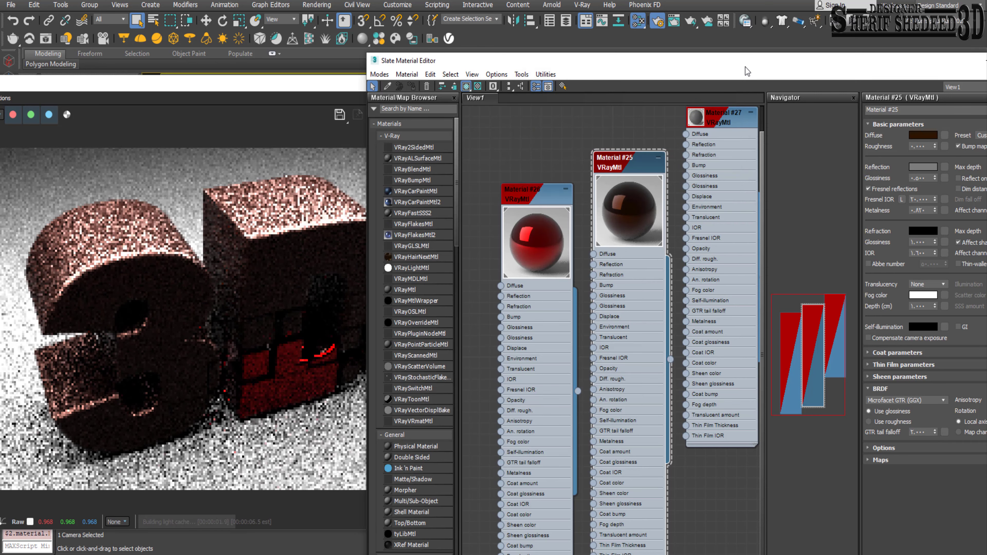
left_click_drag(745, 62, 384, 139)
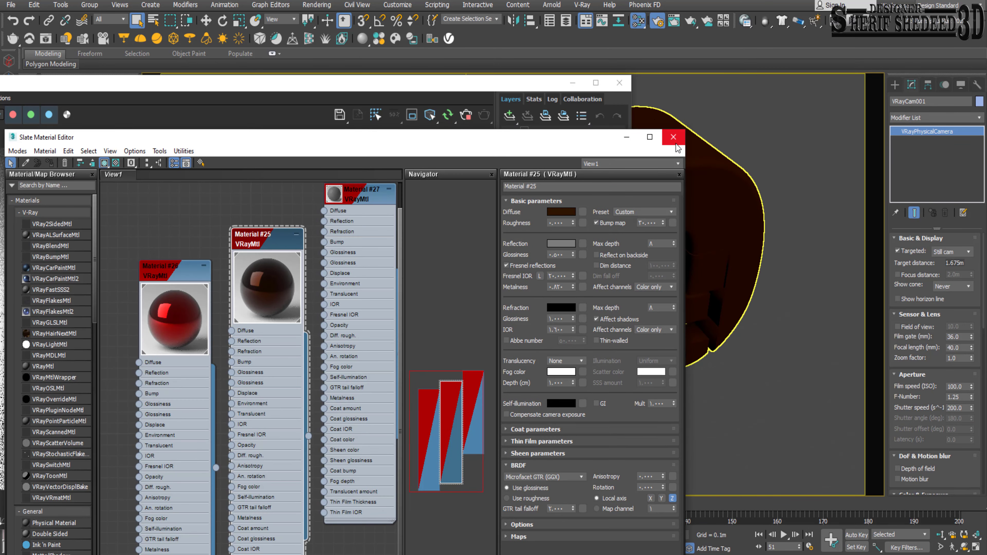
- Set VRayCam001's F-number to 1.0 with the material editor temporarily closed, then reopen it
key("m")
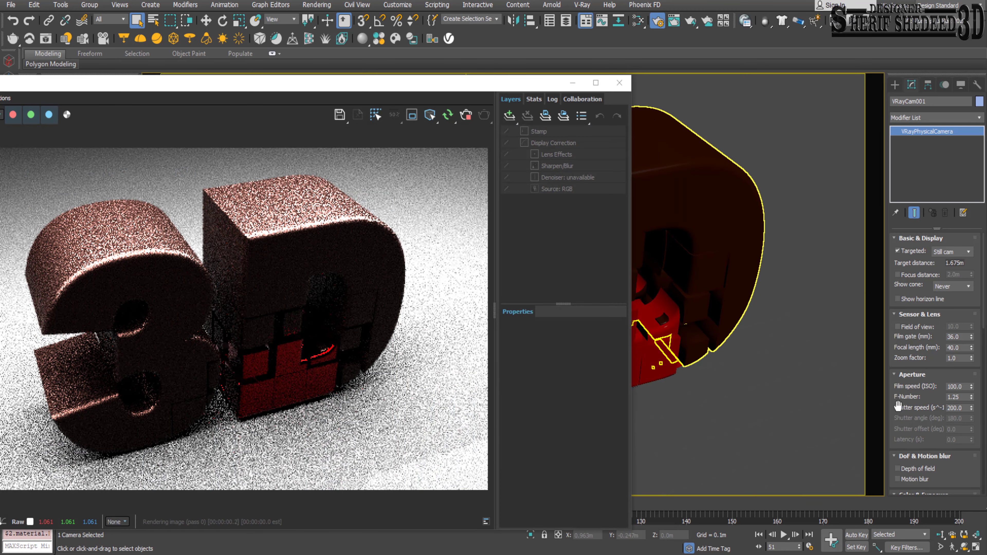
double_click(958, 397)
type("1.0")
key("Return")
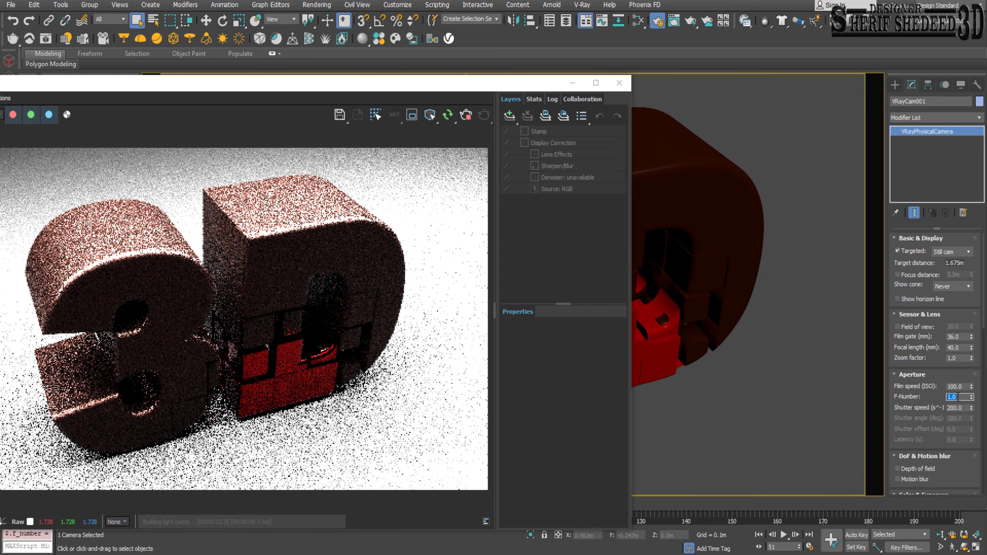
left_click(638, 20)
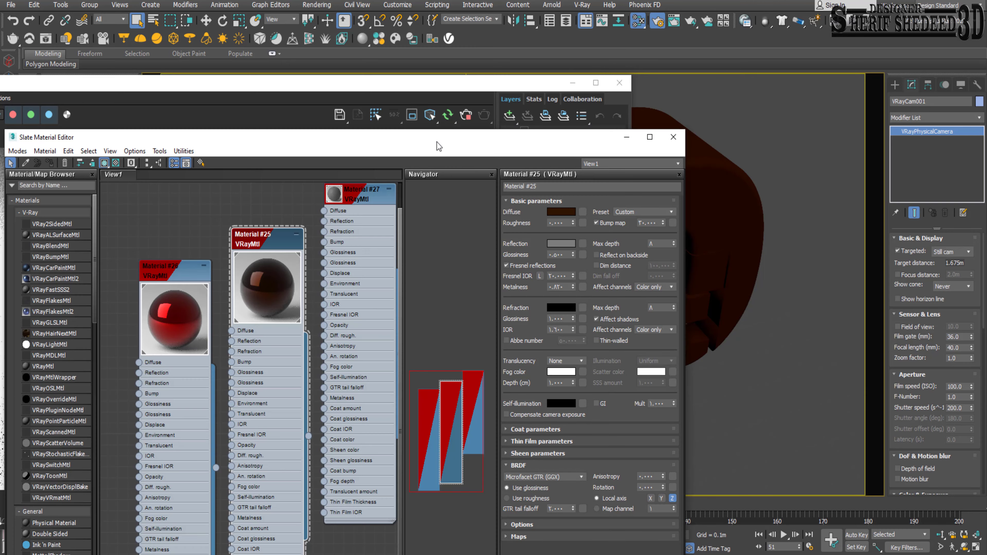
- Lower Material #27's diffuse whiteness to about 13, a near-black grey
left_click_drag(437, 142, 805, 159)
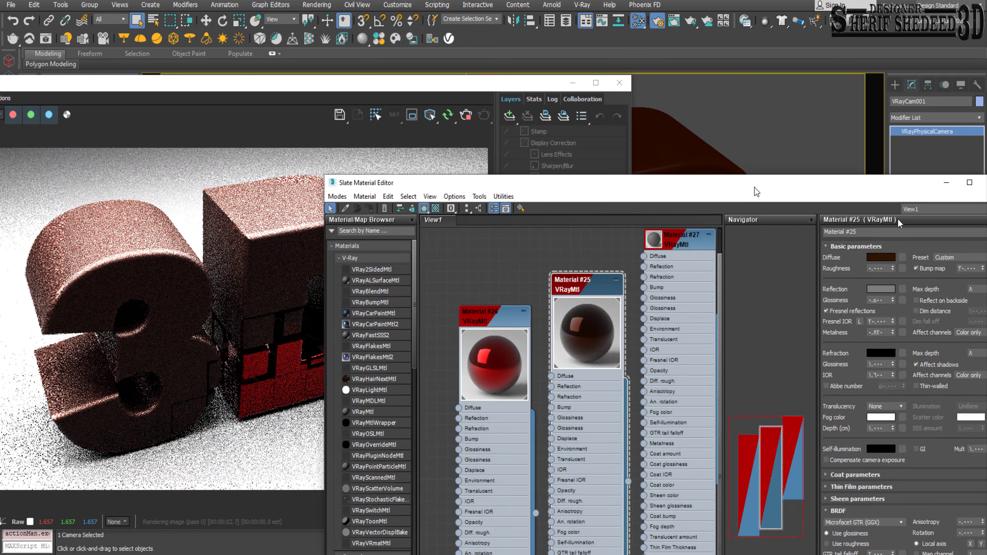
double_click(733, 212)
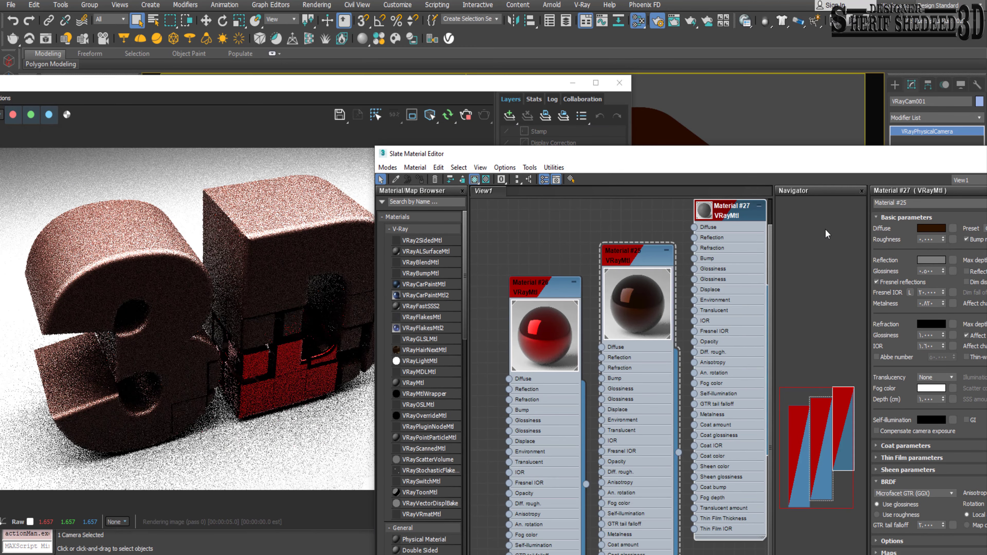
left_click(929, 228)
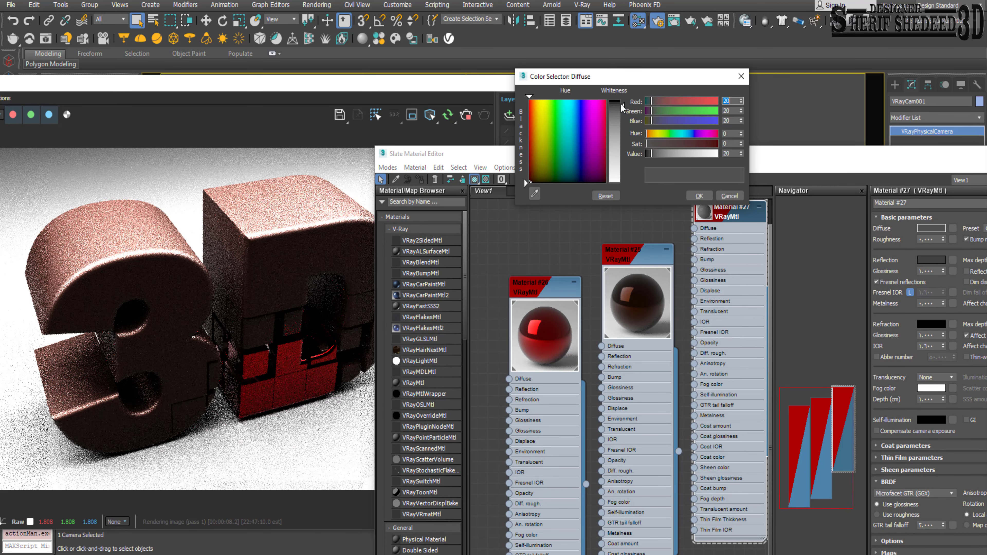
left_click_drag(623, 110, 623, 106)
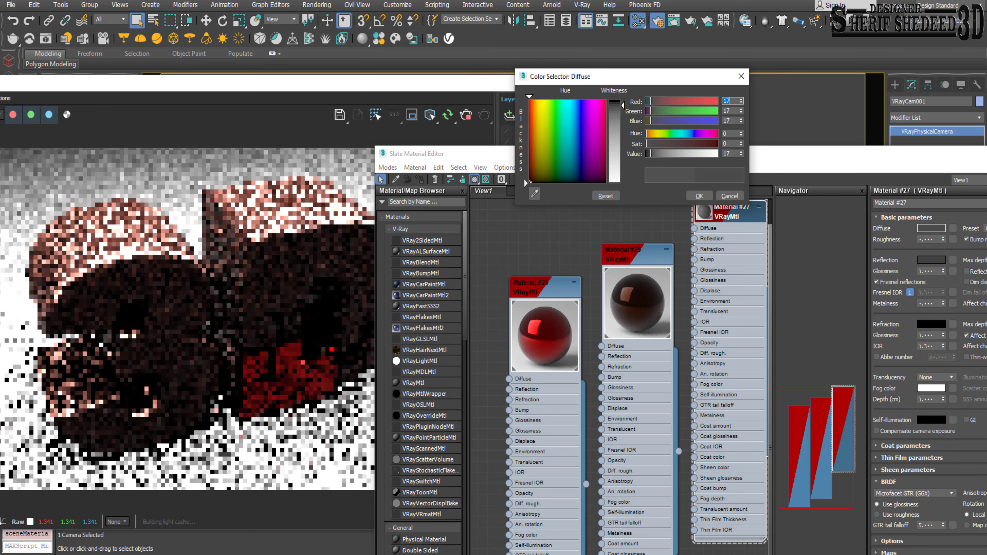
left_click(699, 196)
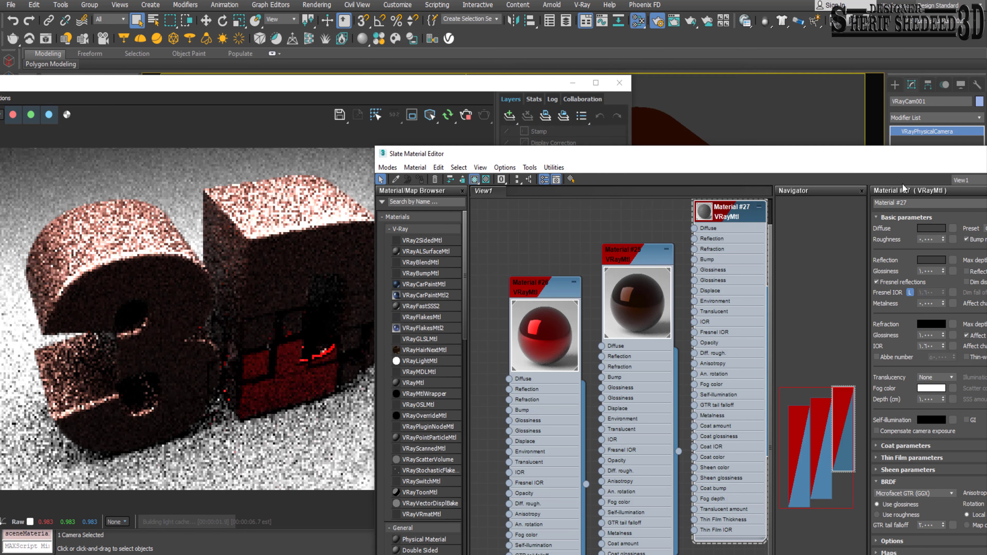
- Review the finished render, then close the V-Ray frame buffer
left_click(375, 87)
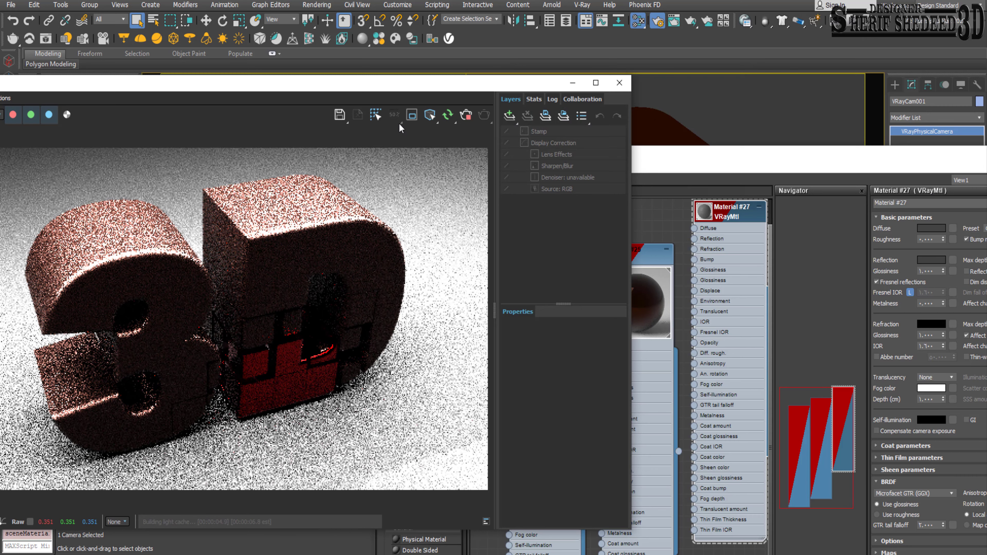
mouse_move(361, 86)
left_mouse_down()
mouse_move(474, 105)
mouse_move(605, 71)
left_mouse_up()
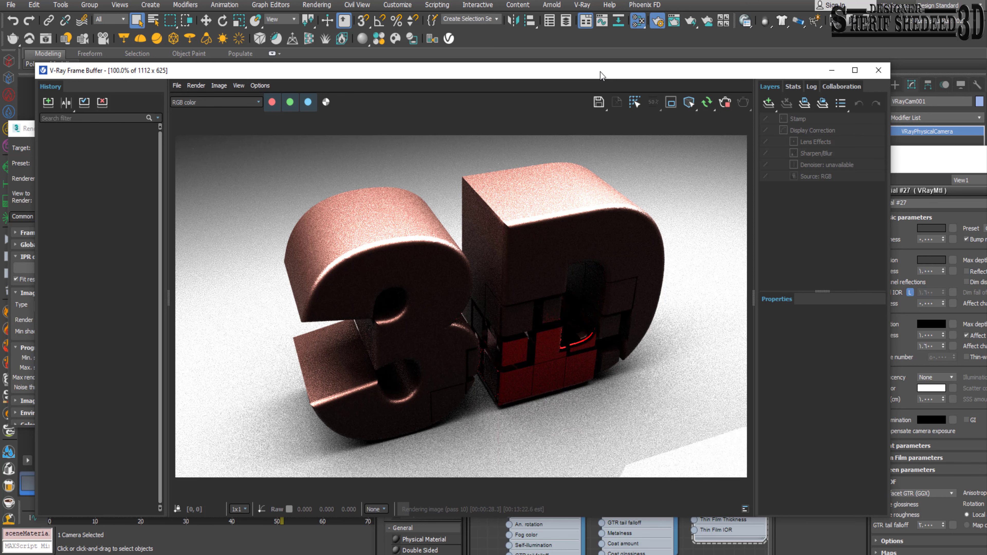
left_click(878, 71)
left_click_drag(840, 159, 568, 156)
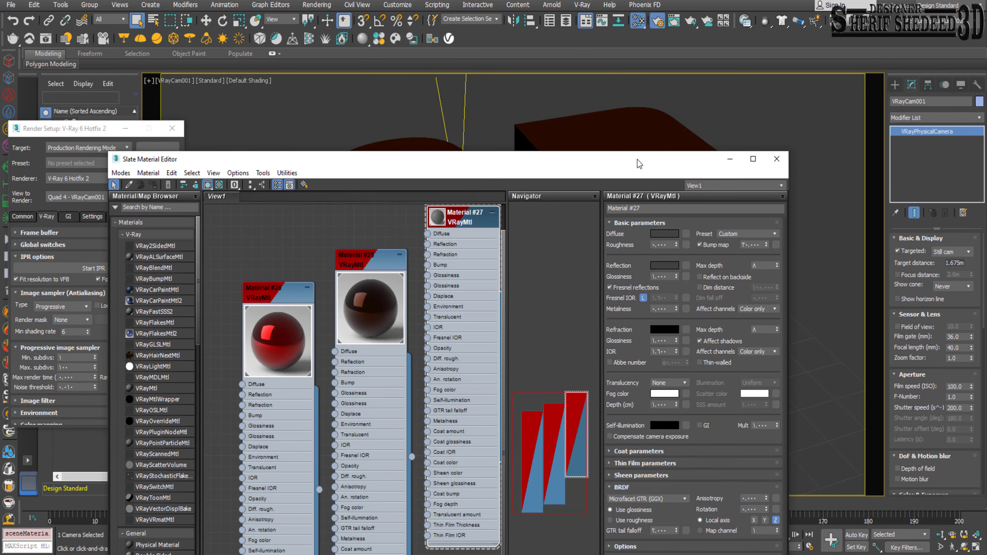
- Close the material editor and widen VRayLight001 to 3.489m in the four-view layout
left_click(777, 160)
left_click(976, 547)
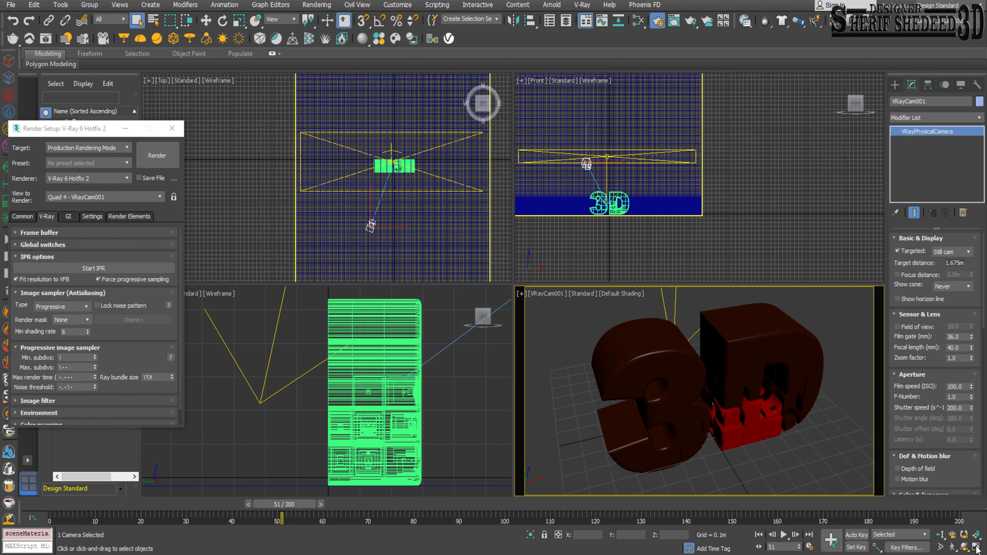
left_click(375, 132)
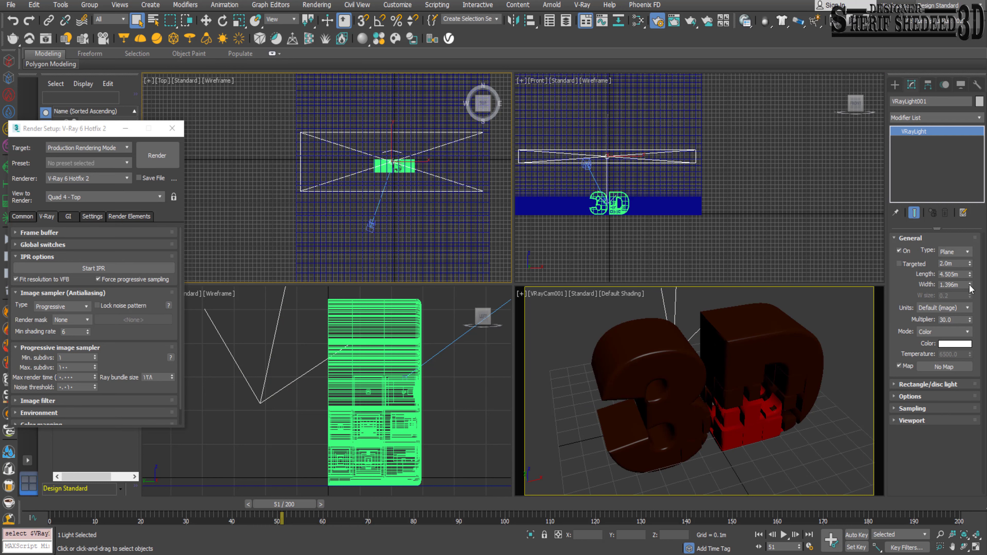
left_click_drag(971, 288, 952, 203)
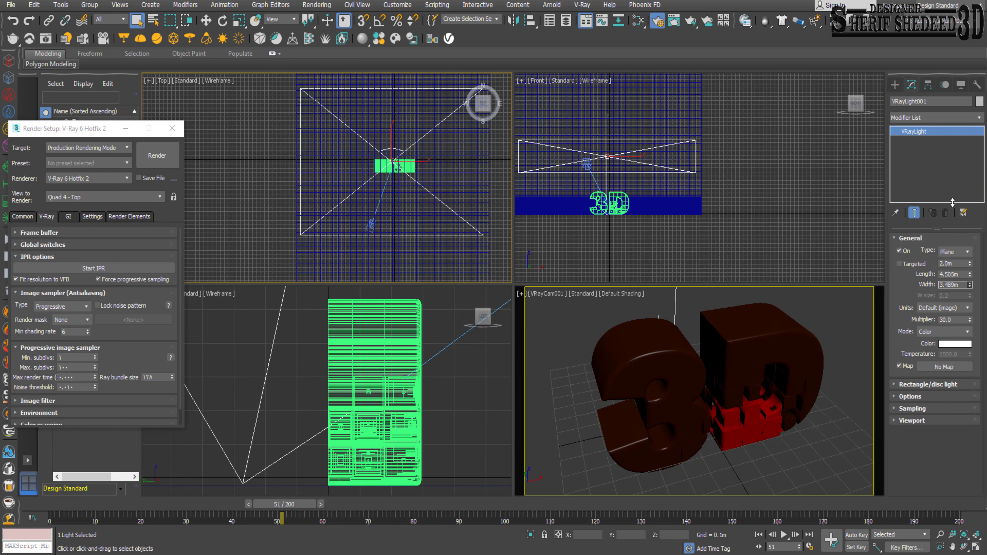
- Start an interactive V-Ray render of VRayCam001 and arrange the render windows
left_click(79, 268)
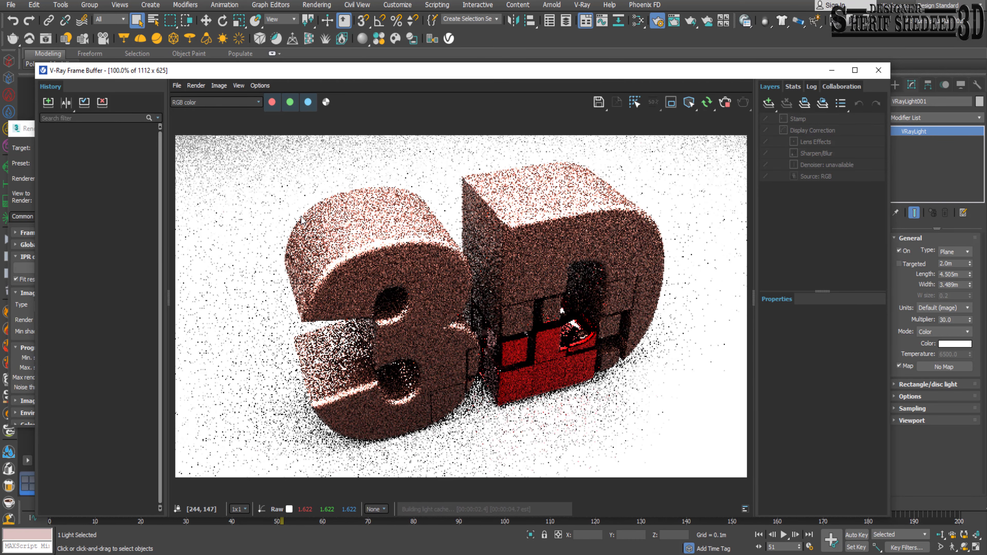
left_click_drag(100, 74, 142, 69)
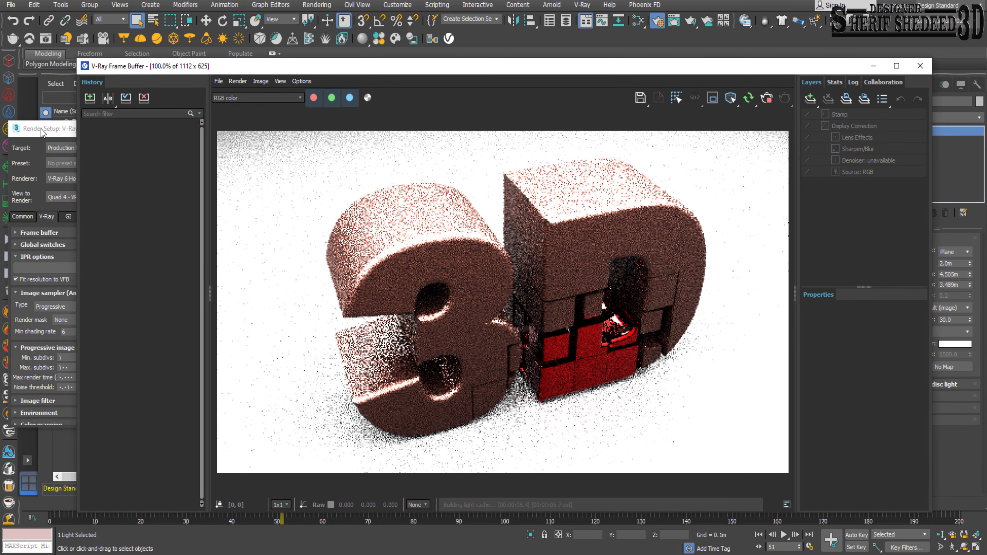
left_click(42, 161)
left_click_drag(42, 160, 21, 336)
left_click_drag(178, 66, 239, 57)
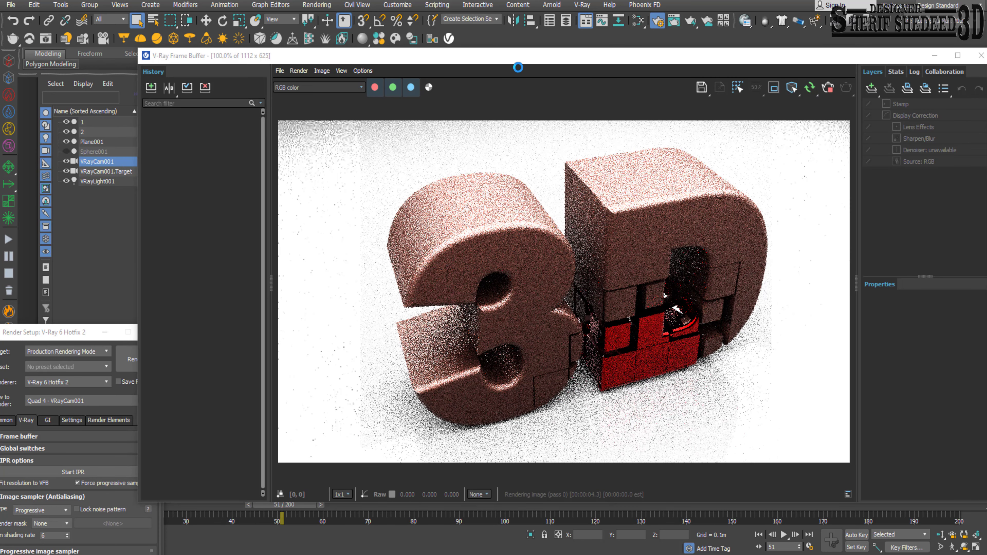
- Set VRayCam001's aperture F-Number to 1.5
left_click_drag(528, 58, 328, 29)
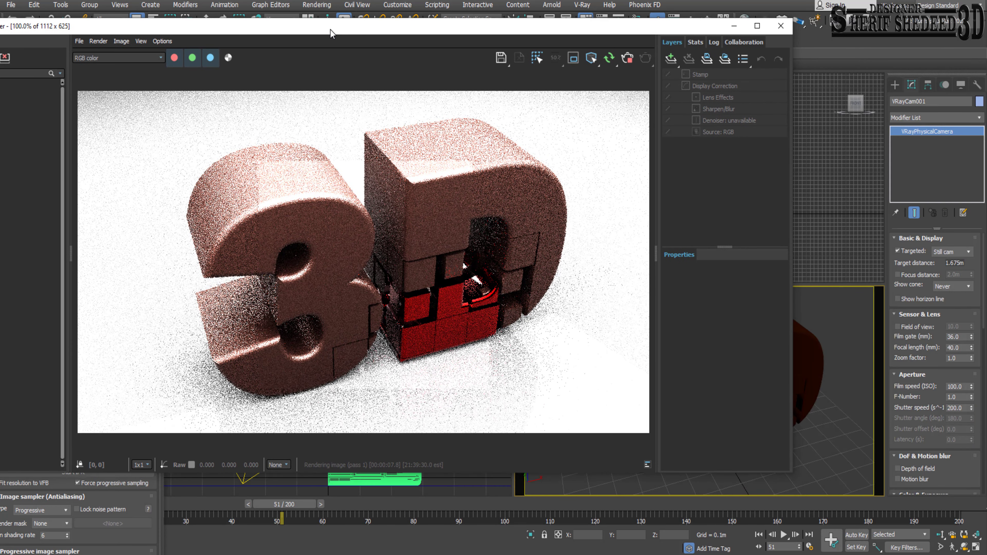
left_click(955, 397)
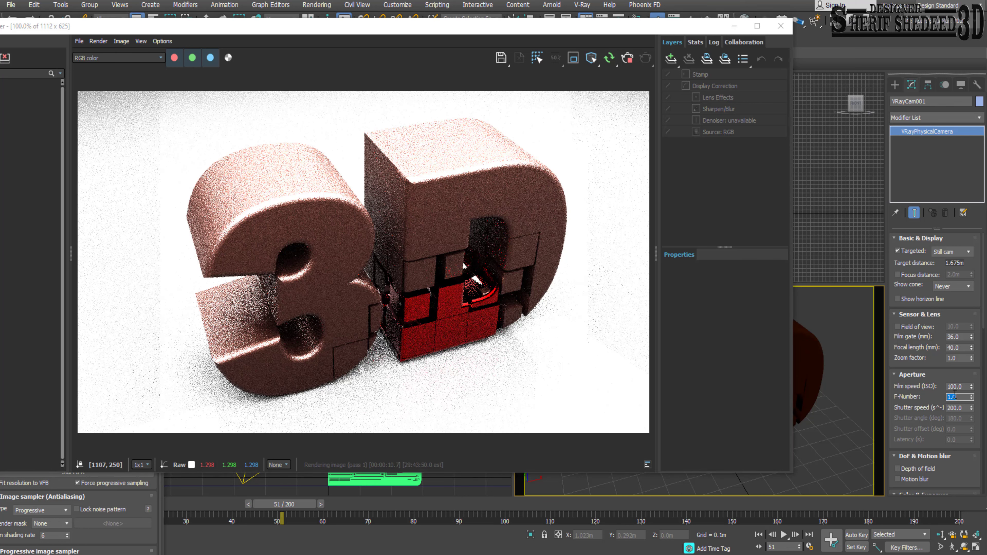
type("1.5")
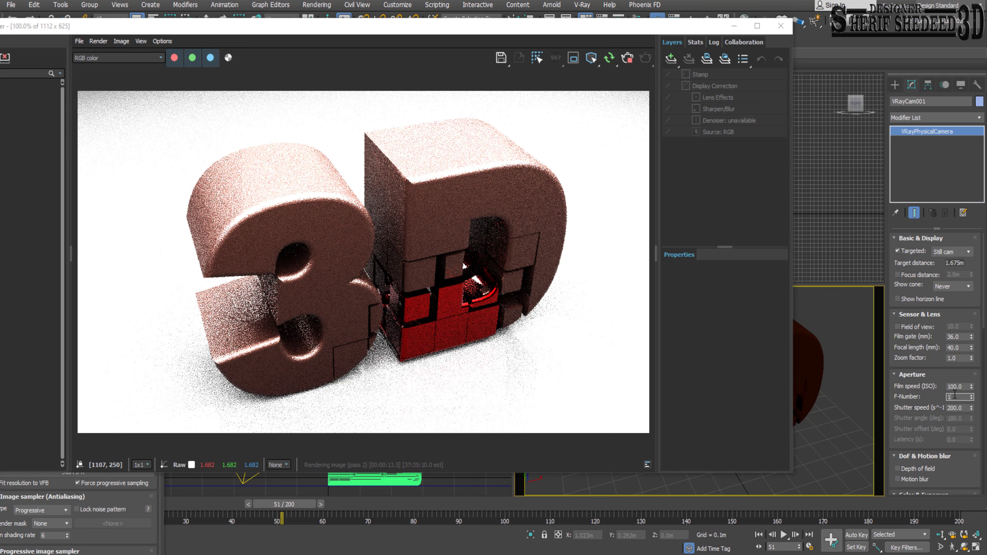
key("Return")
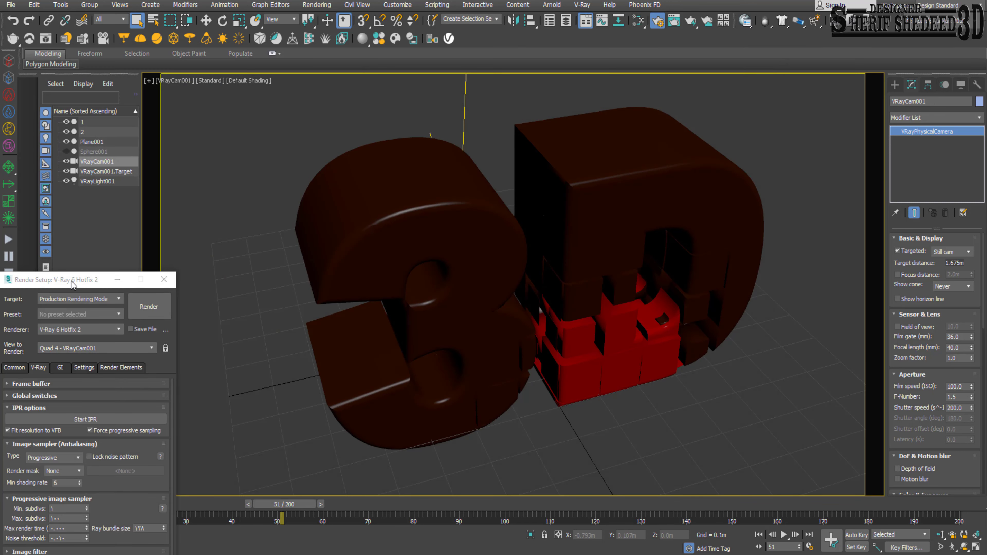
- Close the Slate Material Editor and Render Setup and restore the four-viewport layout
left_click_drag(72, 281, 72, 271)
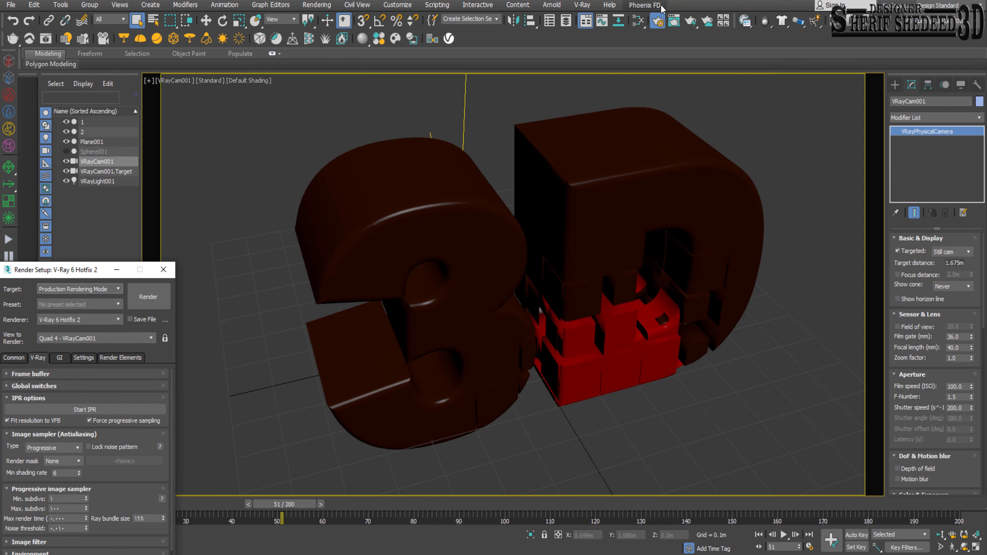
left_click(638, 21)
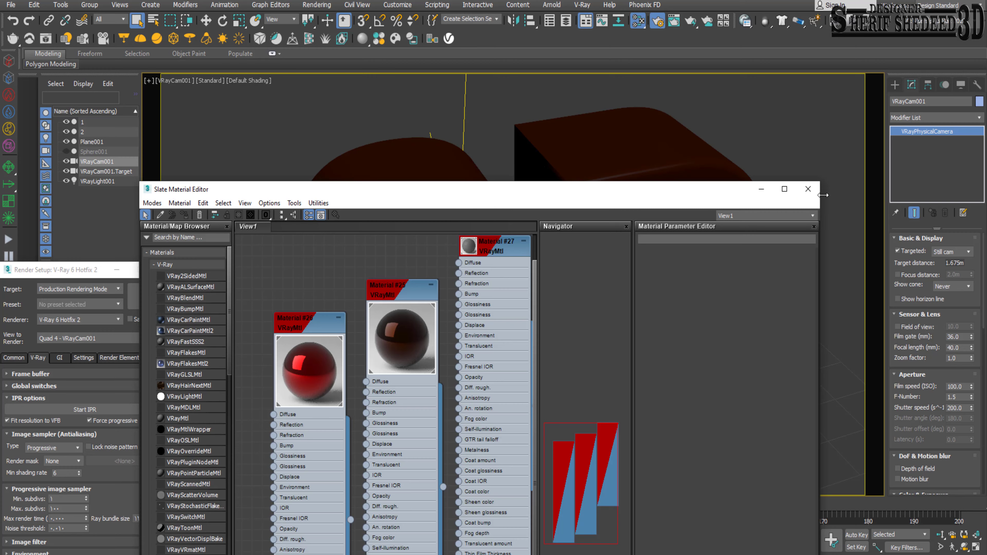
left_click(808, 189)
left_click(168, 270)
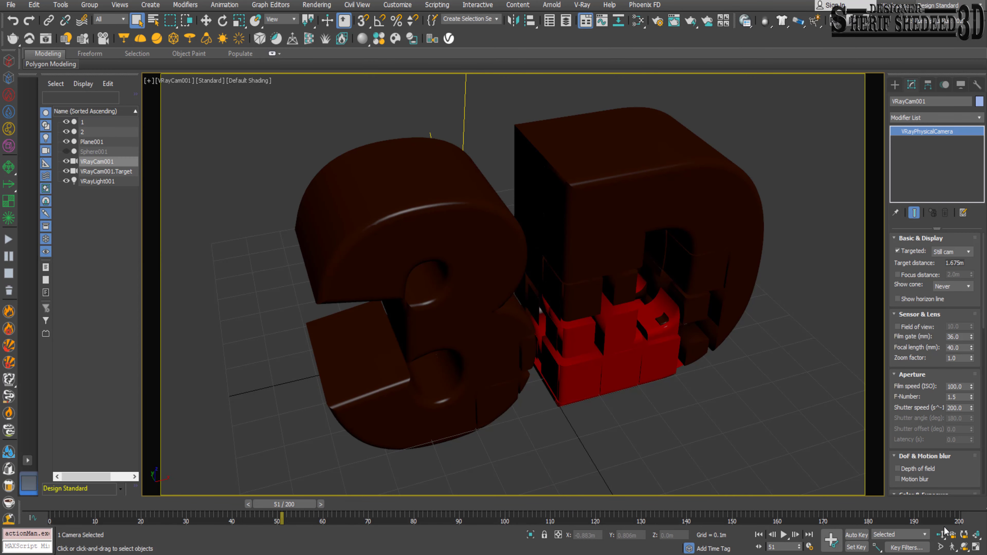
left_click(976, 547)
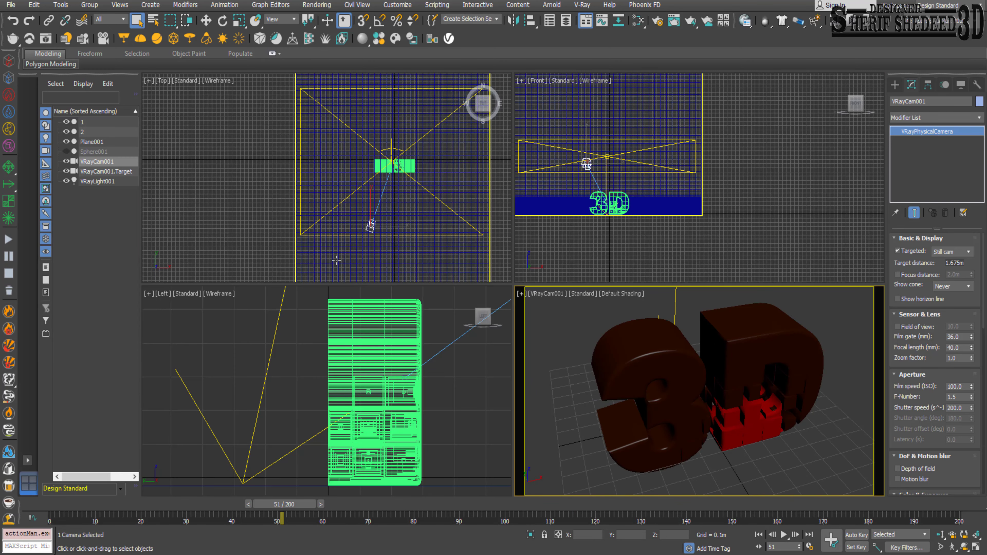
left_click(548, 299)
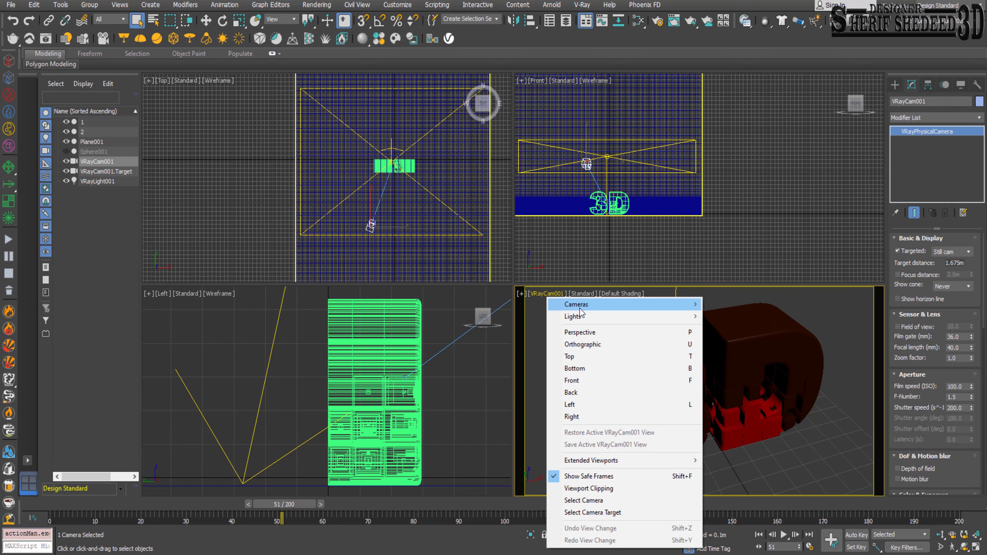
- Switch the camera viewport to a maximized Perspective view and orbit around the scene
left_click(603, 334)
left_click(976, 548)
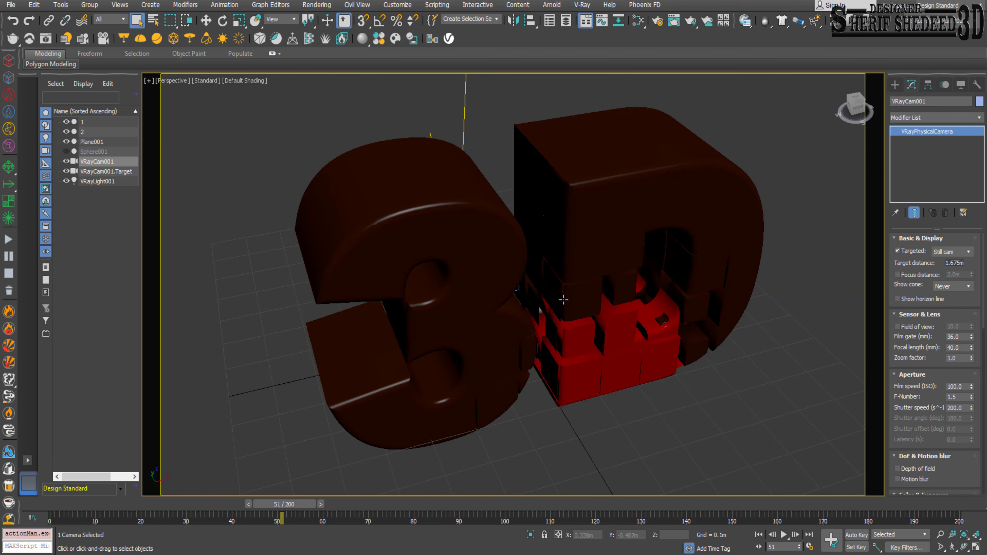
scroll(470, 221, "down", 5)
key("ctrl+r")
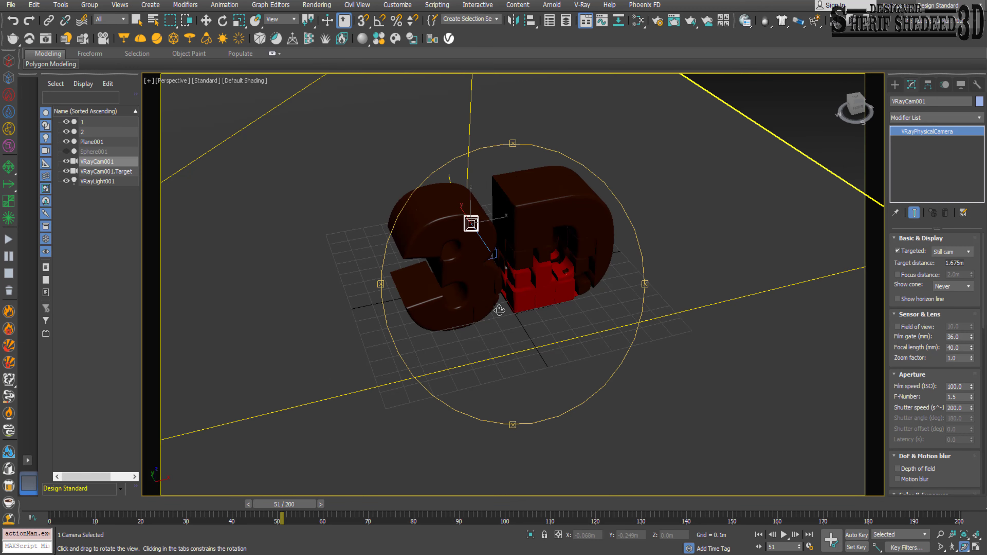
left_click_drag(499, 310, 517, 316)
right_click(462, 238)
- Select VRayLight001 and raise it higher above the 3D text
right_click(465, 220)
left_click(482, 243)
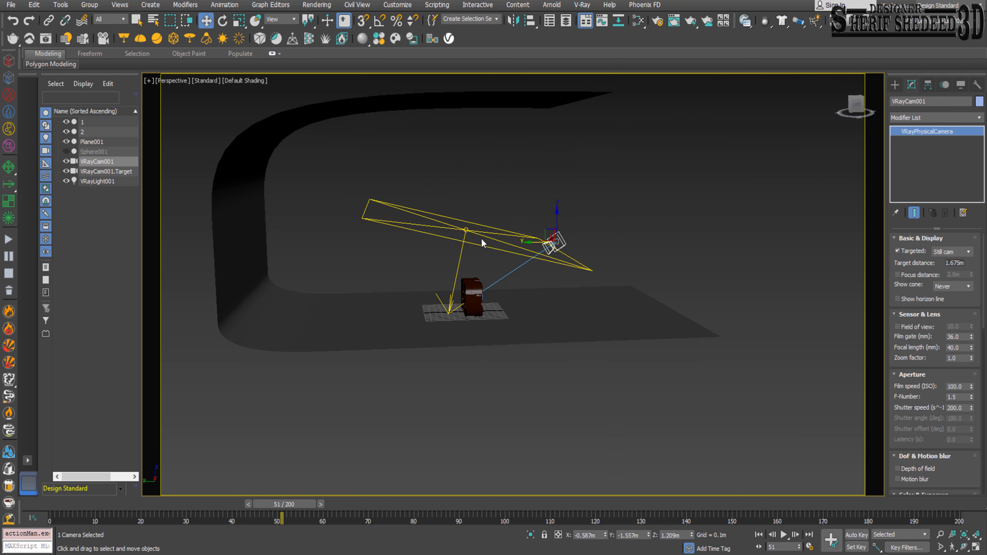
left_click(467, 230)
left_click_drag(467, 209, 473, 140)
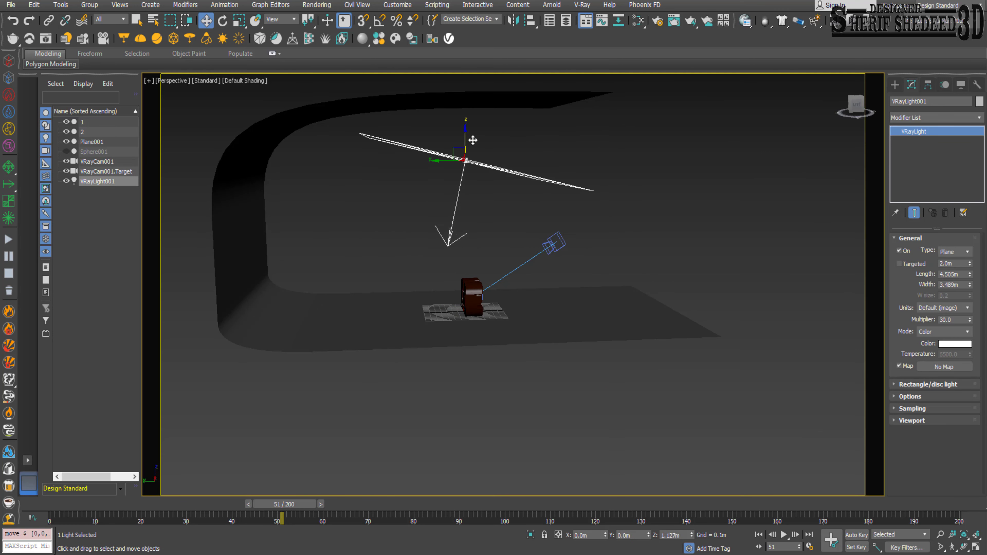
left_click(959, 547)
left_click_drag(489, 403, 462, 307)
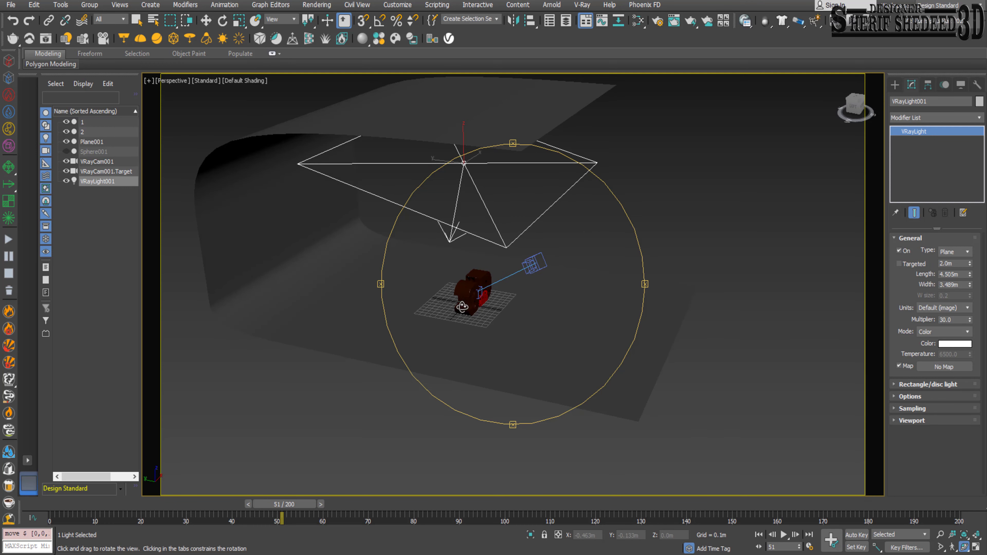
scroll(484, 294, "up", 3)
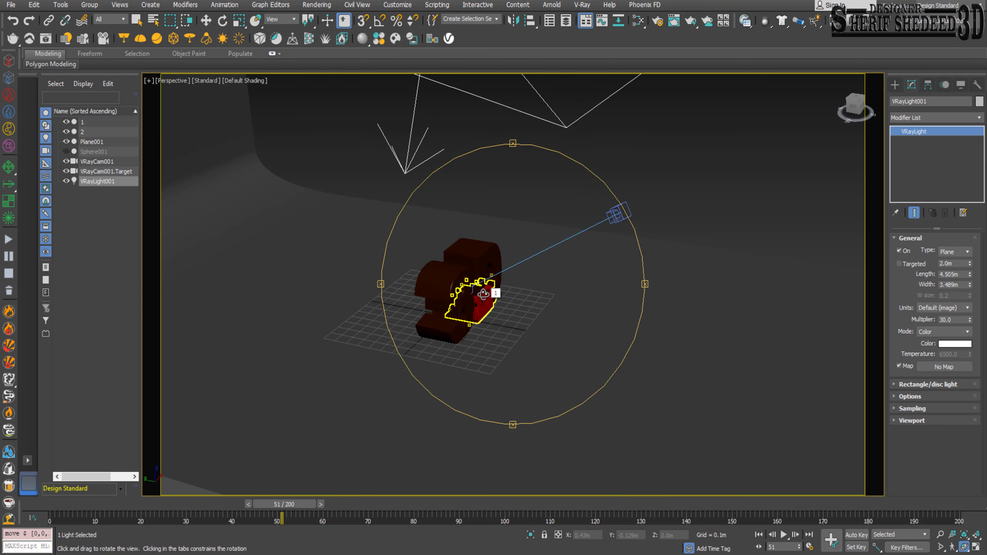
- Turn on viewport lighting and shadows, then shift VRayLight001 sideways and raise it to 2.775m
left_click(211, 81)
left_click(237, 144)
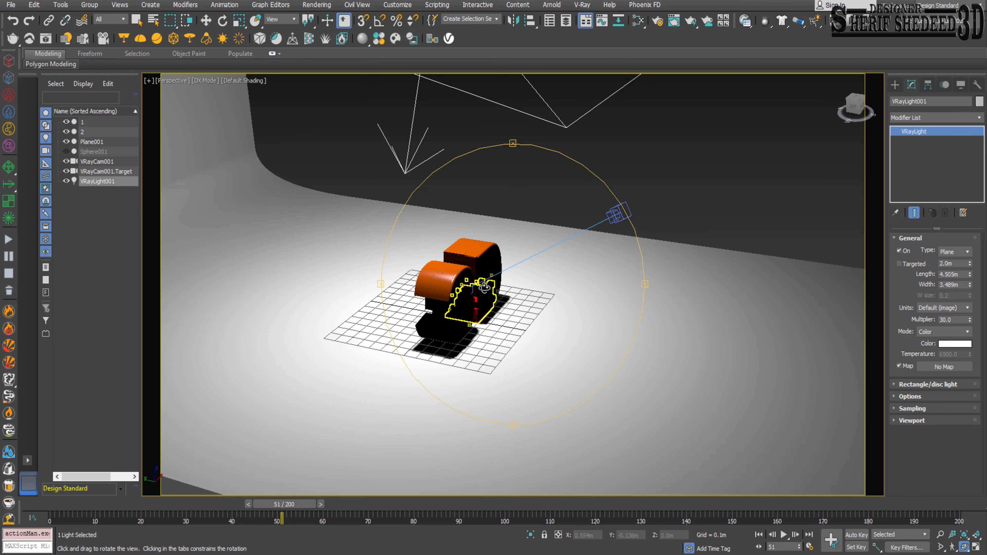
left_click_drag(484, 287, 518, 265)
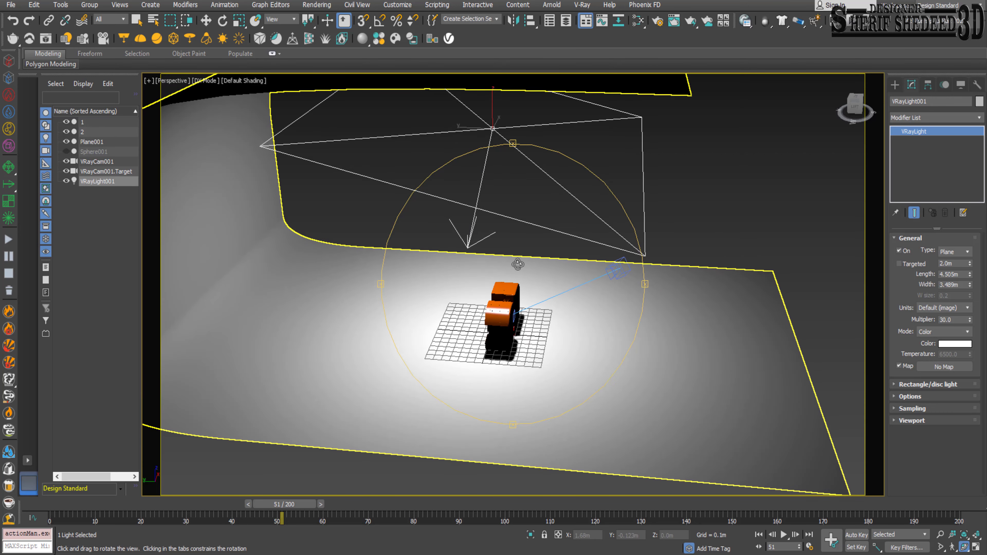
key("w")
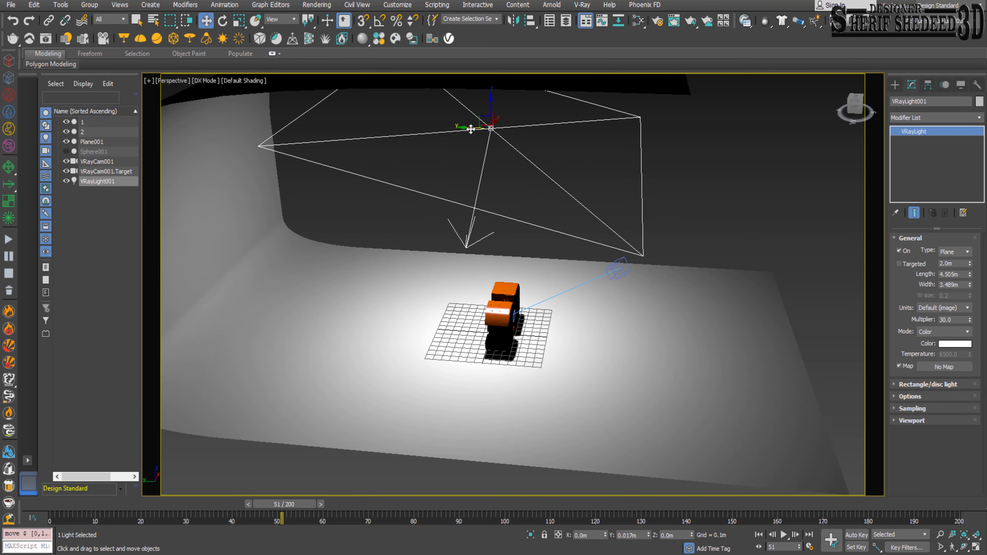
left_click_drag(472, 130, 493, 130)
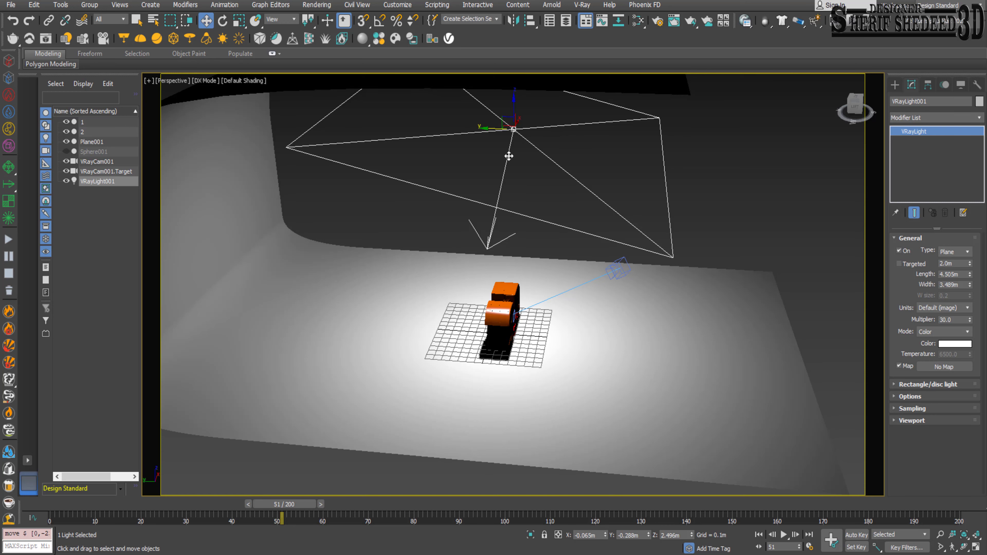
scroll(507, 155, "down", 5)
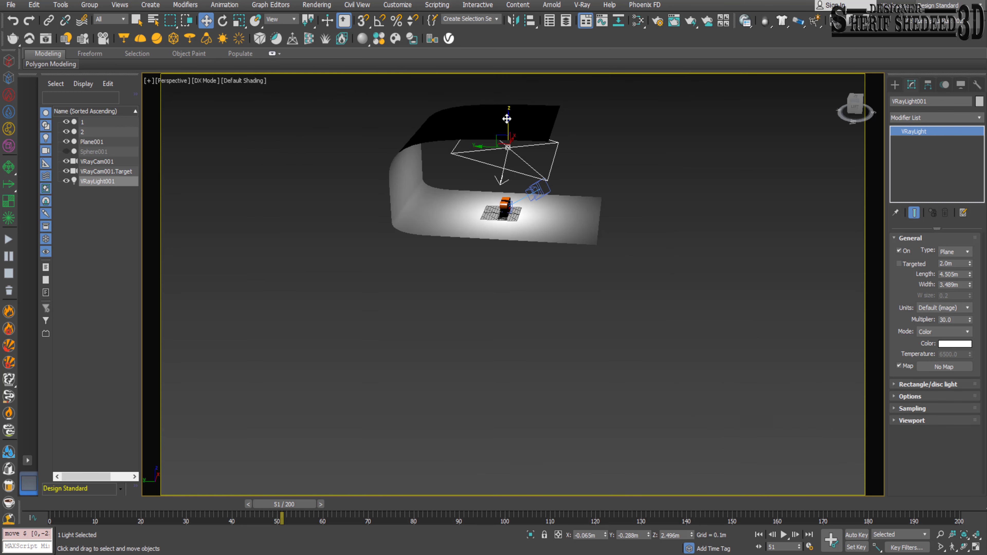
left_click_drag(508, 118, 512, 111)
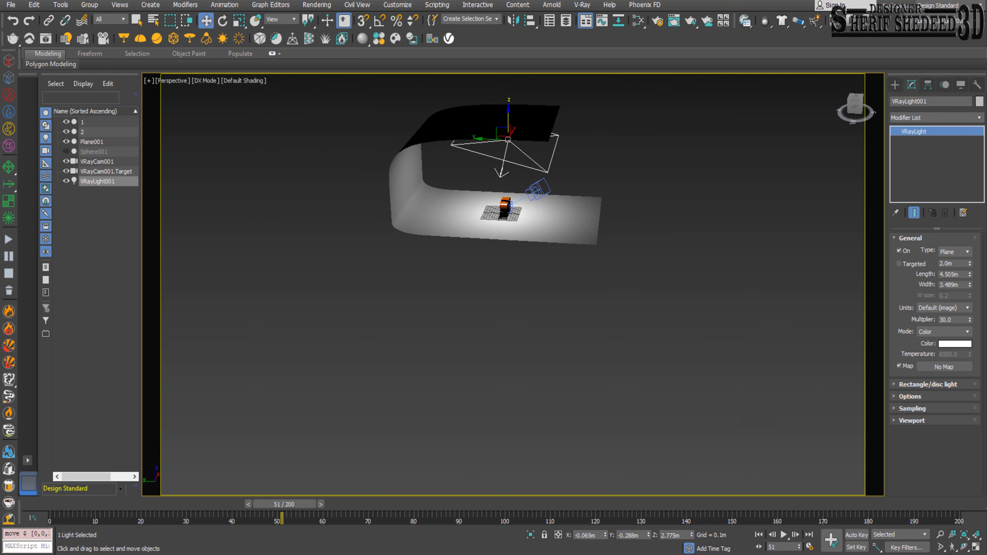
- Switch the viewport to look through VRayCam001 and bring up V-Ray Render Setup
left_click(964, 546)
left_click_drag(513, 311, 513, 296)
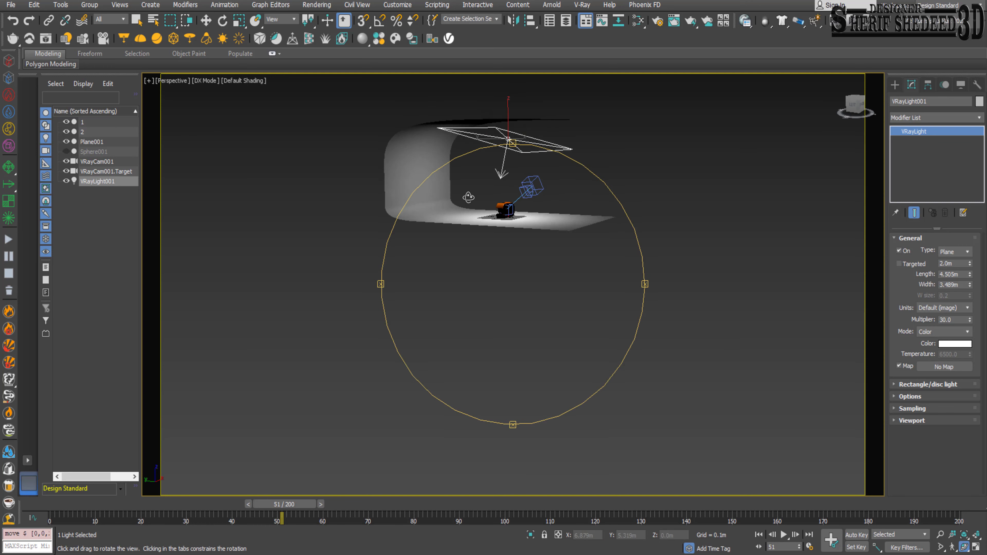
left_click(174, 81)
mouse_move(203, 91)
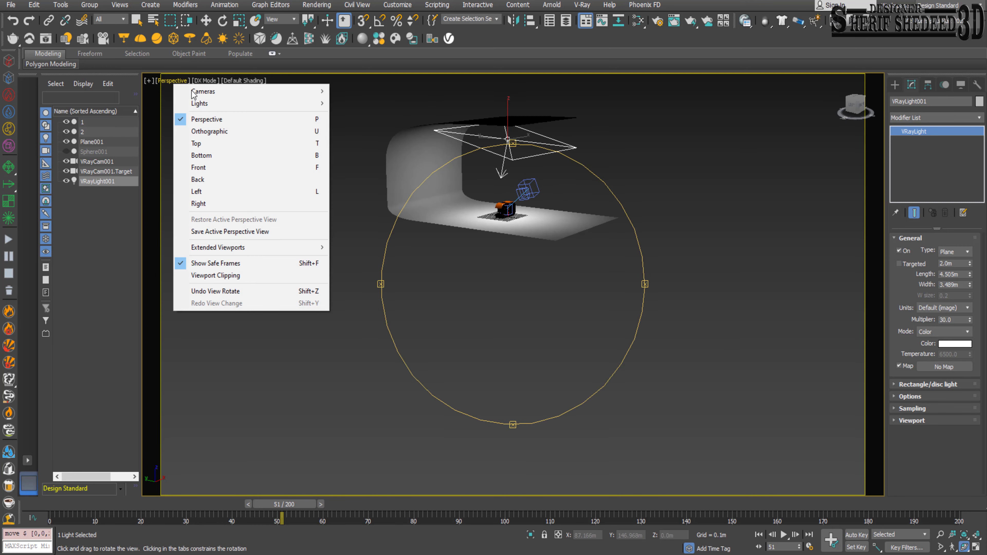
left_click(363, 92)
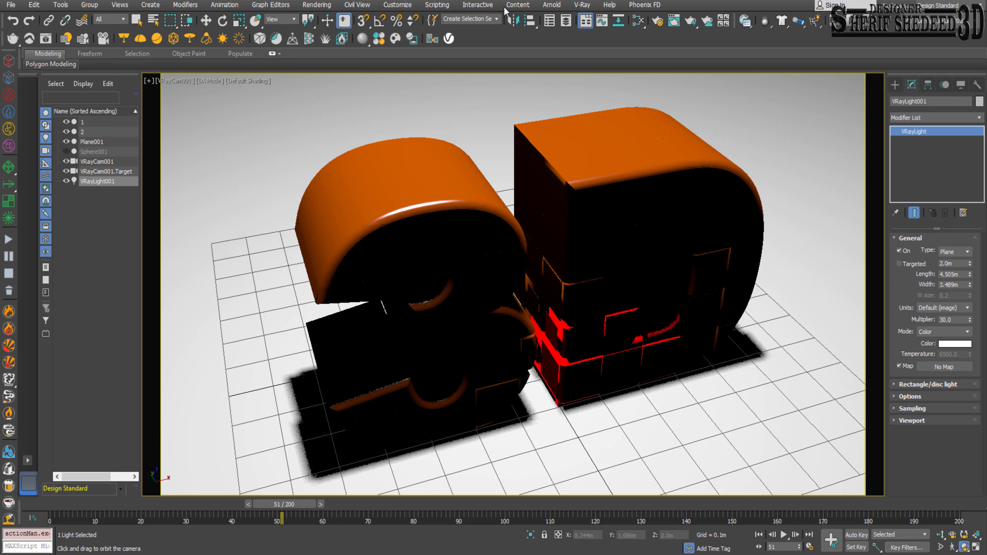
left_click(657, 22)
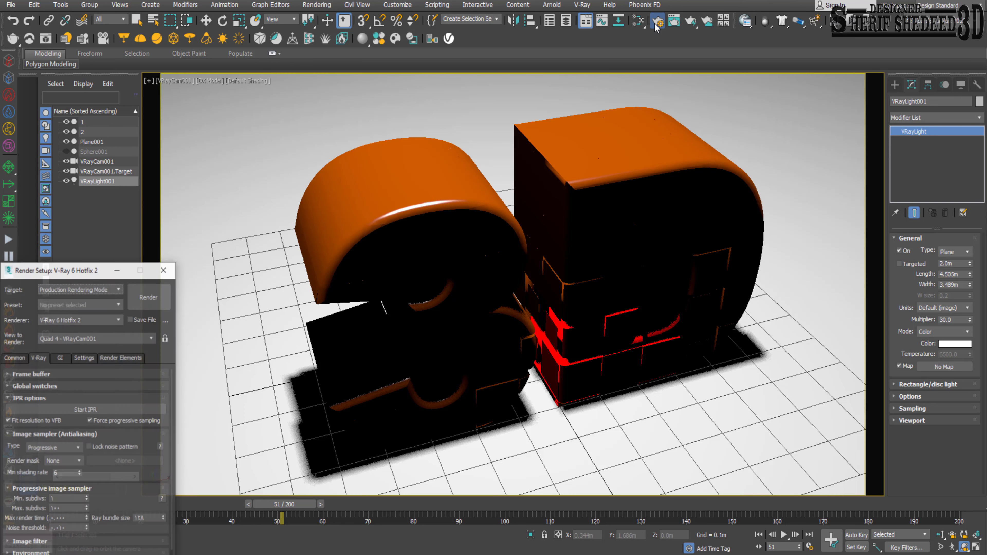
- Start an interactive V-Ray render of the camera view, then close the Slate Material Editor
left_click(638, 22)
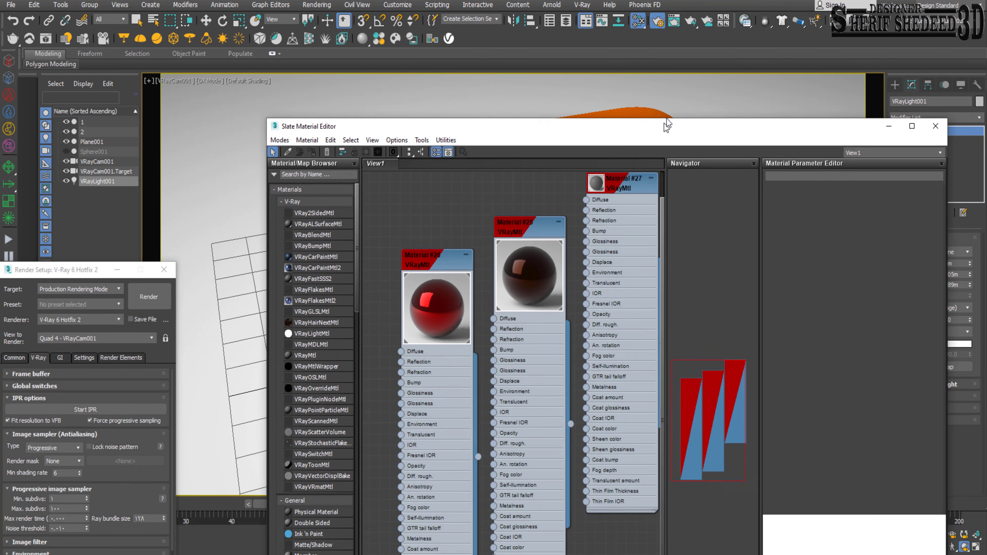
left_click_drag(530, 193, 691, 70)
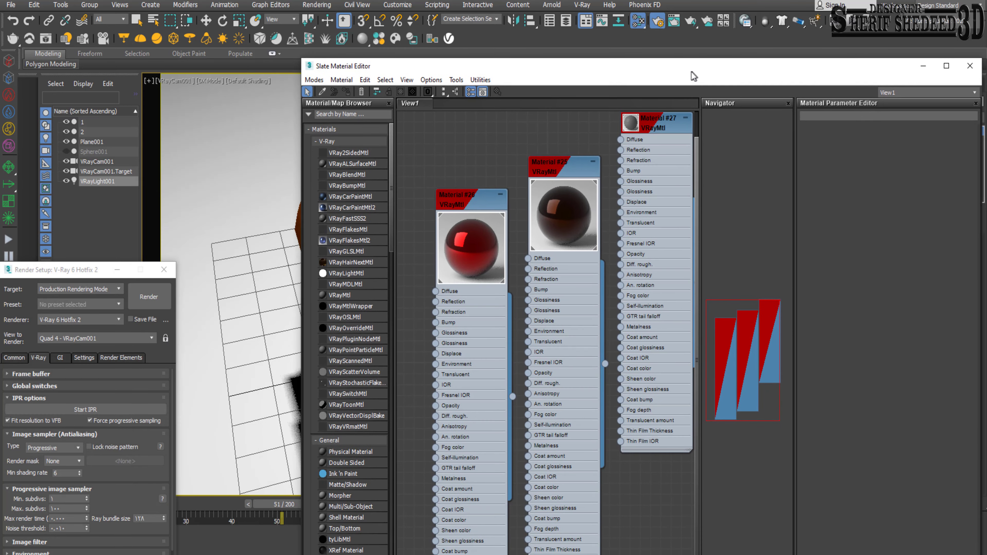
left_click(96, 410)
left_click(862, 76)
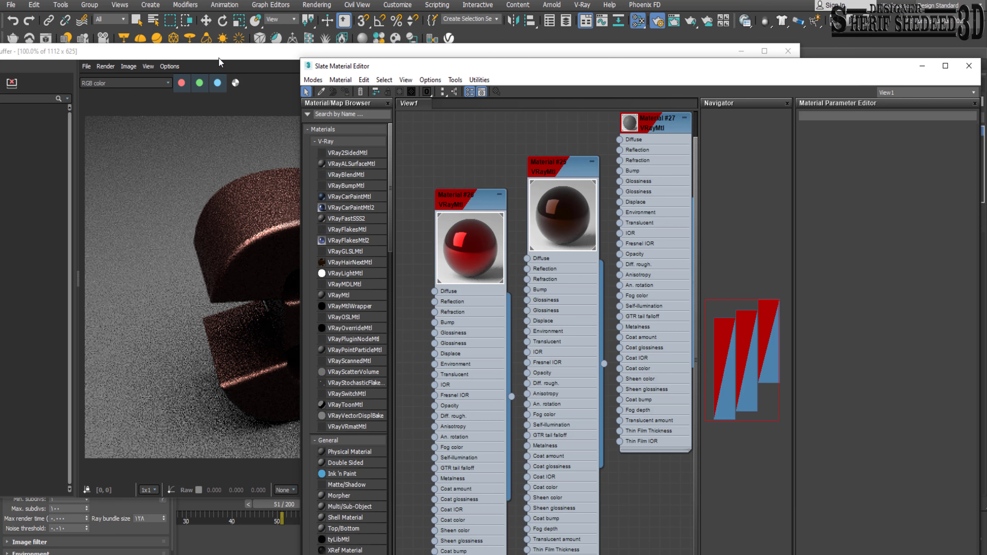
left_click_drag(218, 57, 44, 63)
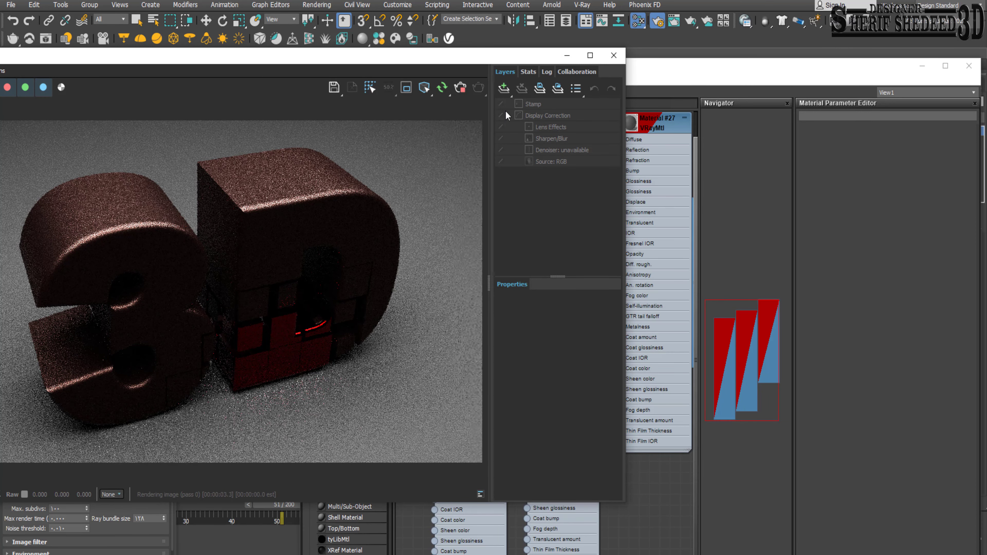
left_click_drag(799, 73, 772, 74)
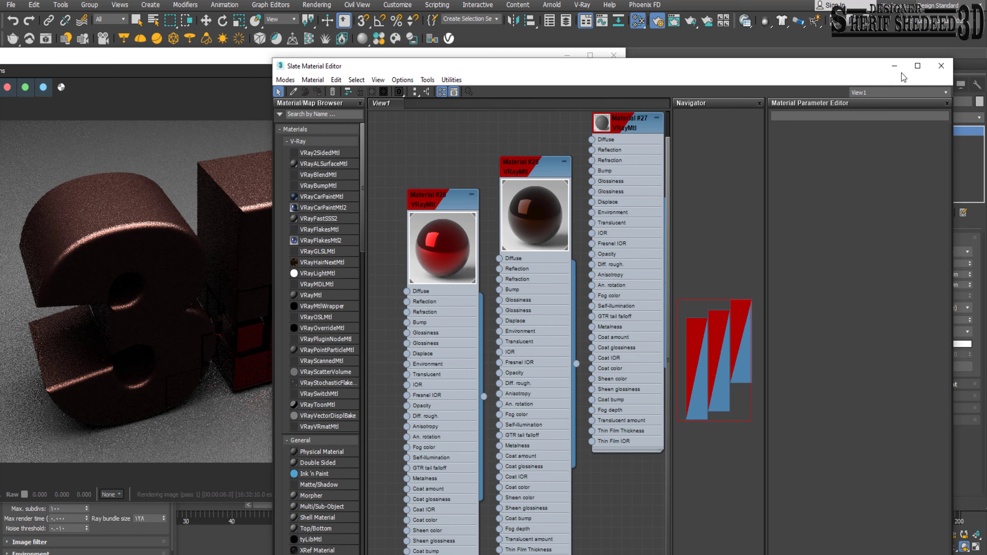
left_click(942, 66)
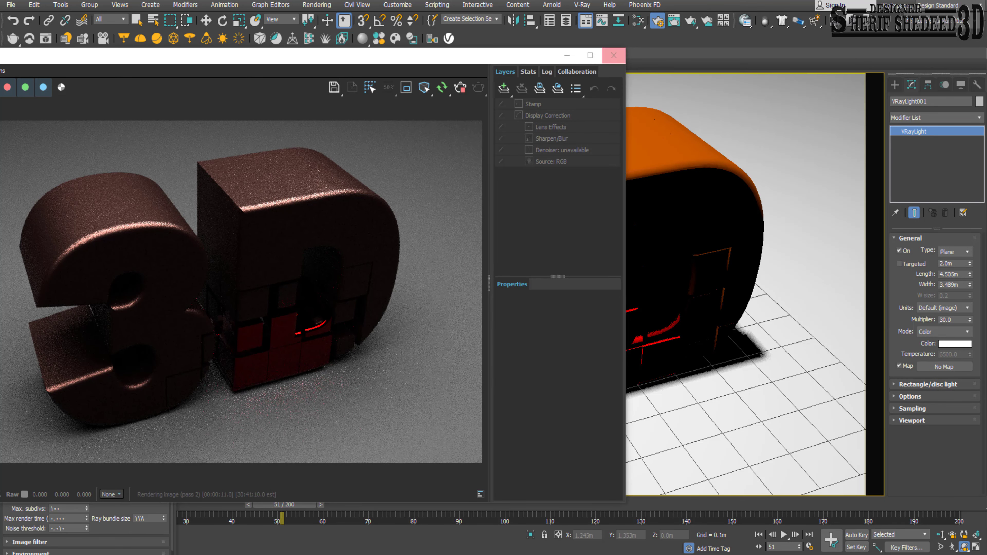
- Select VRayCam001 in the scene list behind the frame buffer
left_click_drag(285, 54, 672, 125)
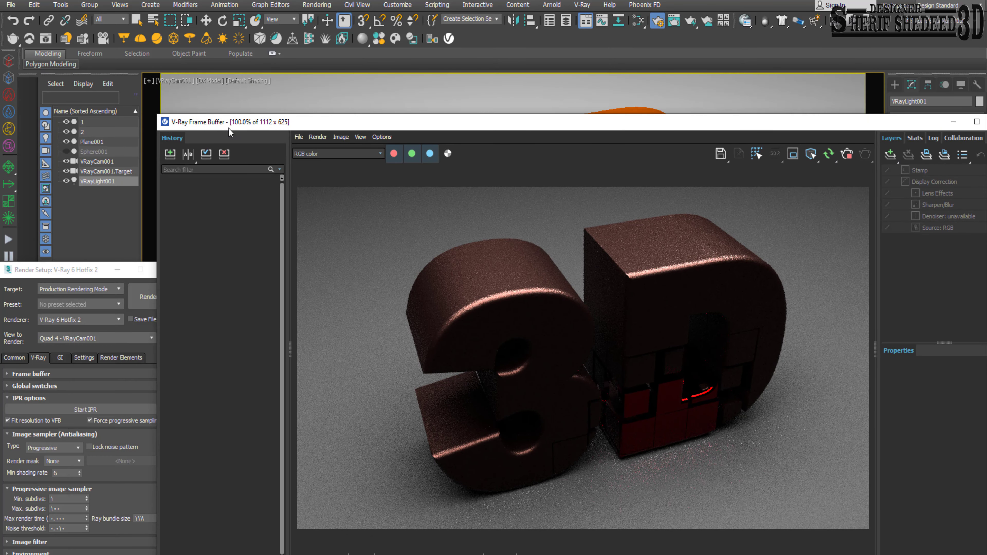
left_click(102, 163)
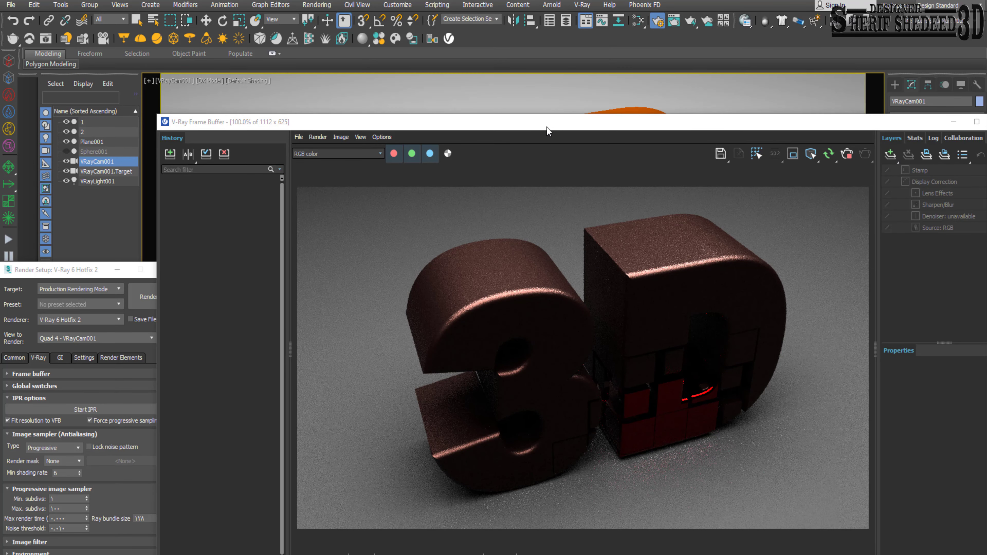
left_click_drag(546, 127, 202, 52)
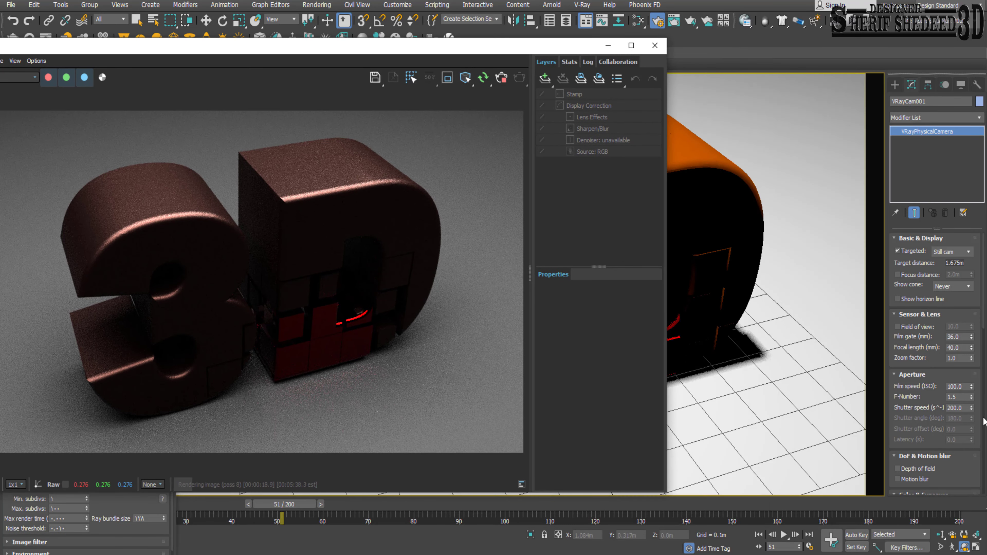
- Change VRayCam001's F-number from 1.5 to 1.25 for a brighter render
double_click(955, 397)
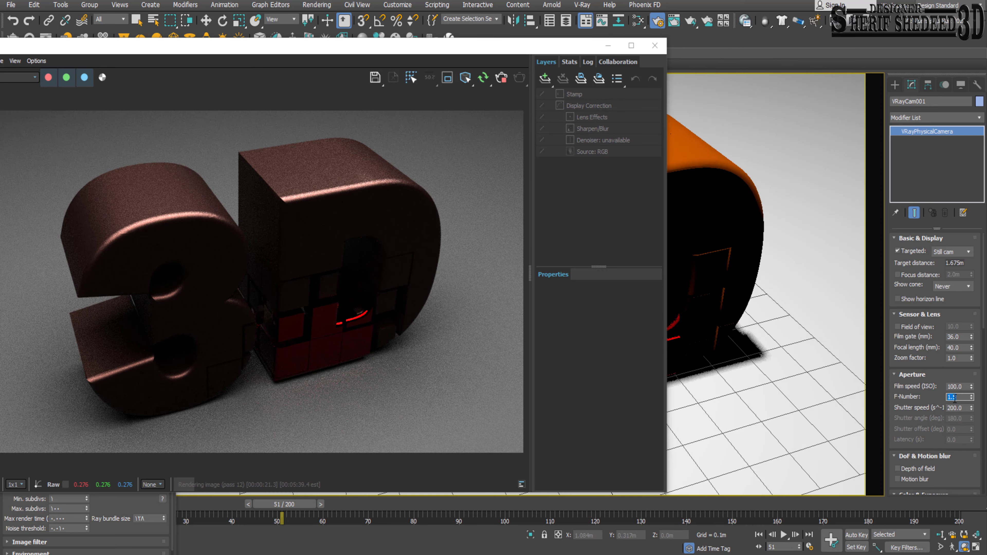
type("1")
key("Return")
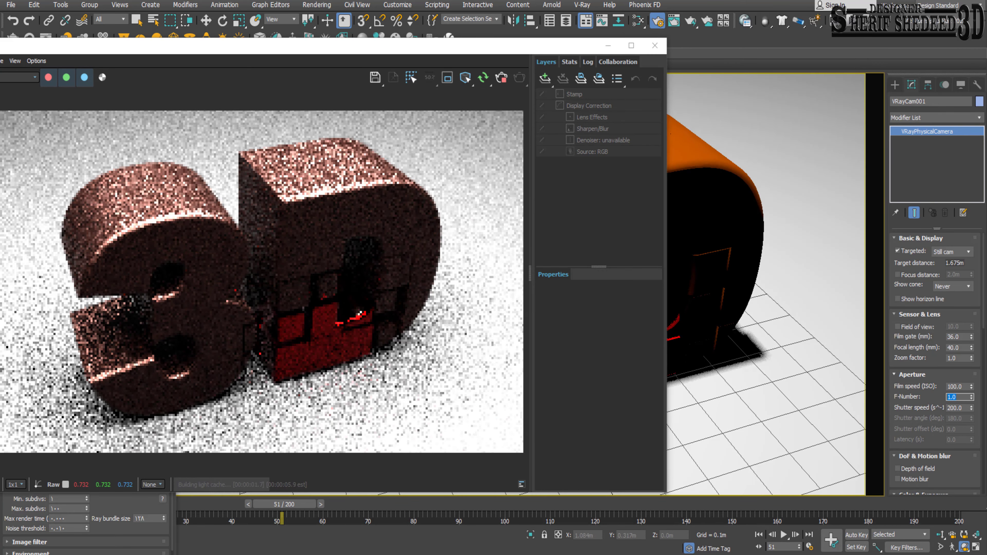
type("1")
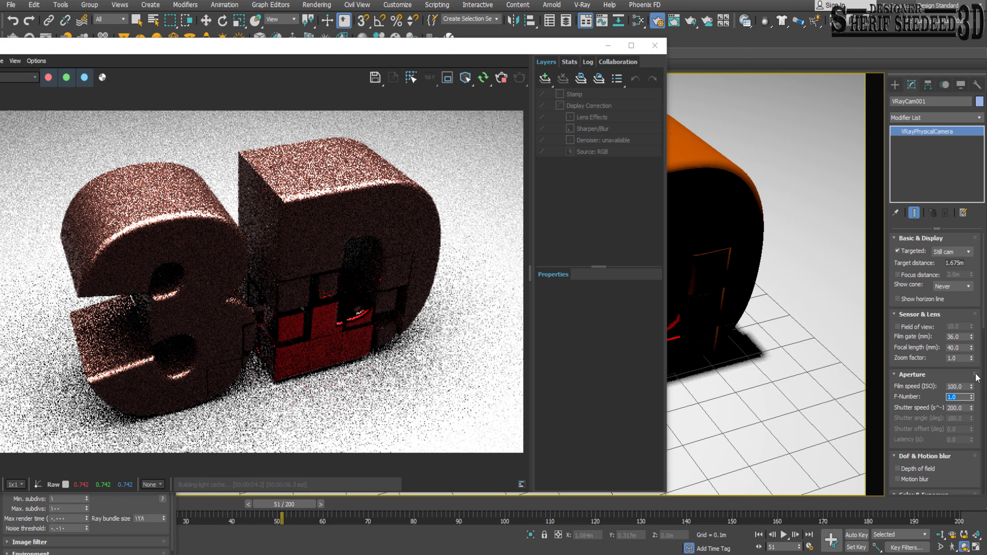
type(".25")
key("Return")
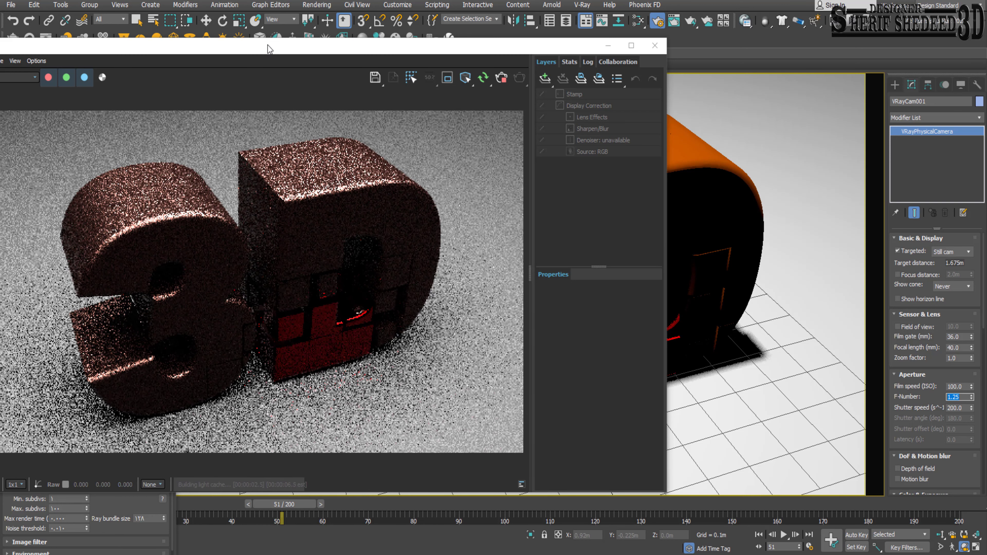
left_click_drag(261, 51, 445, 54)
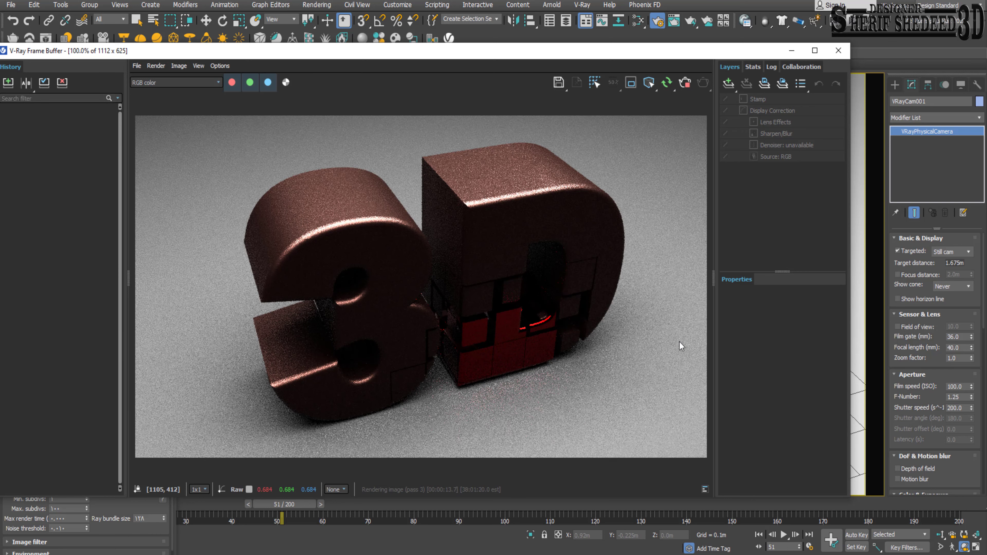
- Reopen the Slate Material Editor and show Material #27's parameters beside the render
left_click(638, 21)
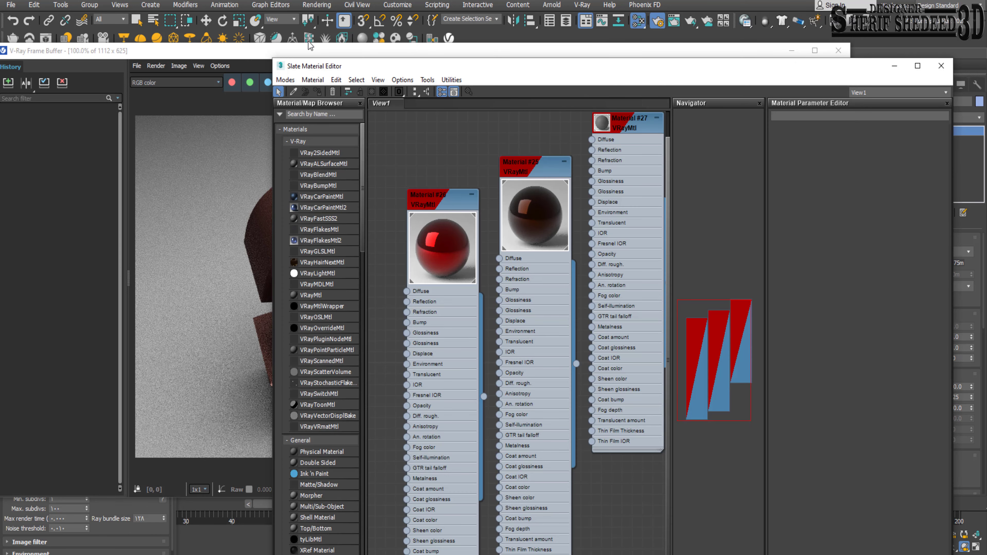
left_click_drag(187, 54, 98, 46)
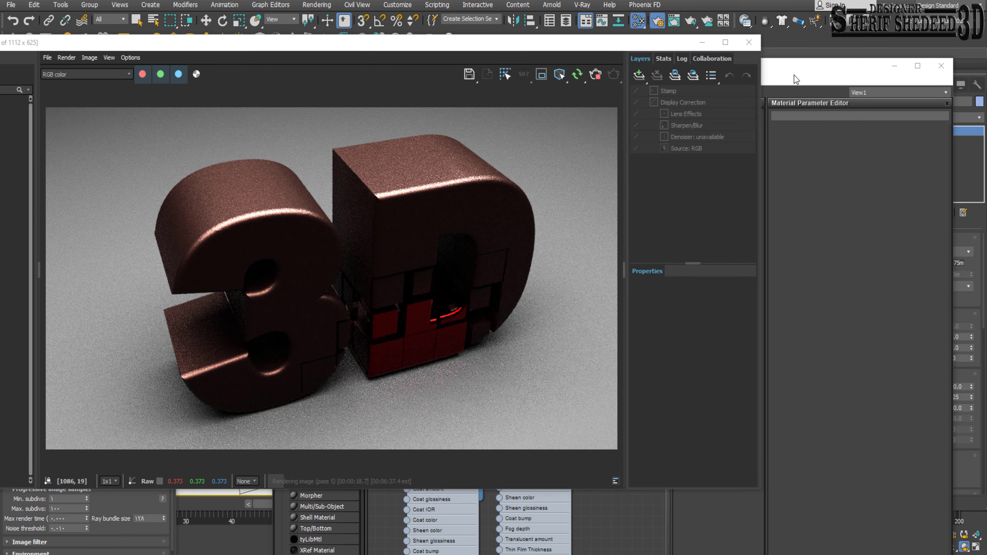
left_click(484, 65)
left_click_drag(484, 65, 652, 80)
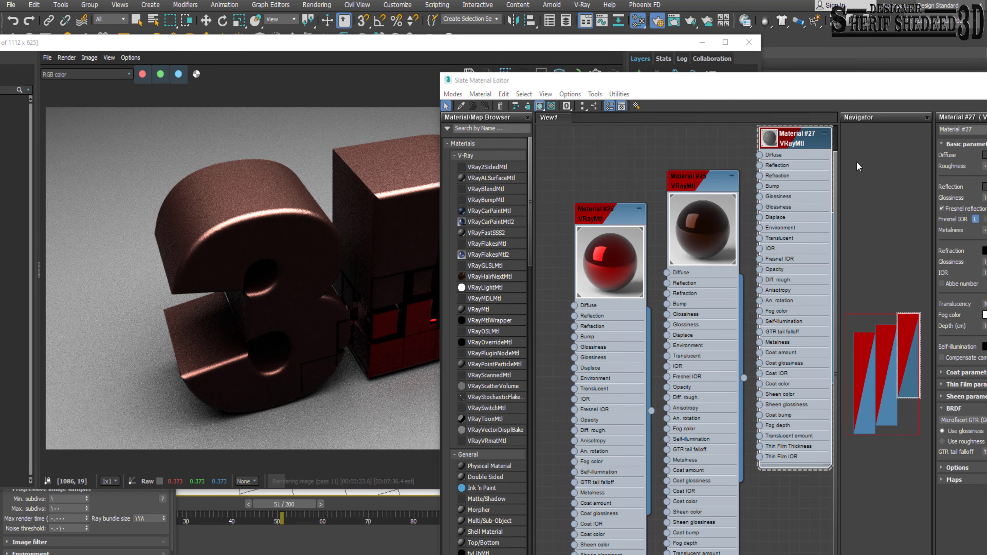
left_click(985, 156)
left_click(733, 100)
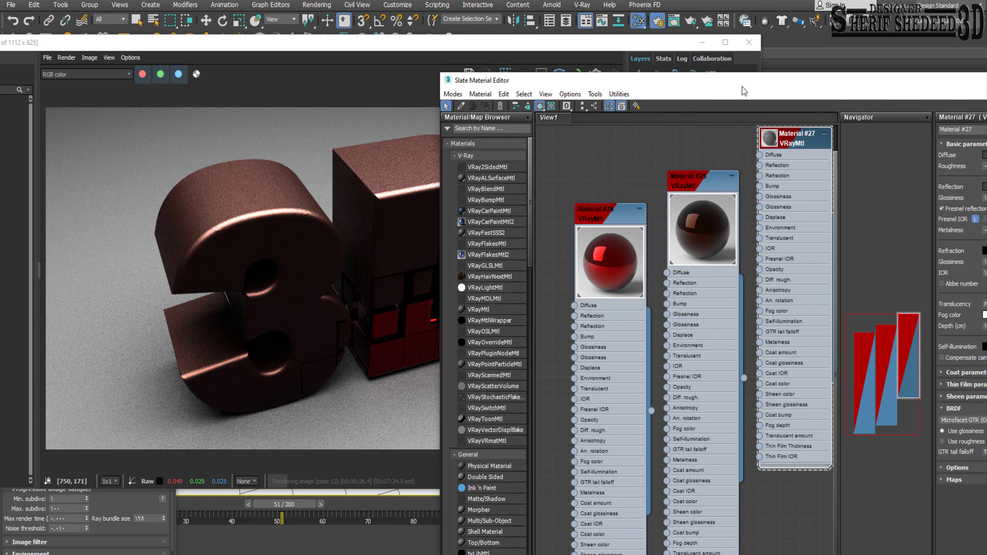
left_click_drag(744, 91, 704, 98)
- Raise Material #27's diffuse grey from 13 to 18
left_click(908, 155)
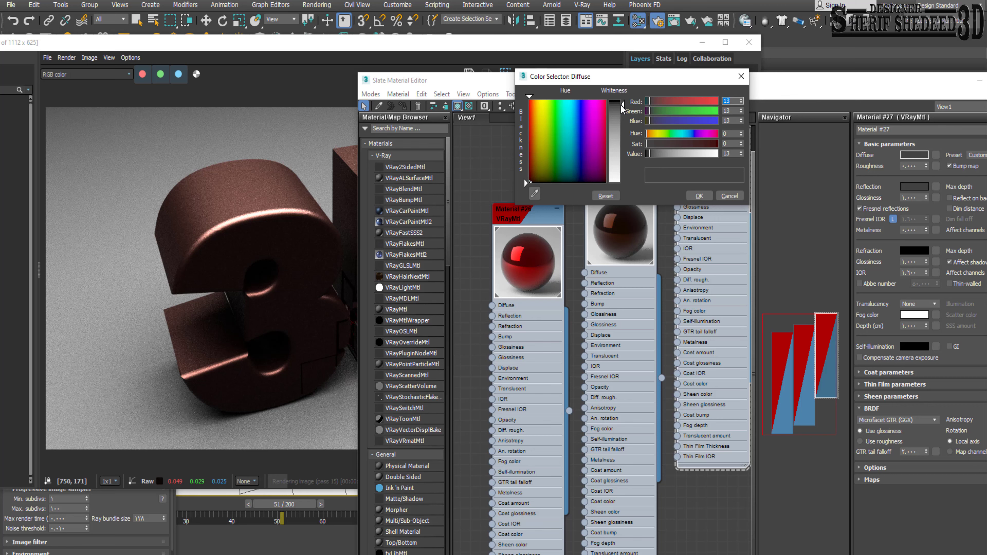
left_click_drag(621, 104, 621, 107)
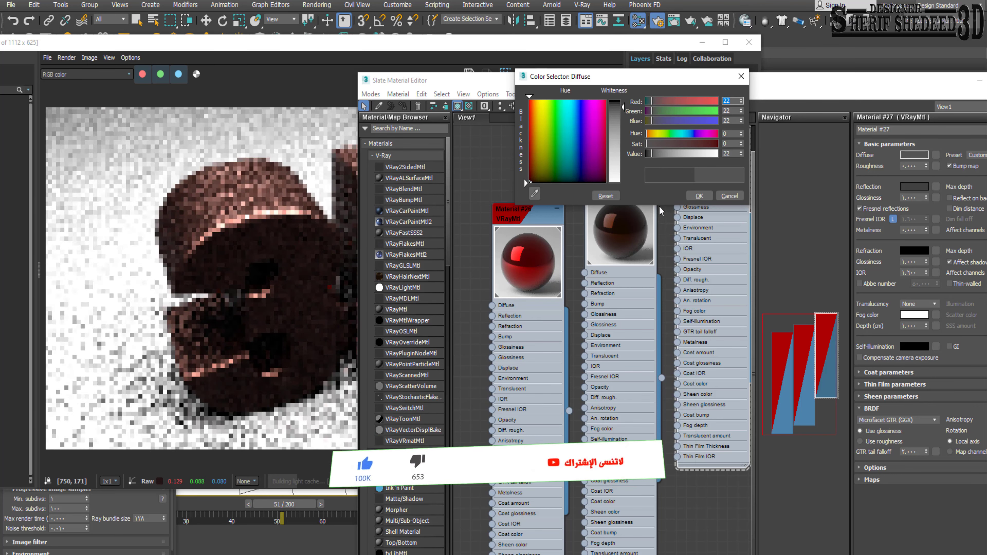
left_click_drag(662, 212, 656, 212)
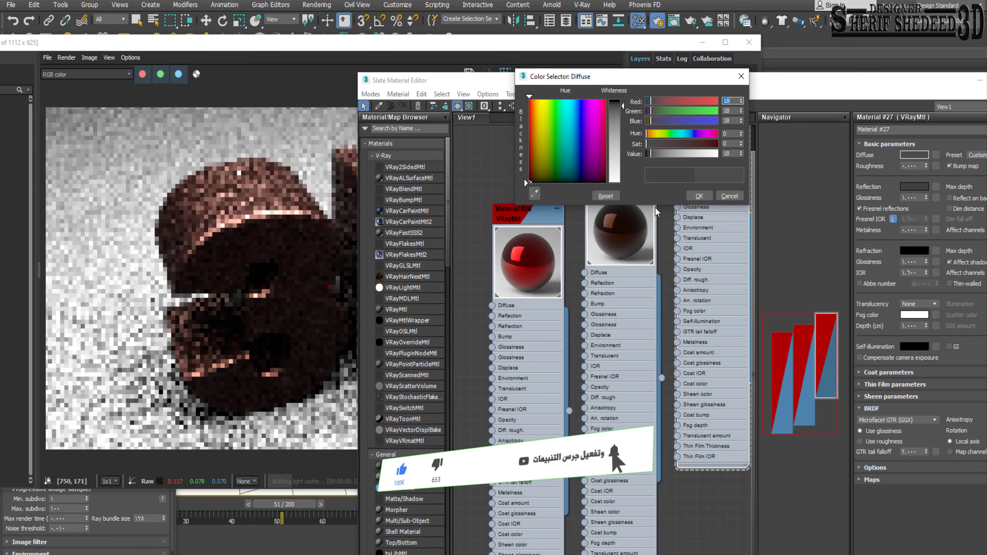
left_click(702, 194)
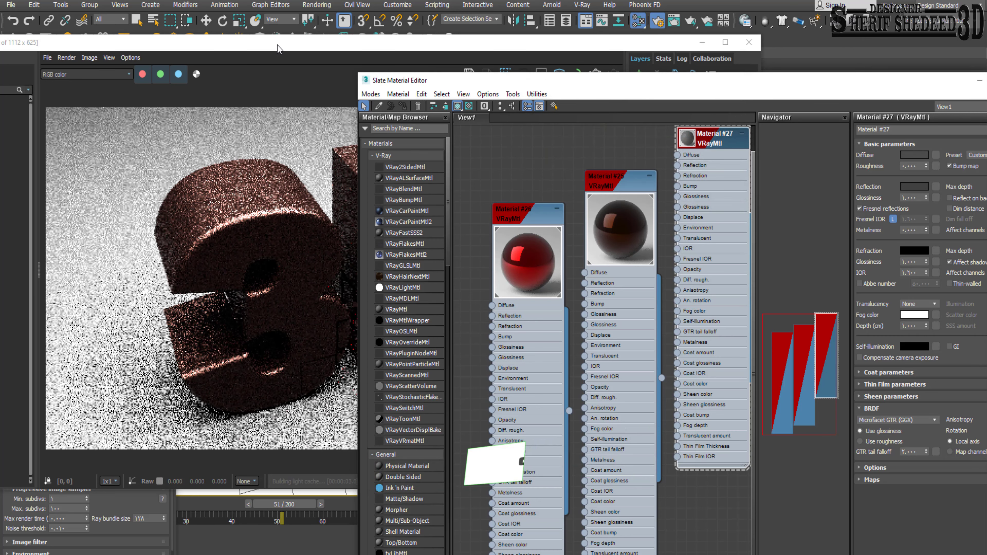
left_click(277, 45)
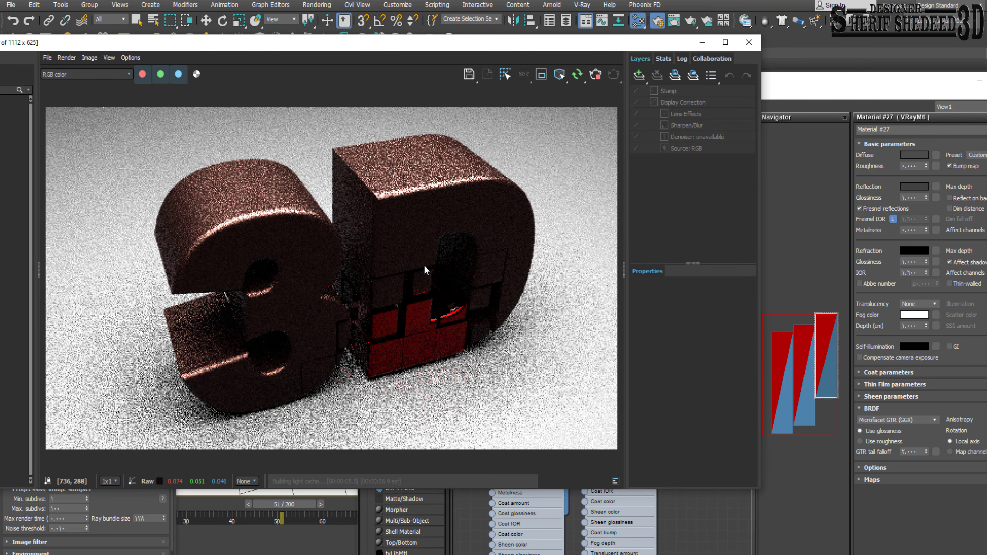